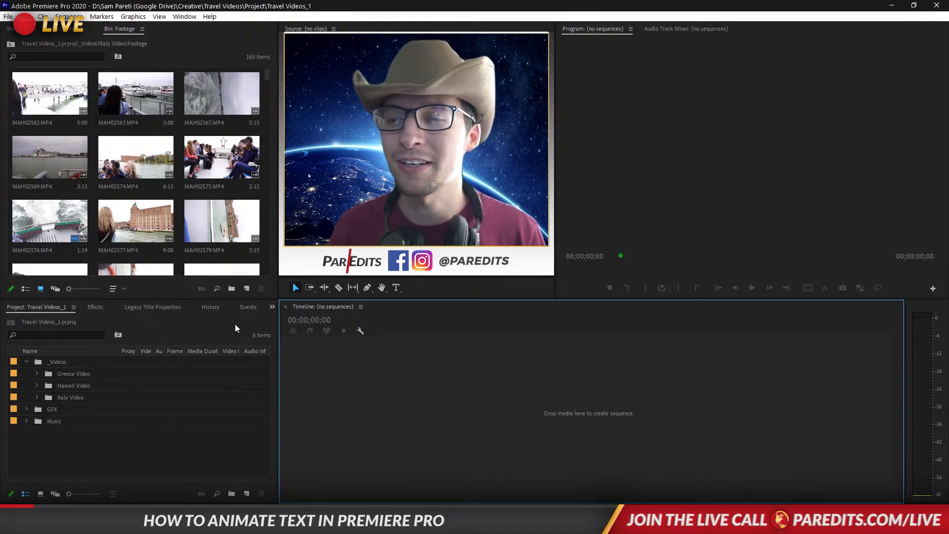
- Create a sequence from clip 00002.MTS in the Greece Video footage and mute audio track A1
{"action": "left_click", "coordinate": [37, 374]}
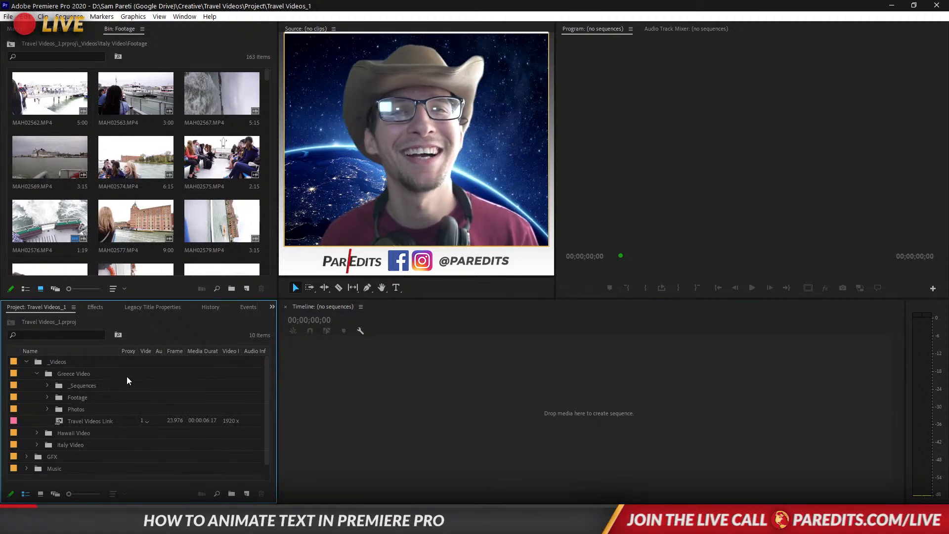
{"action": "left_click", "coordinate": [48, 397]}
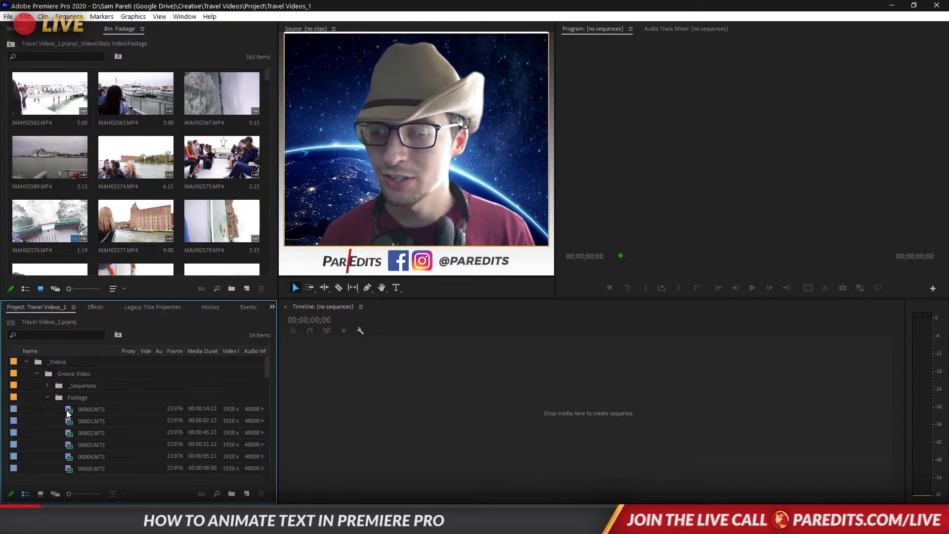
{"action": "left_click", "coordinate": [72, 435]}
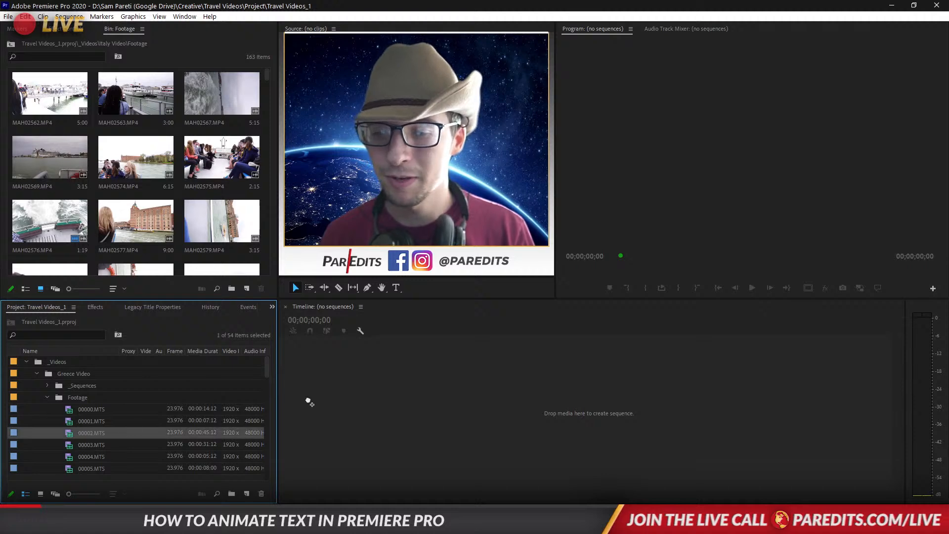
{"action": "left_click_drag", "start_coordinate": [398, 464], "coordinate": [388, 447]}
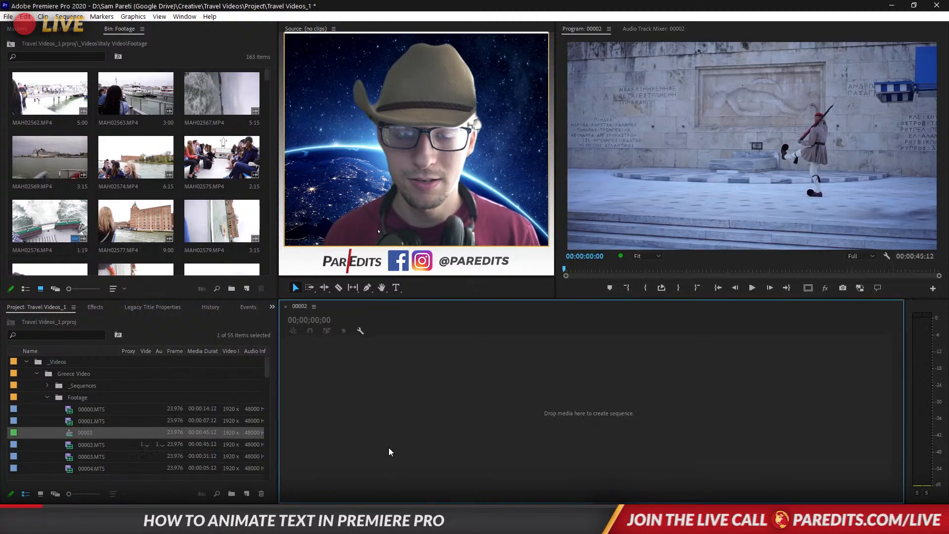
{"action": "mouse_move", "coordinate": [429, 330]}
{"action": "left_mouse_down"}
{"action": "mouse_move", "coordinate": [650, 336]}
{"action": "mouse_move", "coordinate": [424, 346]}
{"action": "left_mouse_up"}
{"action": "left_click", "coordinate": [347, 420]}
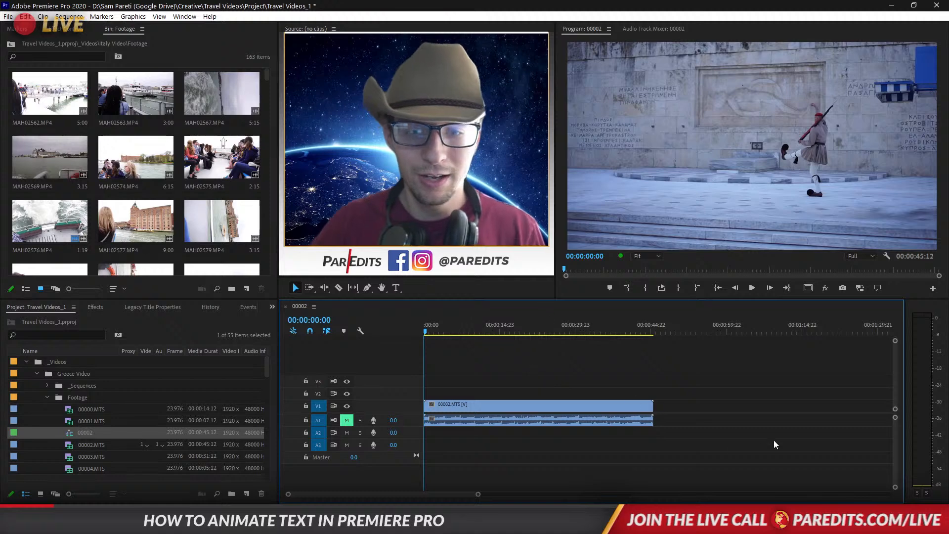
- Replace the clip in the sequence with 01074.MTS from the Day 4 bin of the Hawaii Video footage
{"action": "left_click", "coordinate": [451, 405]}
{"action": "key", "text": "Delete"}
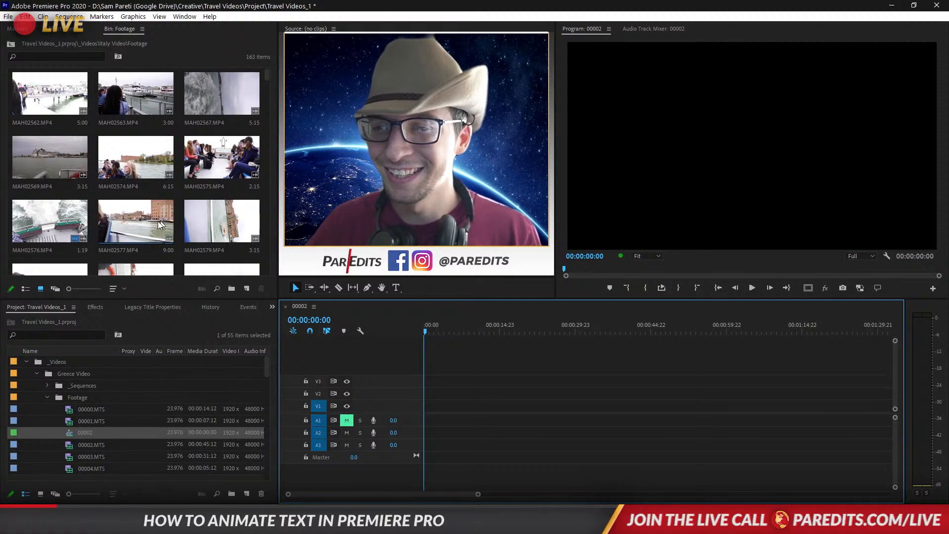
{"action": "scroll", "coordinate": [111, 225], "scroll_direction": "down", "scroll_amount": 3}
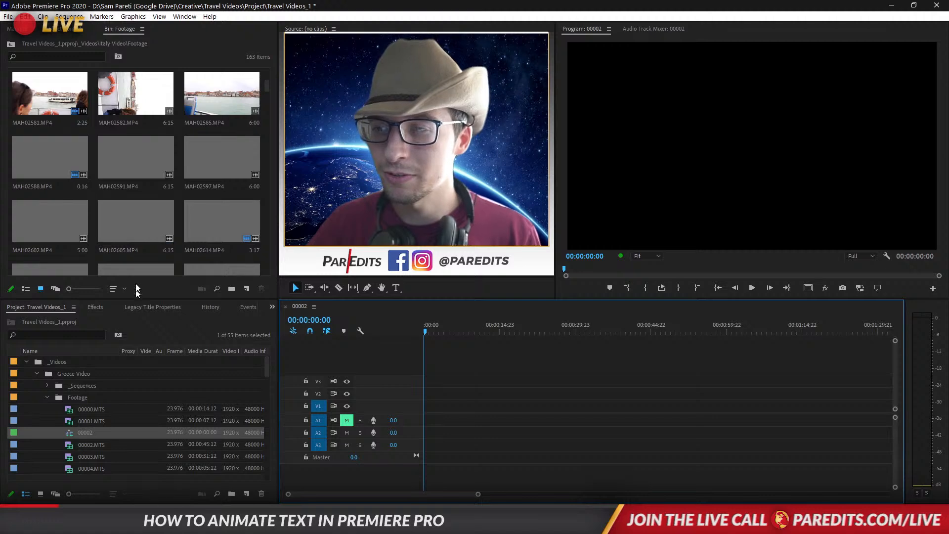
{"action": "left_click", "coordinate": [11, 44]}
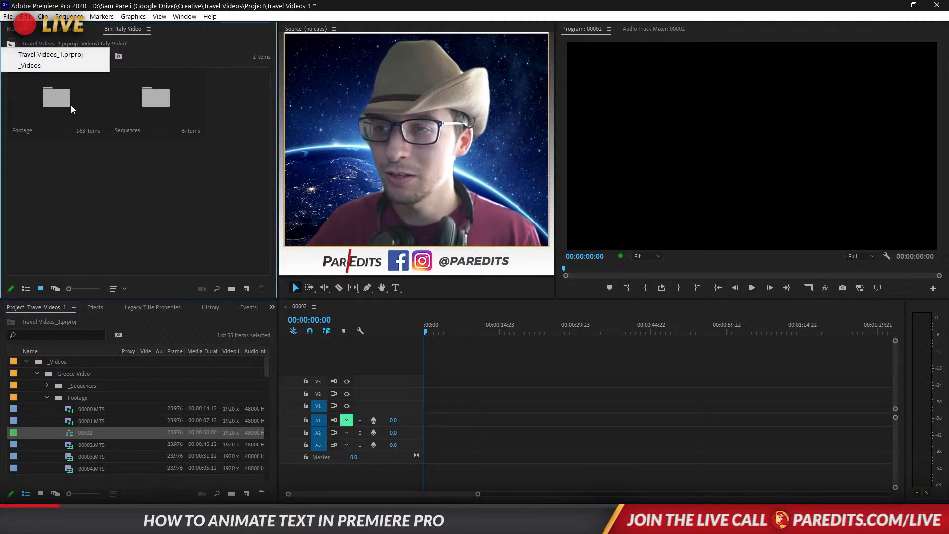
{"action": "left_click", "coordinate": [115, 149]}
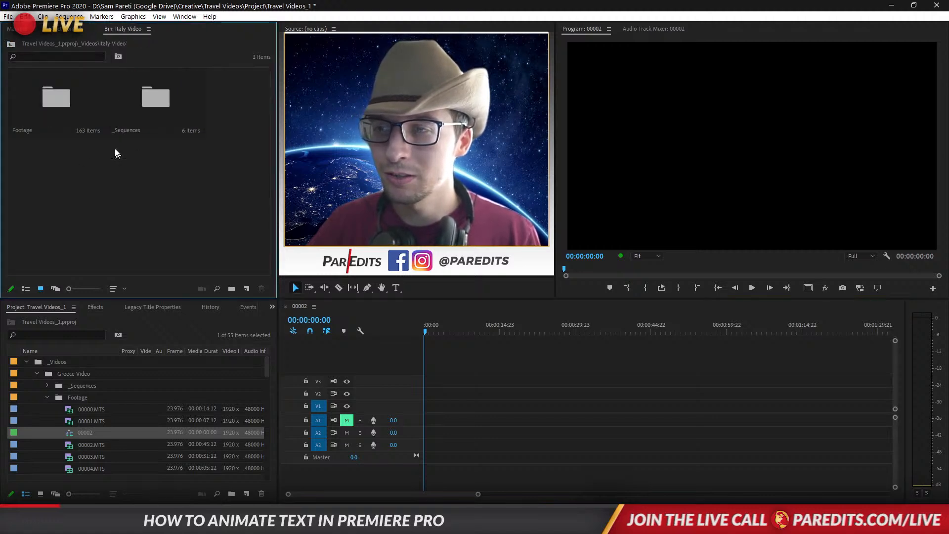
{"action": "left_click", "coordinate": [11, 44]}
{"action": "double_click", "coordinate": [214, 98]}
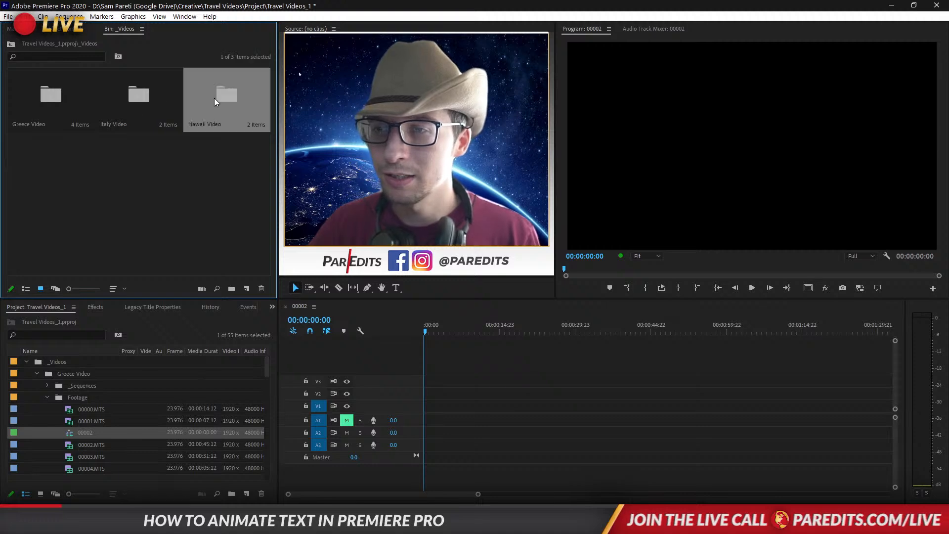
{"action": "double_click", "coordinate": [37, 103]}
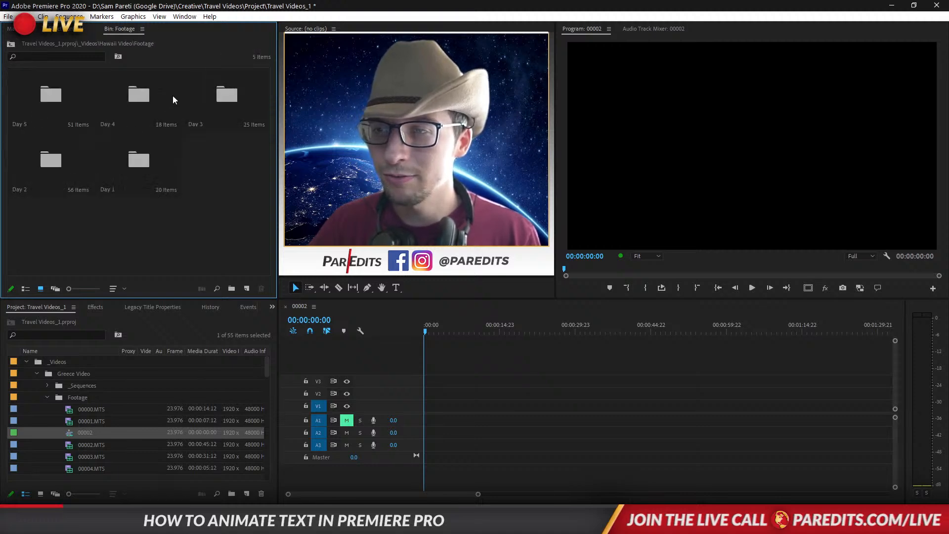
{"action": "double_click", "coordinate": [146, 97]}
{"action": "double_click", "coordinate": [146, 103]}
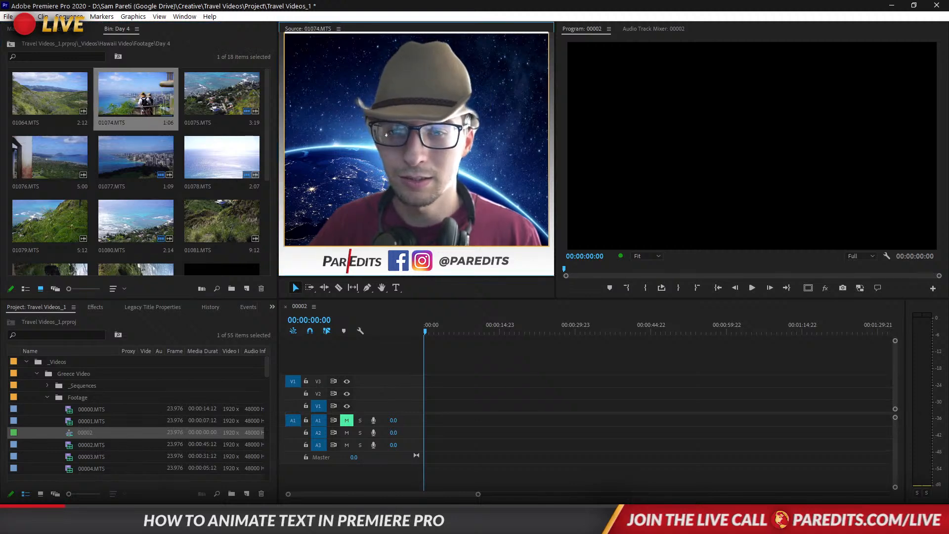
{"action": "left_click_drag", "start_coordinate": [395, 178], "coordinate": [413, 416]}
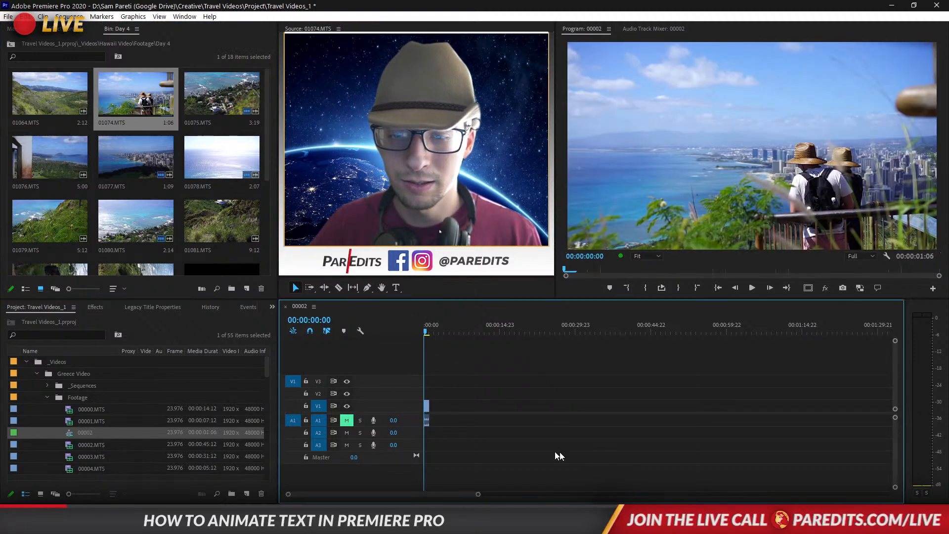
- Extend the end of clip 01074.MTS in the timeline to about 00:00:02:03
{"action": "key", "text": "space"}
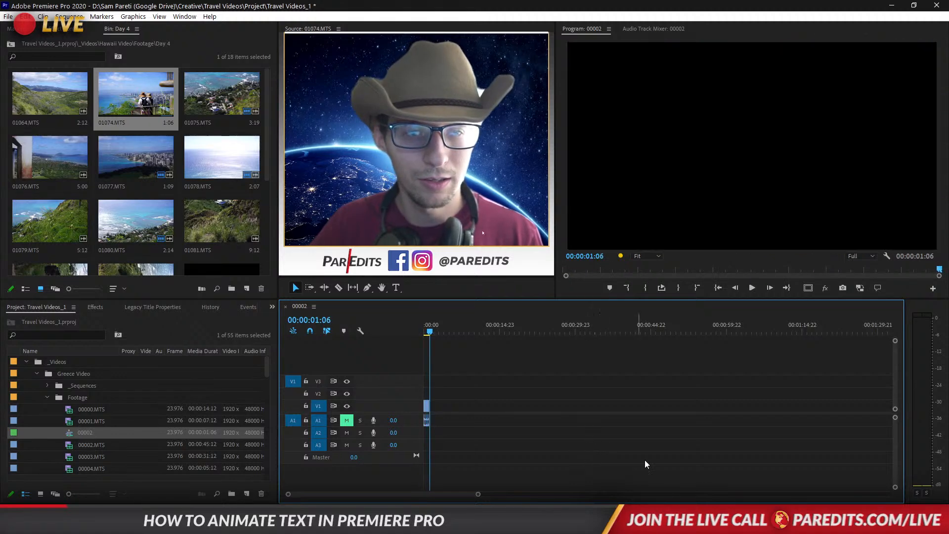
{"action": "key", "text": "space"}
{"action": "left_click_drag", "start_coordinate": [427, 405], "coordinate": [430, 406]}
- Play back the extended clip from its beginning and return the playhead to the start of the sequence
{"action": "left_click", "coordinate": [721, 289]}
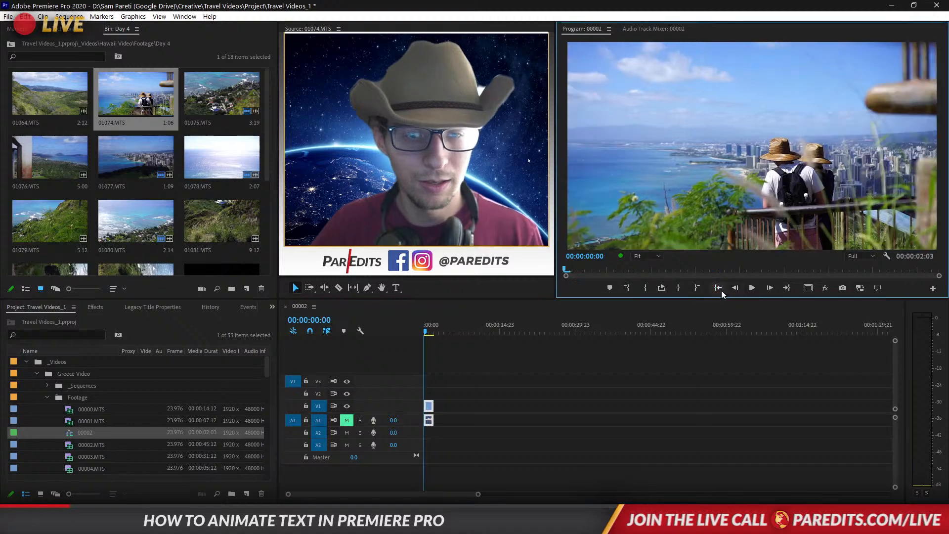
{"action": "key", "text": "backslash"}
{"action": "left_click", "coordinate": [571, 384]}
{"action": "key", "text": "space"}
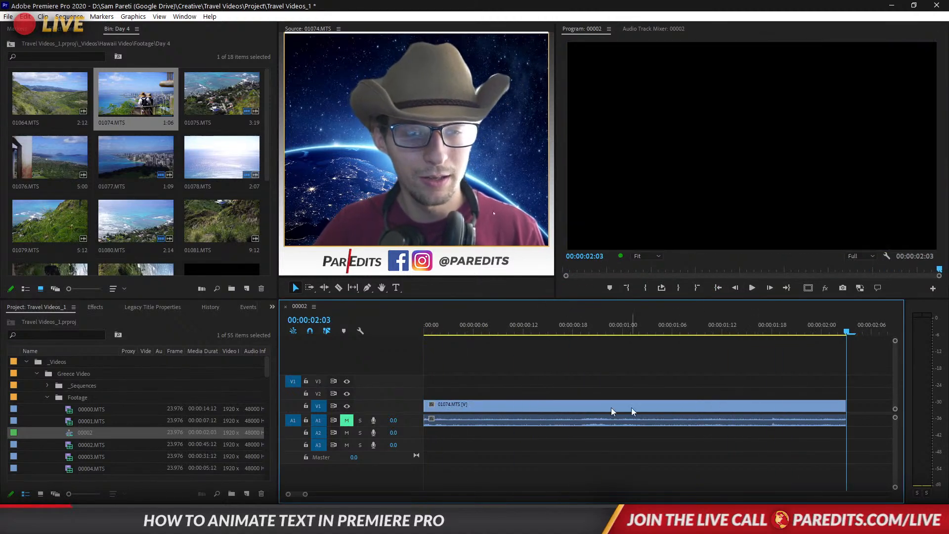
{"action": "left_click", "coordinate": [491, 330]}
{"action": "left_click_drag", "start_coordinate": [494, 330], "coordinate": [429, 331]}
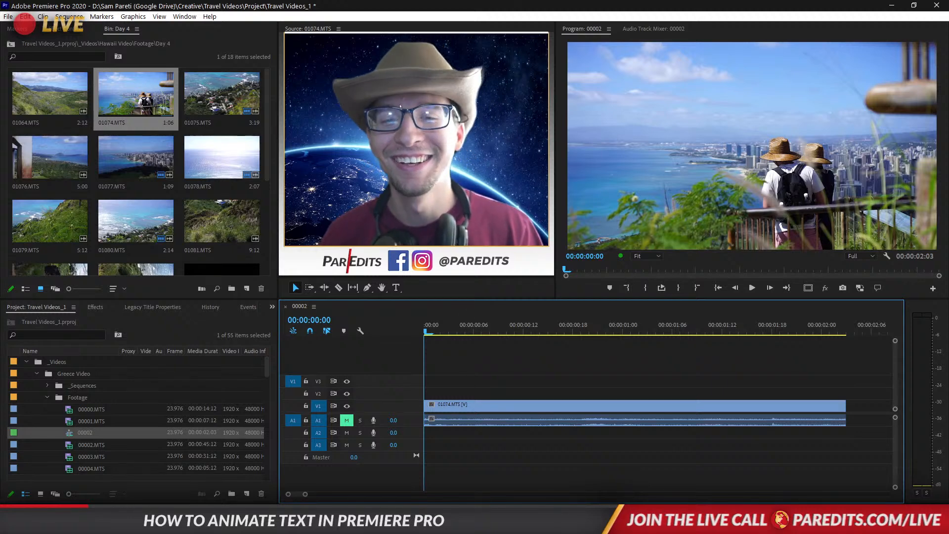
- Add a text layer over the water in the video, reading "Diamond Head" with "Maui, HI" on a second line
{"action": "key", "text": "t"}
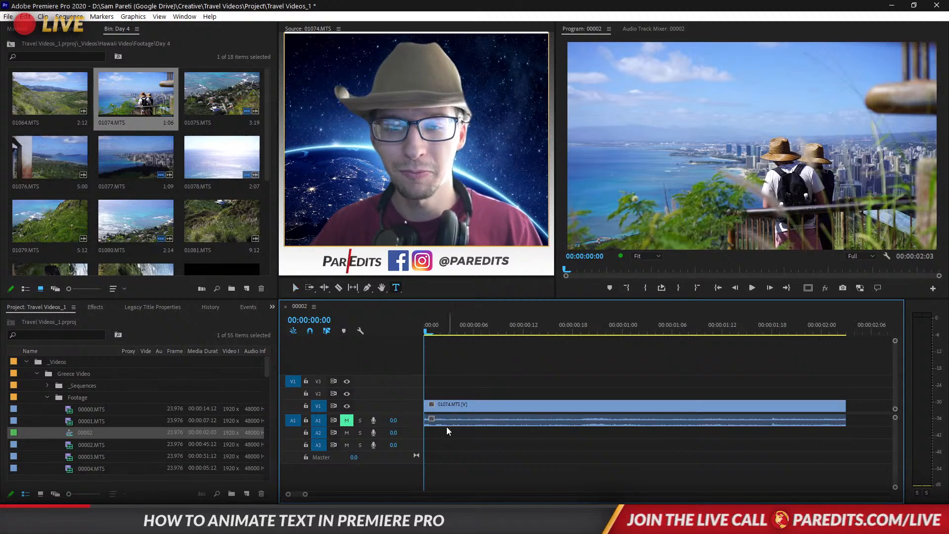
{"action": "left_click", "coordinate": [608, 166]}
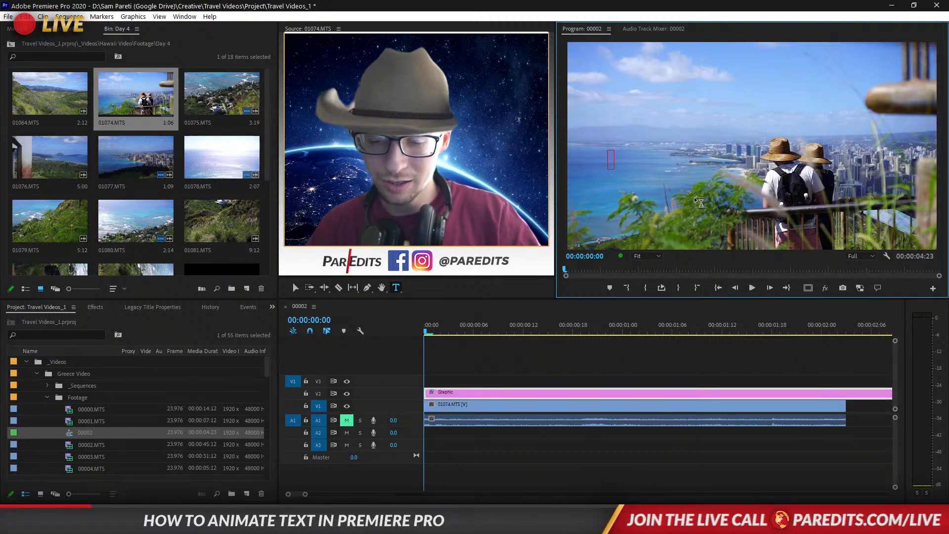
{"action": "type", "text": "M"}
{"action": "key", "text": "BackSpace"}
{"action": "type", "text": "D"}
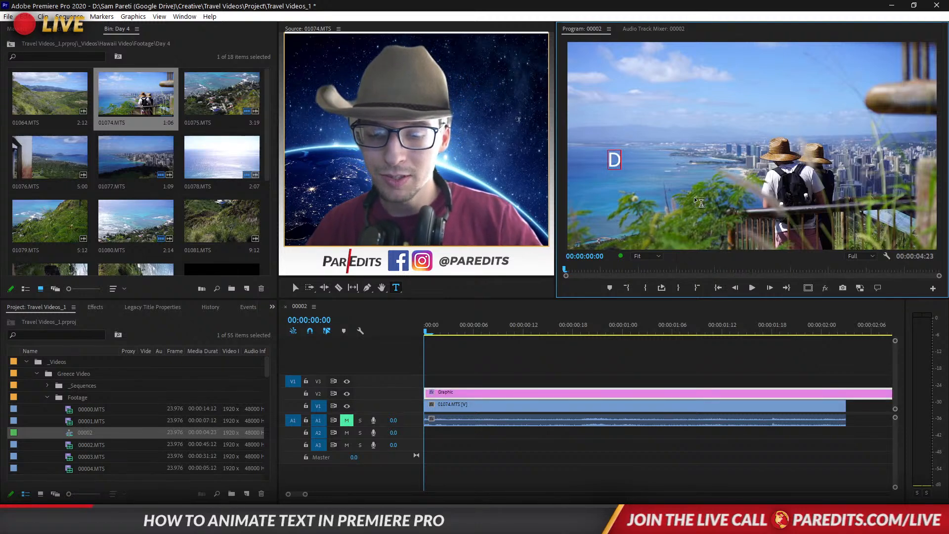
{"action": "type", "text": "iamond Head"}
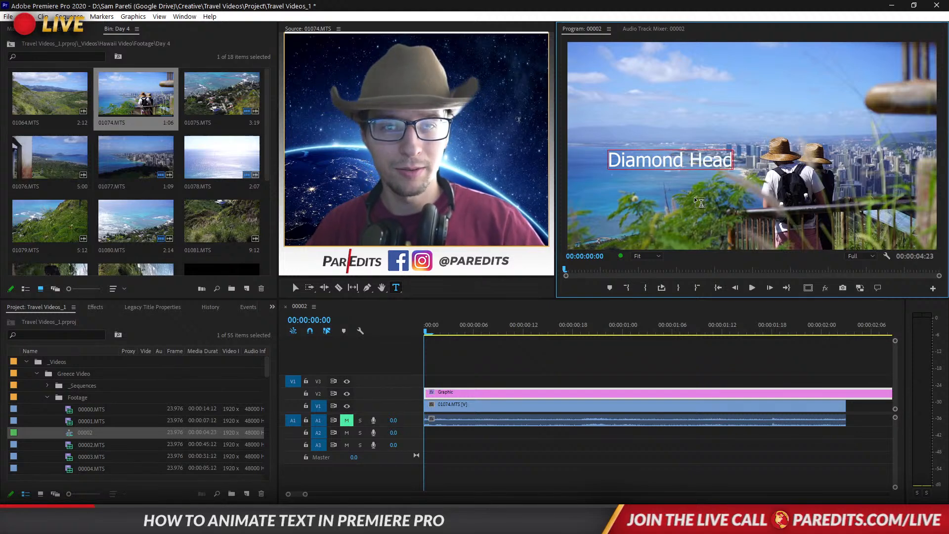
{"action": "key", "text": "Return"}
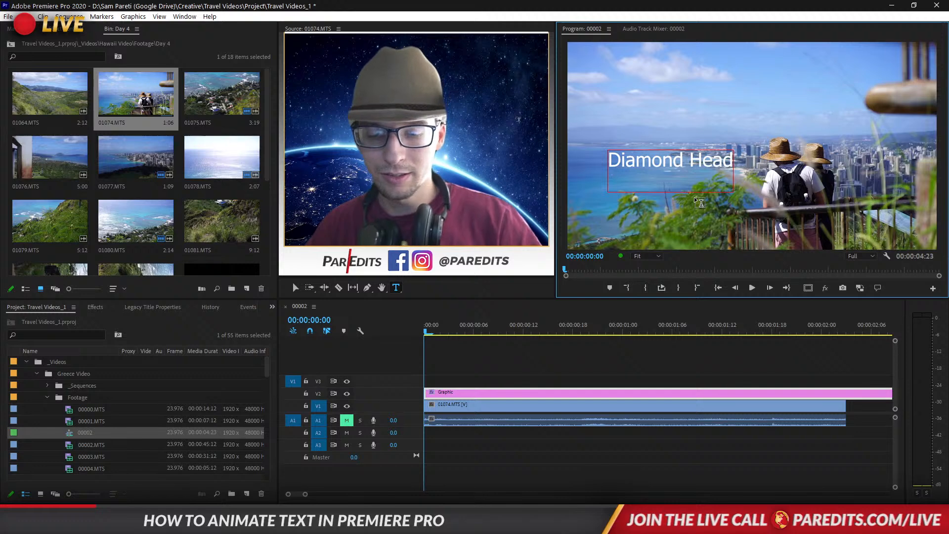
{"action": "type", "text": "Maui"}
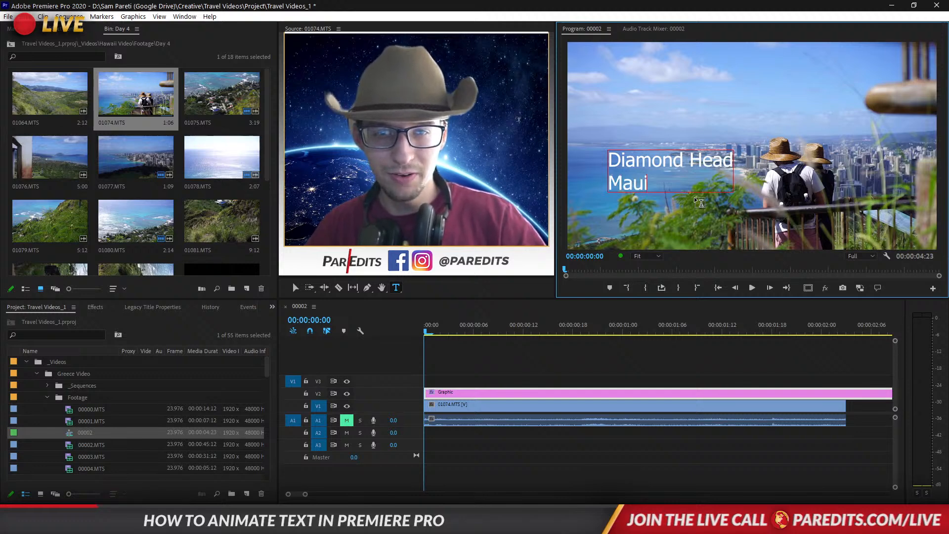
{"action": "type", "text": ","}
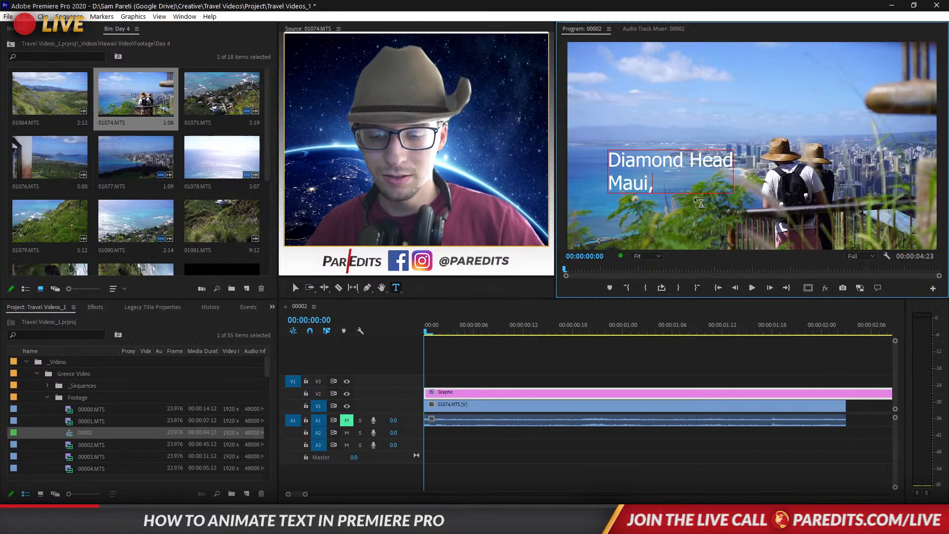
{"action": "type", "text": " HI"}
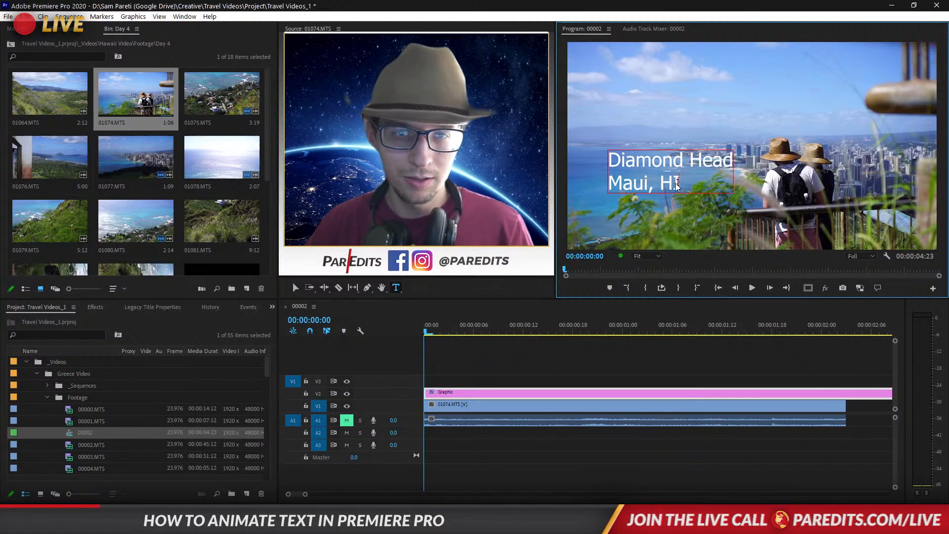
- Set the font of the whole title text to Lato Thin
{"action": "key", "text": "ctrl+a"}
{"action": "left_click", "coordinate": [69, 30]}
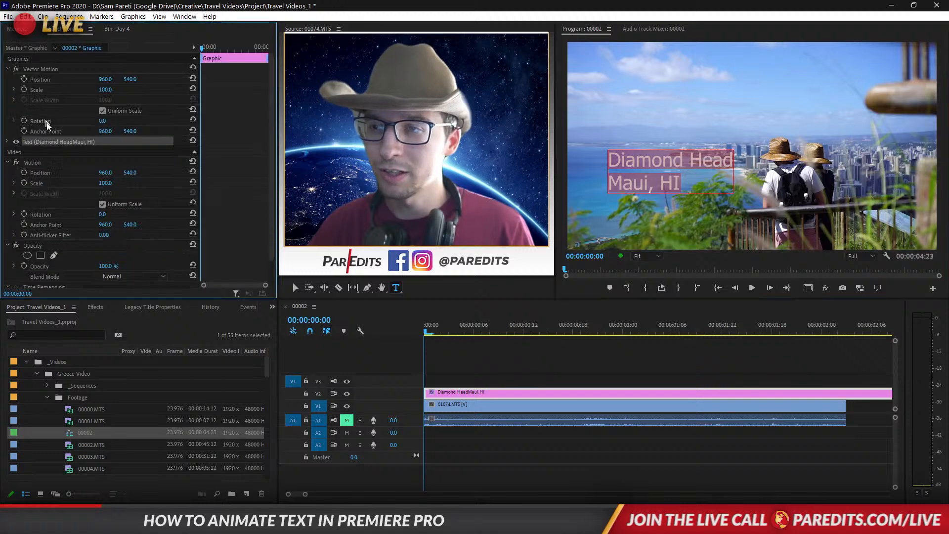
{"action": "left_click", "coordinate": [7, 142]}
{"action": "left_click", "coordinate": [54, 174]}
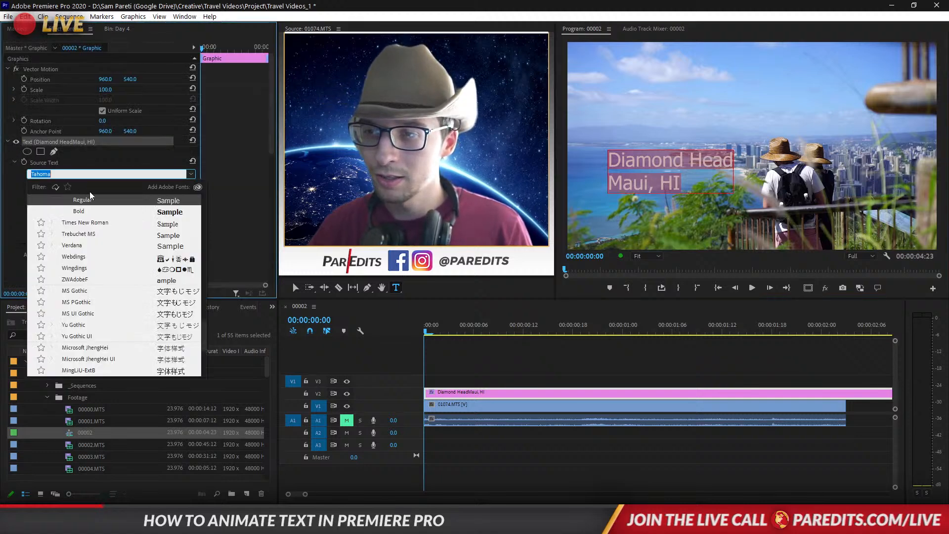
{"action": "type", "text": "lato"}
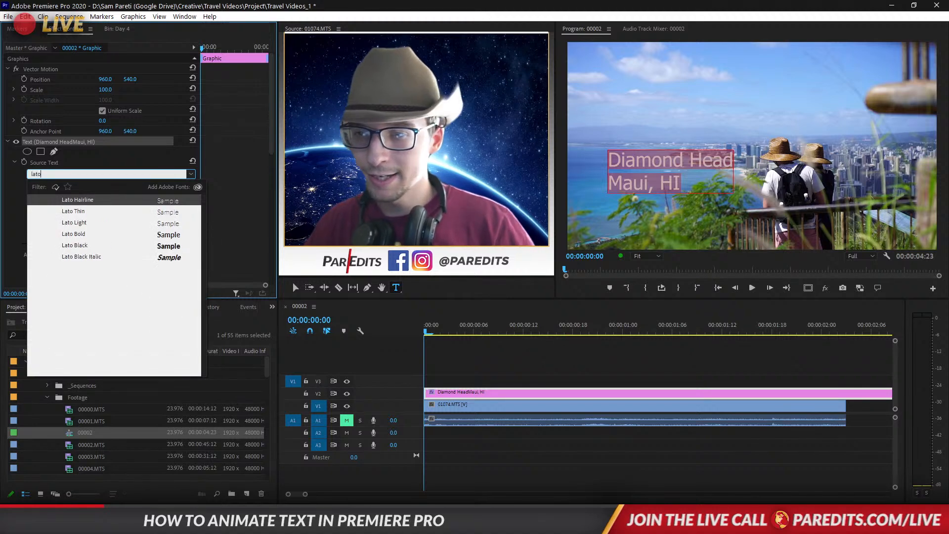
{"action": "left_click", "coordinate": [103, 215]}
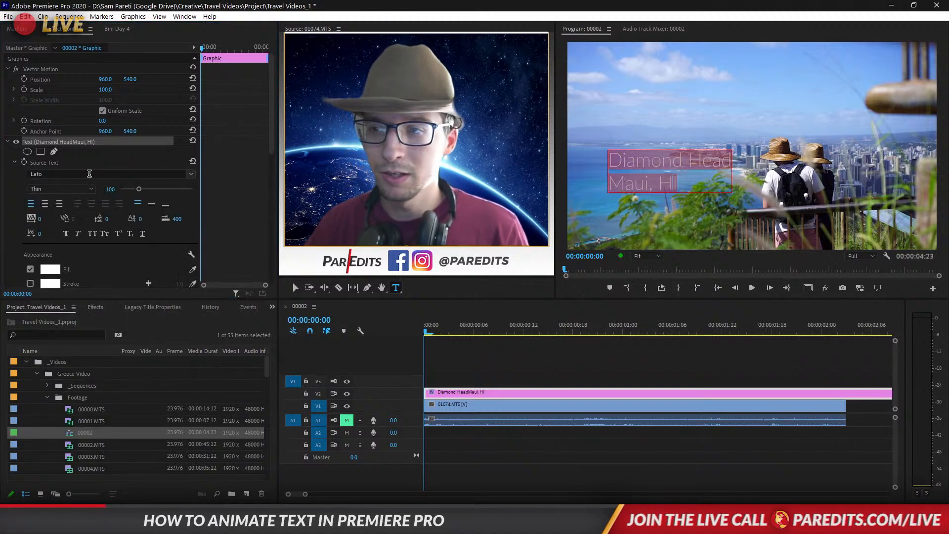
- Enable the shadow on the title text and set its font size to 102
{"action": "scroll", "coordinate": [84, 267], "scroll_direction": "down", "scroll_amount": 2}
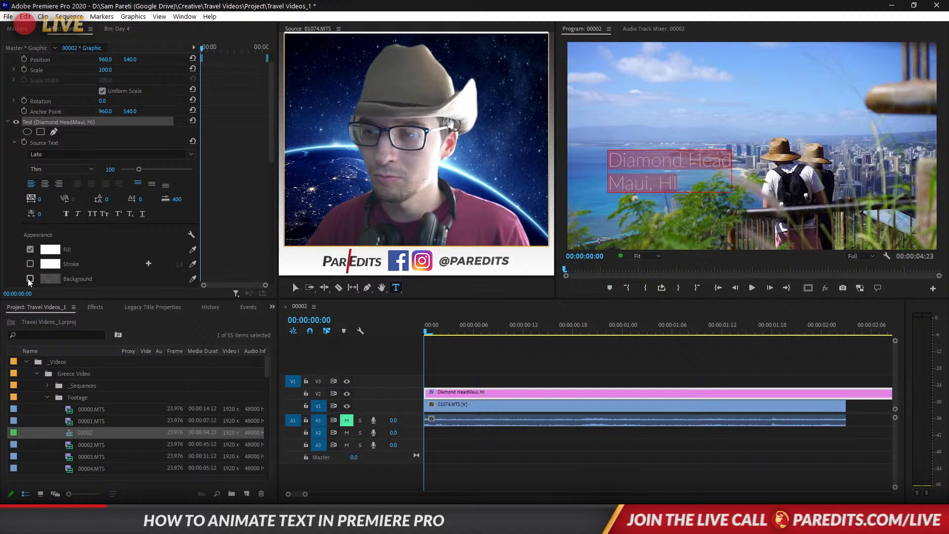
{"action": "scroll", "coordinate": [56, 274], "scroll_direction": "down", "scroll_amount": 1}
{"action": "left_click", "coordinate": [30, 263]}
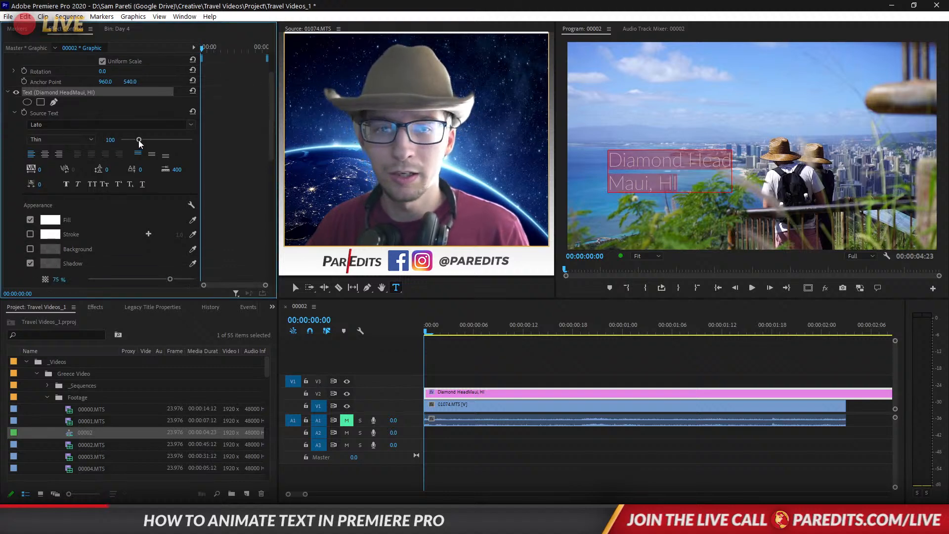
{"action": "left_click_drag", "start_coordinate": [139, 140], "coordinate": [139, 141]}
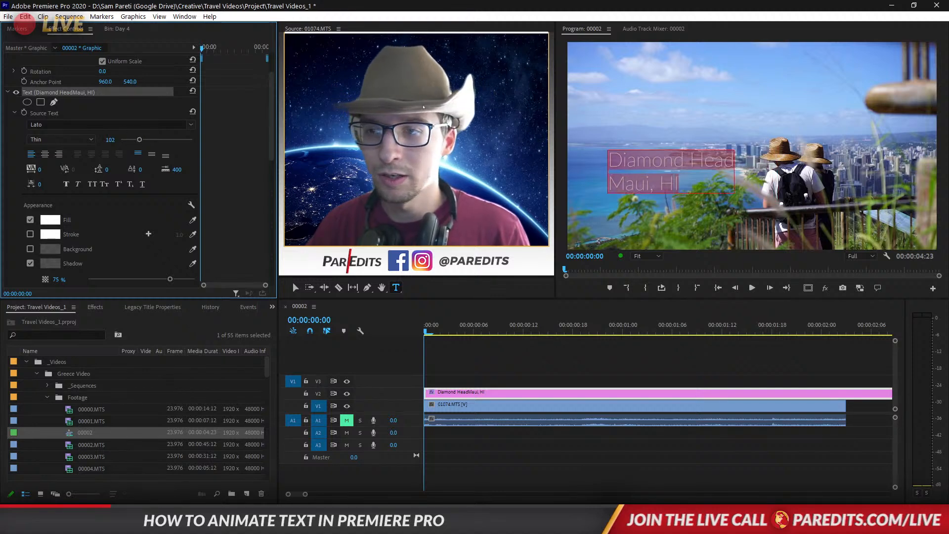
- Reduce the font size of the "Maui, HI" line to 58 and deselect the title clip
{"action": "left_click", "coordinate": [641, 170]}
{"action": "left_click_drag", "start_coordinate": [686, 185], "coordinate": [604, 188]}
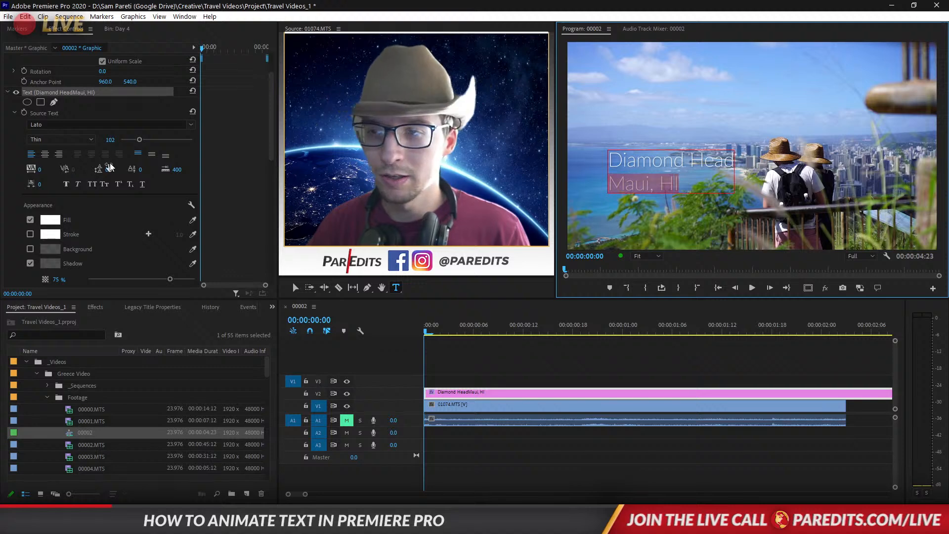
{"action": "left_click_drag", "start_coordinate": [140, 142], "coordinate": [131, 144]}
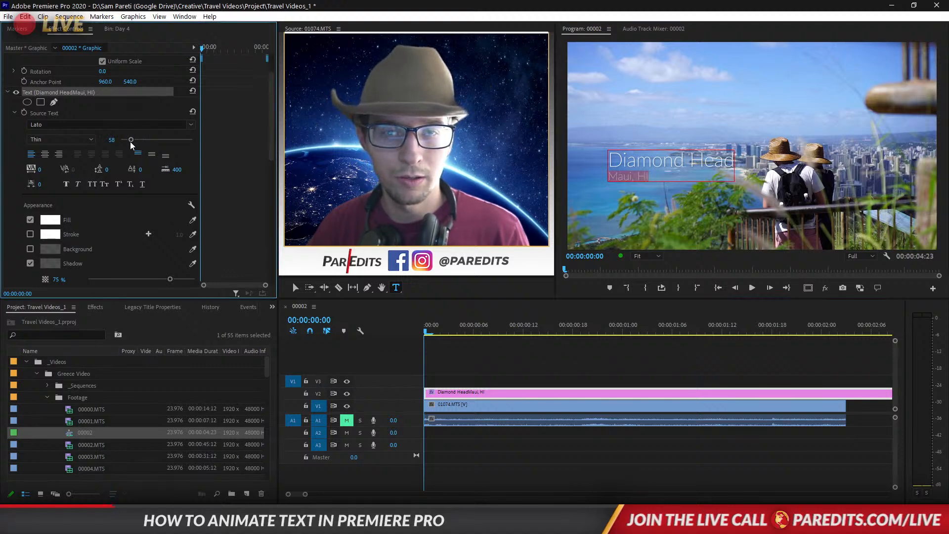
{"action": "left_click", "coordinate": [513, 455]}
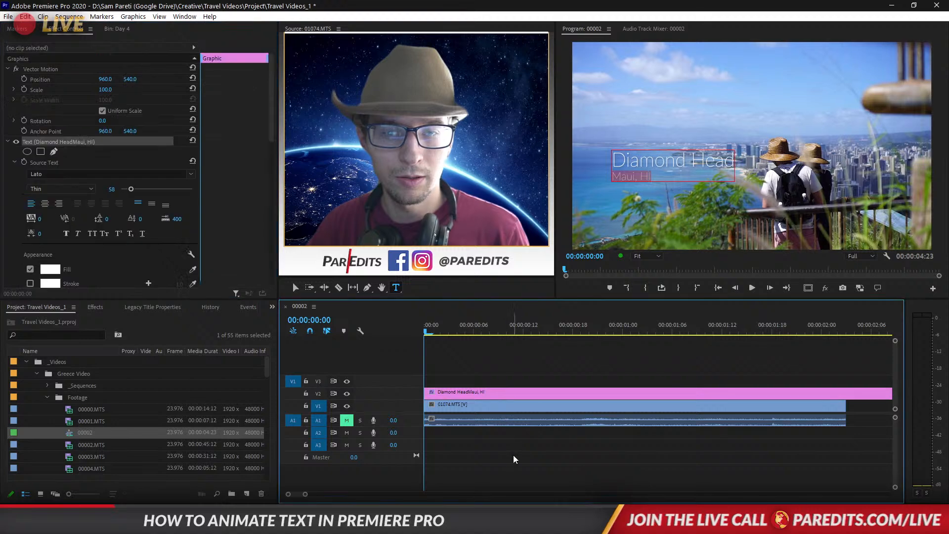
- Move the title text to the lower-left corner of the video frame, over the foliage
{"action": "left_click", "coordinate": [506, 393]}
{"action": "key", "text": "v"}
{"action": "left_click_drag", "start_coordinate": [635, 169], "coordinate": [611, 218]}
{"action": "left_click", "coordinate": [463, 375]}
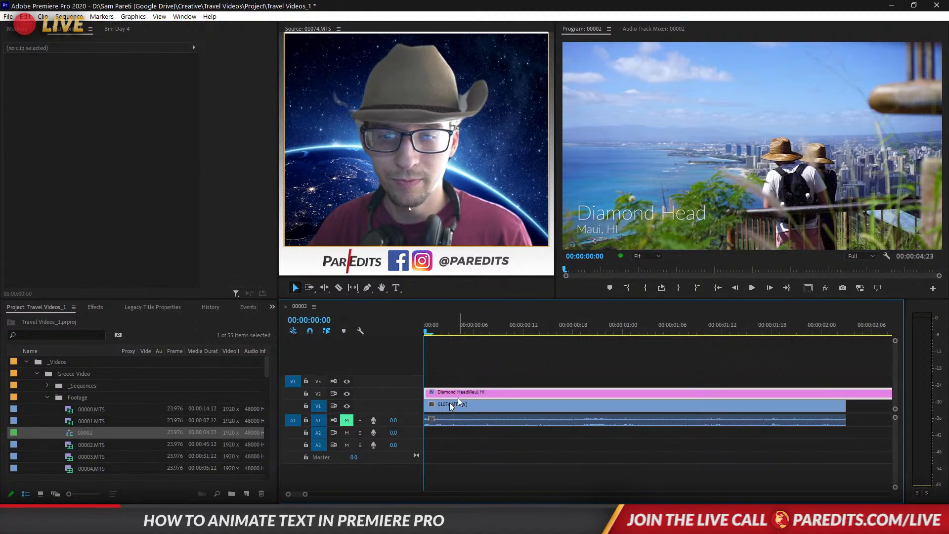
- Move the 00002 sequence out of the Greece Video footage into the _Videos bin and collapse the Footage and Greece Video bins
{"action": "left_click", "coordinate": [47, 397]}
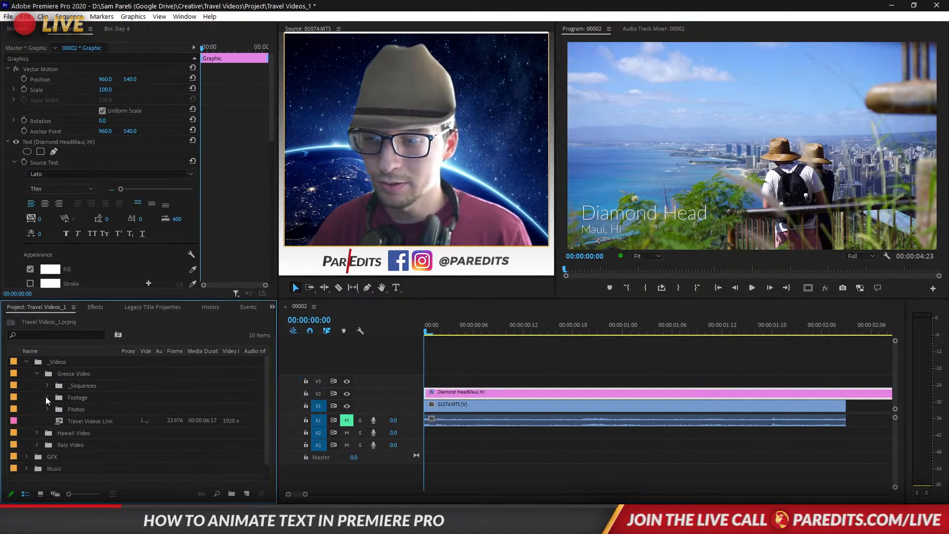
{"action": "left_click", "coordinate": [48, 398]}
{"action": "left_click_drag", "start_coordinate": [70, 435], "coordinate": [60, 362]}
{"action": "left_click", "coordinate": [47, 399]}
{"action": "left_click", "coordinate": [37, 375]}
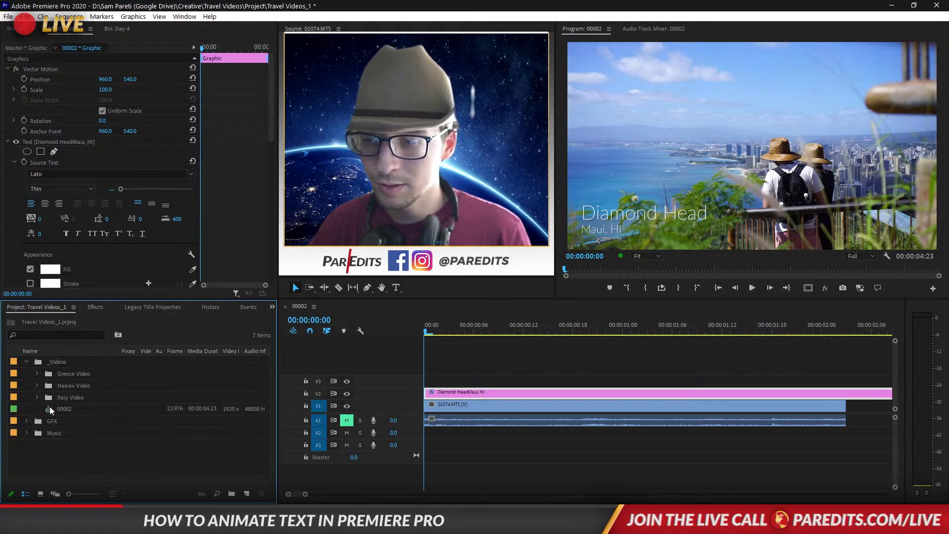
- Create a black color matte in the _Videos bin and place it on the timeline between the video clip and the title
{"action": "left_click", "coordinate": [58, 361]}
{"action": "left_click", "coordinate": [247, 493]}
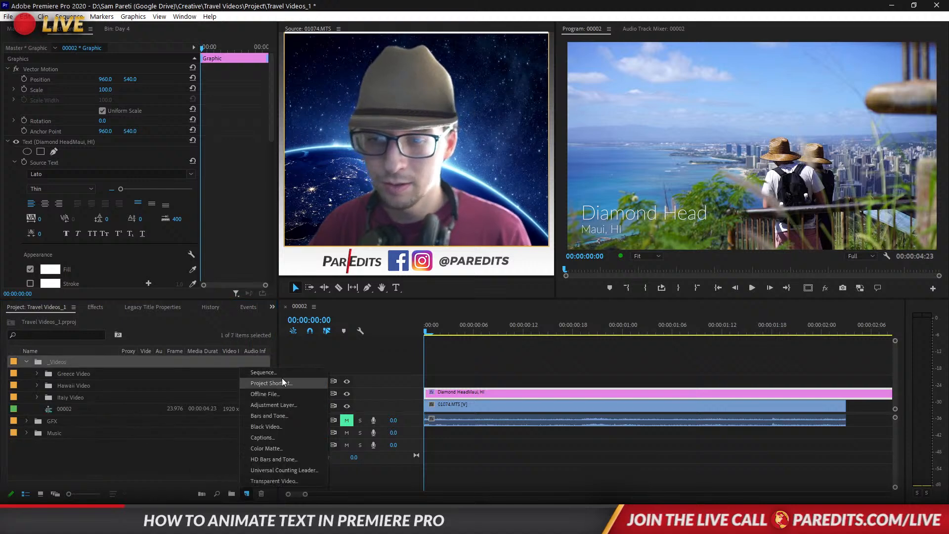
{"action": "left_click", "coordinate": [277, 451]}
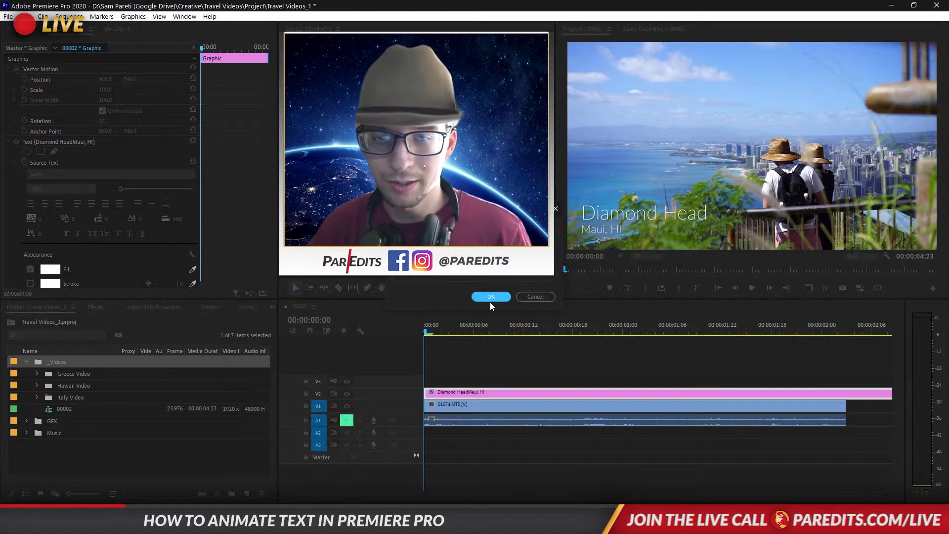
{"action": "left_click", "coordinate": [491, 299]}
{"action": "left_click", "coordinate": [227, 29]}
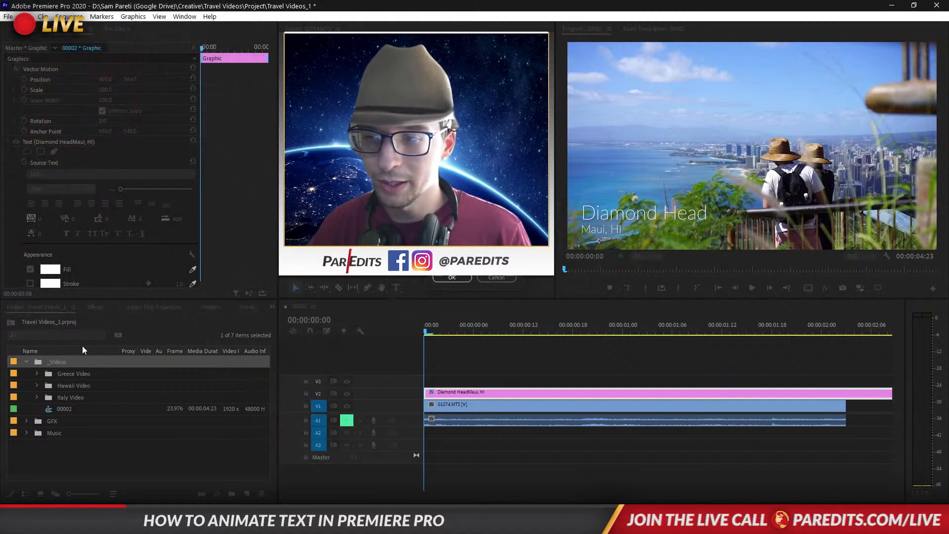
{"action": "left_click", "coordinate": [452, 278]}
{"action": "left_click_drag", "start_coordinate": [51, 420], "coordinate": [438, 371]}
{"action": "mouse_move", "coordinate": [437, 383]}
{"action": "left_mouse_down"}
{"action": "mouse_move", "coordinate": [437, 396]}
{"action": "mouse_move", "coordinate": [434, 383]}
{"action": "left_mouse_up"}
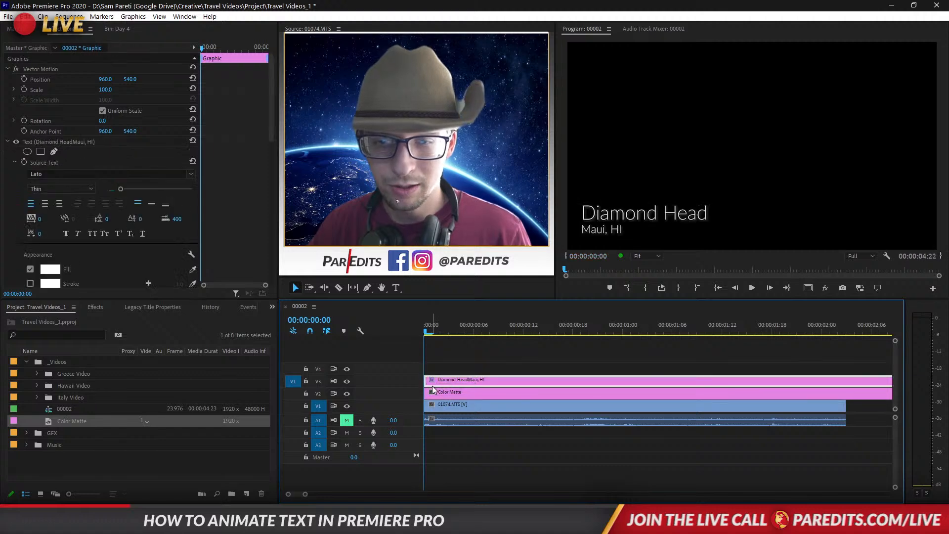
- Draw a four-point opacity mask on the color matte around the title, extending past the frame's lower-left corner
{"action": "left_click", "coordinate": [435, 393]}
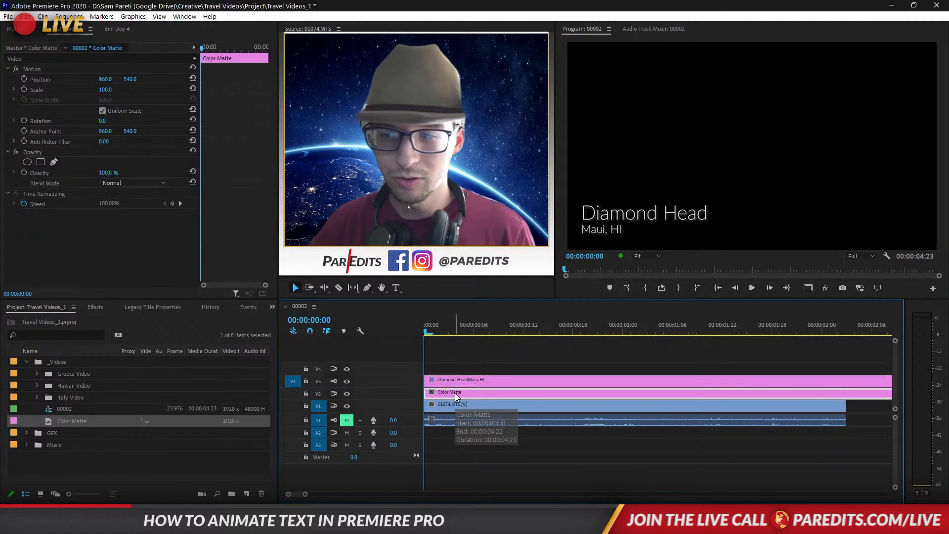
{"action": "left_click", "coordinate": [40, 161]}
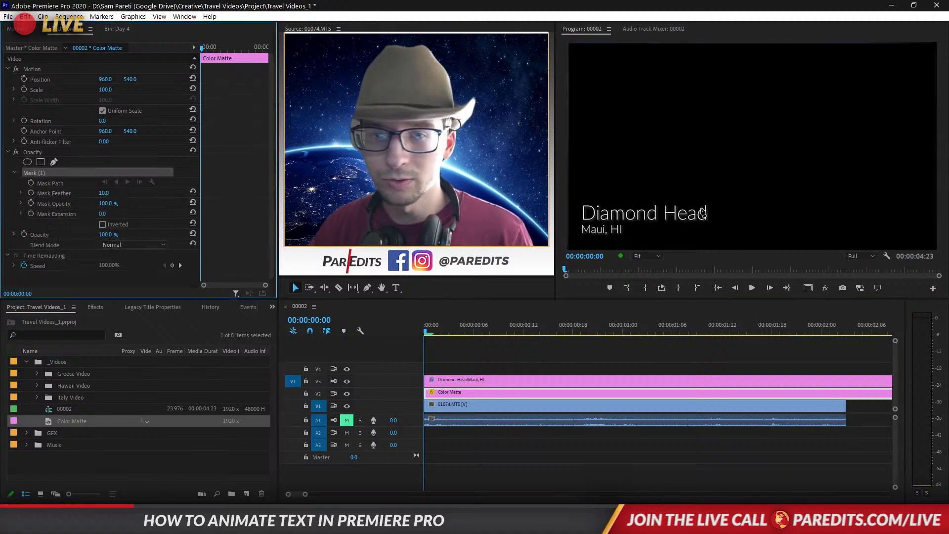
{"action": "left_click", "coordinate": [644, 259]}
{"action": "left_click", "coordinate": [644, 259]}
{"action": "left_click", "coordinate": [643, 292]}
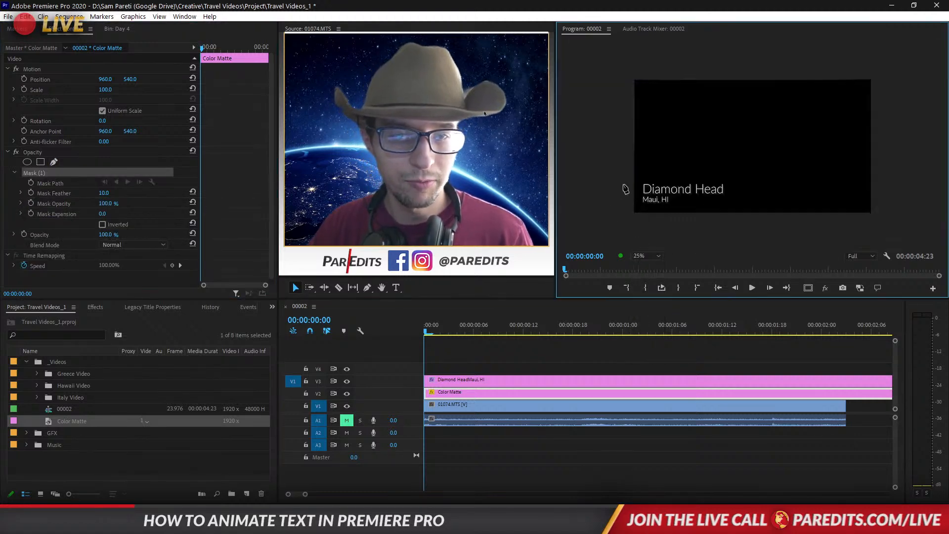
{"action": "left_click", "coordinate": [736, 179]}
{"action": "left_click", "coordinate": [736, 223]}
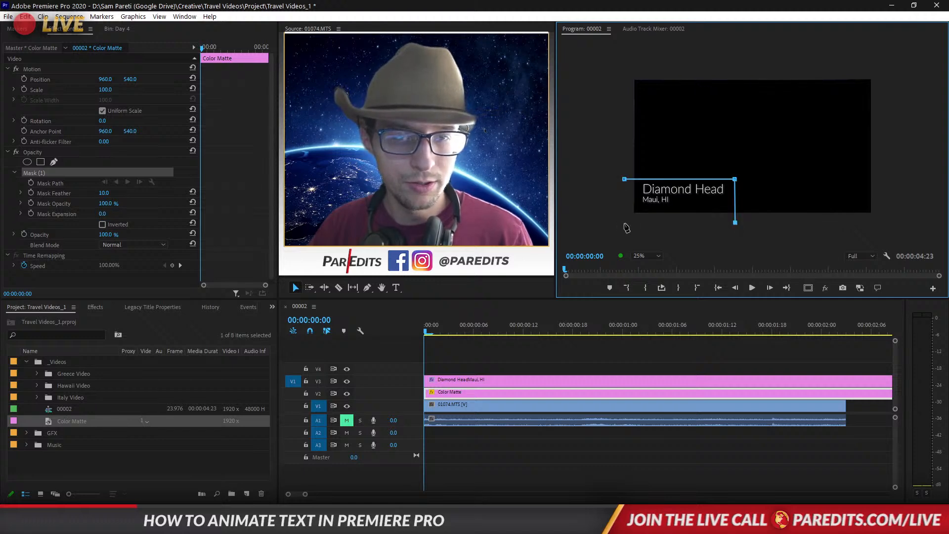
{"action": "left_click", "coordinate": [625, 224]}
{"action": "left_click", "coordinate": [625, 179]}
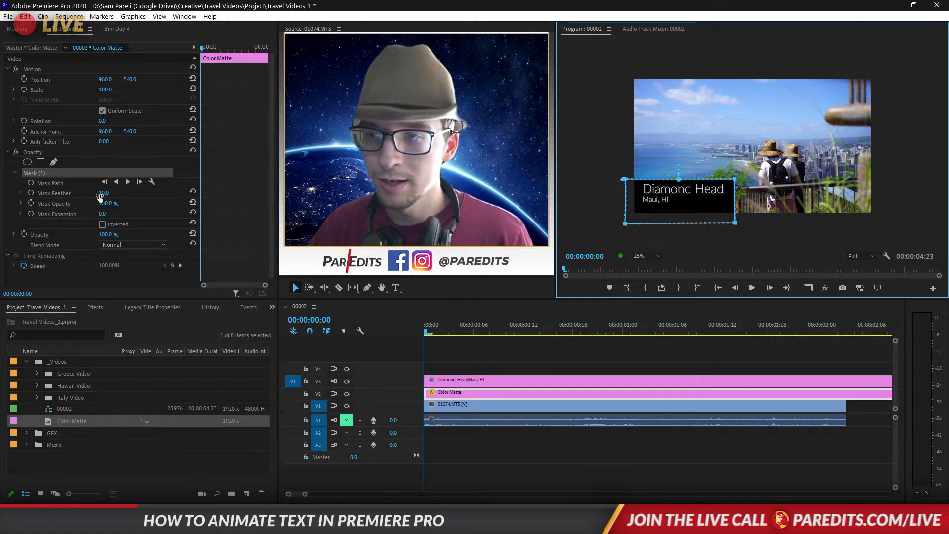
- Soften the color matte's mask with a feather of about 215 and an expansion of 65, and set the matte's opacity to 63%
{"action": "left_click_drag", "start_coordinate": [105, 197], "coordinate": [163, 197]}
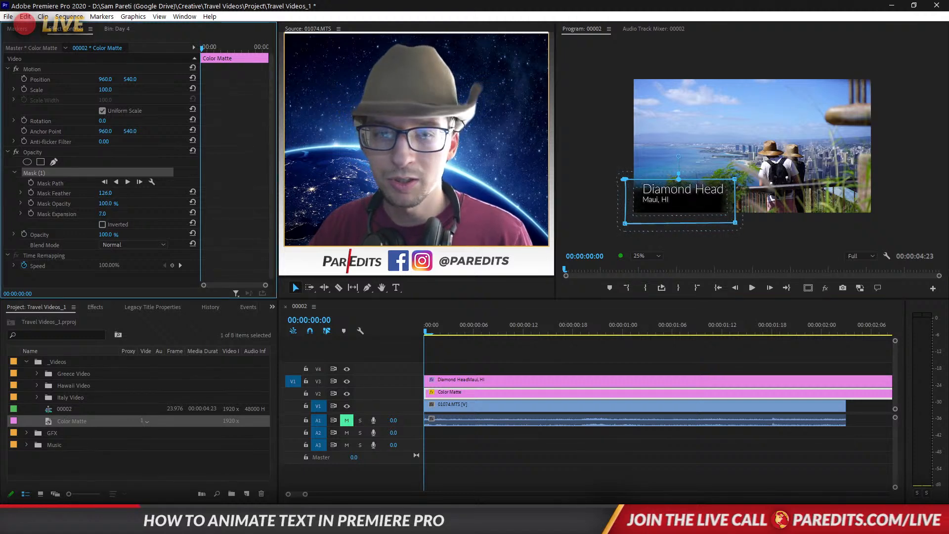
{"action": "left_click_drag", "start_coordinate": [103, 214], "coordinate": [96, 235]}
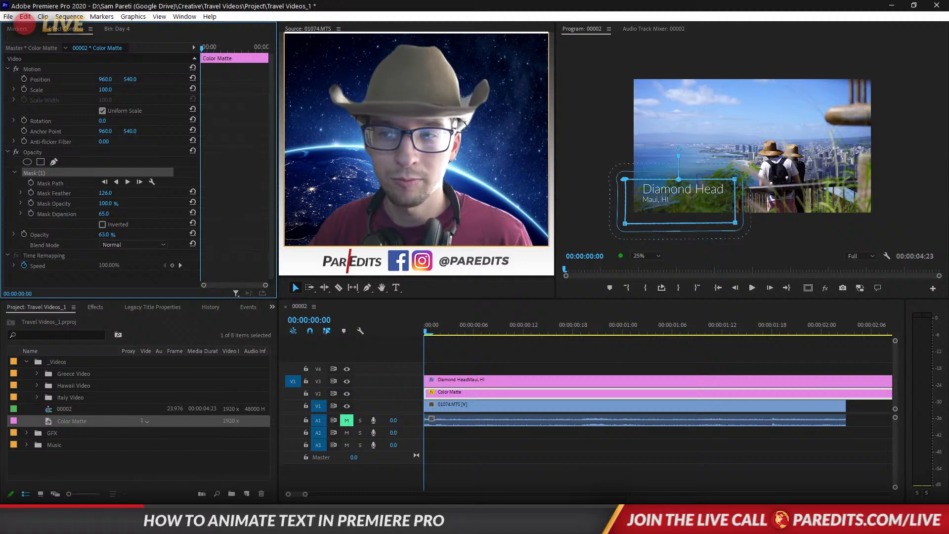
{"action": "left_click_drag", "start_coordinate": [113, 194], "coordinate": [133, 193]}
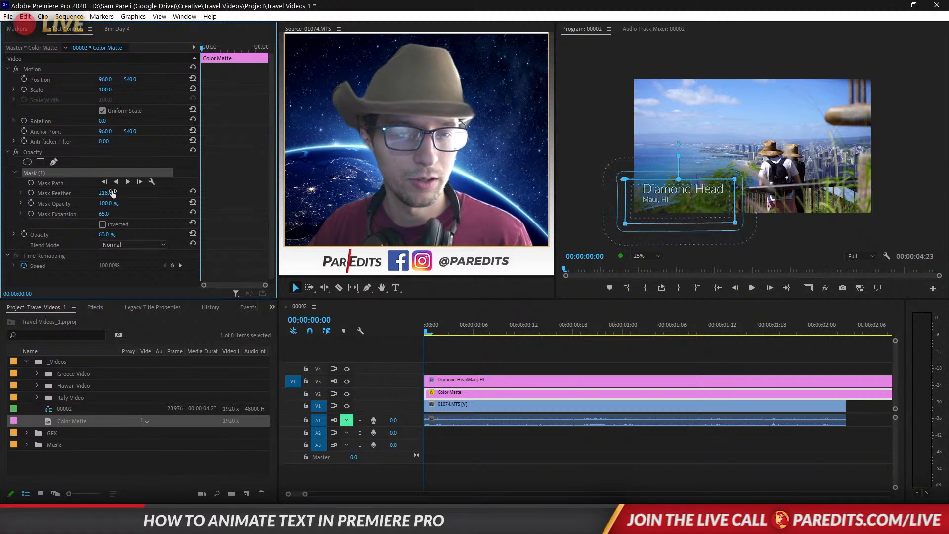
{"action": "left_click", "coordinate": [663, 365]}
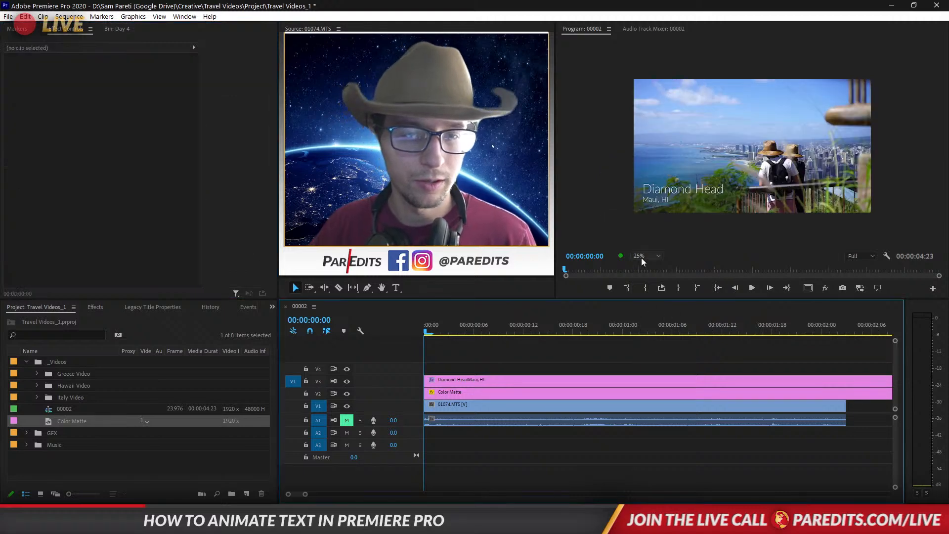
{"action": "left_click", "coordinate": [647, 269]}
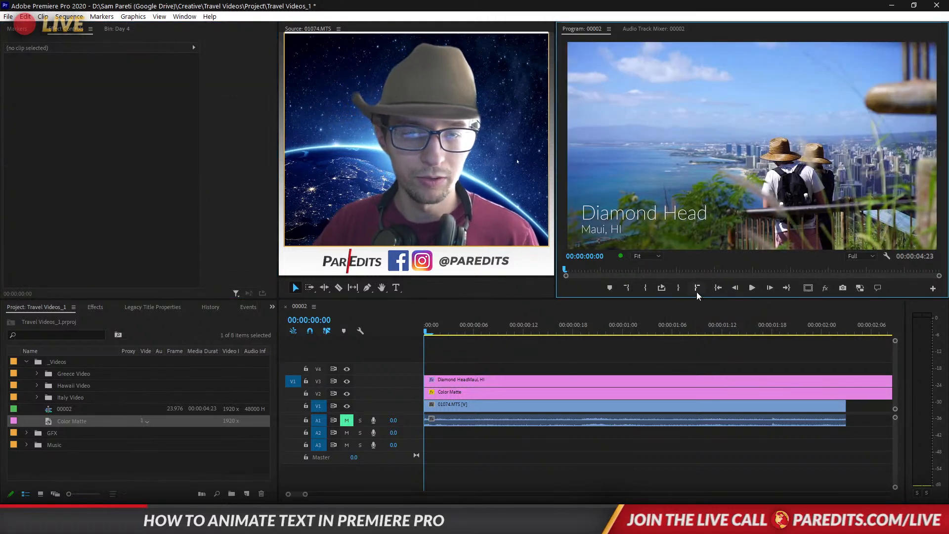
- Add a 12-frame Cross Dissolve to the start of the color matte and play back the opening
{"action": "left_click", "coordinate": [427, 393]}
{"action": "key", "text": "ctrl+d"}
{"action": "double_click", "coordinate": [446, 394]}
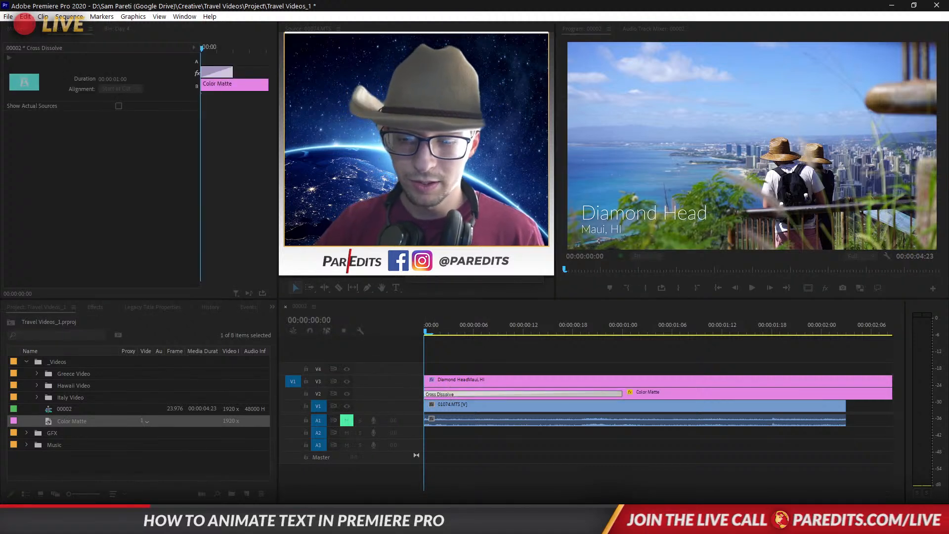
{"action": "type", "text": "12"}
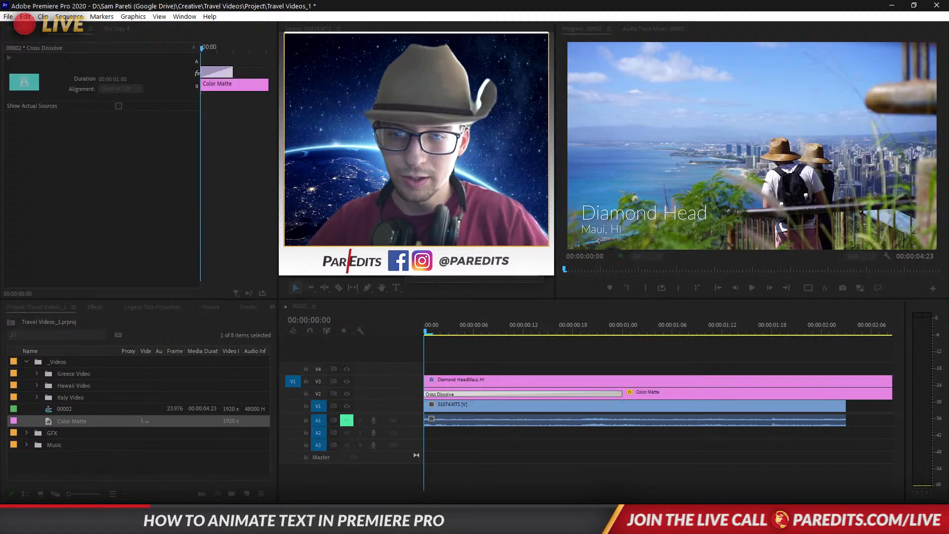
{"action": "key", "text": "Return"}
{"action": "left_click", "coordinate": [456, 379]}
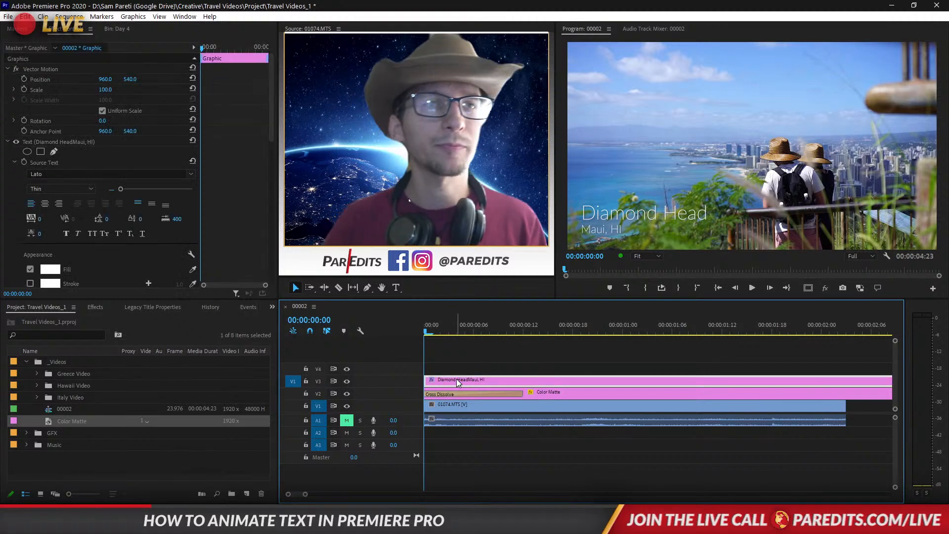
{"action": "key", "text": "space"}
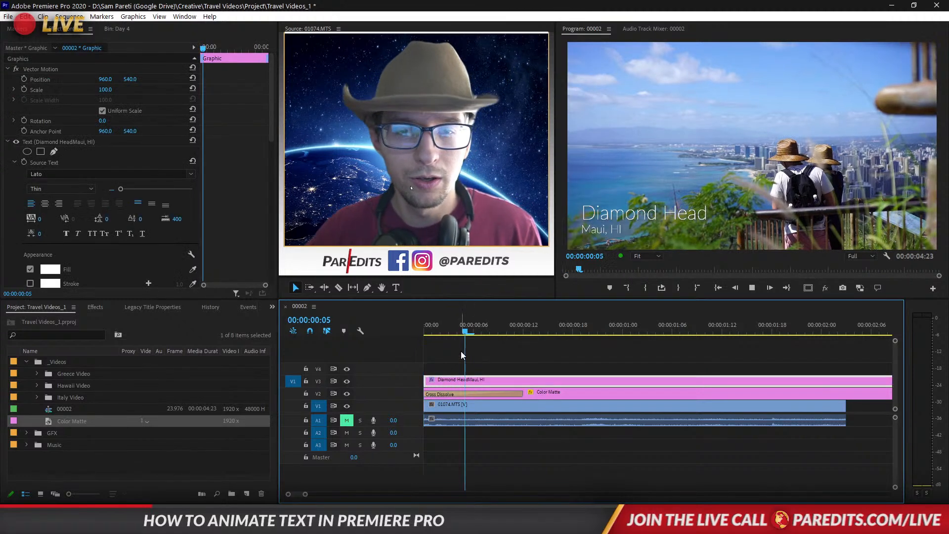
{"action": "key", "text": "space"}
- Remove the Cross Dissolve from the color matte and play back the opening
{"action": "left_click", "coordinate": [468, 394]}
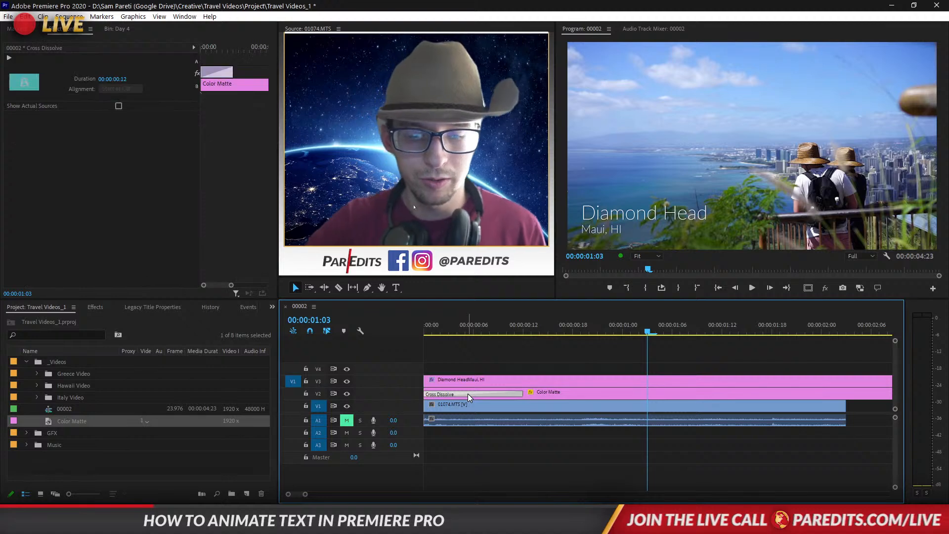
{"action": "key", "text": "Delete"}
{"action": "key", "text": "space"}
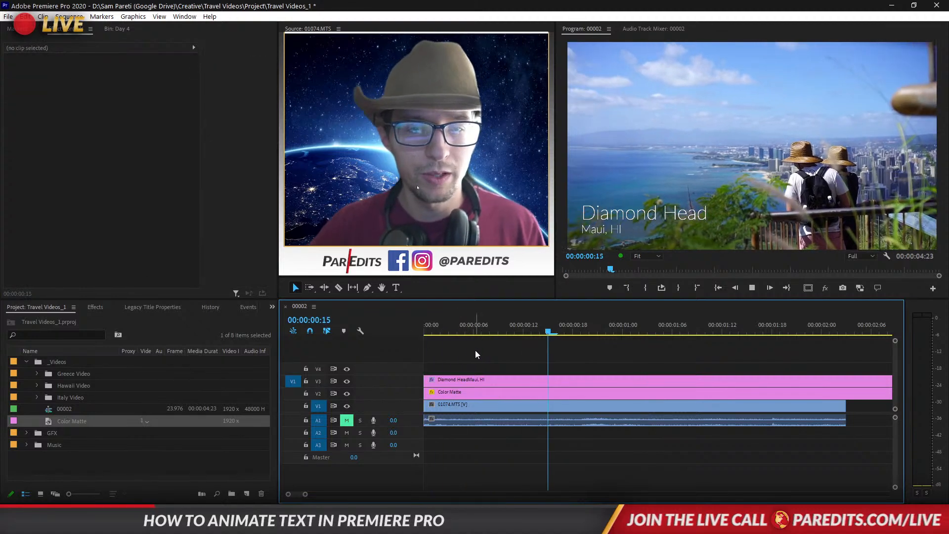
{"action": "key", "text": "space"}
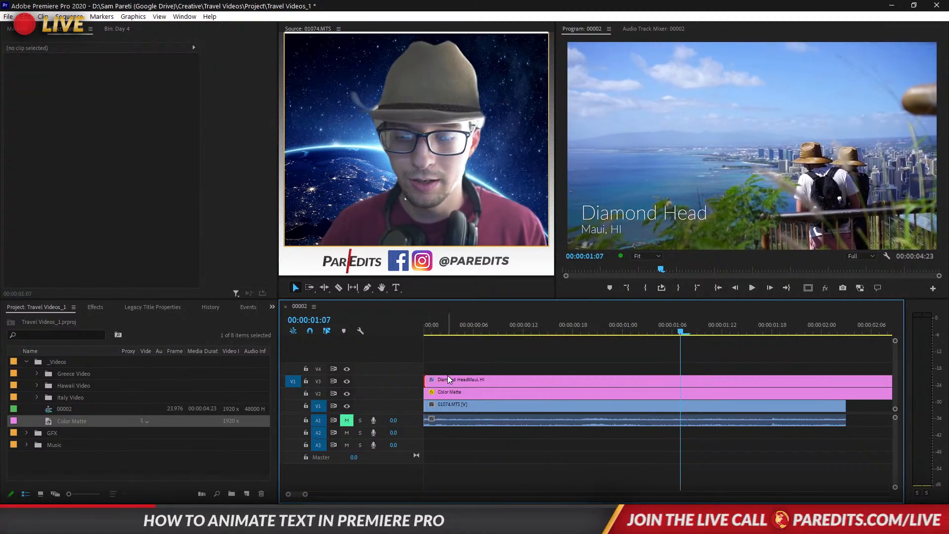
- Keyframe the title's position to slide in from off-screen, starting at 232, 540 on the first frame and ending at 960, 540 about one second in
{"action": "left_click", "coordinate": [449, 378]}
{"action": "key", "text": "Up"}
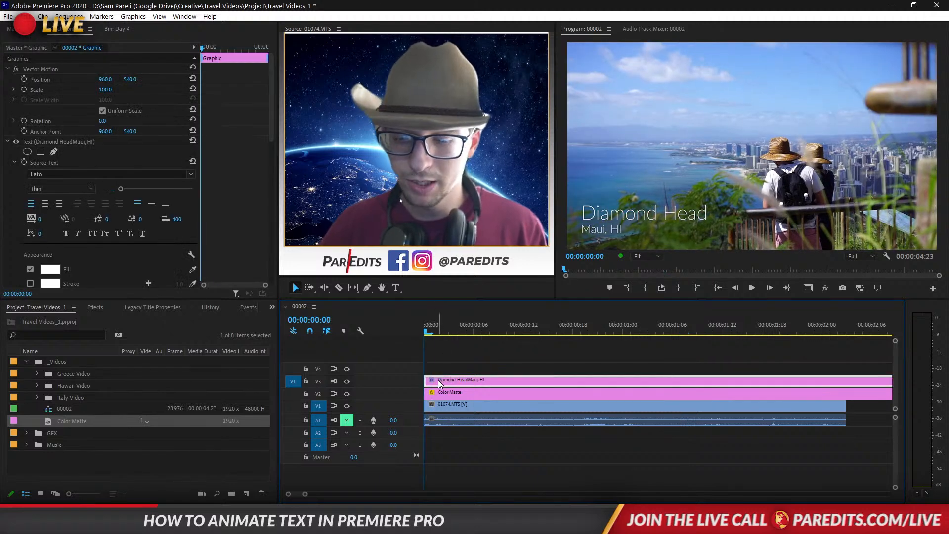
{"action": "left_click", "coordinate": [23, 79]}
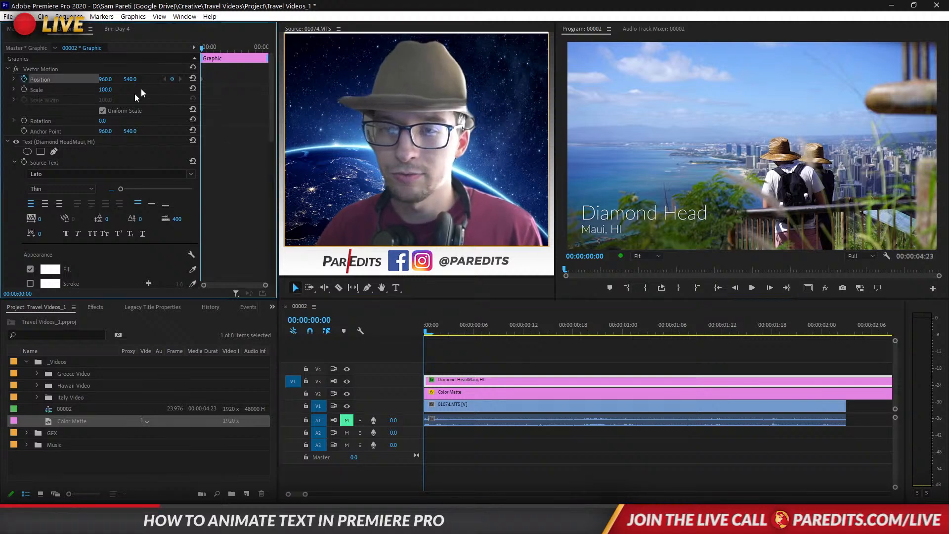
{"action": "left_click_drag", "start_coordinate": [201, 78], "coordinate": [214, 80]}
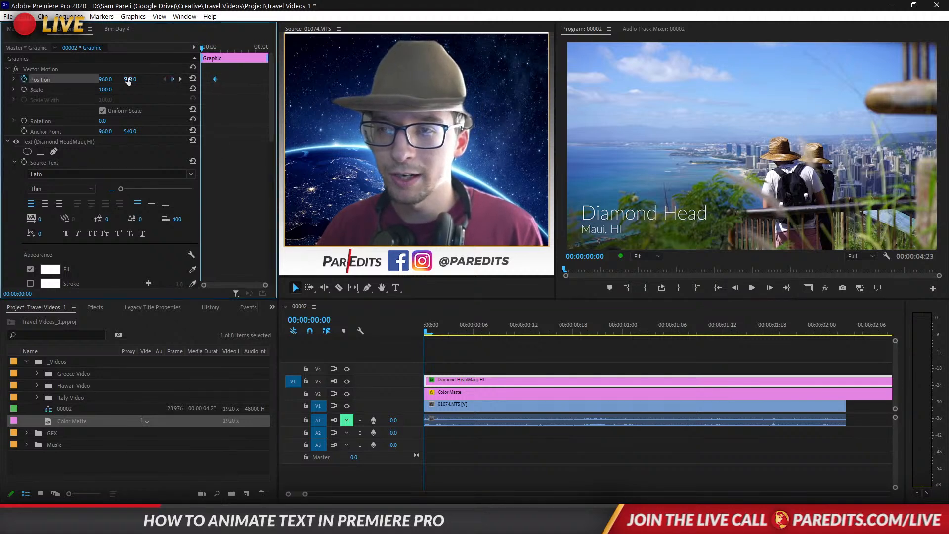
{"action": "left_click_drag", "start_coordinate": [105, 79], "coordinate": [2, 79]}
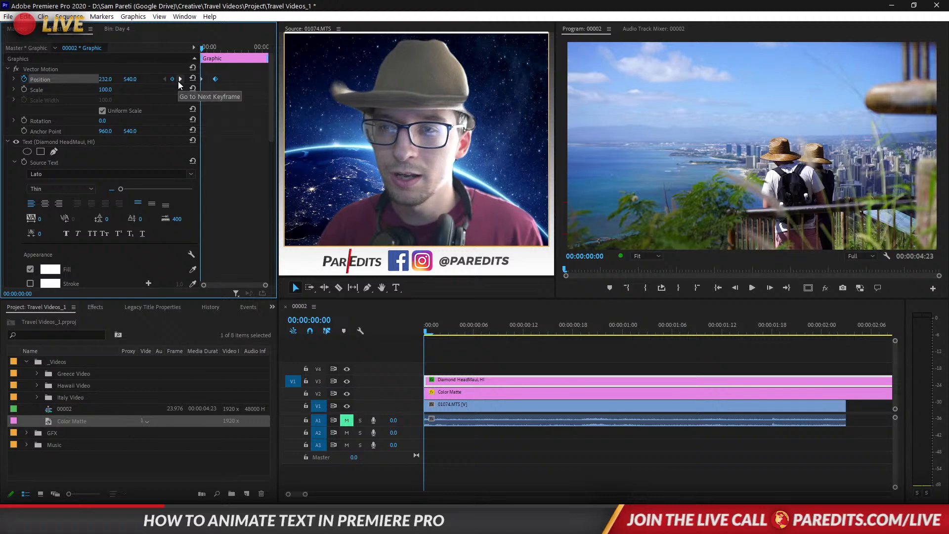
- Apply temporal easing to both position keyframes of the title's slide-in and deselect the title clip
{"action": "right_click", "coordinate": [203, 80]}
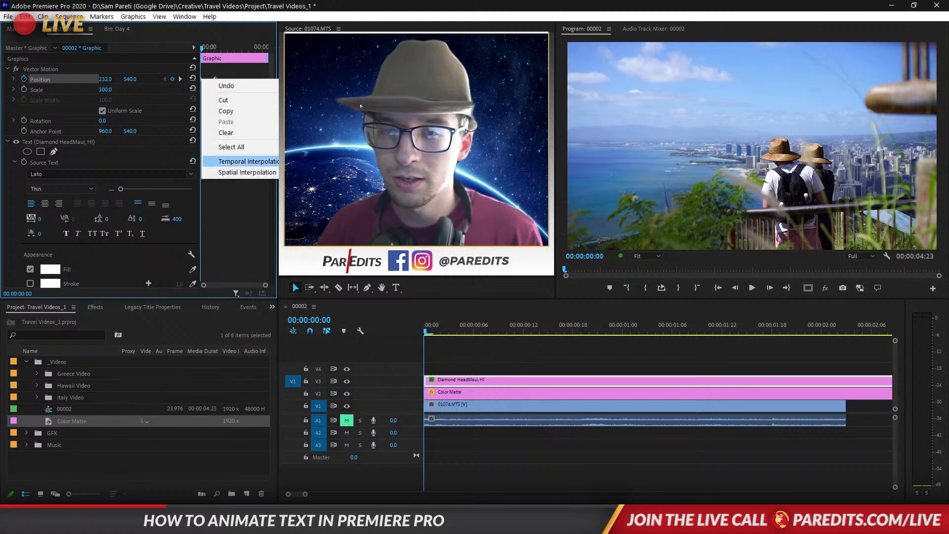
{"action": "left_click", "coordinate": [346, 228]}
{"action": "right_click", "coordinate": [215, 81]}
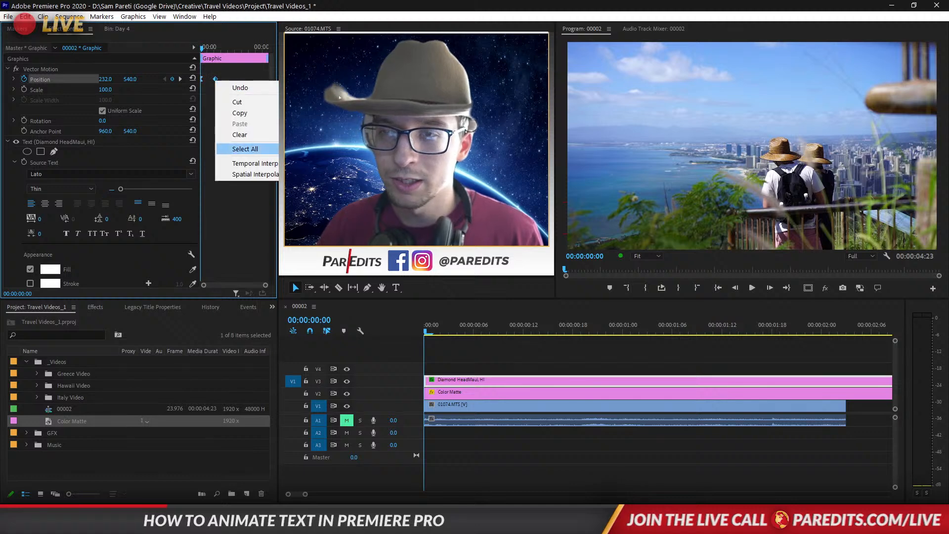
{"action": "left_click", "coordinate": [358, 129]}
{"action": "left_click", "coordinate": [475, 355]}
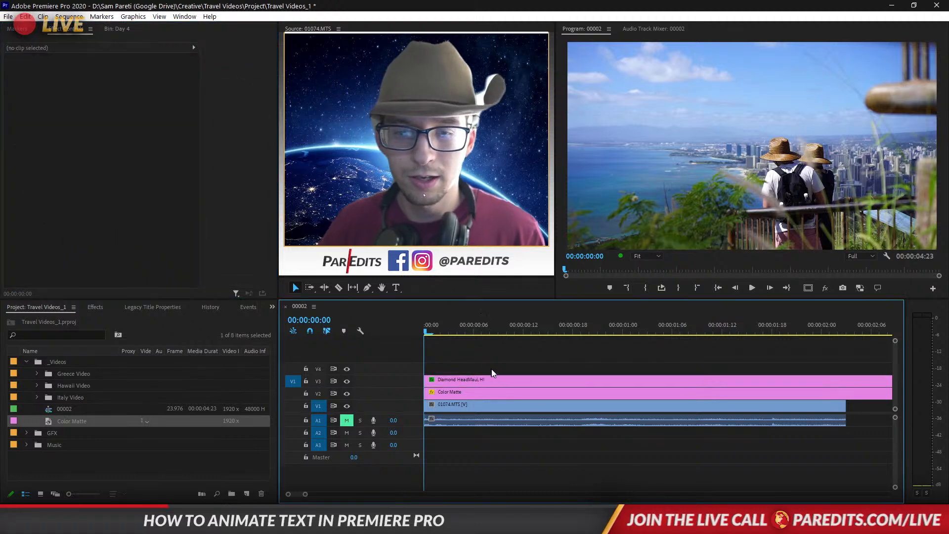
- Shorten the title's slide-in by moving its ending position keyframe to 00:00:00:15, and play back the animation
{"action": "left_click", "coordinate": [493, 382]}
{"action": "key", "text": "space"}
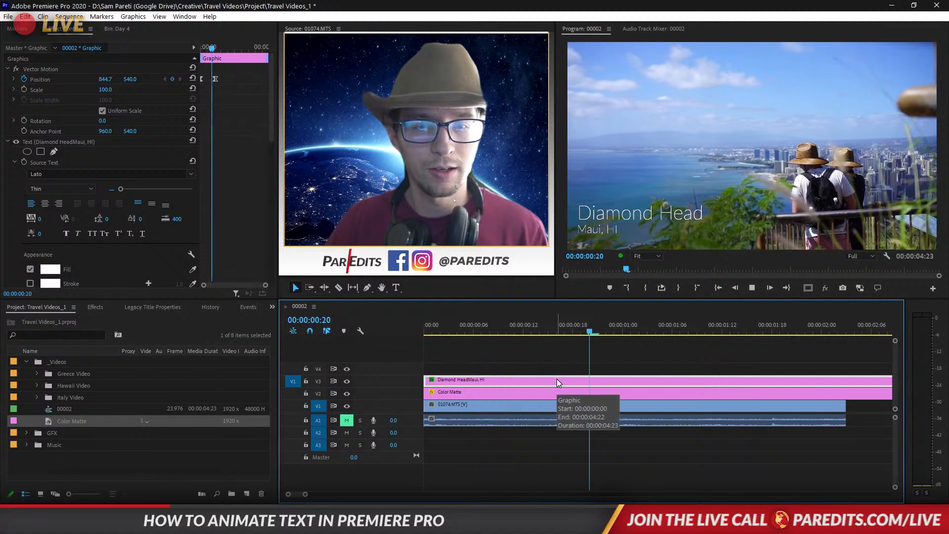
{"action": "left_click", "coordinate": [447, 334]}
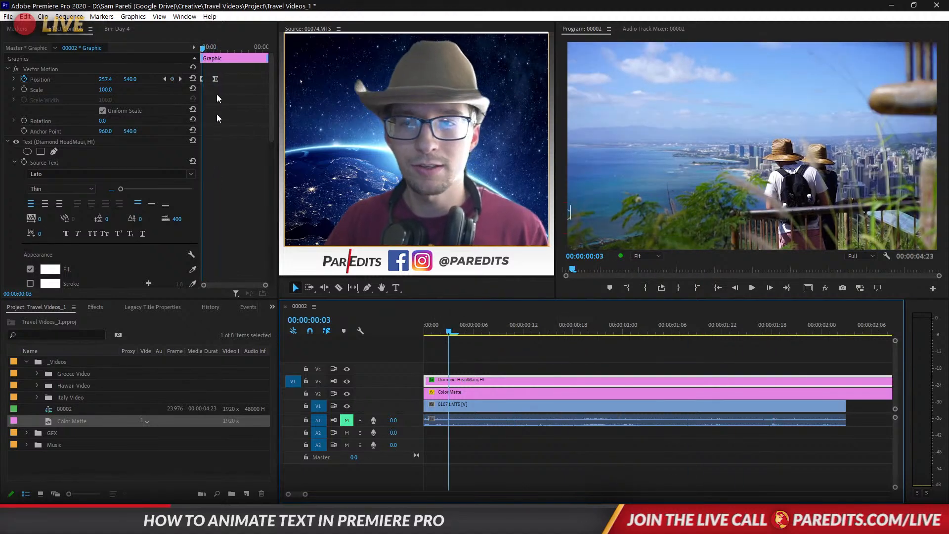
{"action": "left_click_drag", "start_coordinate": [215, 79], "coordinate": [209, 79]}
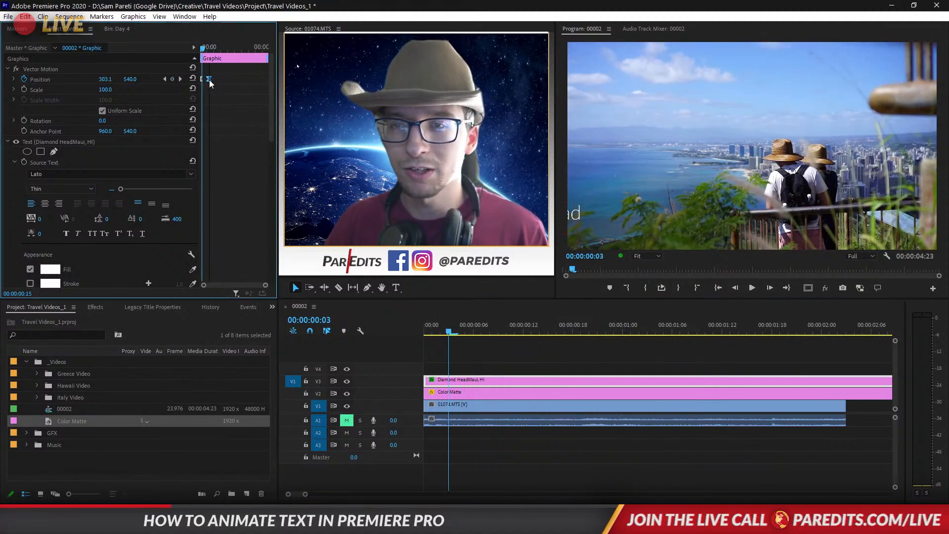
{"action": "left_click", "coordinate": [714, 288]}
{"action": "key", "text": "space"}
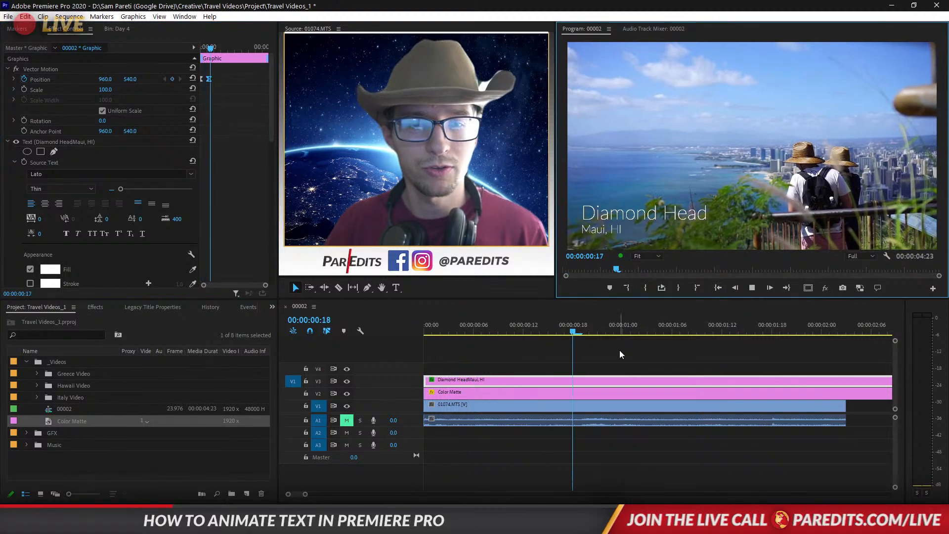
- Return the playhead to the start of the sequence and change the V3 title clip's label color to blue
{"action": "left_click_drag", "start_coordinate": [449, 331], "coordinate": [413, 334]}
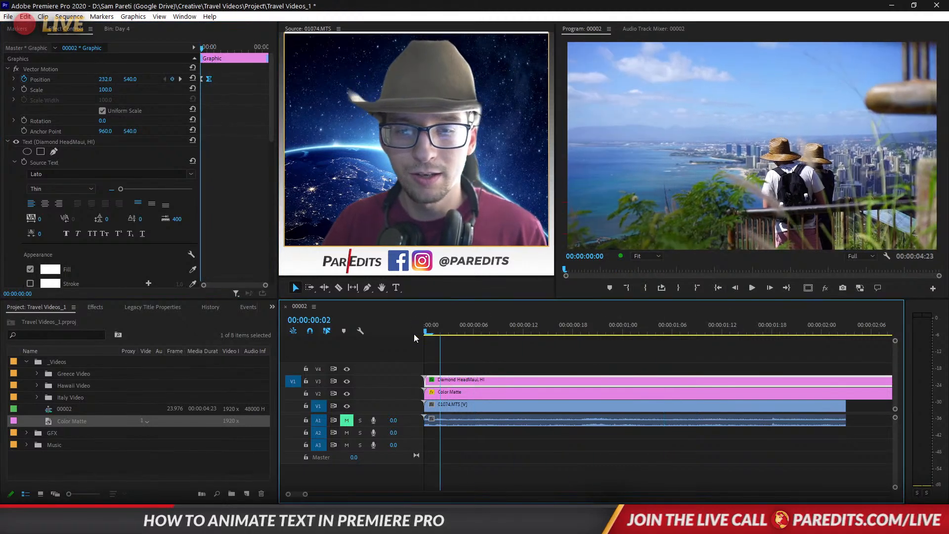
{"action": "right_click", "coordinate": [438, 381]}
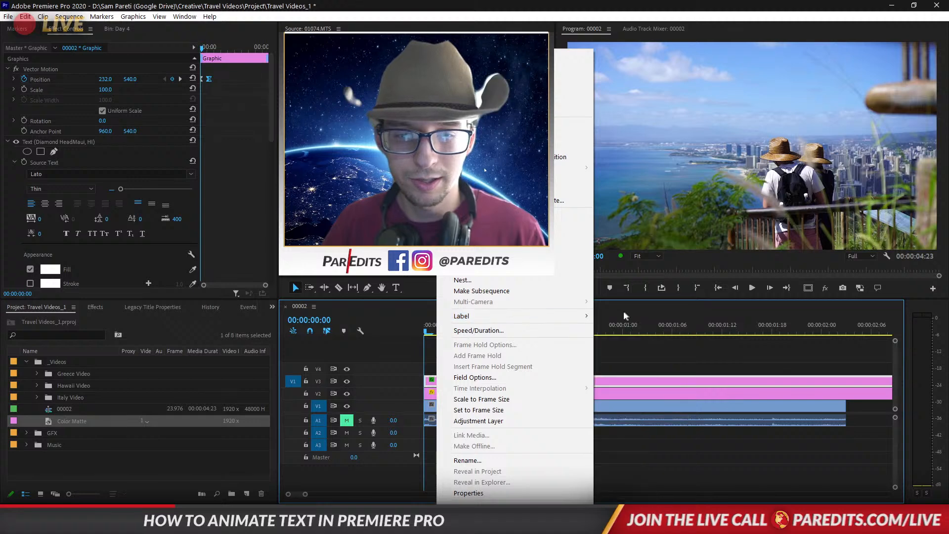
{"action": "mouse_move", "coordinate": [578, 316]}
{"action": "left_click", "coordinate": [649, 330]}
{"action": "left_click", "coordinate": [446, 364]}
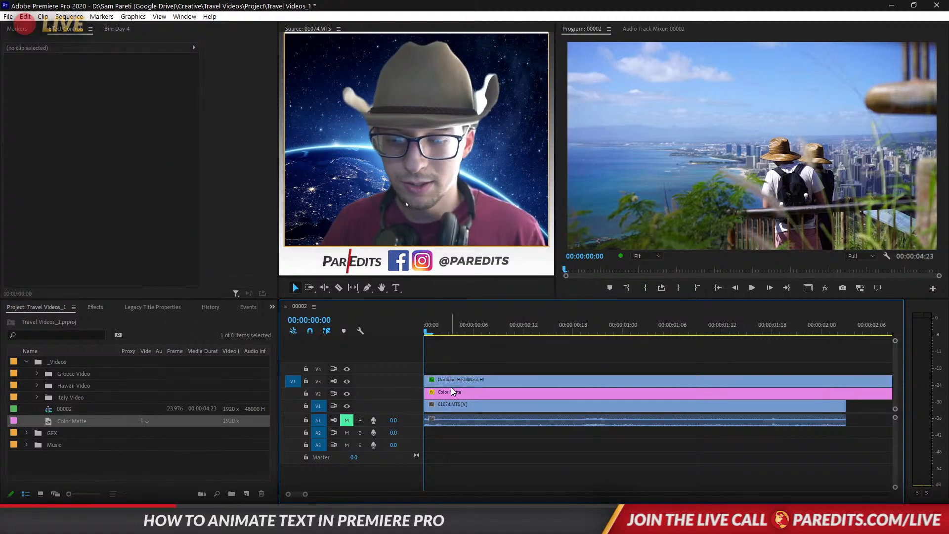
- Duplicate the title clip onto V4 and change the copy's label color to purple
{"action": "left_click_drag", "start_coordinate": [451, 383], "coordinate": [450, 368]}
{"action": "right_click", "coordinate": [466, 368]}
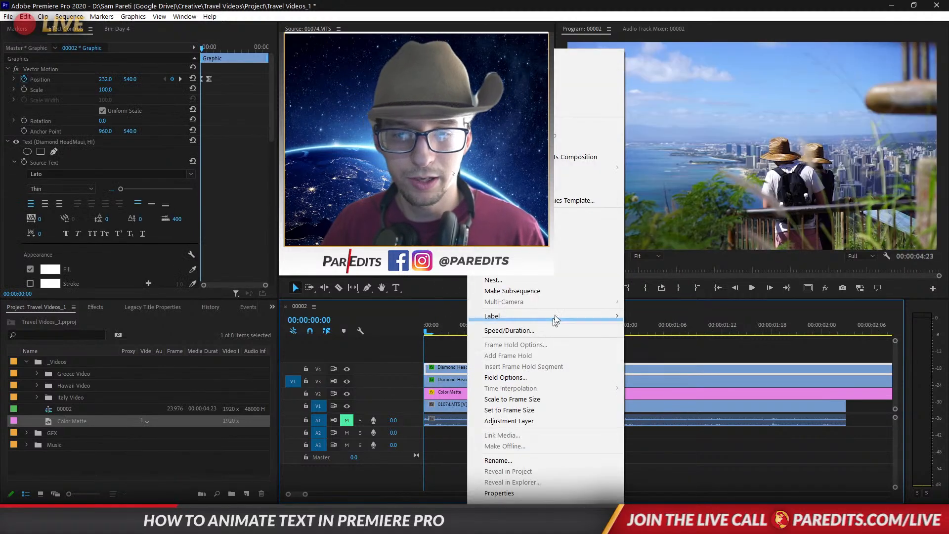
{"action": "mouse_move", "coordinate": [587, 316]}
{"action": "left_click", "coordinate": [647, 330]}
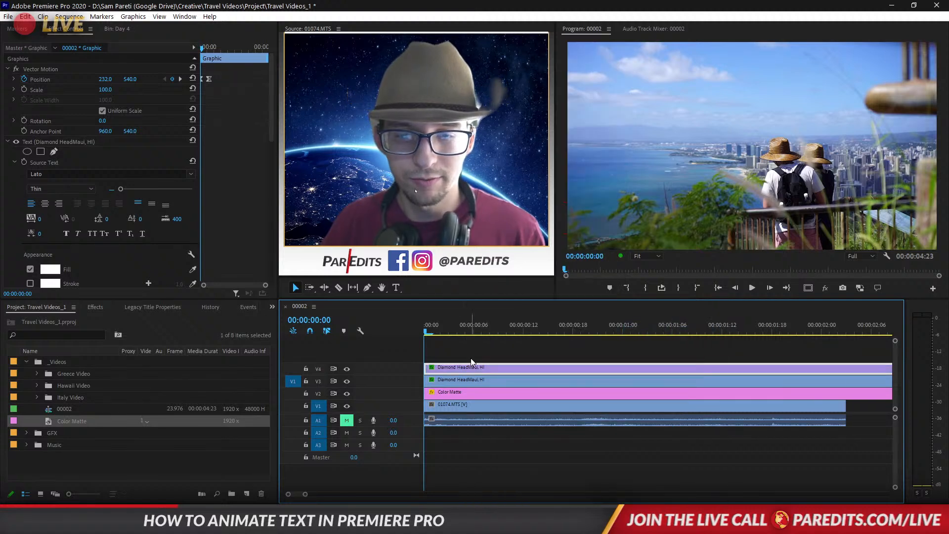
- Disable the original title clip on V3
{"action": "left_click", "coordinate": [454, 381]}
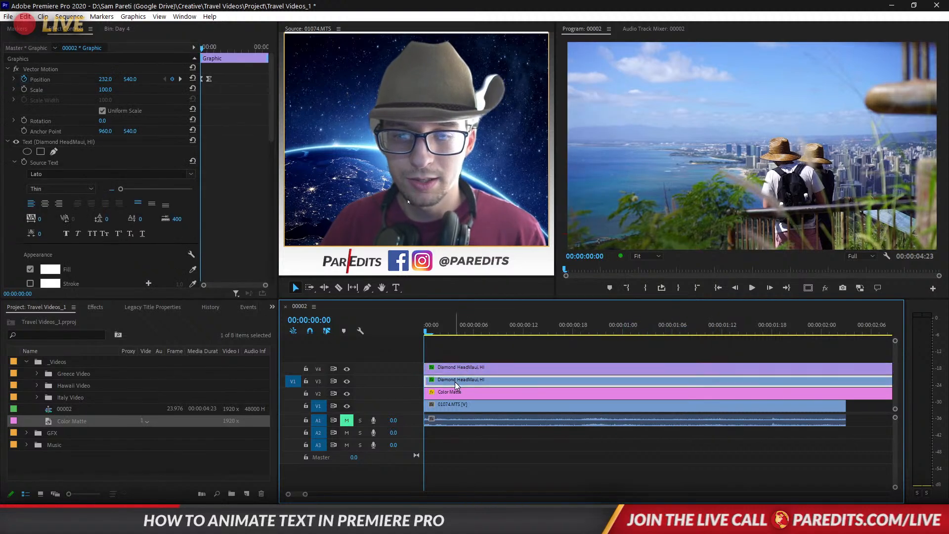
{"action": "left_click", "coordinate": [347, 383]}
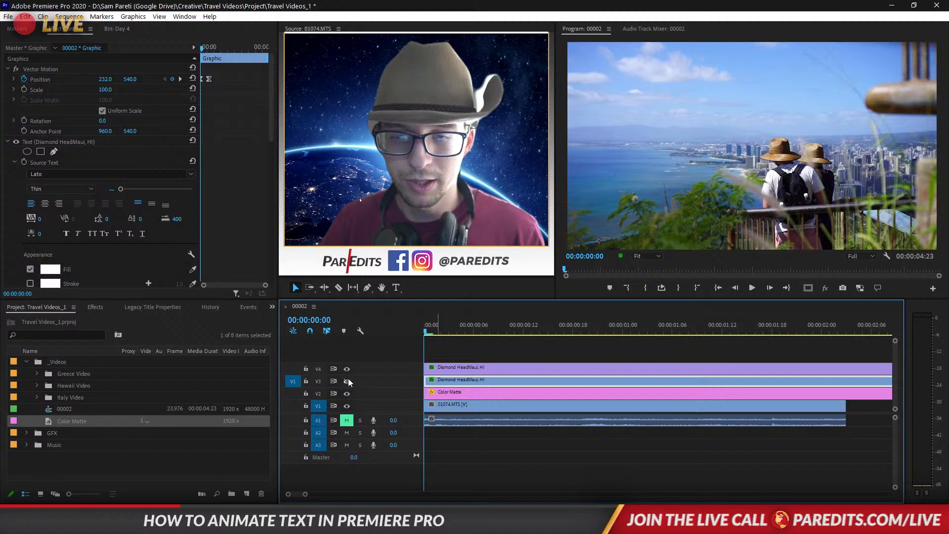
{"action": "right_click", "coordinate": [454, 381]}
{"action": "left_click", "coordinate": [472, 215]}
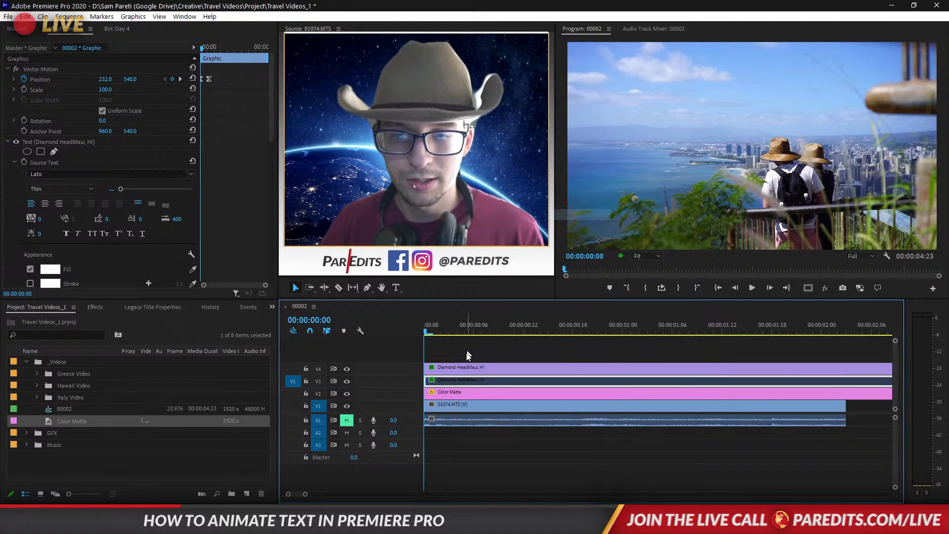
- Remove the position keyframes from the title copy on V4
{"action": "left_click", "coordinate": [461, 369]}
{"action": "key", "text": "space"}
{"action": "key", "text": "space"}
{"action": "left_click_drag", "start_coordinate": [438, 320], "coordinate": [423, 318]}
{"action": "left_click", "coordinate": [23, 79]}
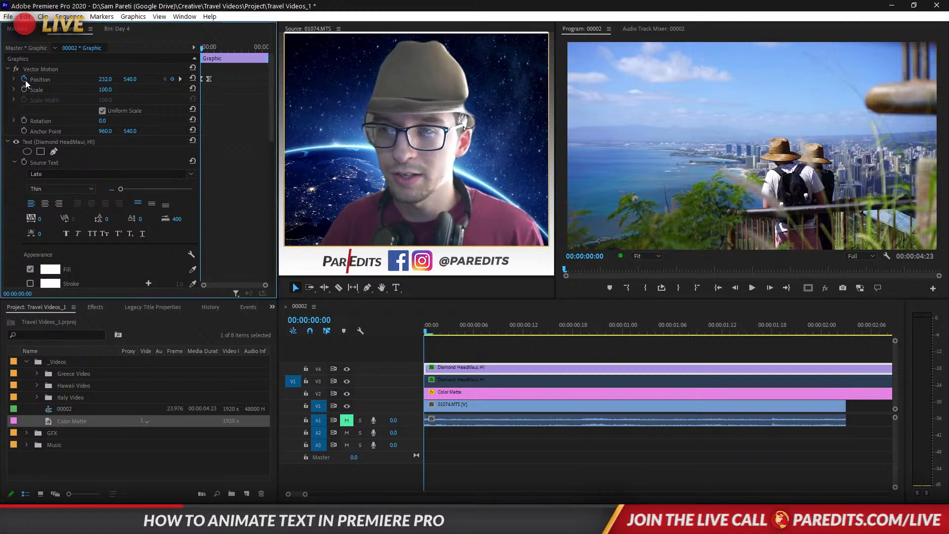
{"action": "left_click", "coordinate": [501, 276]}
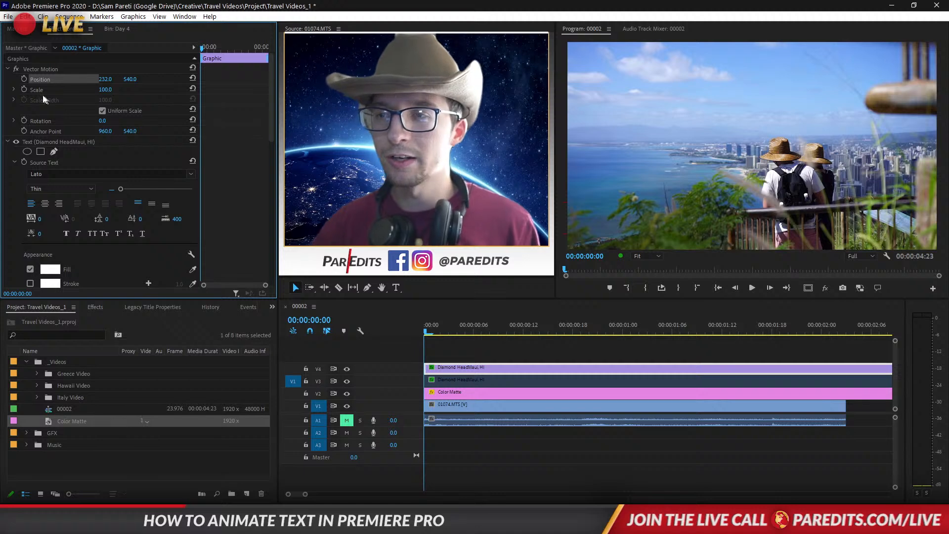
{"action": "mouse_move", "coordinate": [202, 48]}
{"action": "left_mouse_down"}
{"action": "mouse_move", "coordinate": [211, 47]}
{"action": "mouse_move", "coordinate": [200, 48]}
{"action": "left_mouse_up"}
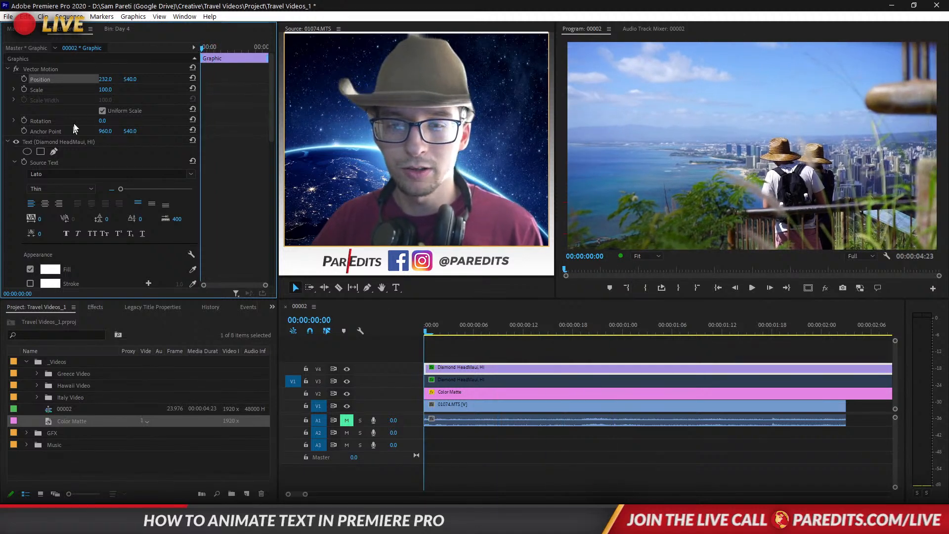
- Check the V3 original's ending position keyframe and reset the V4 title copy's position to 960, 540
{"action": "left_click", "coordinate": [447, 385]}
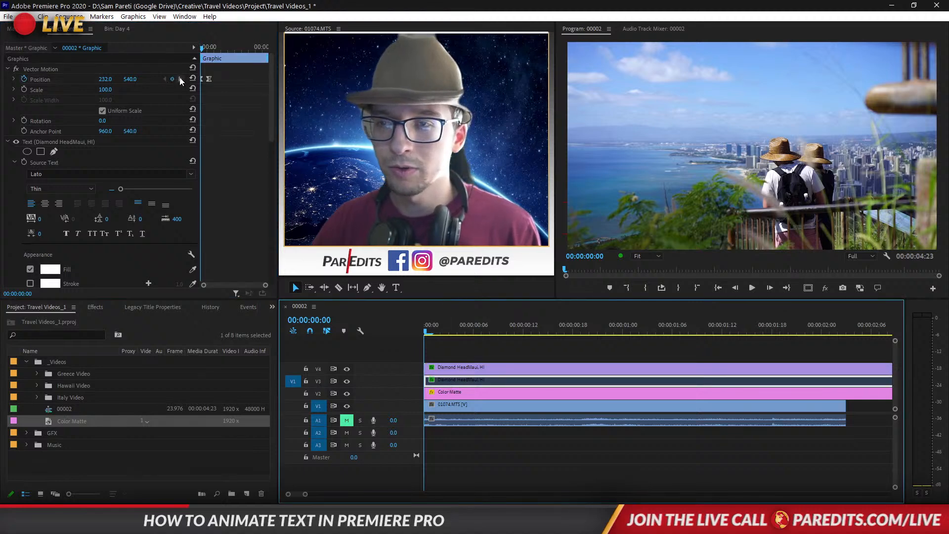
{"action": "left_click", "coordinate": [180, 77]}
{"action": "left_click", "coordinate": [480, 370]}
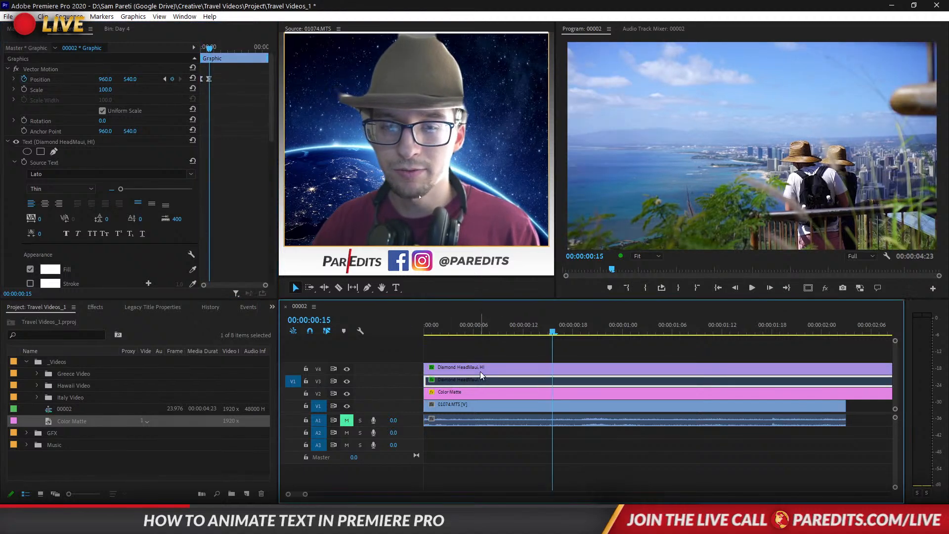
{"action": "left_click", "coordinate": [192, 78]}
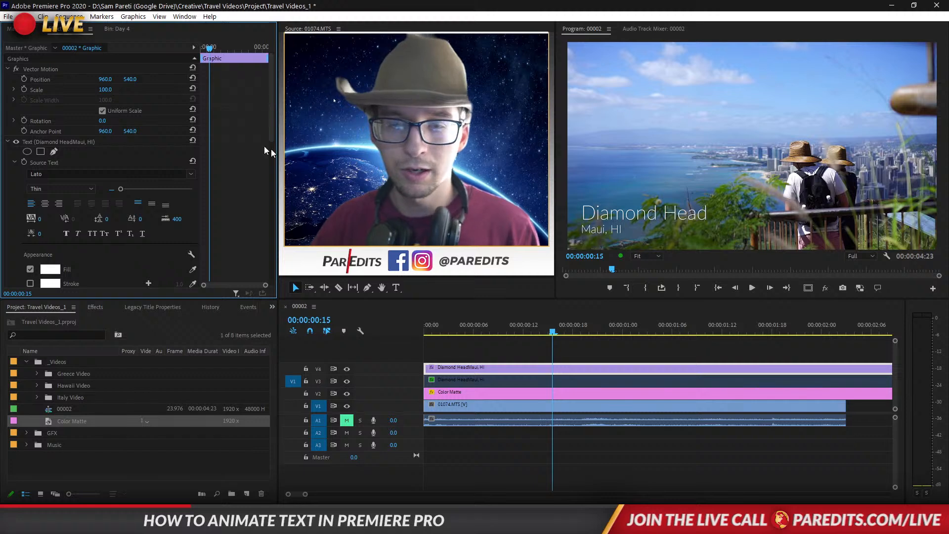
- Duplicate the V4 title copy onto a new V5 track at the sequence start and cut its text down to "Diamond Head"
{"action": "left_click", "coordinate": [503, 369]}
{"action": "left_click_drag", "start_coordinate": [465, 331], "coordinate": [313, 288]}
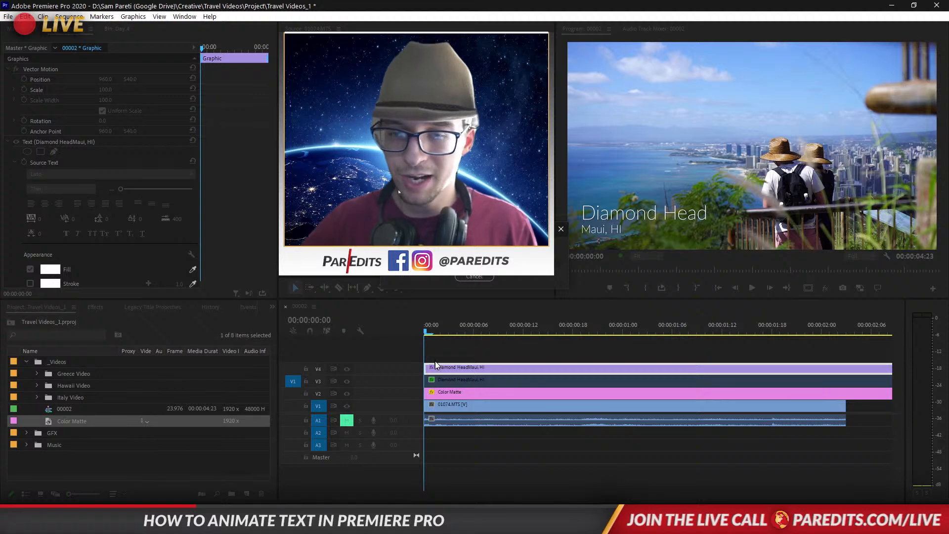
{"action": "left_click_drag", "start_coordinate": [446, 369], "coordinate": [449, 356]}
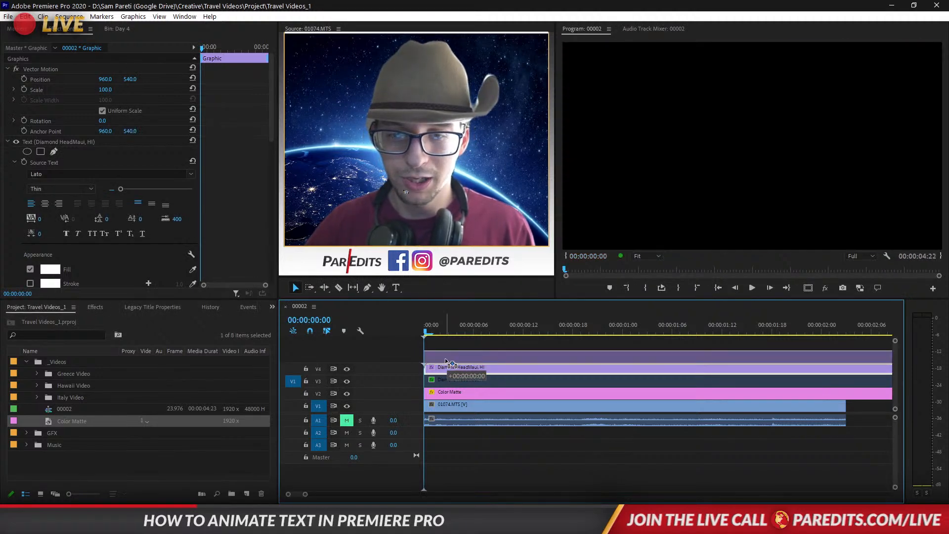
{"action": "key", "text": "t"}
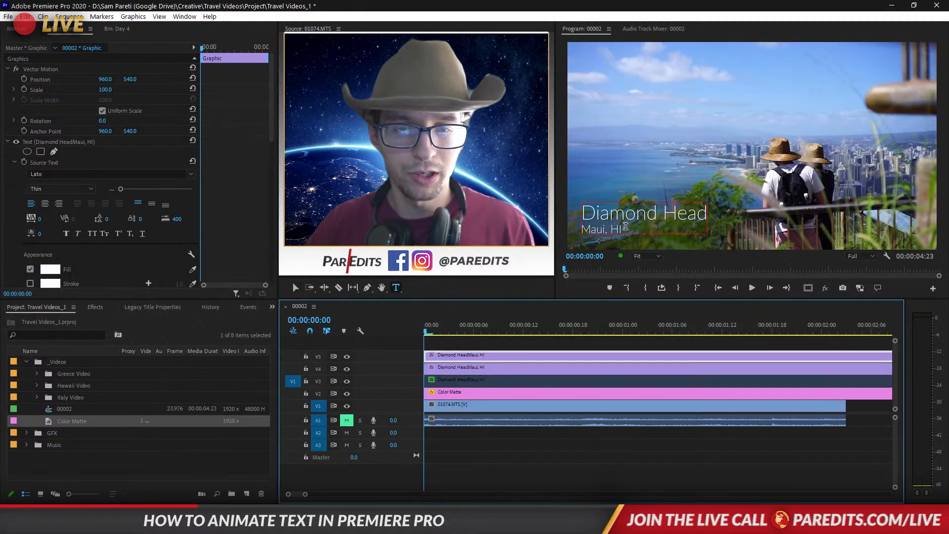
{"action": "left_click", "coordinate": [600, 230]}
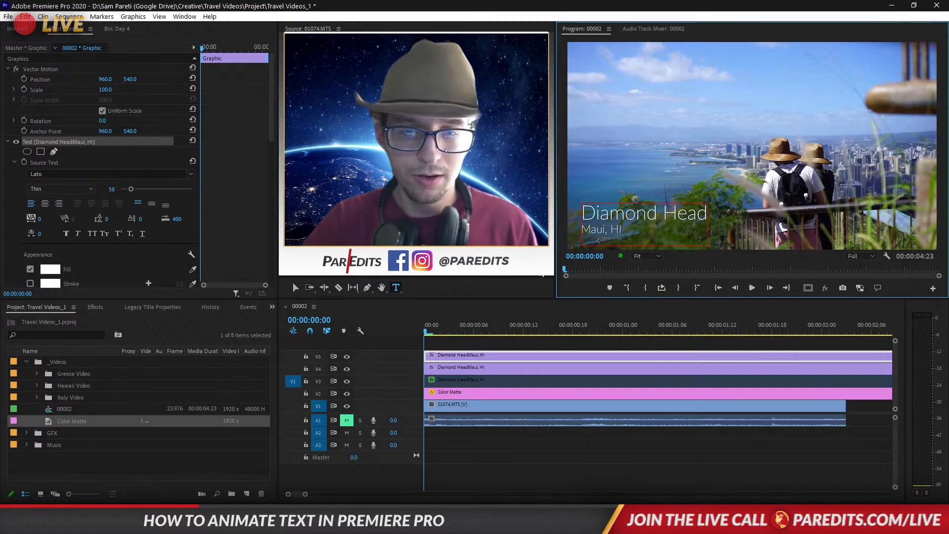
- Delete "Diamond Head" from the V4 title copy so that its text reads only "Maui, HI"
{"action": "left_click", "coordinate": [471, 369]}
{"action": "left_click", "coordinate": [629, 219]}
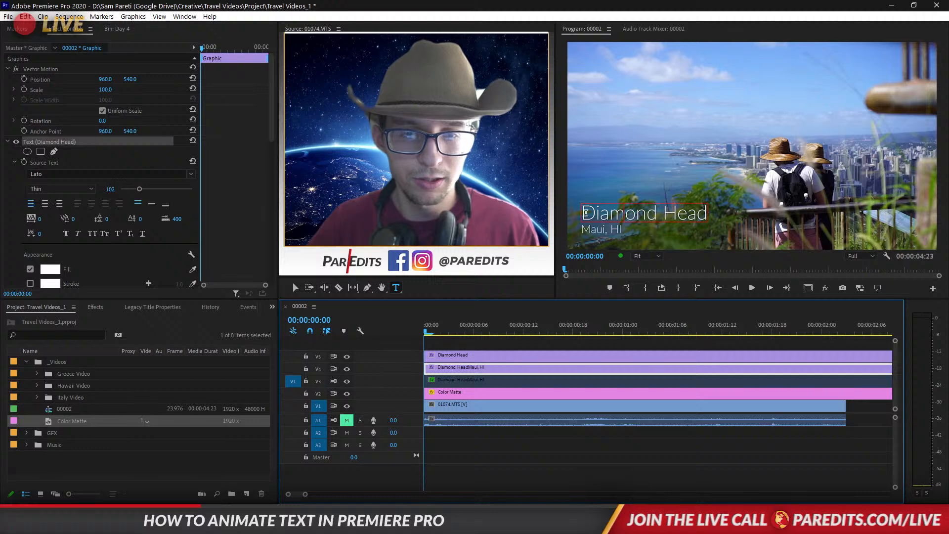
{"action": "left_click_drag", "start_coordinate": [585, 214], "coordinate": [701, 220]}
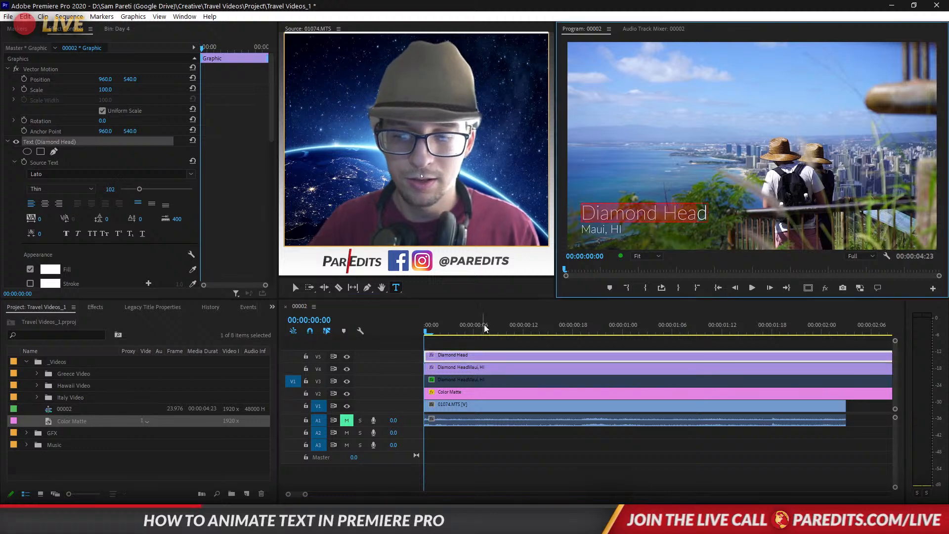
{"action": "left_click", "coordinate": [472, 346]}
{"action": "left_click", "coordinate": [476, 368]}
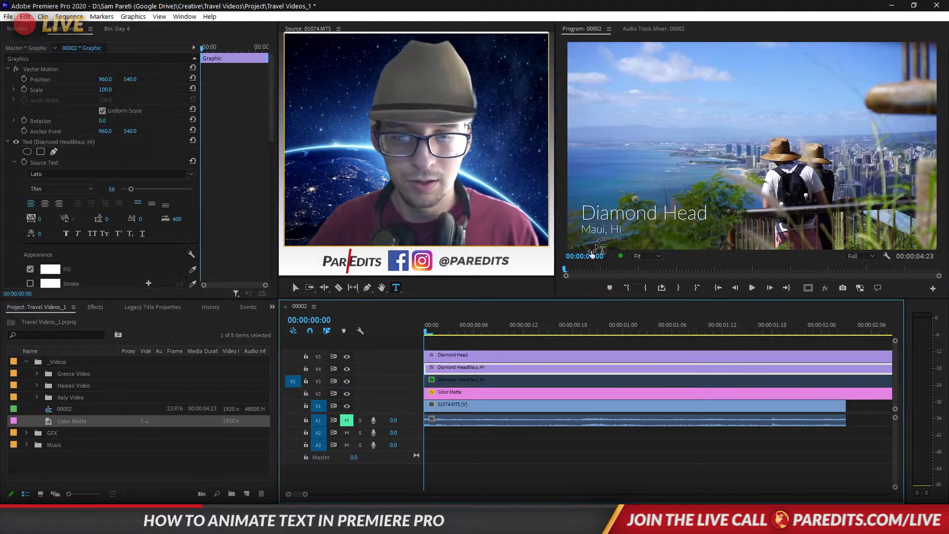
{"action": "left_click", "coordinate": [629, 240]}
{"action": "key", "text": "Left"}
{"action": "key", "text": "Left"}
{"action": "key", "text": "Left"}
{"action": "key", "text": "Left"}
{"action": "key", "text": "Left"}
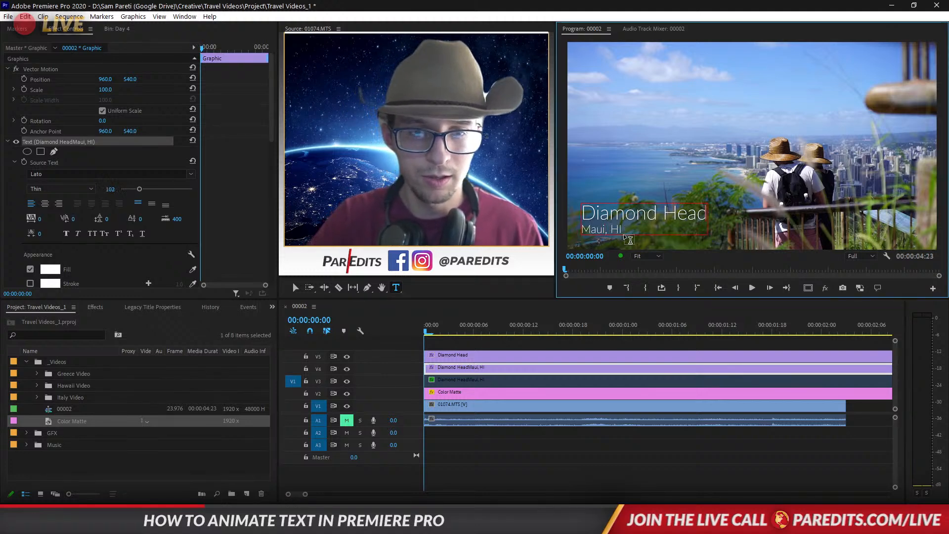
{"action": "key", "text": "BackSpace"}
{"action": "key", "text": "BackSpace"}
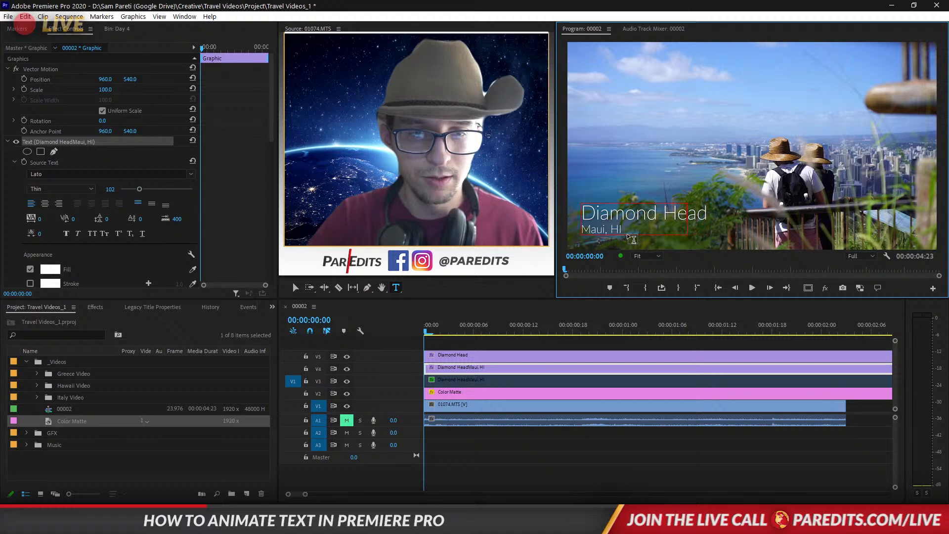
{"action": "key", "text": "BackSpace"}
{"action": "key", "text": "BackSpace"}
{"action": "key", "text": "BackSpace"}
{"action": "key", "text": "BackSpace"}
{"action": "key", "text": "BackSpace"}
{"action": "key", "text": "BackSpace"}
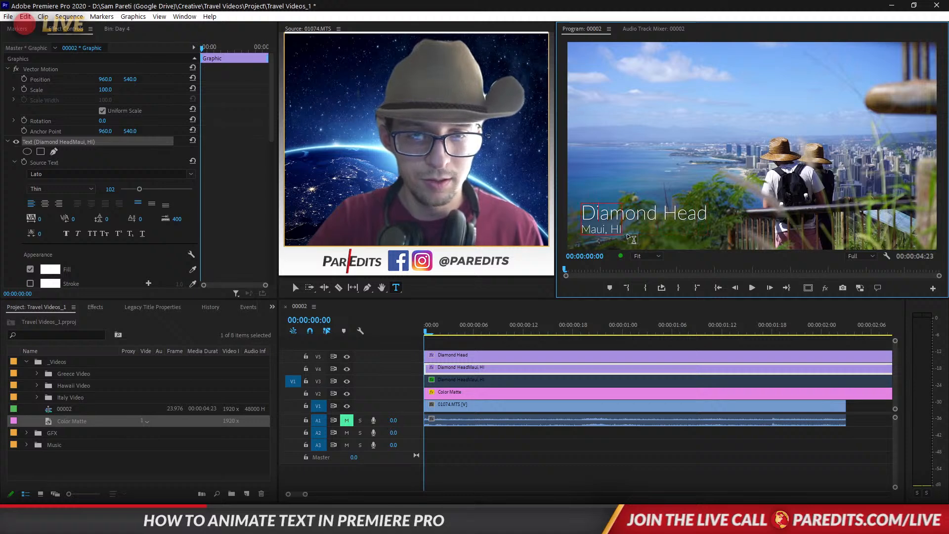
{"action": "left_click", "coordinate": [573, 340]}
{"action": "left_click", "coordinate": [451, 366]}
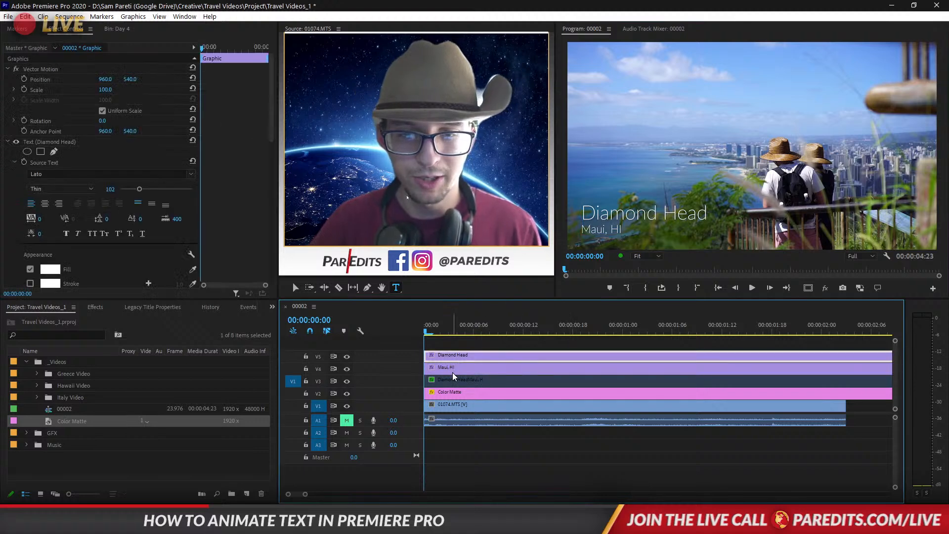
- Move the "Diamond Head" clip's anchor point onto its text, at about 326.4, 920.6
{"action": "left_click", "coordinate": [455, 355]}
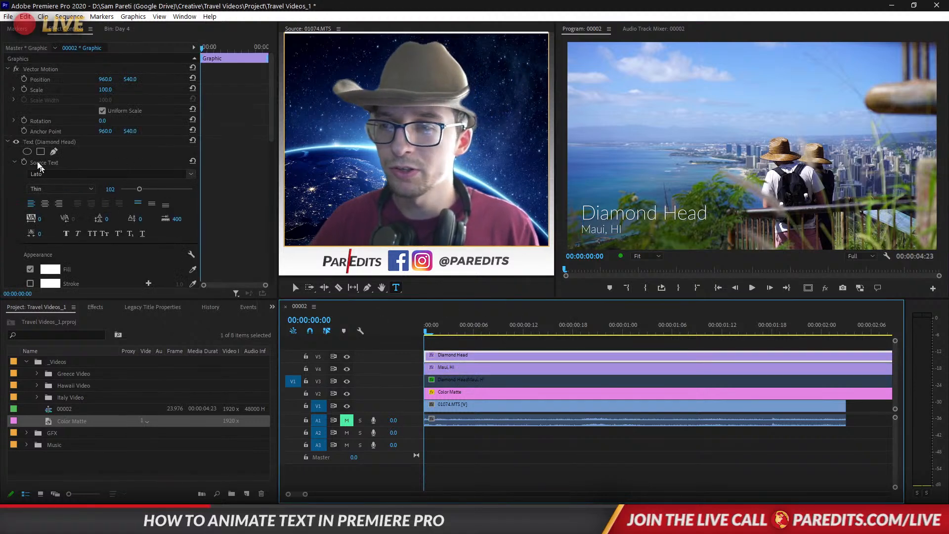
{"action": "left_click", "coordinate": [48, 130]}
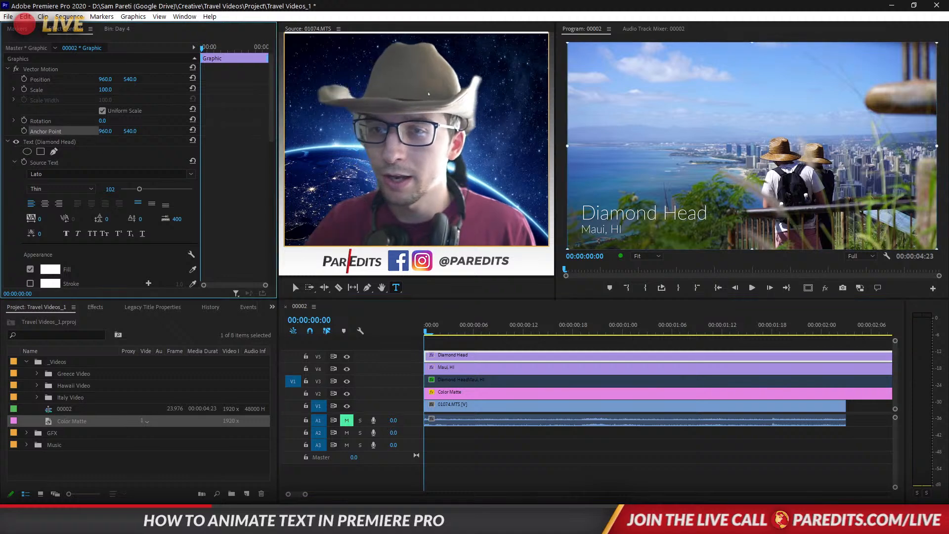
{"action": "left_click_drag", "start_coordinate": [752, 146], "coordinate": [631, 220]}
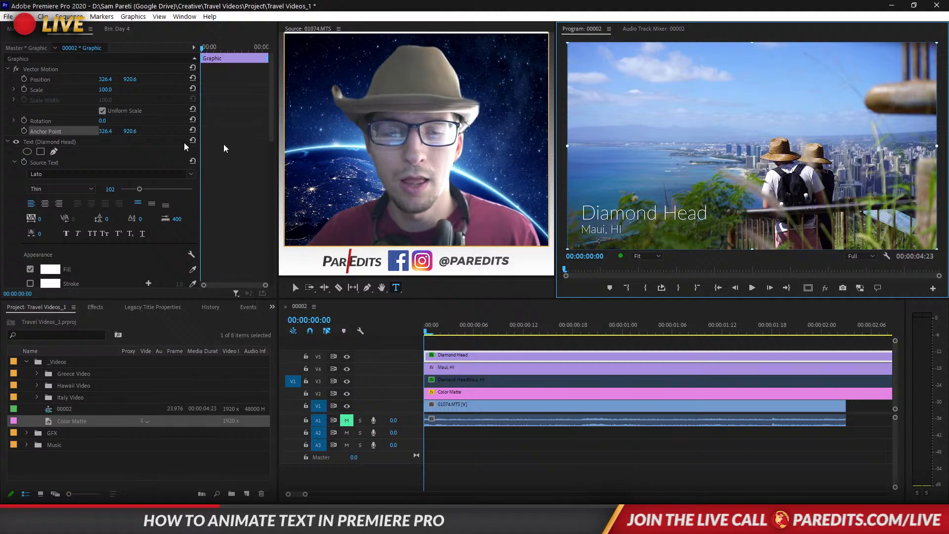
- Move the "Maui, HI" clip's anchor point onto its text, at about 167.1, 992.6
{"action": "left_click", "coordinate": [450, 369]}
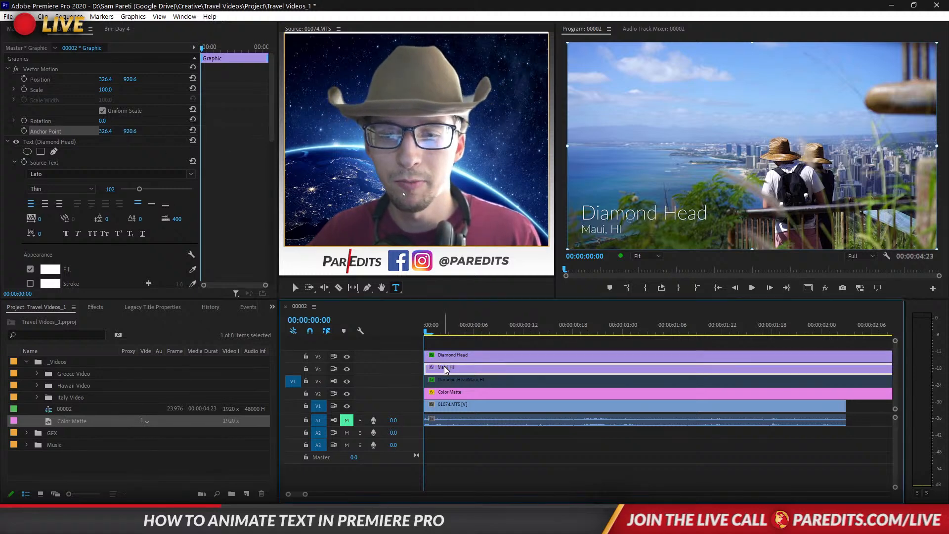
{"action": "left_click", "coordinate": [57, 131]}
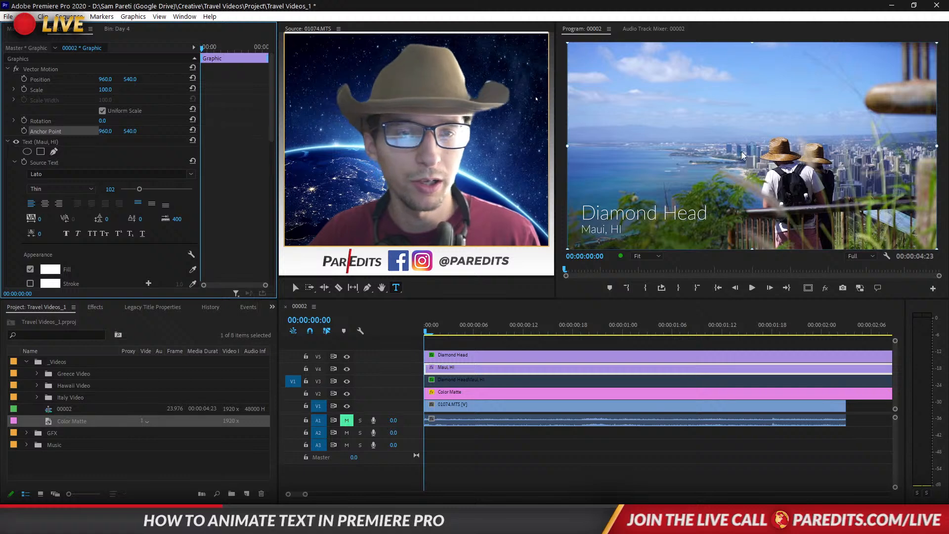
{"action": "left_click_drag", "start_coordinate": [741, 151], "coordinate": [602, 238]}
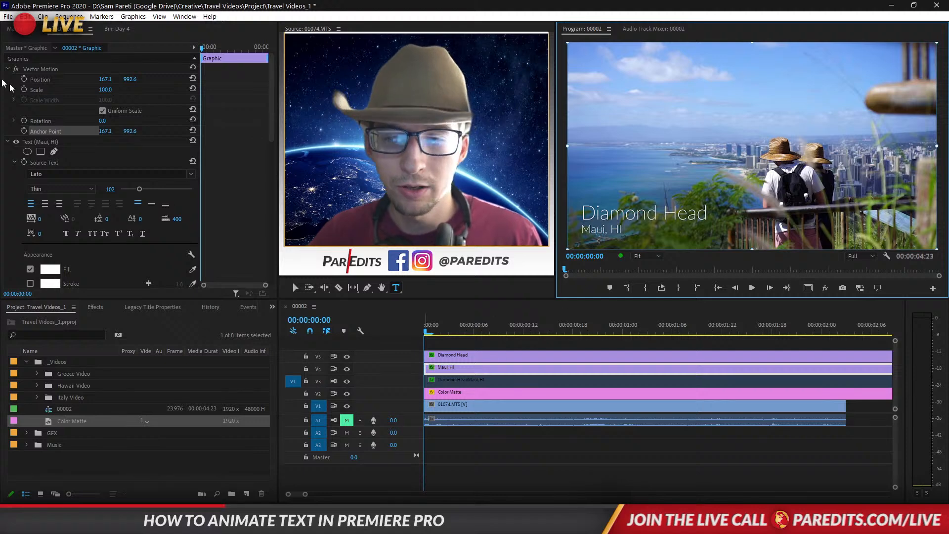
- Turn off uniform scale for "Maui, HI" and keyframe its scale height from 0 on the first frame to 100 about half a second in
{"action": "left_click", "coordinate": [23, 90]}
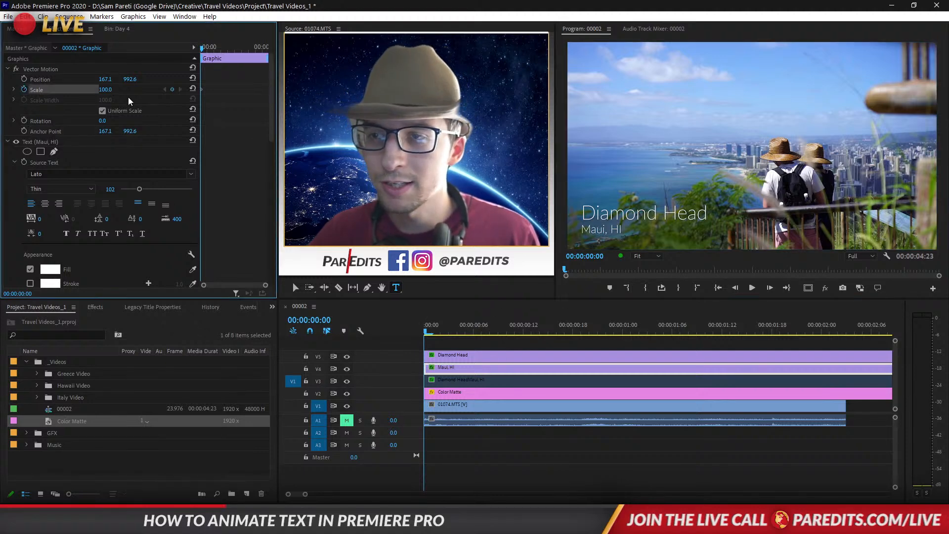
{"action": "left_click", "coordinate": [102, 111]}
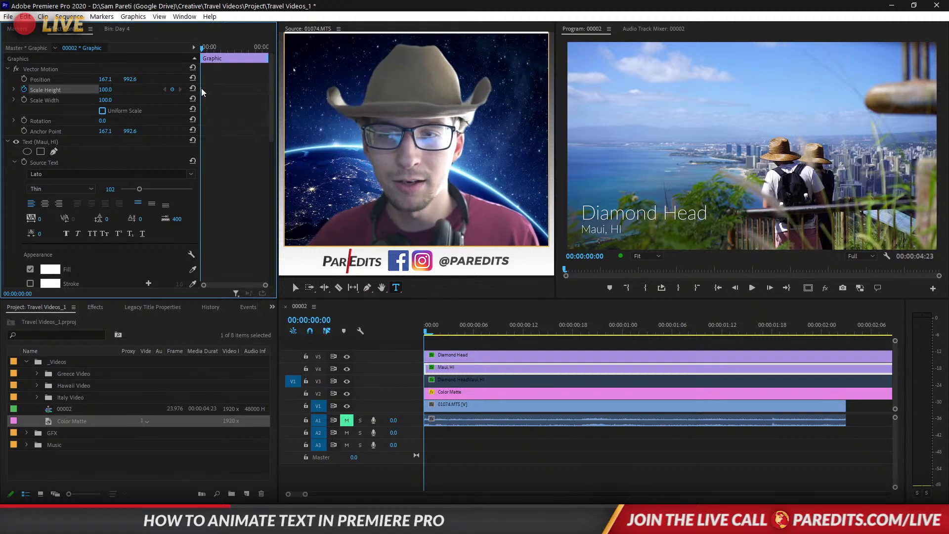
{"action": "left_click_drag", "start_coordinate": [201, 90], "coordinate": [209, 90]}
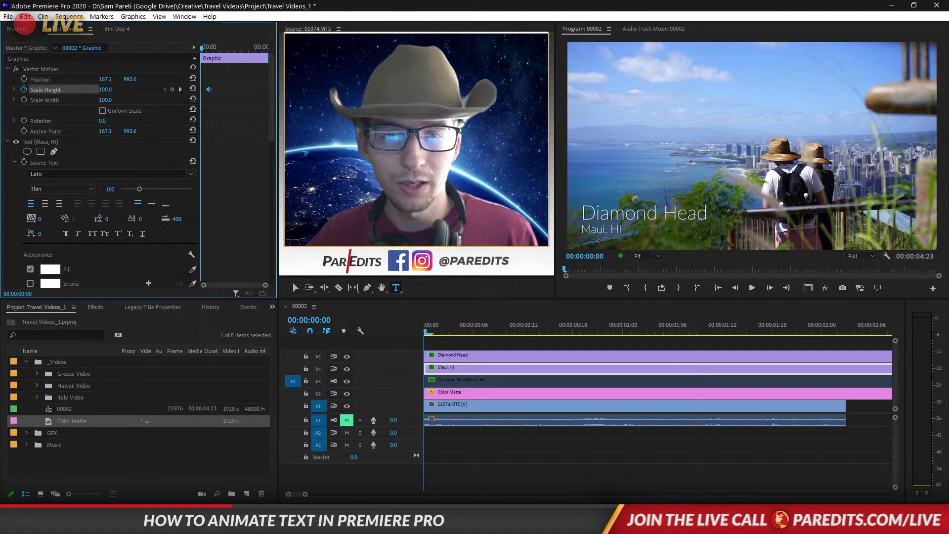
{"action": "left_click_drag", "start_coordinate": [105, 90], "coordinate": [90, 90]}
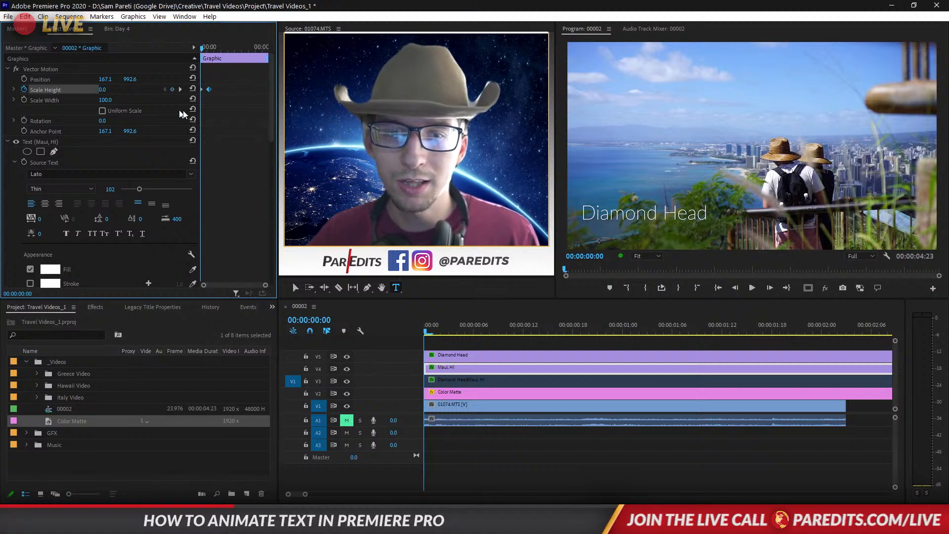
- Apply Ease Out to the first scale height keyframe of "Maui, HI" and Ease In to its second keyframe
{"action": "mouse_move", "coordinate": [203, 46]}
{"action": "left_mouse_down"}
{"action": "mouse_move", "coordinate": [215, 46]}
{"action": "mouse_move", "coordinate": [195, 46]}
{"action": "left_mouse_up"}
{"action": "left_click_drag", "start_coordinate": [215, 51], "coordinate": [191, 43]}
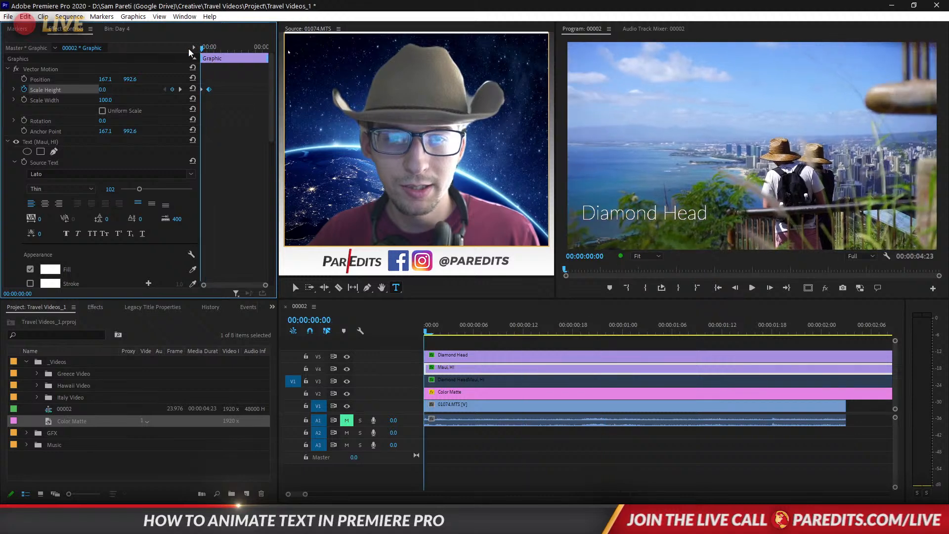
{"action": "right_click", "coordinate": [208, 90]}
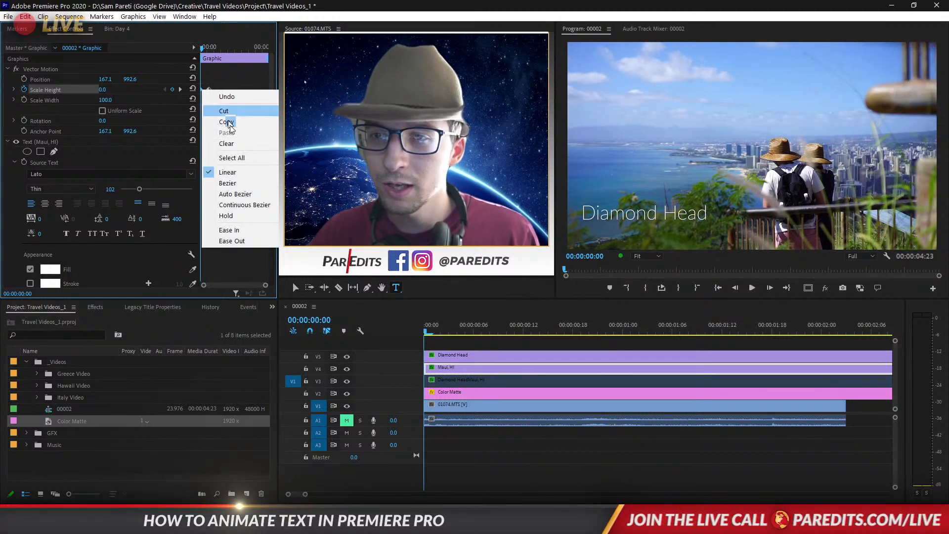
{"action": "left_click", "coordinate": [242, 239]}
{"action": "right_click", "coordinate": [209, 89]}
{"action": "left_click", "coordinate": [244, 229]}
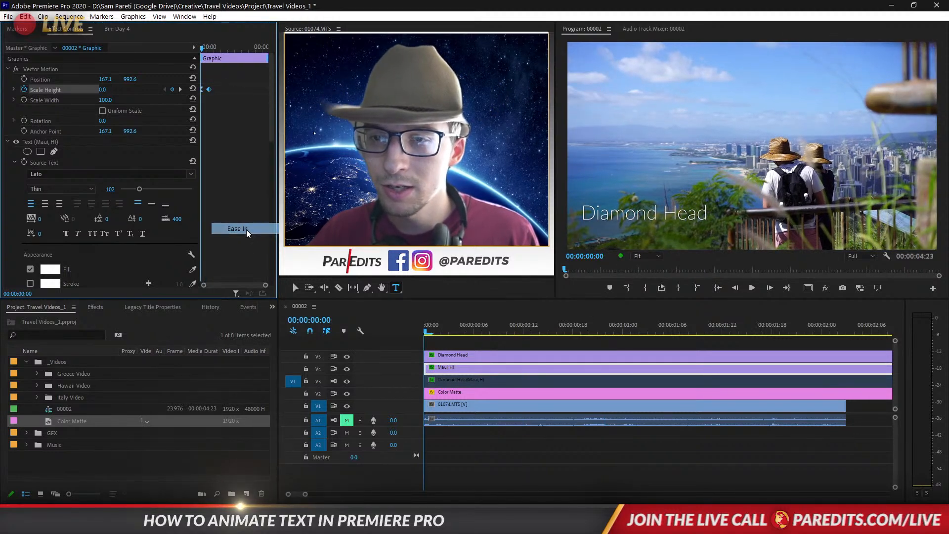
- Turn off uniform scale for "Diamond Head" and keyframe its scale height from 0 on the first frame to 100 at 00:00:00:15
{"action": "left_click", "coordinate": [439, 356]}
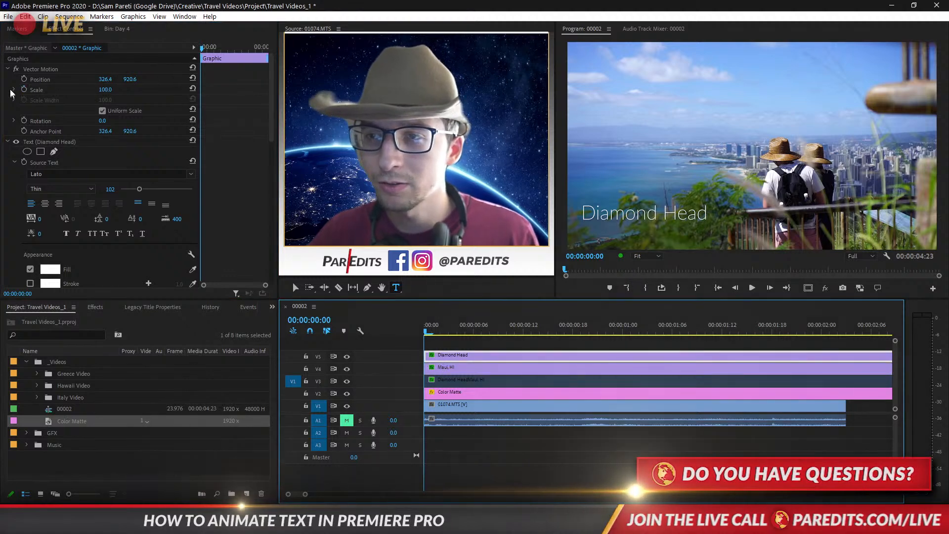
{"action": "left_click", "coordinate": [25, 89]}
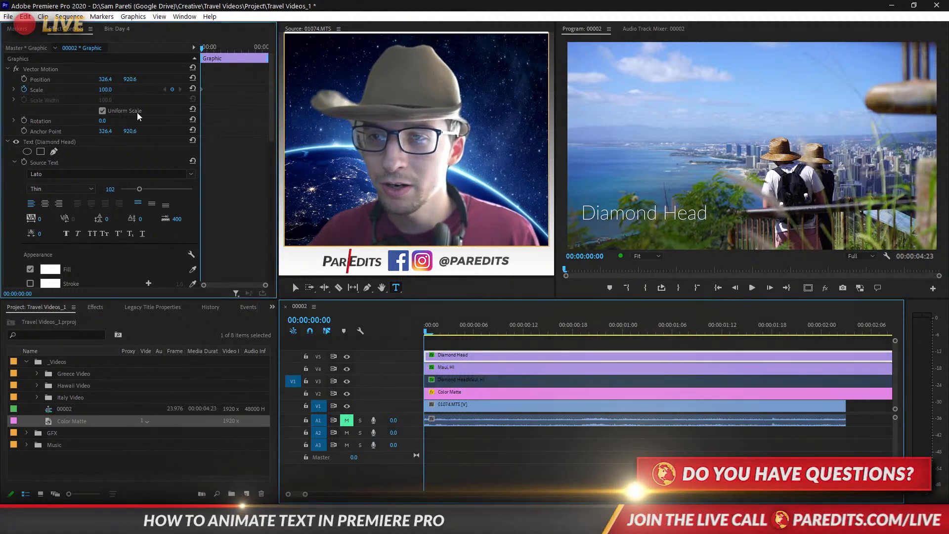
{"action": "left_click", "coordinate": [102, 110]}
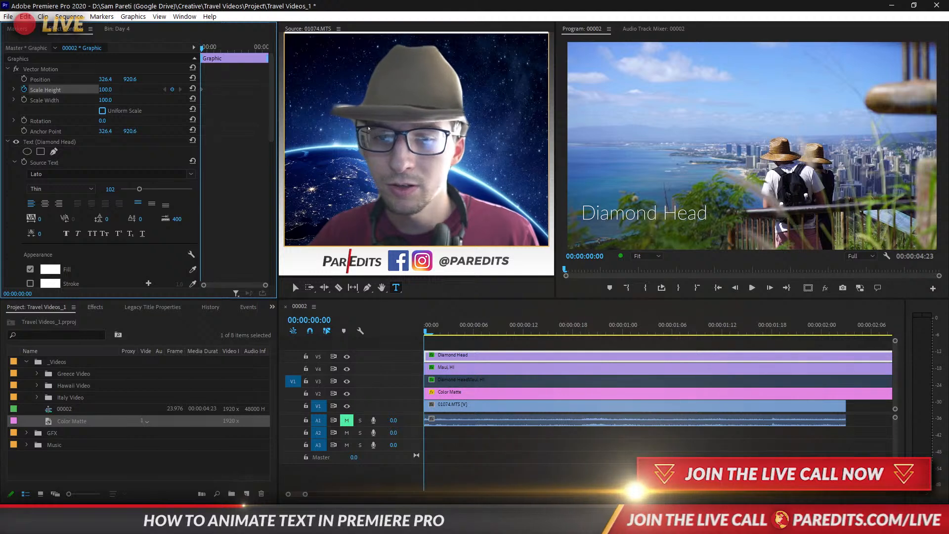
{"action": "left_click", "coordinate": [434, 369]}
{"action": "left_click", "coordinate": [180, 89]}
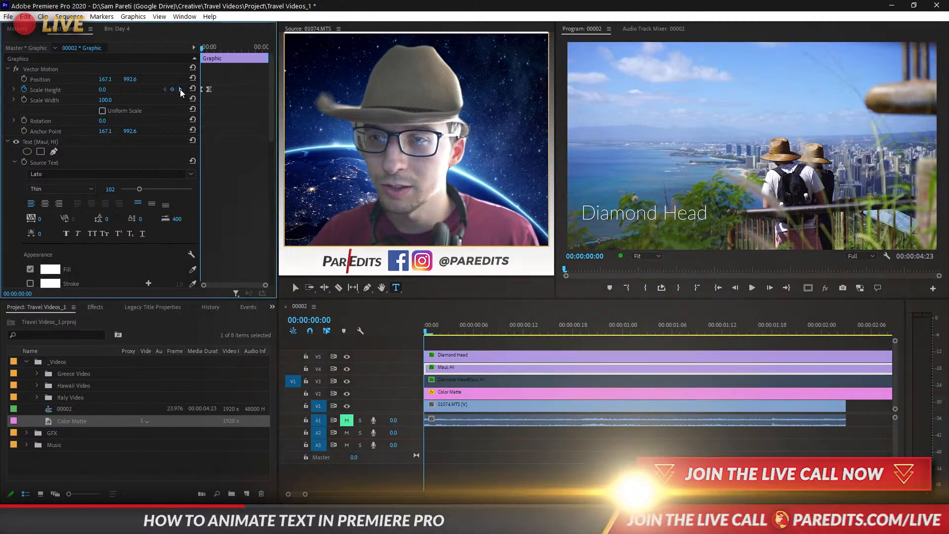
{"action": "left_click", "coordinate": [460, 355]}
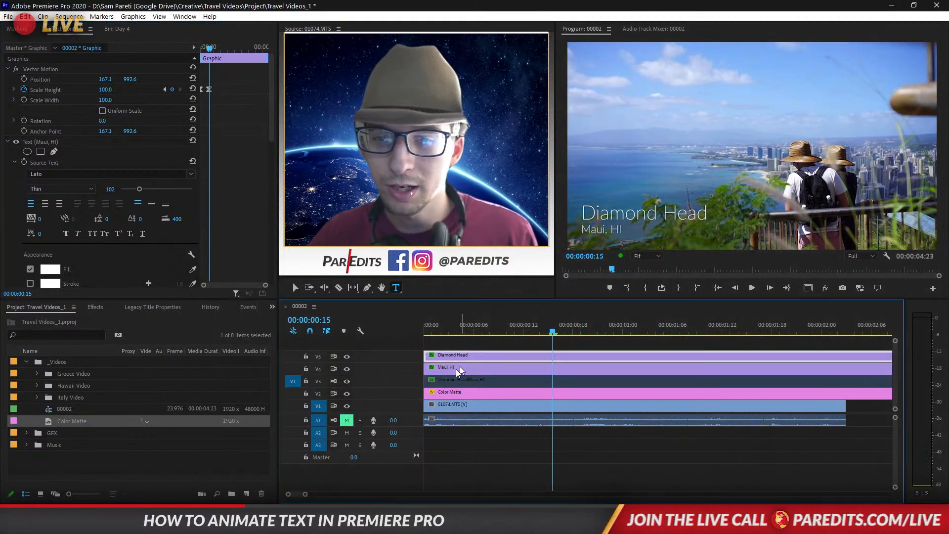
{"action": "left_click", "coordinate": [173, 90]}
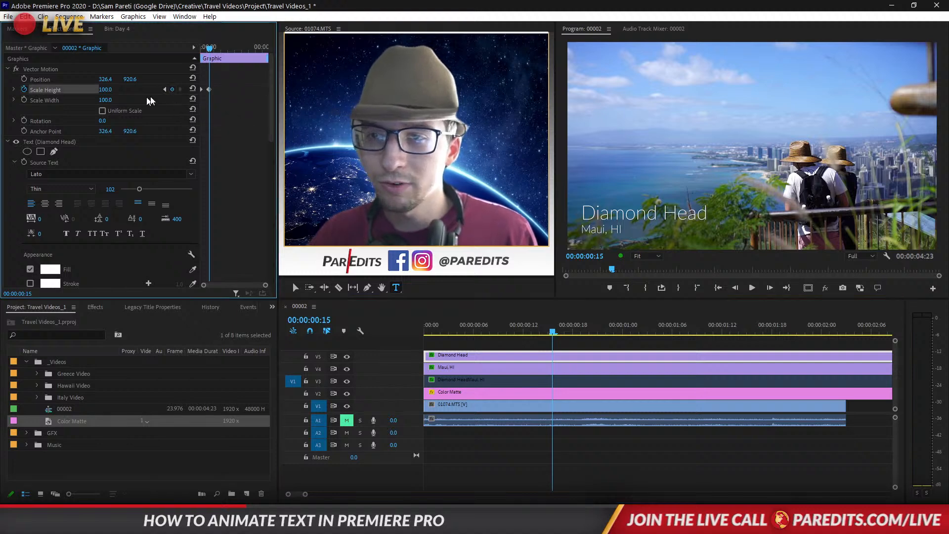
{"action": "left_click", "coordinate": [165, 90]}
{"action": "type", "text": "0"}
{"action": "key", "text": "Return"}
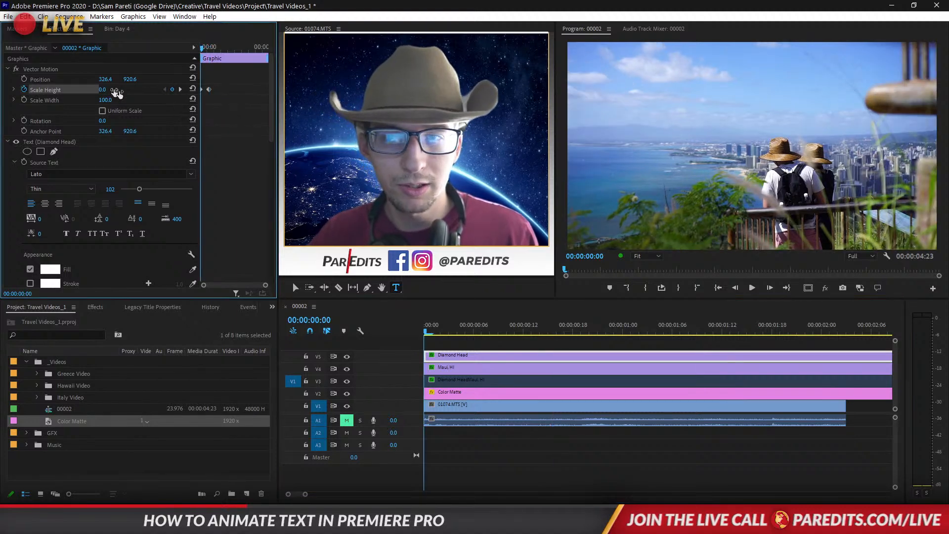
- Apply Ease Out to the first scale height keyframe of "Diamond Head" and Ease In to its second keyframe
{"action": "right_click", "coordinate": [208, 91]}
{"action": "left_click", "coordinate": [257, 241]}
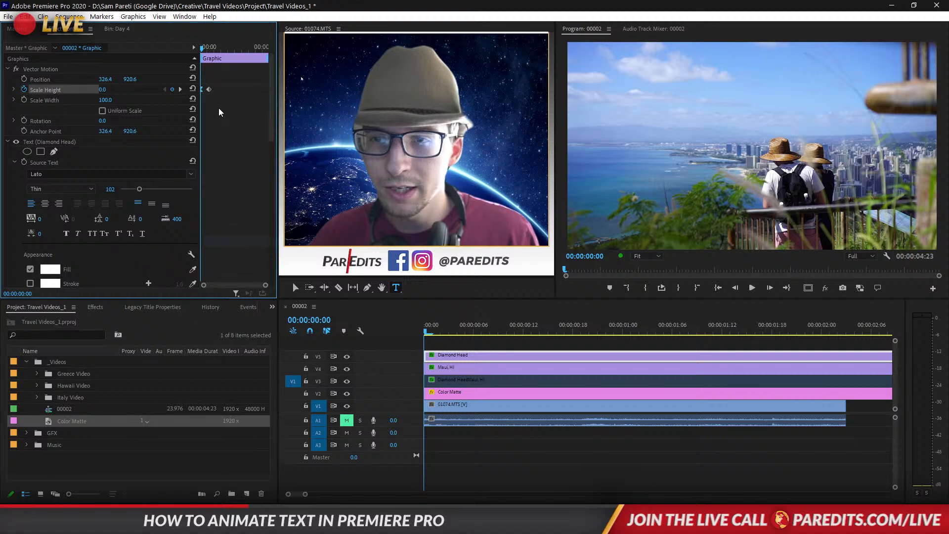
{"action": "right_click", "coordinate": [210, 91]}
{"action": "left_click", "coordinate": [250, 231]}
- Play the sequence from the start to check both title lines scaling up together
{"action": "left_click", "coordinate": [710, 290]}
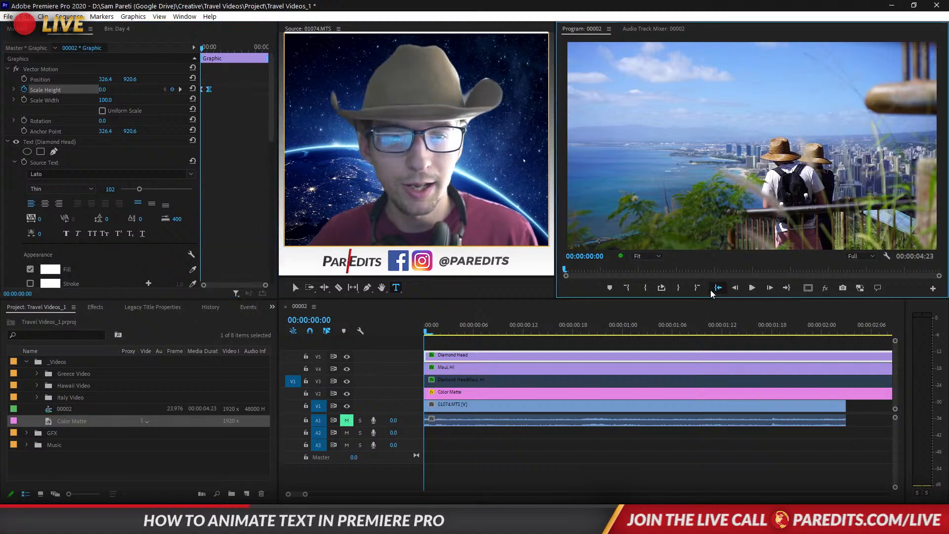
{"action": "key", "text": "space"}
{"action": "key", "text": "space"}
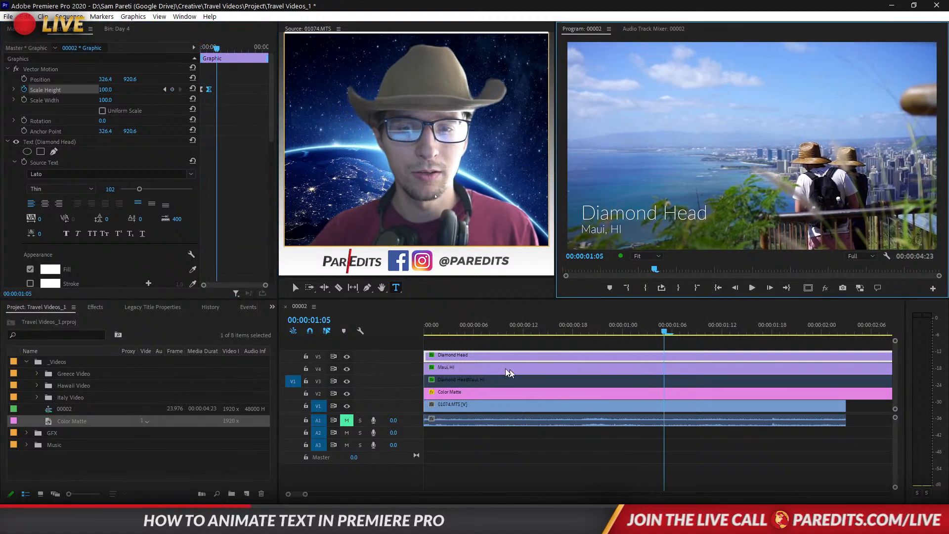
- Shift the "Maui, HI" clip to start about 16 frames in, just after the second "Diamond Head" scale keyframe
{"action": "left_click_drag", "start_coordinate": [441, 330], "coordinate": [424, 331]}
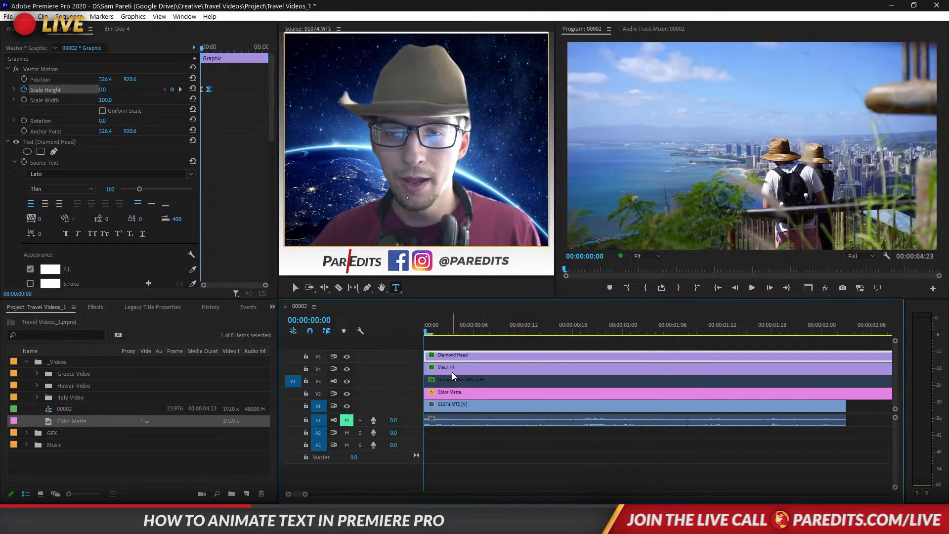
{"action": "left_click", "coordinate": [181, 90]}
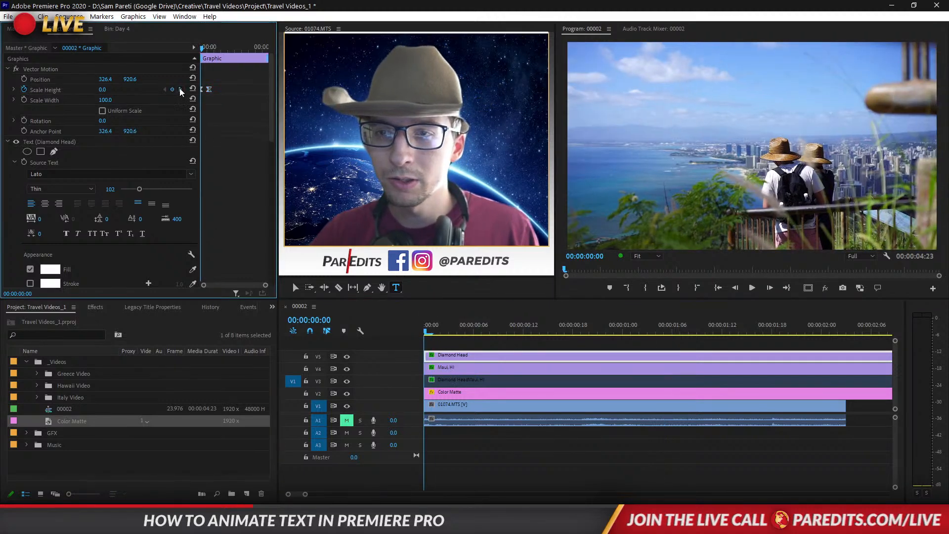
{"action": "left_click_drag", "start_coordinate": [443, 372], "coordinate": [576, 370]}
- Play the sequence from the start several times to check the staggered animation of the two title lines
{"action": "left_click", "coordinate": [716, 290]}
{"action": "key", "text": "space"}
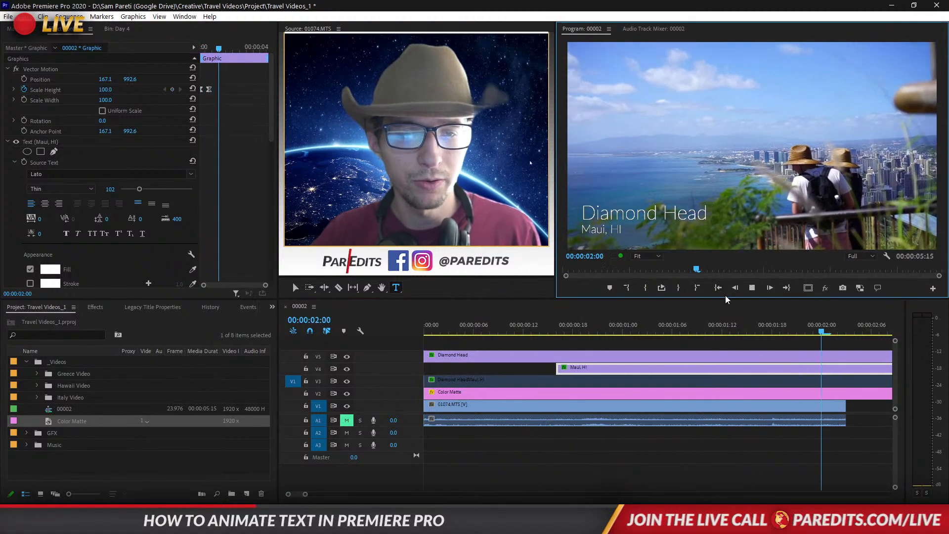
{"action": "left_click", "coordinate": [718, 289]}
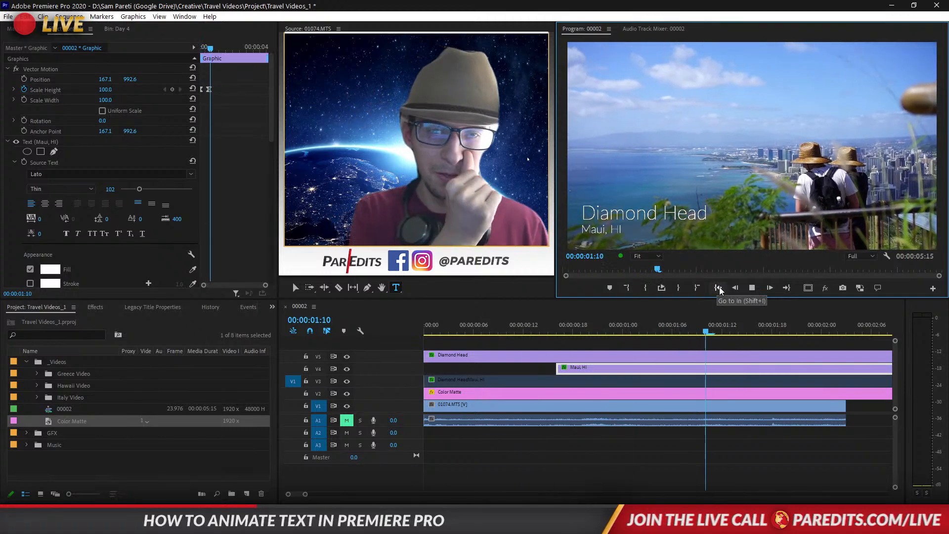
{"action": "left_click", "coordinate": [719, 290]}
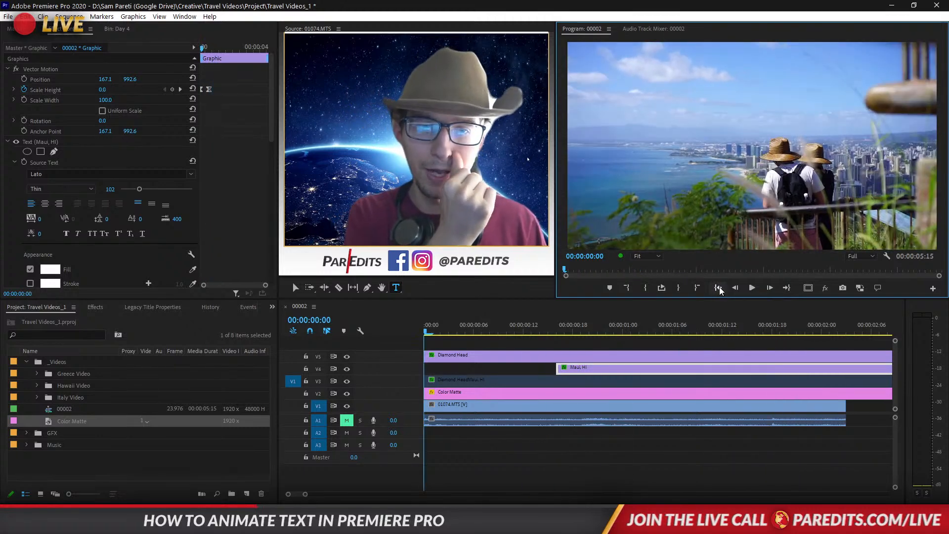
{"action": "left_click", "coordinate": [467, 316]}
{"action": "key", "text": "space"}
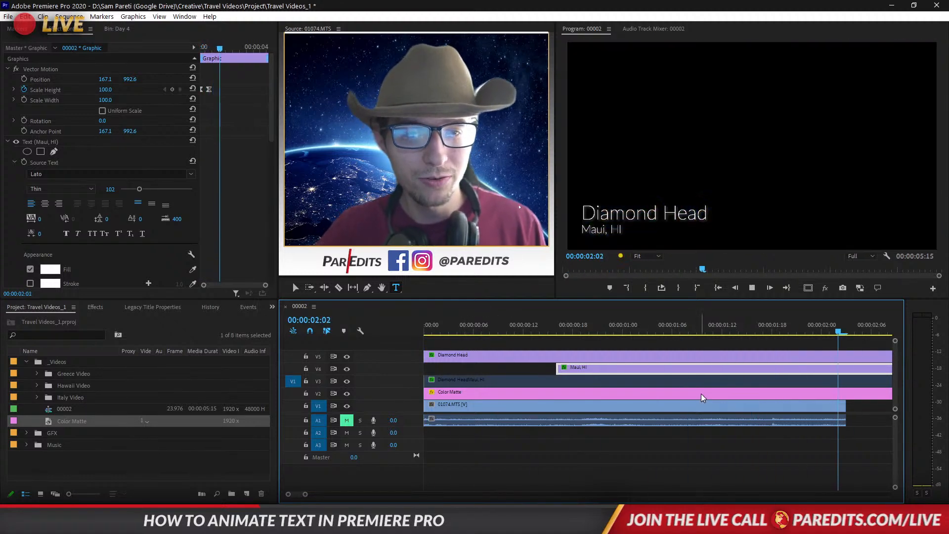
{"action": "key", "text": "space"}
{"action": "left_click", "coordinate": [555, 322]}
{"action": "left_click_drag", "start_coordinate": [555, 321], "coordinate": [413, 328]}
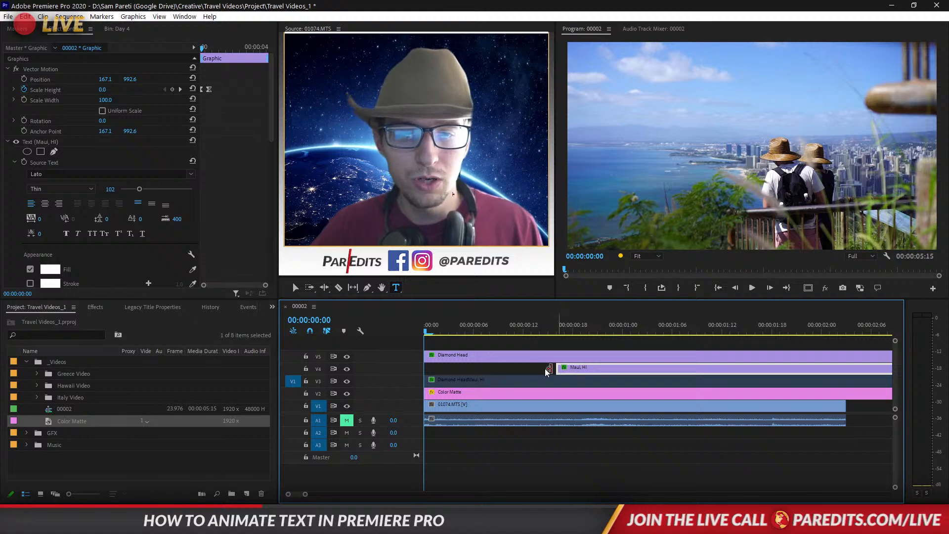
- Keyframe the "Diamond Head" scale width from 0 on the first frame to 100 at 00:00:00:15, and remove its first scale height keyframe
{"action": "left_click", "coordinate": [501, 355]}
{"action": "left_click", "coordinate": [448, 322]}
{"action": "left_click_drag", "start_coordinate": [448, 323], "coordinate": [523, 330]}
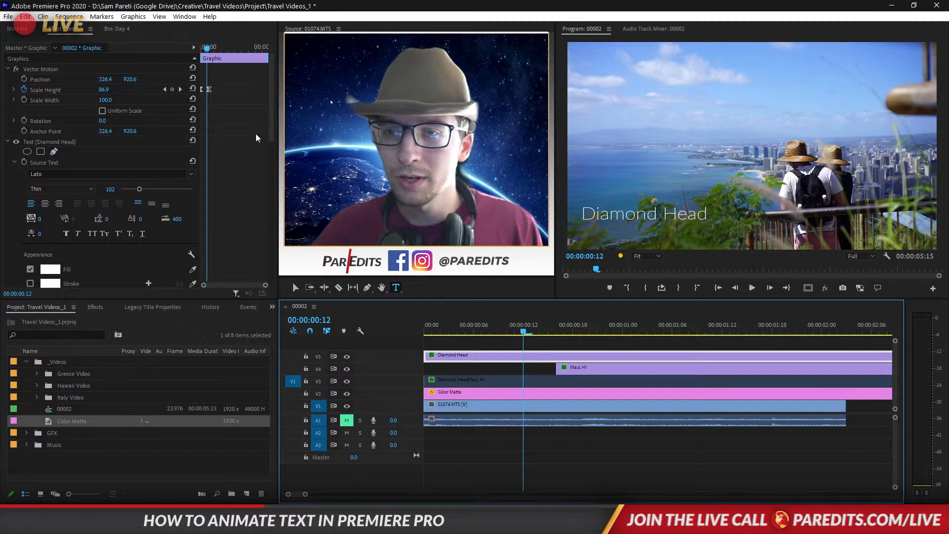
{"action": "left_click", "coordinate": [180, 89]}
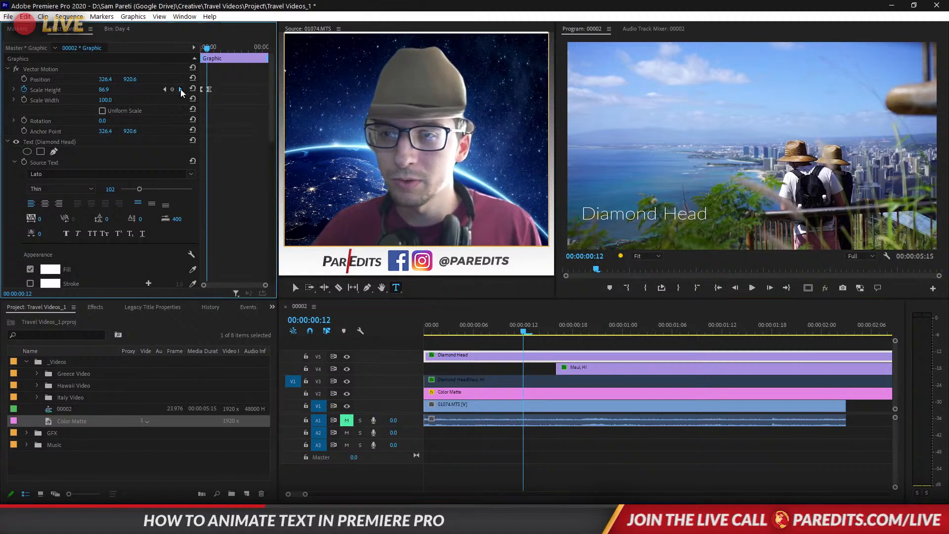
{"action": "left_click", "coordinate": [24, 100]}
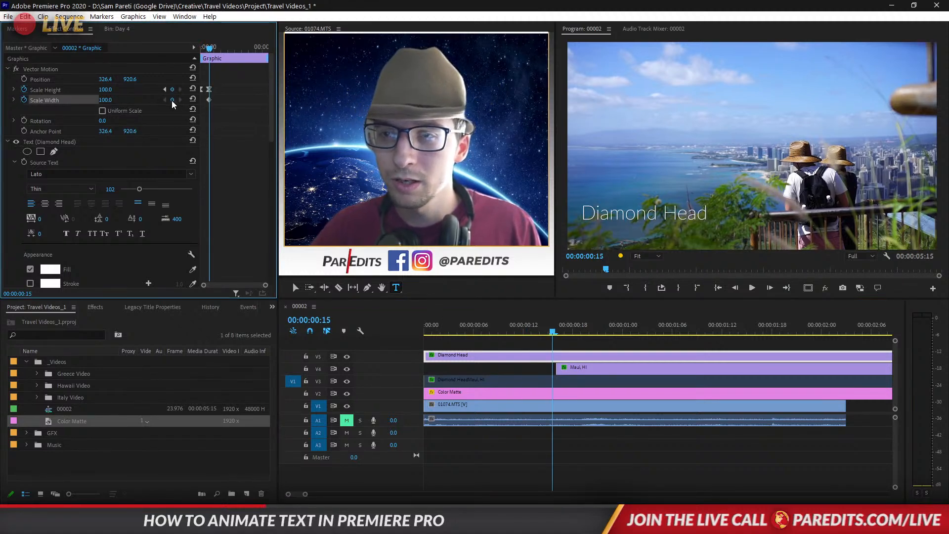
{"action": "left_click", "coordinate": [165, 90]}
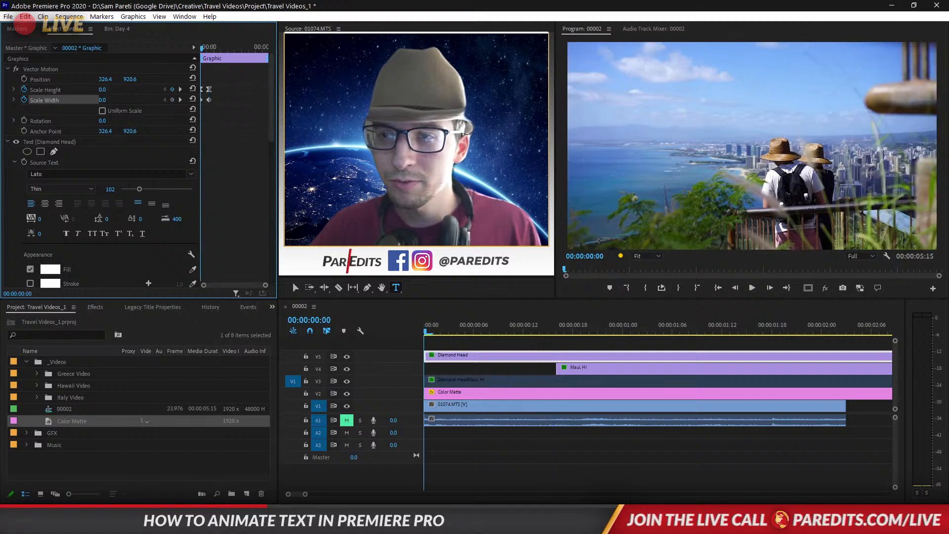
{"action": "left_click", "coordinate": [179, 90]}
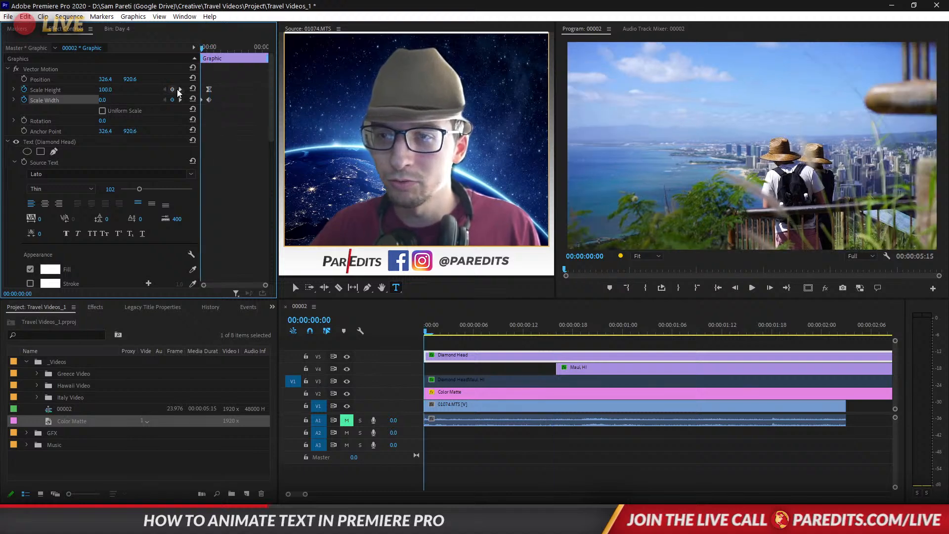
- Apply Ease In to the second scale width keyframe of "Diamond Head" and Ease Out to its first keyframe
{"action": "right_click", "coordinate": [209, 100]}
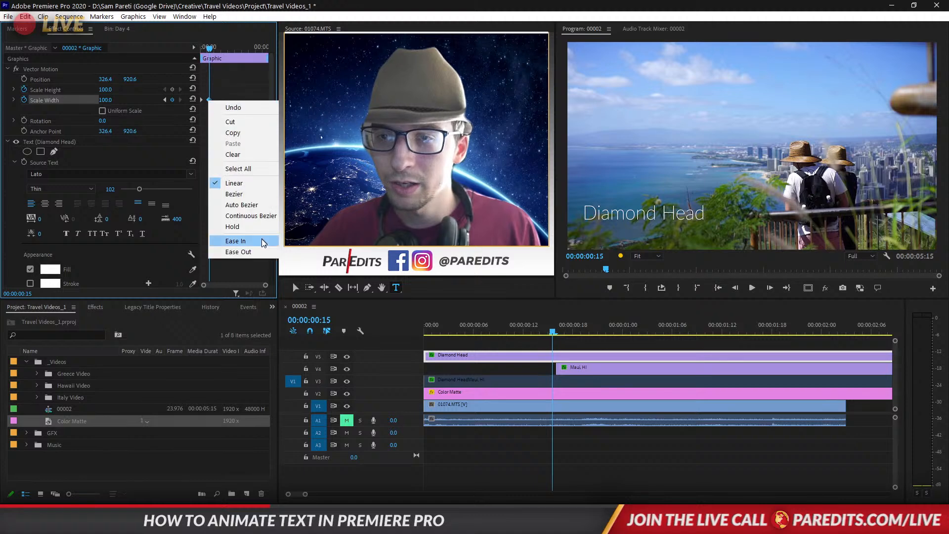
{"action": "left_click", "coordinate": [257, 240]}
{"action": "right_click", "coordinate": [208, 99]}
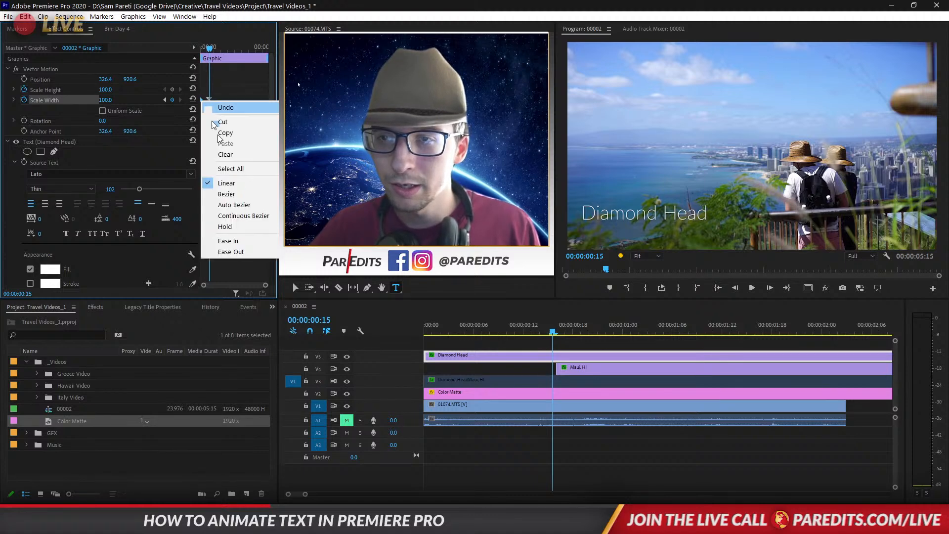
{"action": "left_click", "coordinate": [237, 252]}
- Play and scrub through the opening of the sequence to examine how "Diamond Head" widens into place before "Maui, HI" appears
{"action": "left_click_drag", "start_coordinate": [208, 50], "coordinate": [192, 44]}
{"action": "key", "text": "space"}
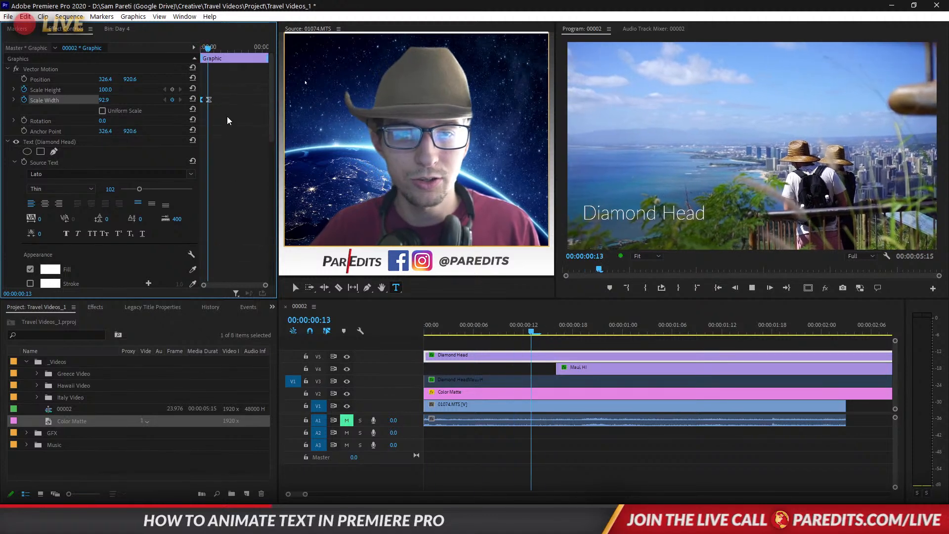
{"action": "left_click", "coordinate": [465, 330]}
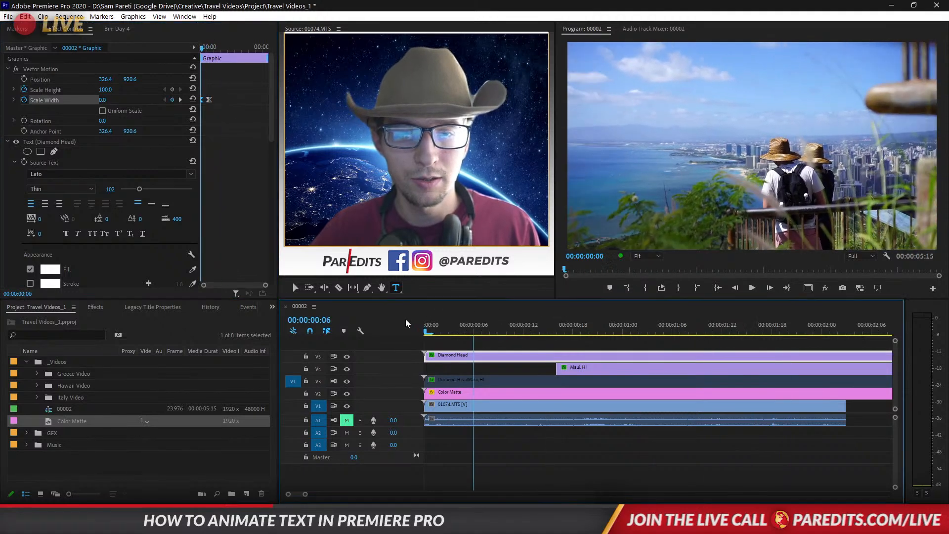
{"action": "left_click_drag", "start_coordinate": [468, 318], "coordinate": [689, 321]}
{"action": "left_click_drag", "start_coordinate": [509, 323], "coordinate": [473, 317]}
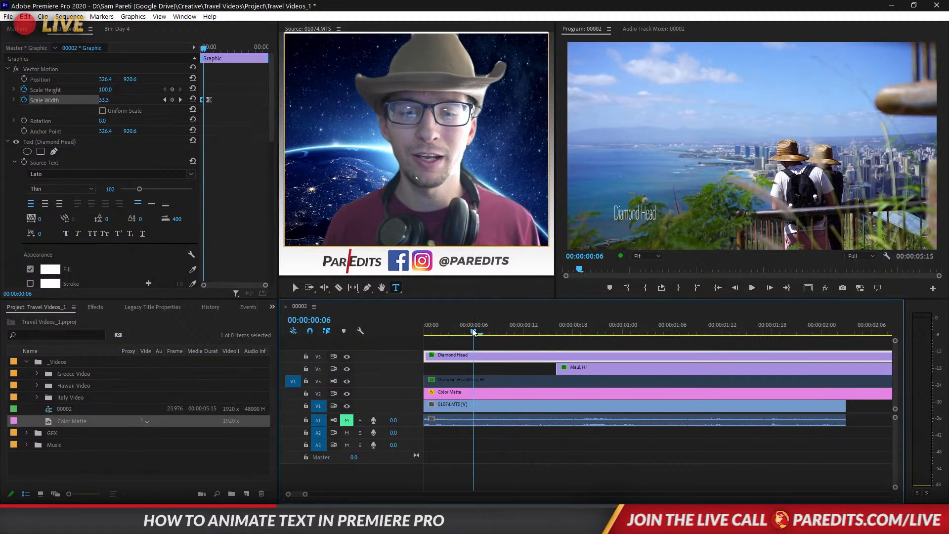
{"action": "mouse_move", "coordinate": [475, 330]}
{"action": "left_mouse_down"}
{"action": "mouse_move", "coordinate": [504, 331]}
{"action": "mouse_move", "coordinate": [479, 334]}
{"action": "left_mouse_up"}
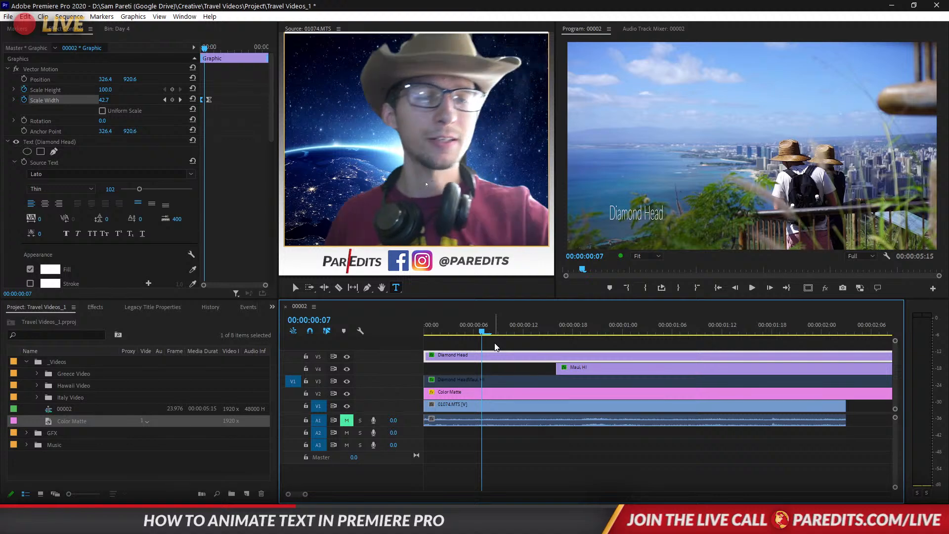
{"action": "left_click", "coordinate": [426, 327]}
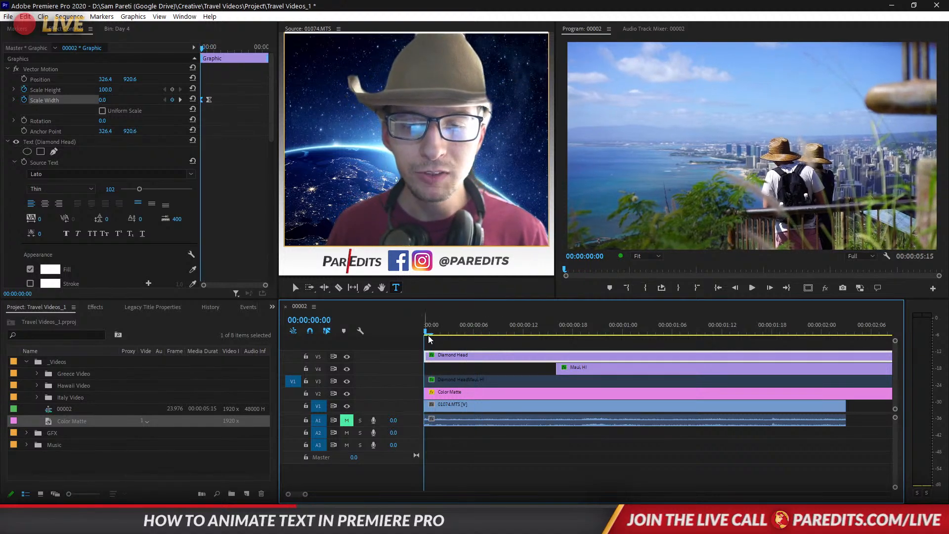
{"action": "key", "text": "space"}
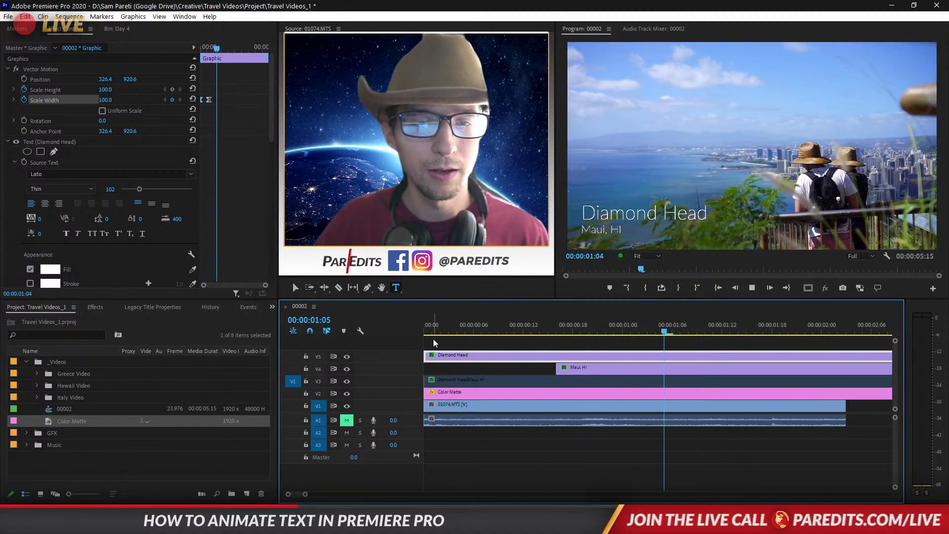
- Duplicate the "Diamond Head" clip onto the empty video track above it and give the copy the Caribbean label
{"action": "left_click_drag", "start_coordinate": [757, 329], "coordinate": [416, 330]}
{"action": "left_click", "coordinate": [455, 347]}
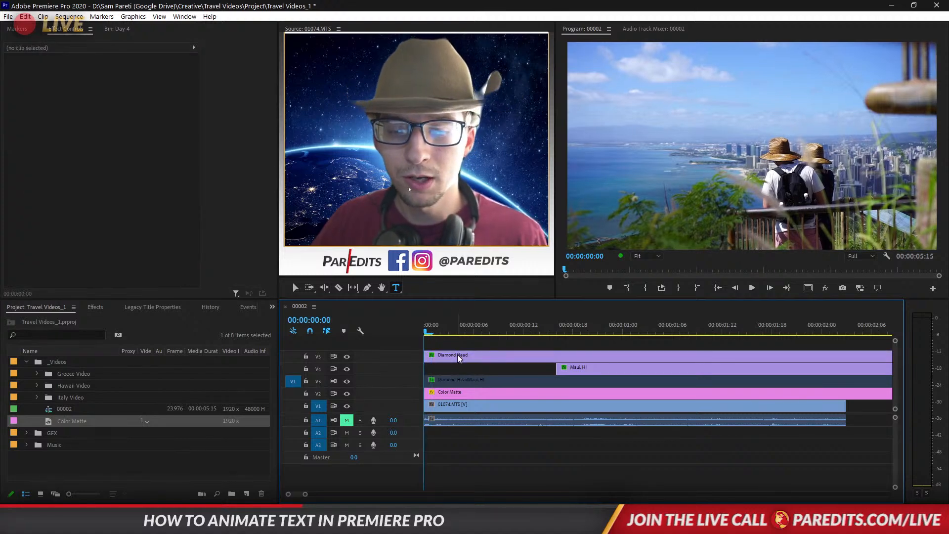
{"action": "left_click", "coordinate": [458, 355]}
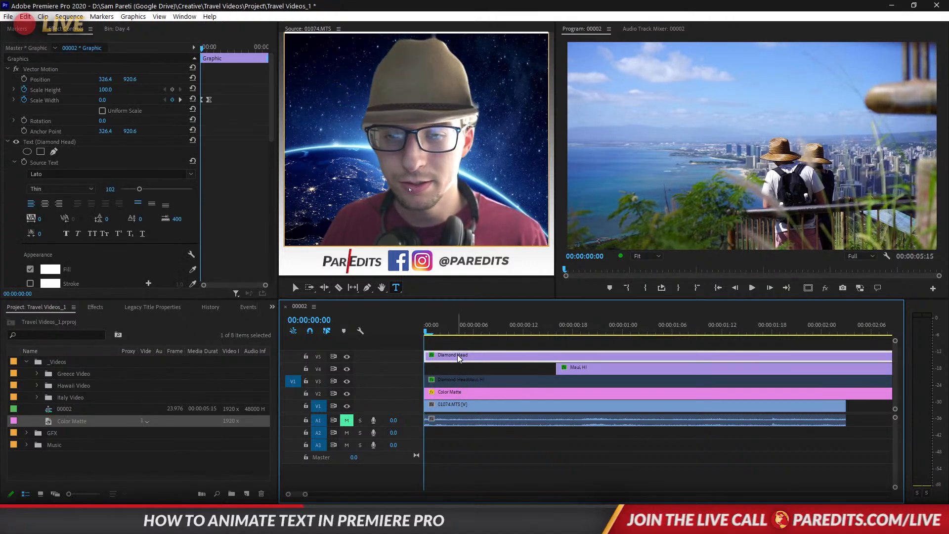
{"action": "left_click_drag", "start_coordinate": [458, 355], "coordinate": [454, 349]}
{"action": "right_click", "coordinate": [458, 347]}
{"action": "mouse_move", "coordinate": [500, 318]}
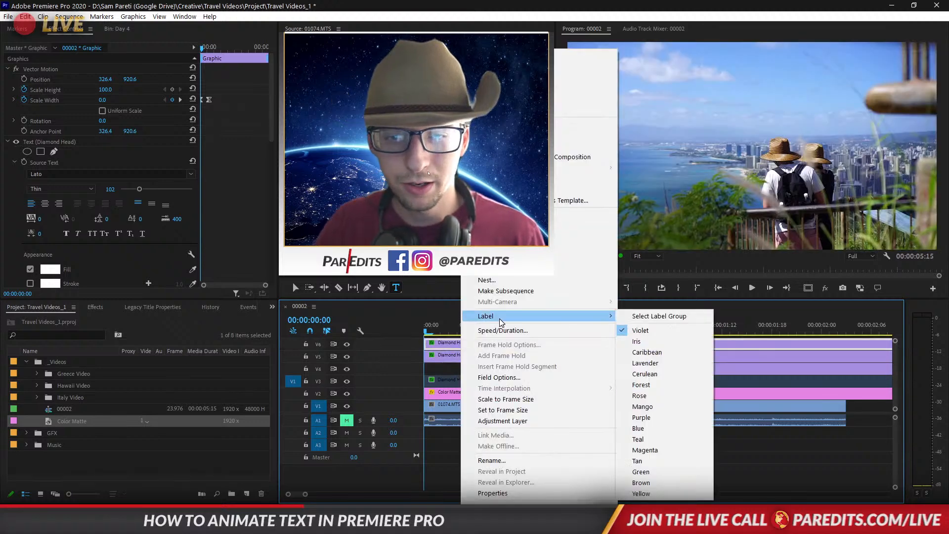
{"action": "left_click", "coordinate": [639, 353]}
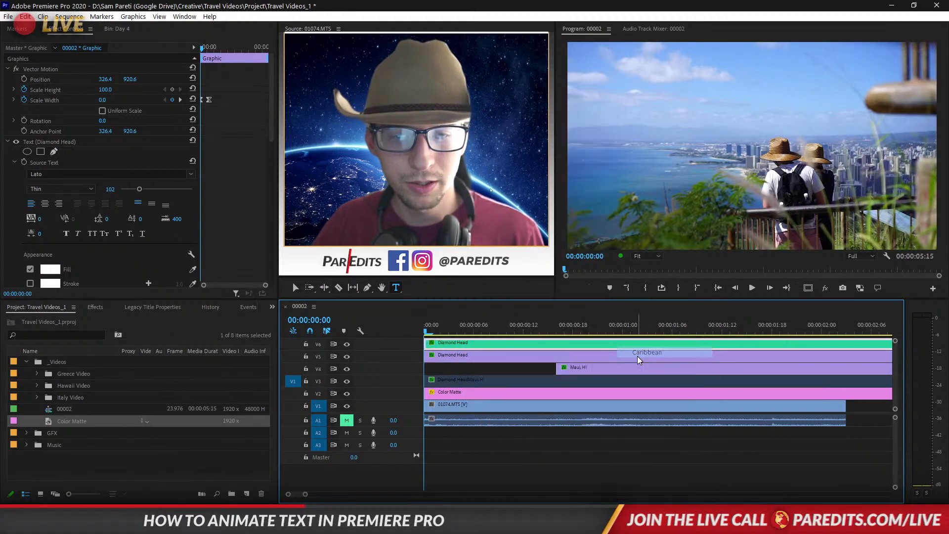
- Disable the original "Diamond Head" and "Maui, HI" clips and play the opening with only the Caribbean-labelled copy
{"action": "left_click", "coordinate": [590, 357]}
{"action": "left_click", "coordinate": [606, 370], "text": "shift"}
{"action": "right_click", "coordinate": [622, 369]}
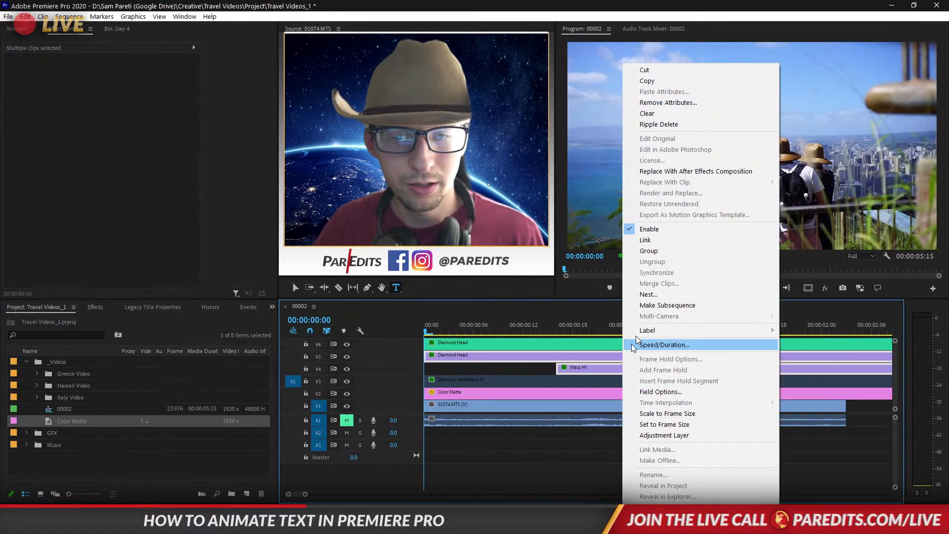
{"action": "left_click", "coordinate": [646, 240]}
{"action": "left_click", "coordinate": [528, 370]}
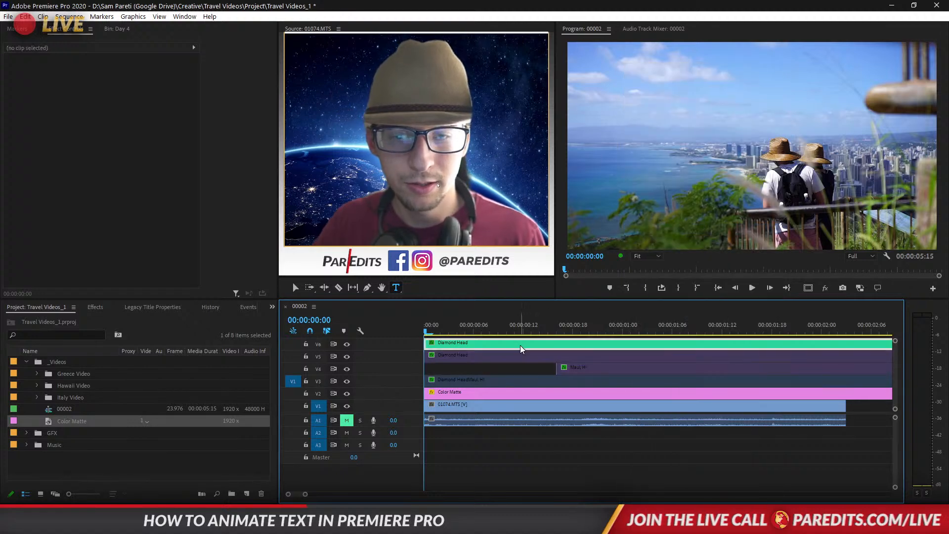
{"action": "left_click", "coordinate": [520, 349]}
{"action": "key", "text": "space"}
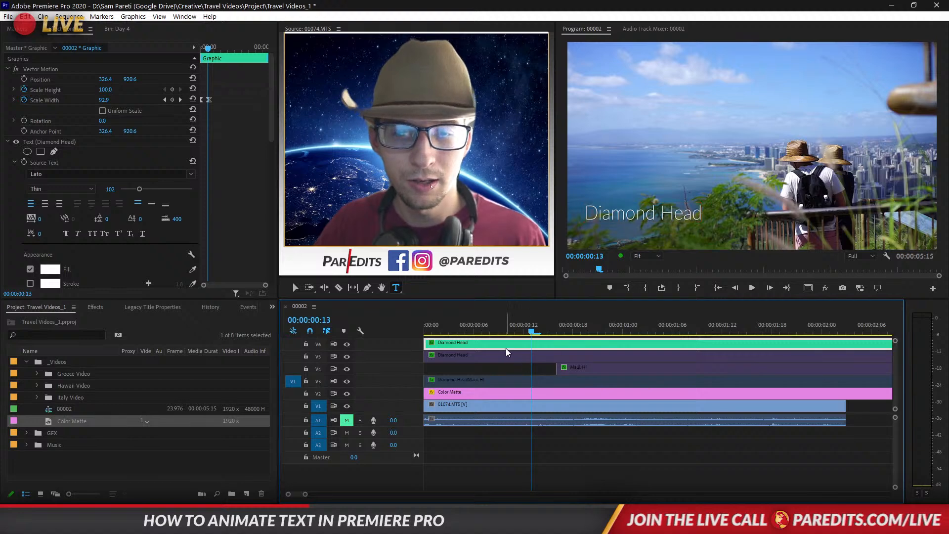
- Copy the disabled combined "Diamond Head / Maui, HI" clip onto V6, give the copy the Caribbean label and enable it
{"action": "left_click_drag", "start_coordinate": [467, 382], "coordinate": [464, 344]}
{"action": "right_click", "coordinate": [477, 346]}
{"action": "mouse_move", "coordinate": [532, 318]}
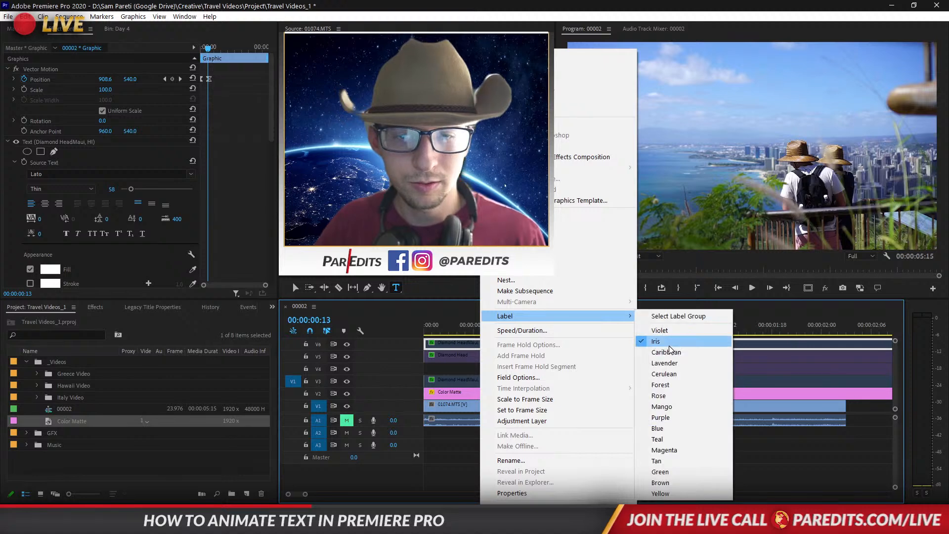
{"action": "left_click", "coordinate": [667, 351]}
{"action": "right_click", "coordinate": [565, 343]}
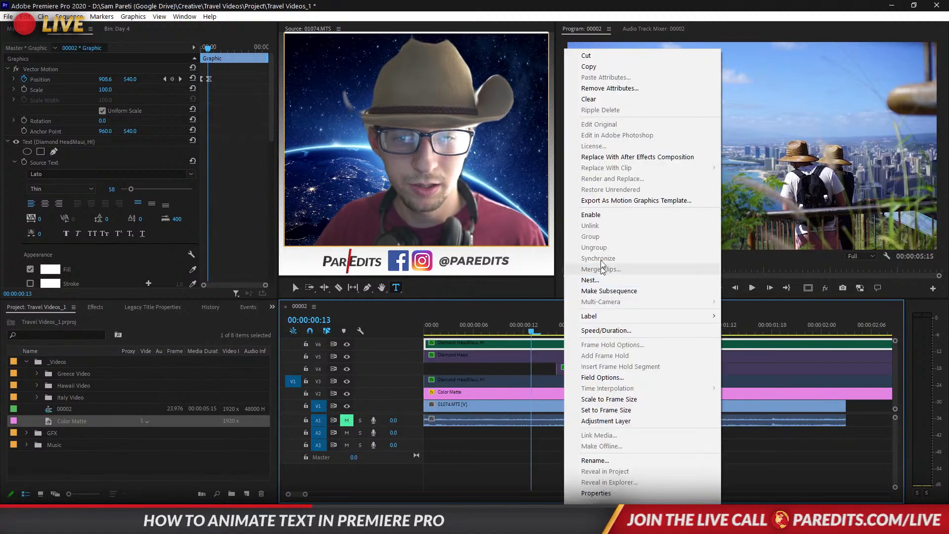
{"action": "left_click", "coordinate": [592, 215]}
- Remove the position keyframes from the combined title copy, keeping its position at 960, 540
{"action": "left_click_drag", "start_coordinate": [528, 327], "coordinate": [550, 323]}
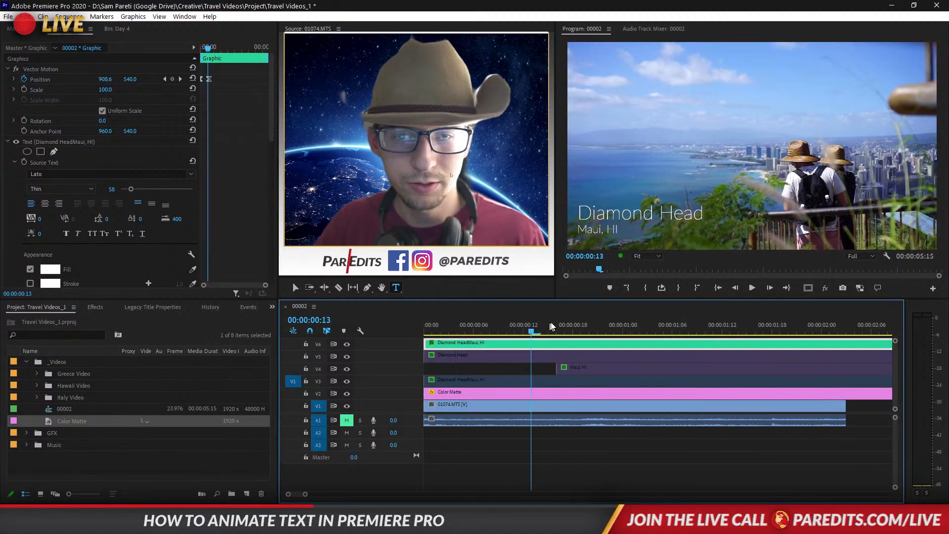
{"action": "left_click", "coordinate": [180, 78]}
{"action": "left_click", "coordinate": [165, 79]}
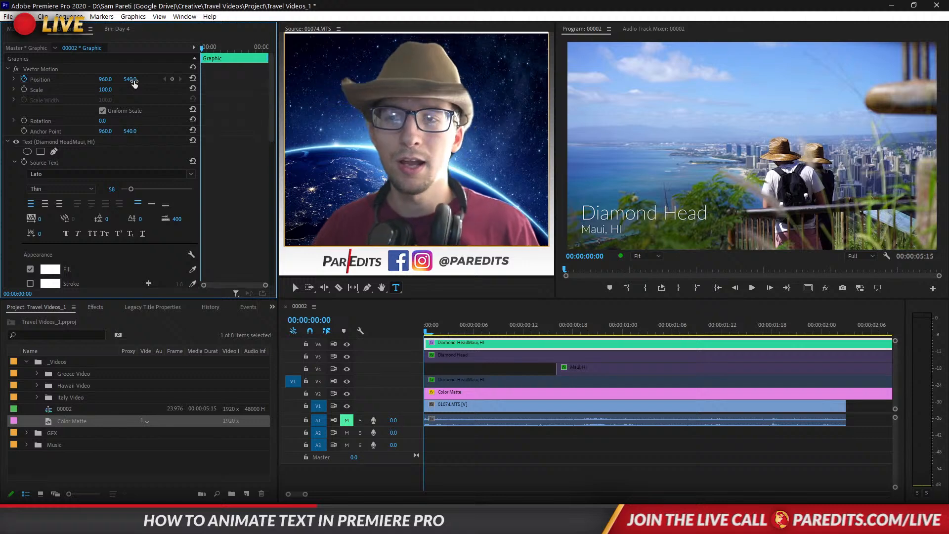
{"action": "left_click", "coordinate": [25, 79]}
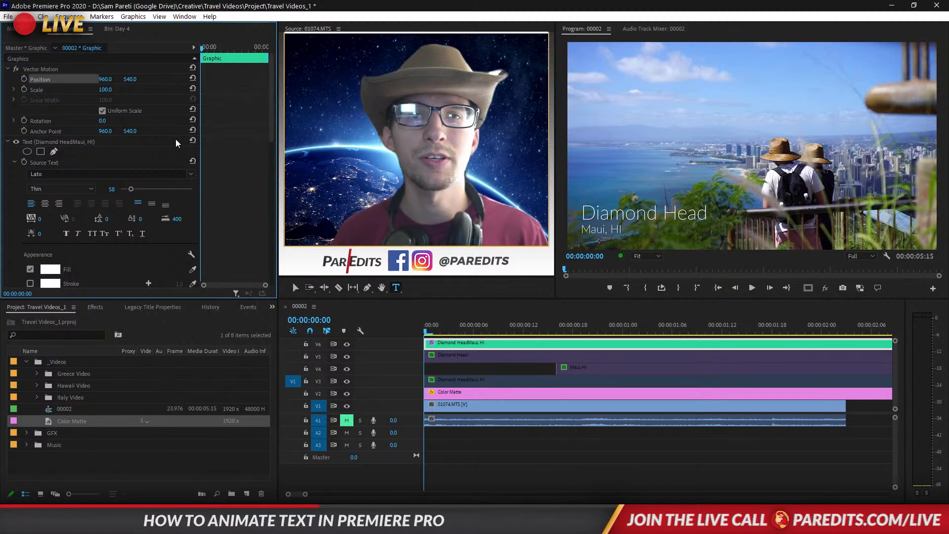
- Start scale keyframing on the combined title copy at the first frame and enter a scale of 100 one frame further
{"action": "left_click", "coordinate": [24, 89]}
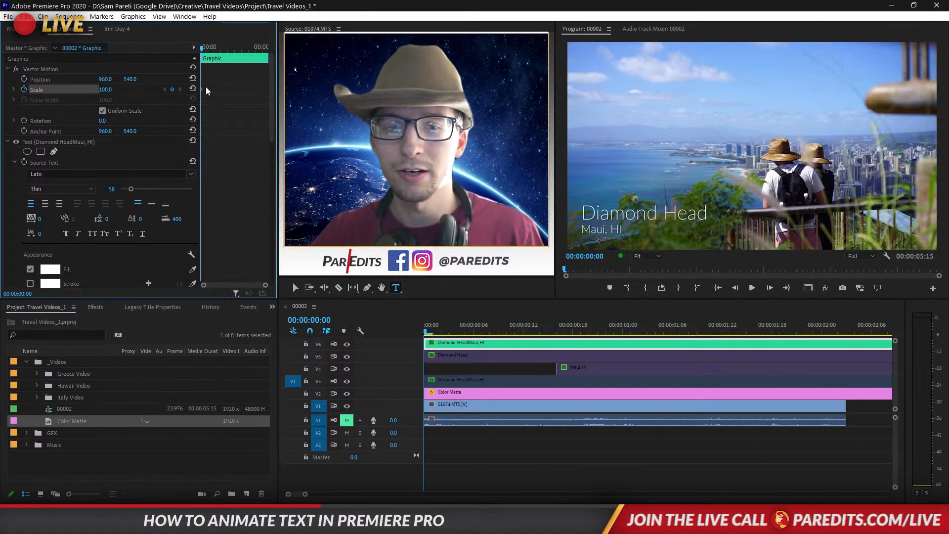
{"action": "key", "text": "Right"}
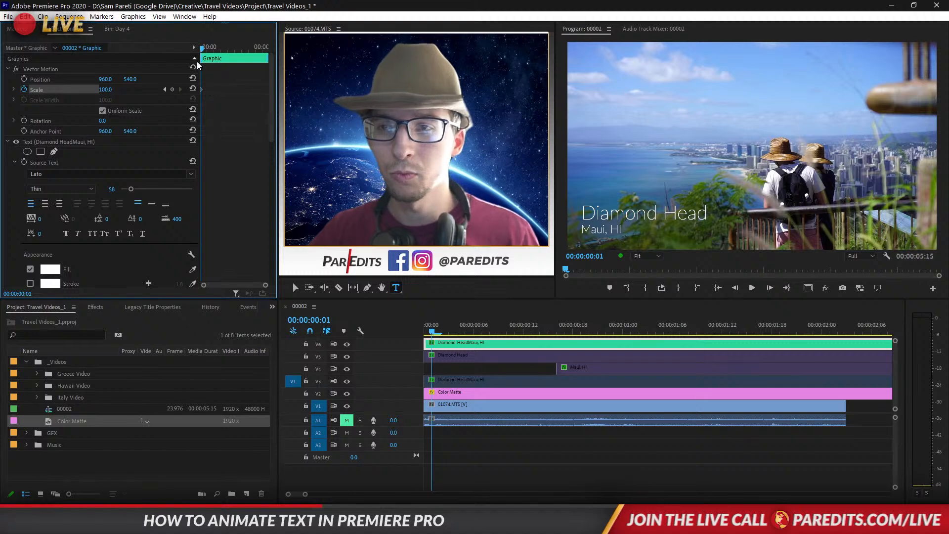
{"action": "left_click", "coordinate": [106, 89]}
{"action": "type", "text": "1"}
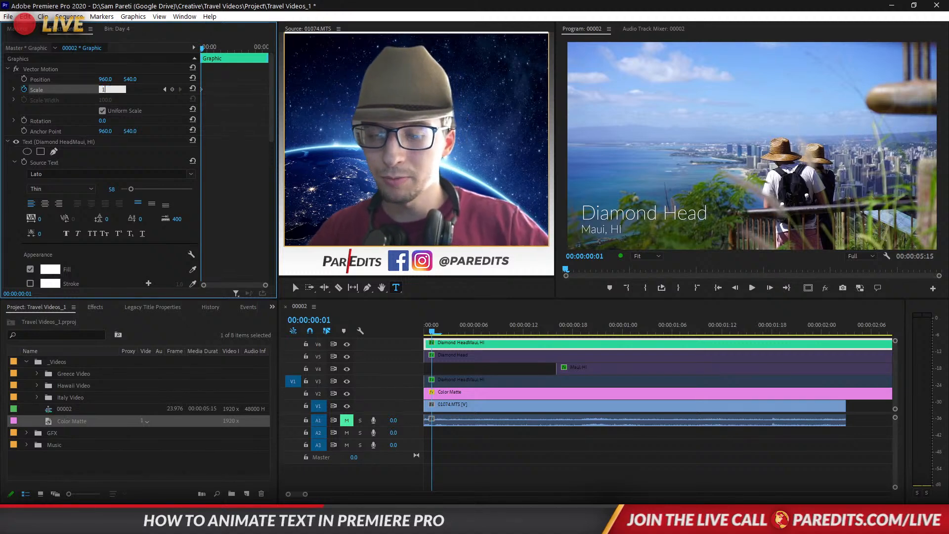
{"action": "type", "text": "00"}
{"action": "key", "text": "Return"}
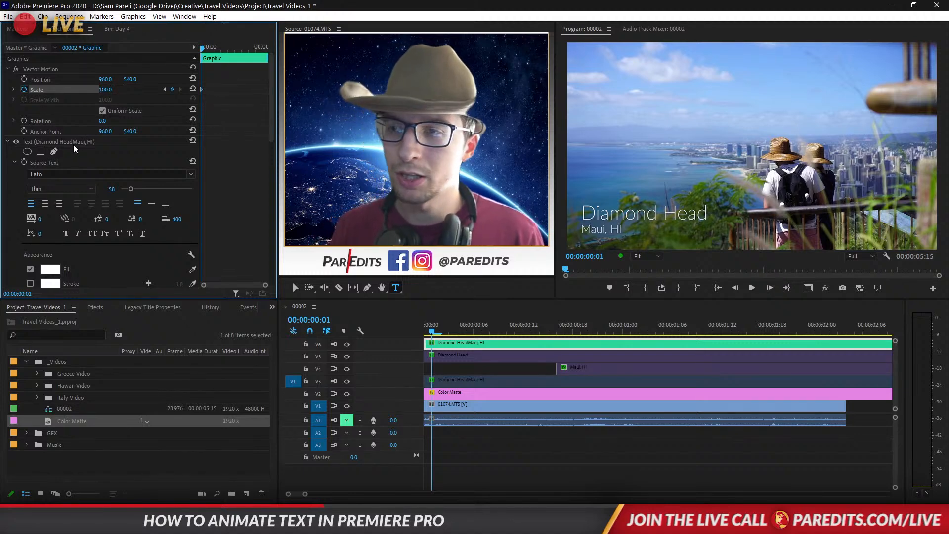
- Move the combined title copy's anchor point from the frame centre onto the text, at about 375.3, 938.6
{"action": "left_click", "coordinate": [43, 132]}
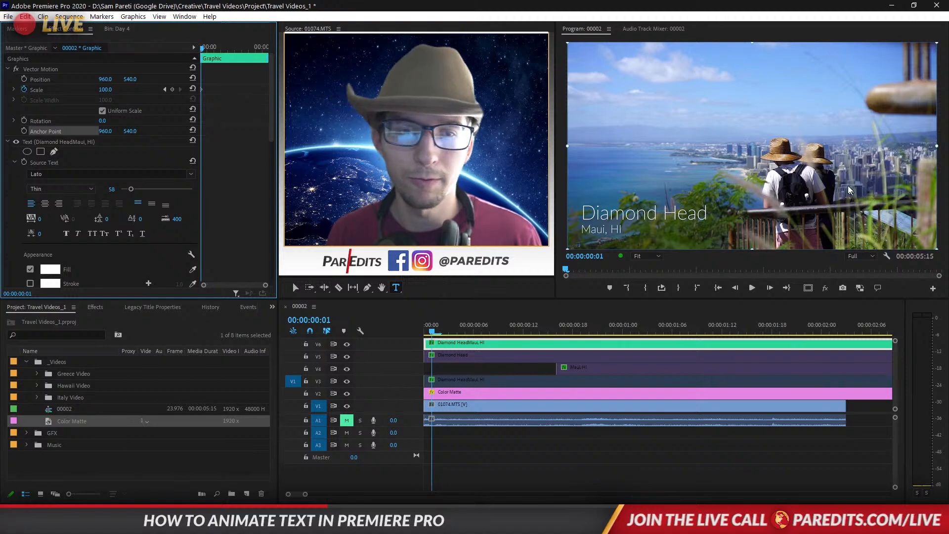
{"action": "left_click_drag", "start_coordinate": [752, 146], "coordinate": [634, 220]}
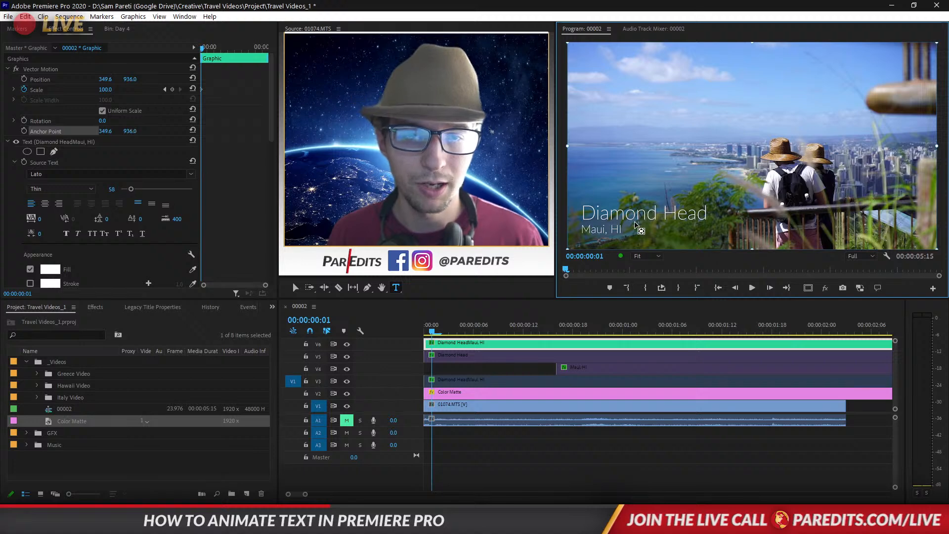
{"action": "left_click_drag", "start_coordinate": [638, 223], "coordinate": [640, 225]}
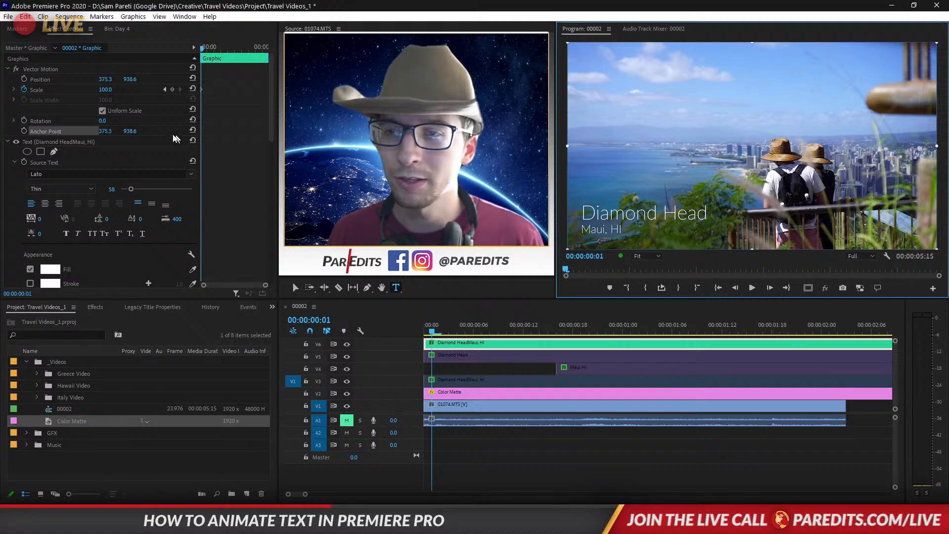
- Delete the combined title copy and duplicate the separate "Diamond Head" and "Maui, HI" clips onto V7 and V6
{"action": "scroll", "coordinate": [478, 382], "scroll_direction": "up", "scroll_amount": 1}
{"action": "left_click", "coordinate": [478, 378]}
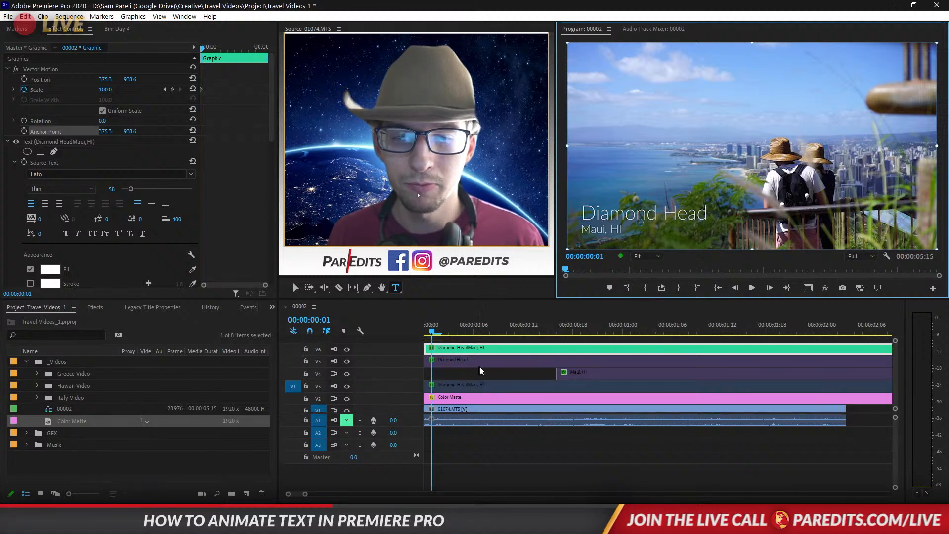
{"action": "left_click", "coordinate": [503, 348]}
{"action": "key", "text": "Delete"}
{"action": "left_click_drag", "start_coordinate": [518, 348], "coordinate": [582, 350]}
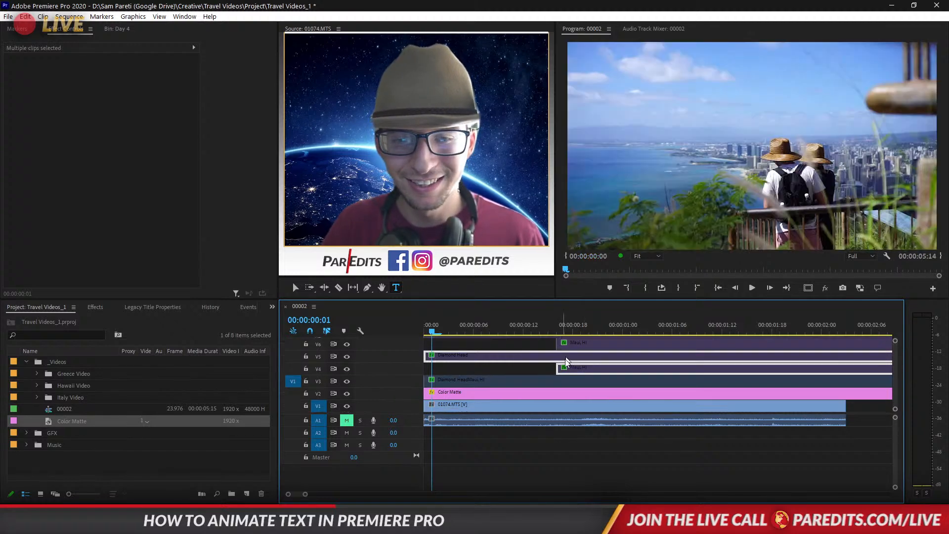
{"action": "scroll", "coordinate": [528, 368], "scroll_direction": "up", "scroll_amount": 2}
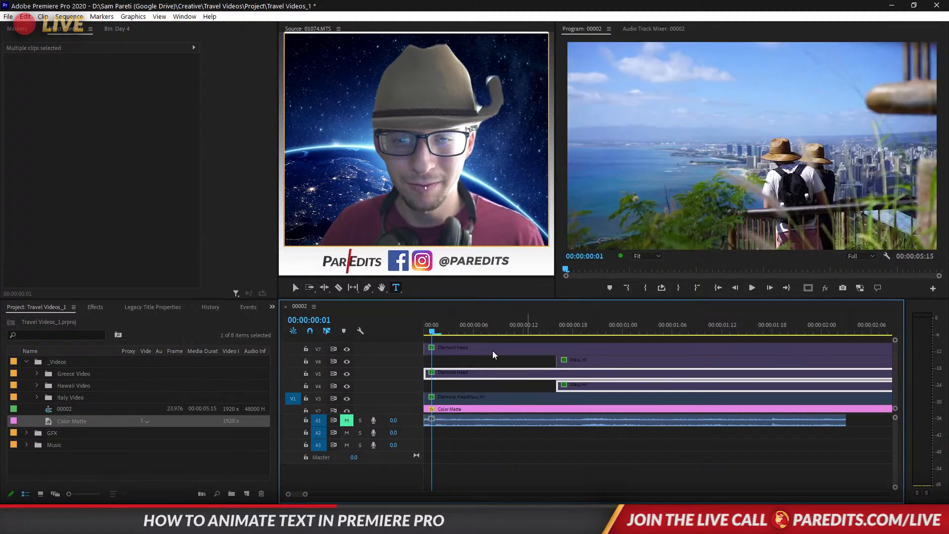
- Give the new "Diamond Head" and "Maui, HI" copies on V7 and V6 the Caribbean label and enable them
{"action": "left_click", "coordinate": [535, 349]}
{"action": "left_click", "coordinate": [582, 359], "text": "shift"}
{"action": "right_click", "coordinate": [583, 359]}
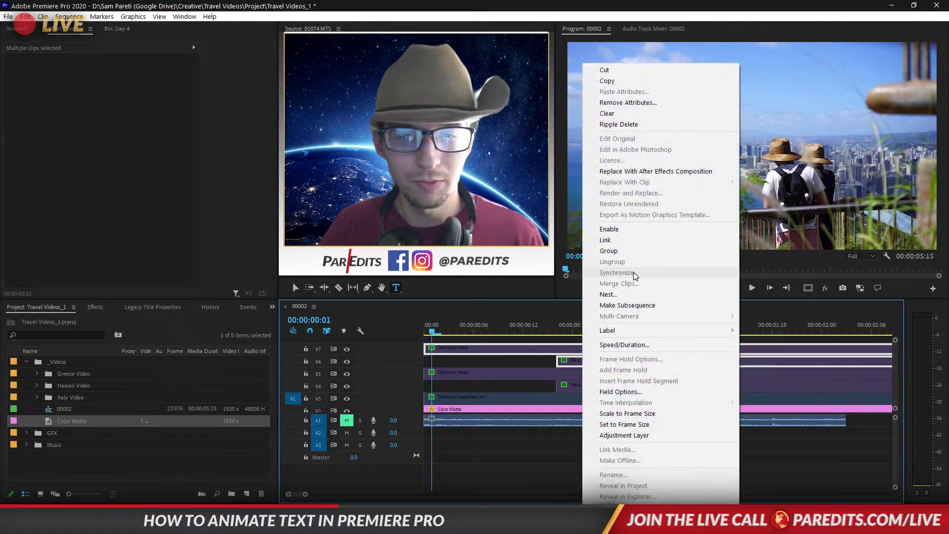
{"action": "mouse_move", "coordinate": [731, 334]}
{"action": "left_click", "coordinate": [780, 370]}
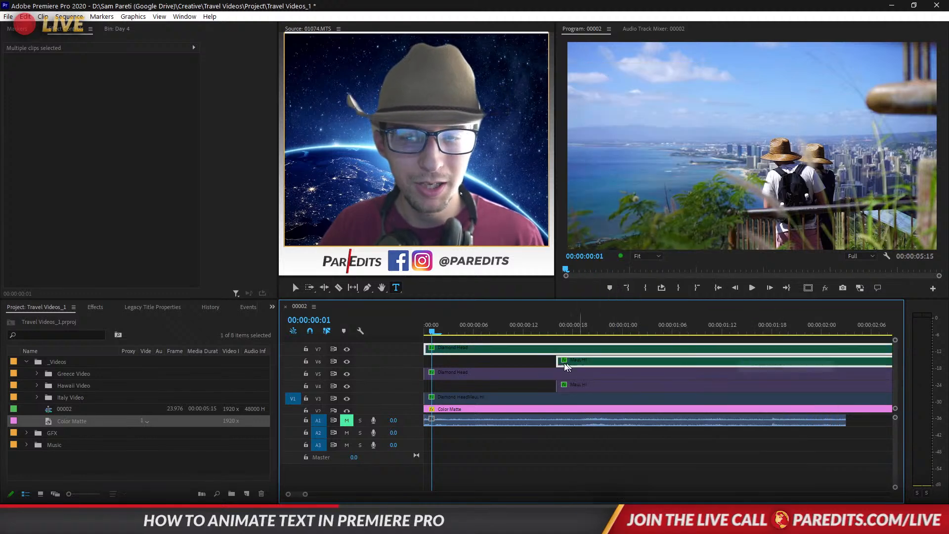
{"action": "right_click", "coordinate": [529, 353]}
{"action": "left_click", "coordinate": [585, 230]}
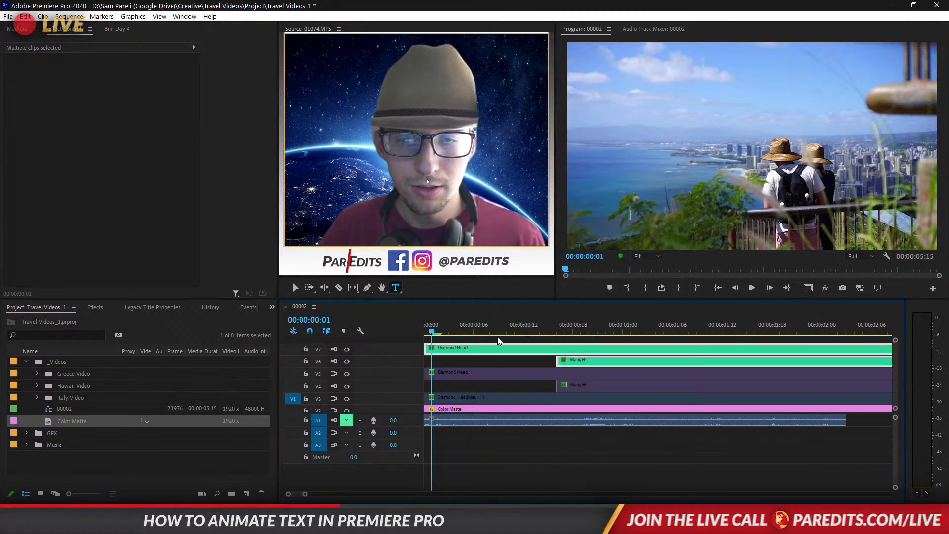
- Remove all scale width and scale height keyframes from the "Diamond Head" copy on V7
{"action": "left_click", "coordinate": [490, 348]}
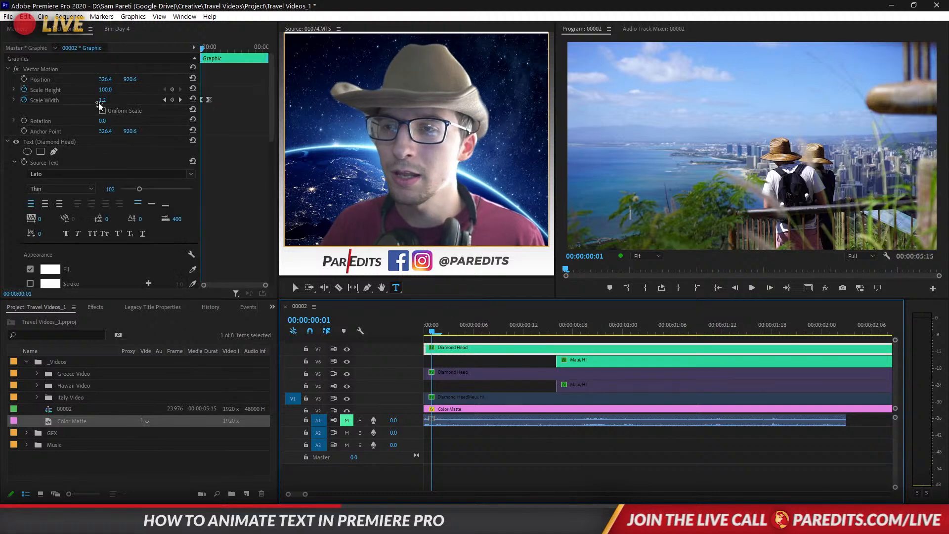
{"action": "left_click", "coordinate": [24, 100]}
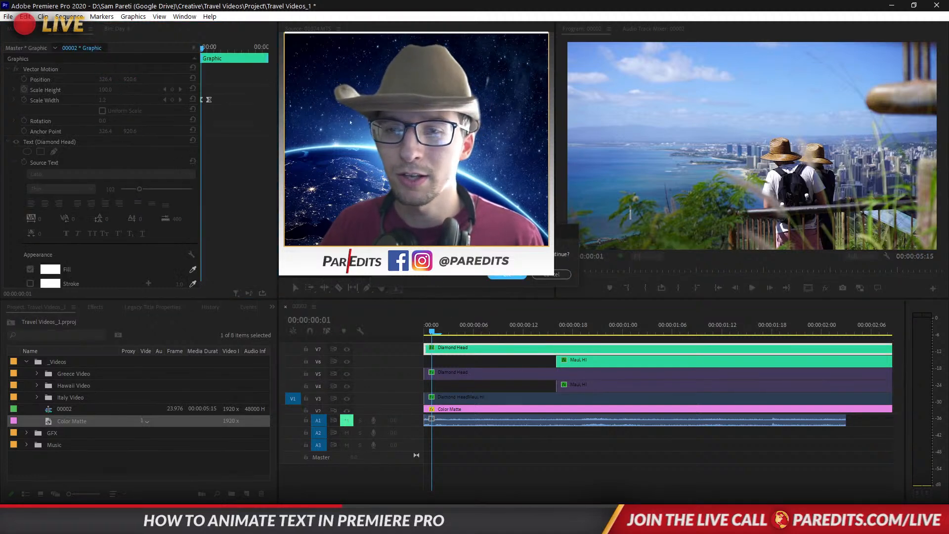
{"action": "left_click", "coordinate": [503, 275]}
{"action": "left_click", "coordinate": [27, 90]}
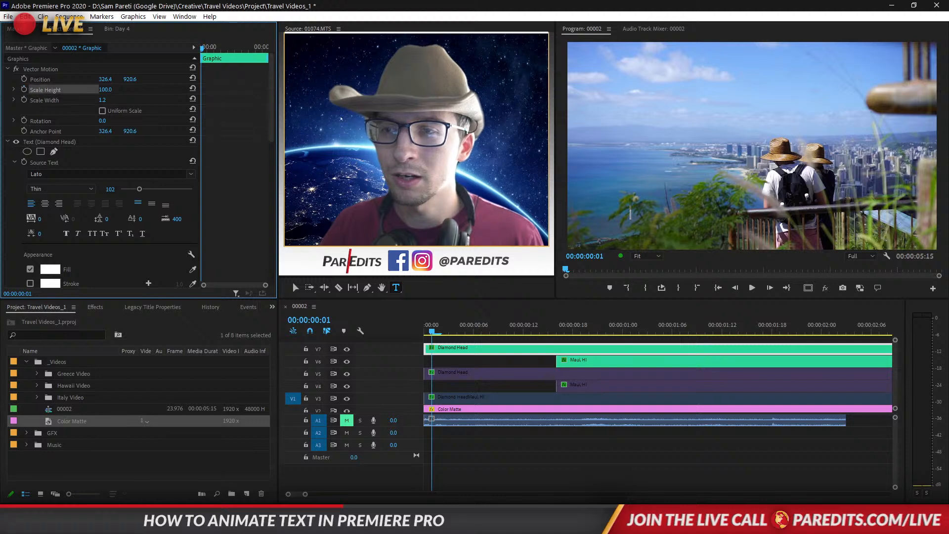
- Set the "Diamond Head" copy's scale width to 100 at the first frame and turn on uniform scale
{"action": "key", "text": "Left"}
{"action": "left_click_drag", "start_coordinate": [103, 100], "coordinate": [586, 100]}
{"action": "left_click", "coordinate": [112, 99]}
{"action": "type", "text": "100"}
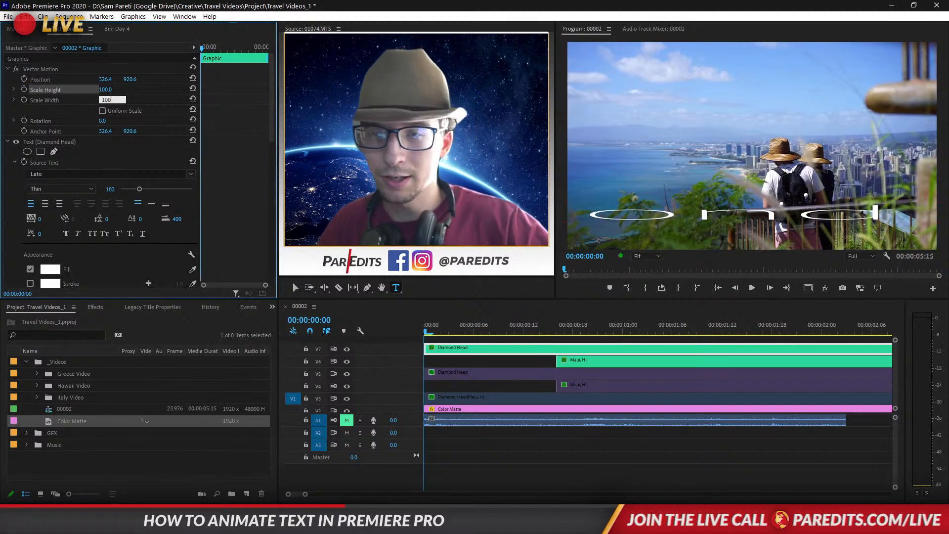
{"action": "key", "text": "Return"}
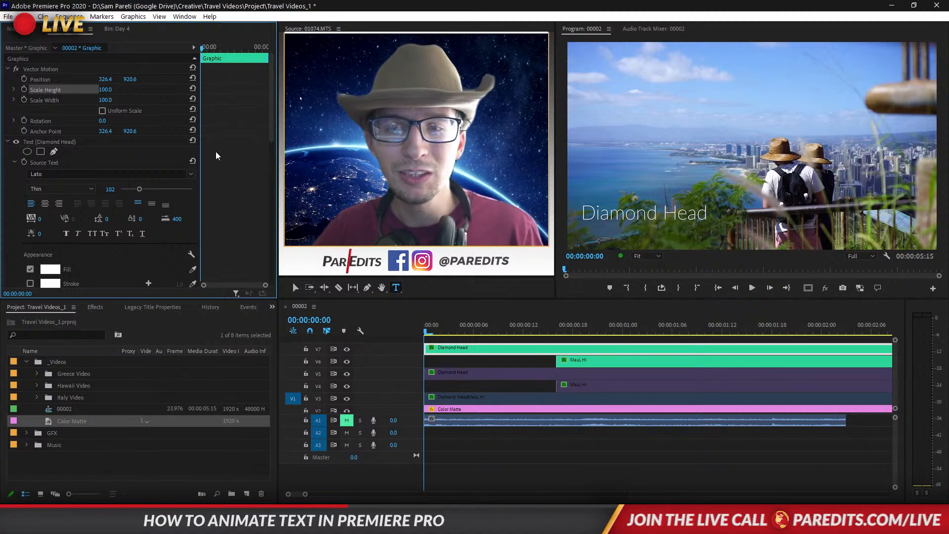
{"action": "left_click", "coordinate": [101, 111]}
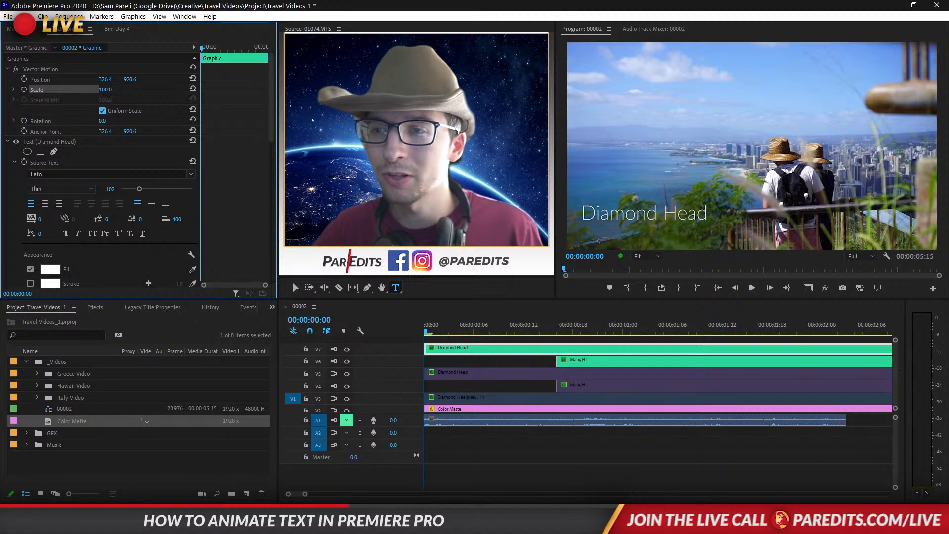
- Turn on uniform scale for the "Maui, HI" copy on V6 and step through its two scale keyframes
{"action": "left_click", "coordinate": [566, 357]}
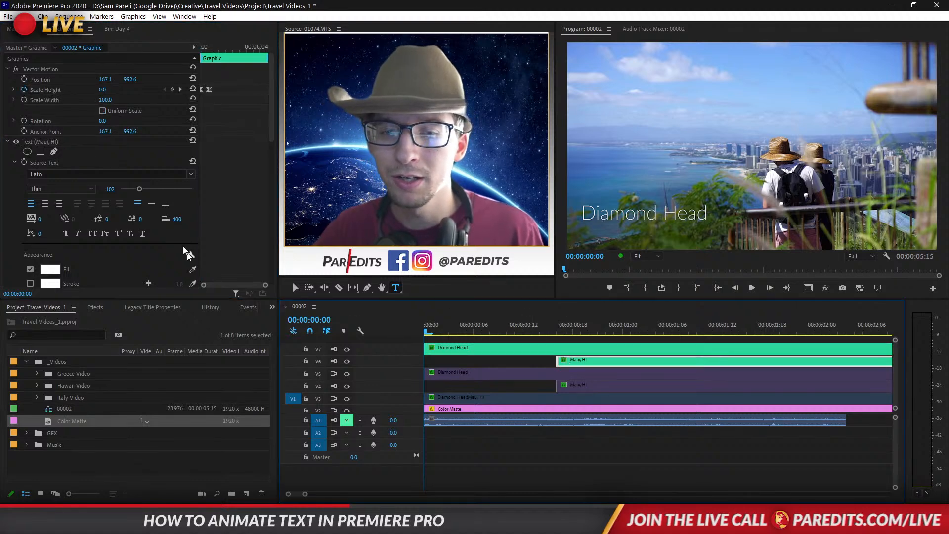
{"action": "left_click", "coordinate": [102, 111]}
{"action": "left_click", "coordinate": [180, 90]}
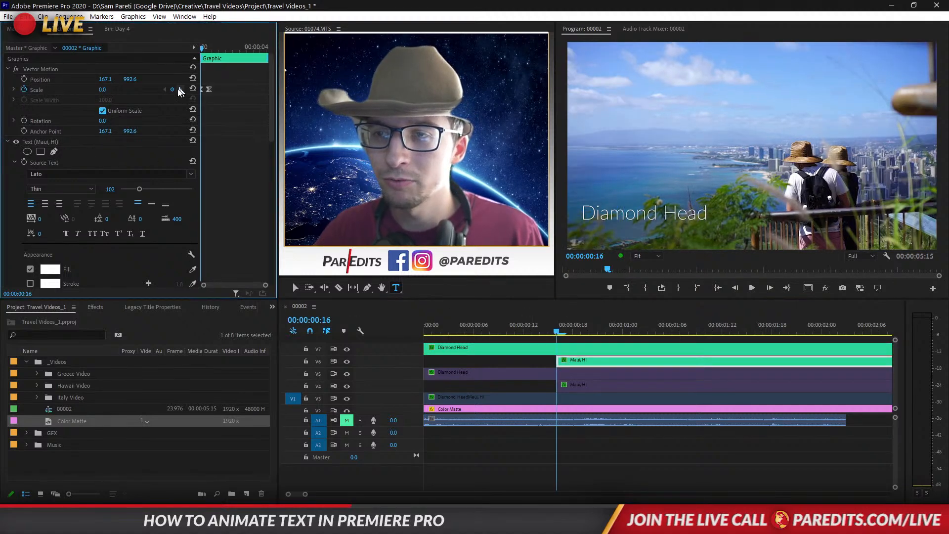
{"action": "left_click", "coordinate": [180, 90]}
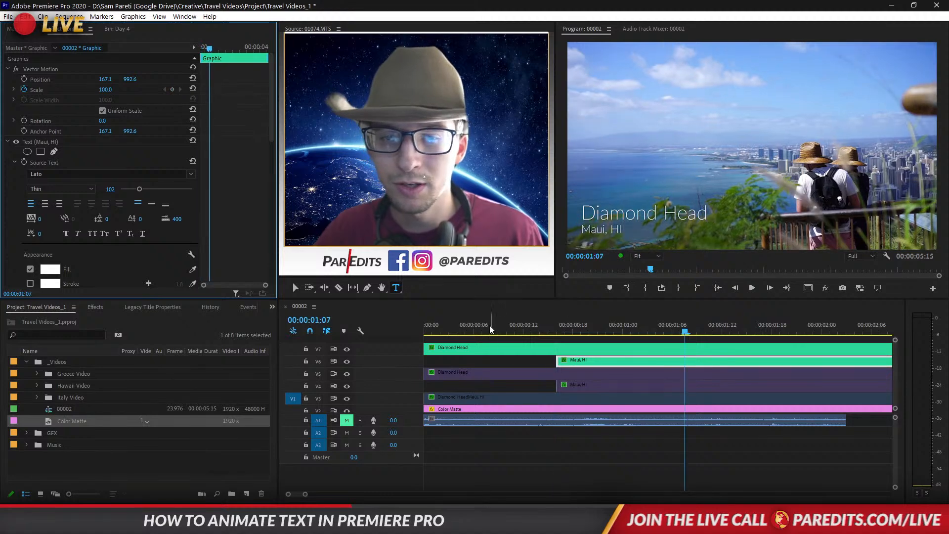
- Move the anchor point of the "Diamond Head" copy on V7 to the middle of its text, at about 375, 897
{"action": "left_click_drag", "start_coordinate": [490, 327], "coordinate": [401, 339]}
{"action": "left_click", "coordinate": [457, 348]}
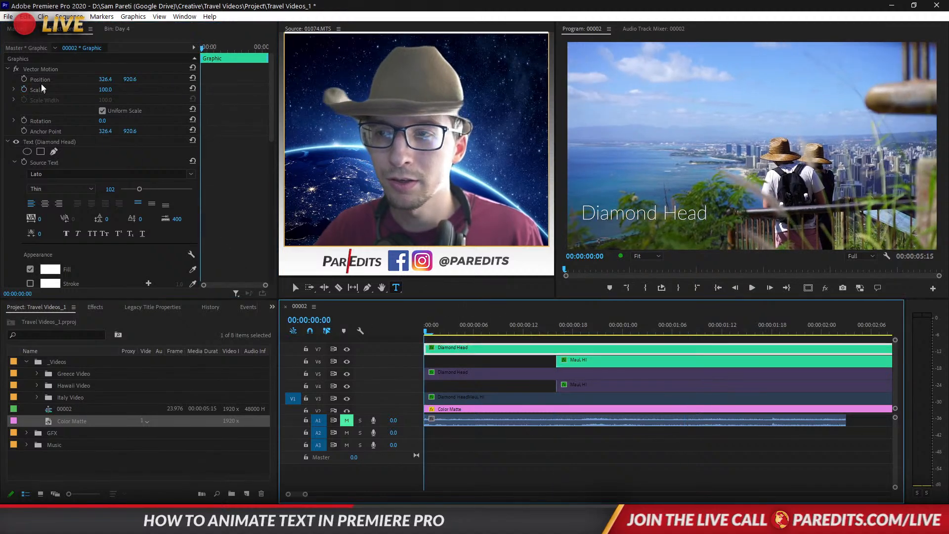
{"action": "left_click", "coordinate": [46, 131]}
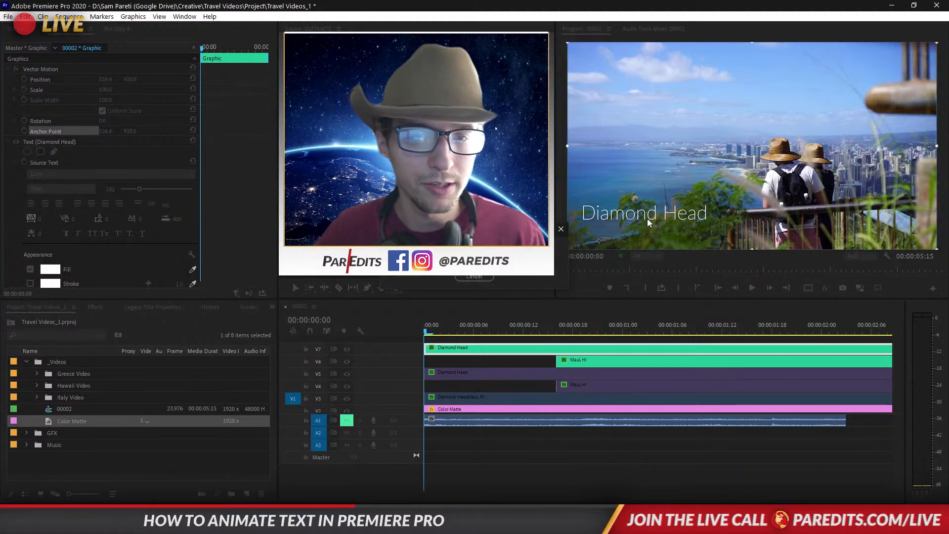
{"action": "left_click_drag", "start_coordinate": [630, 219], "coordinate": [641, 218]}
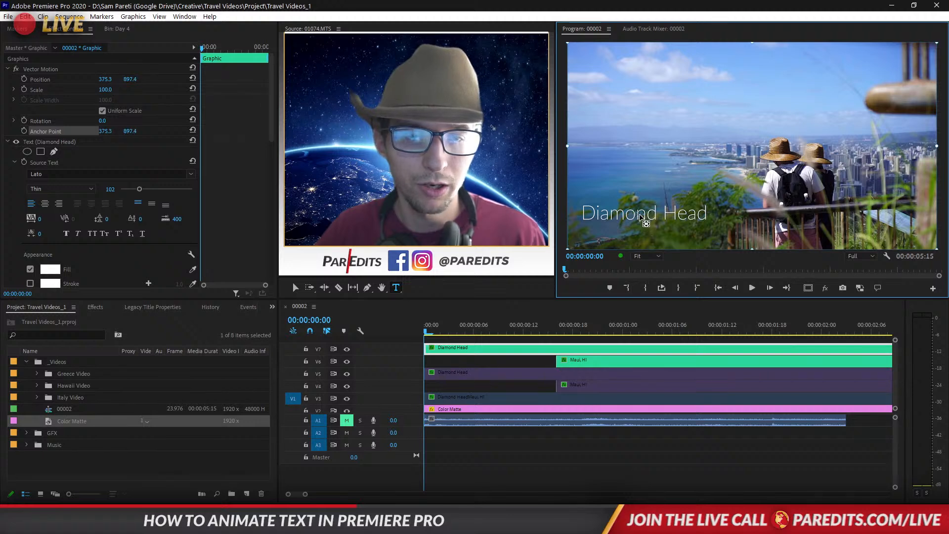
- Move the anchor point of the "Maui, HI" copy on V6 to the middle of its text, at about 175, 969
{"action": "left_click", "coordinate": [582, 360]}
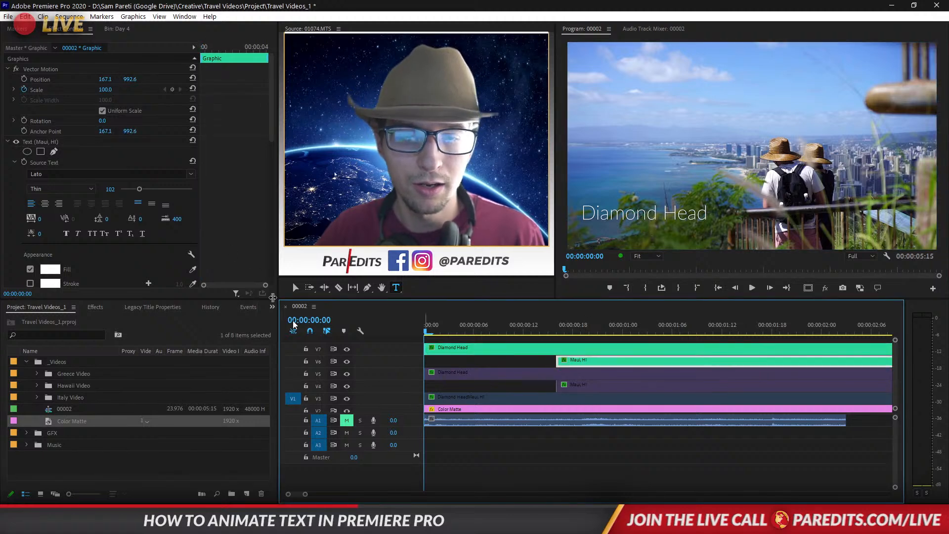
{"action": "left_click", "coordinate": [64, 132]}
{"action": "left_click", "coordinate": [581, 325]}
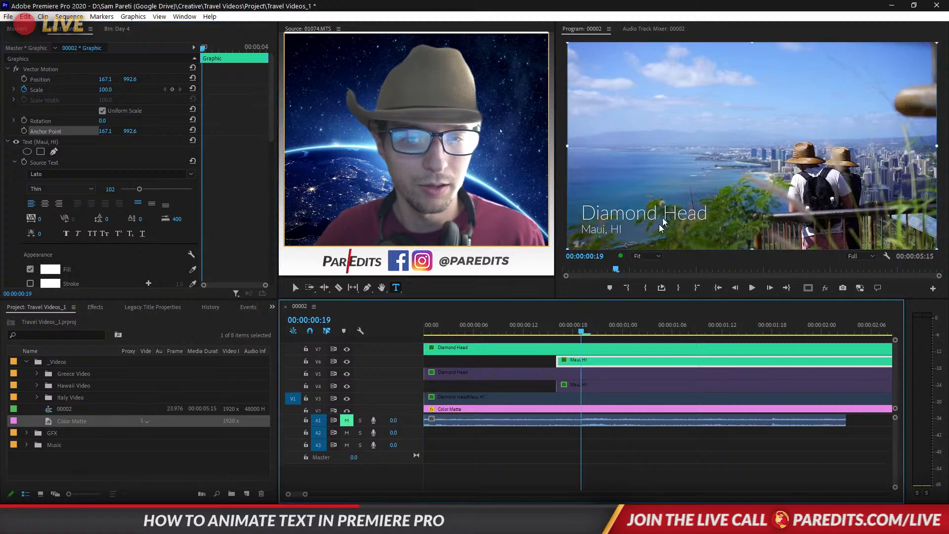
{"action": "left_click_drag", "start_coordinate": [599, 233], "coordinate": [603, 231]}
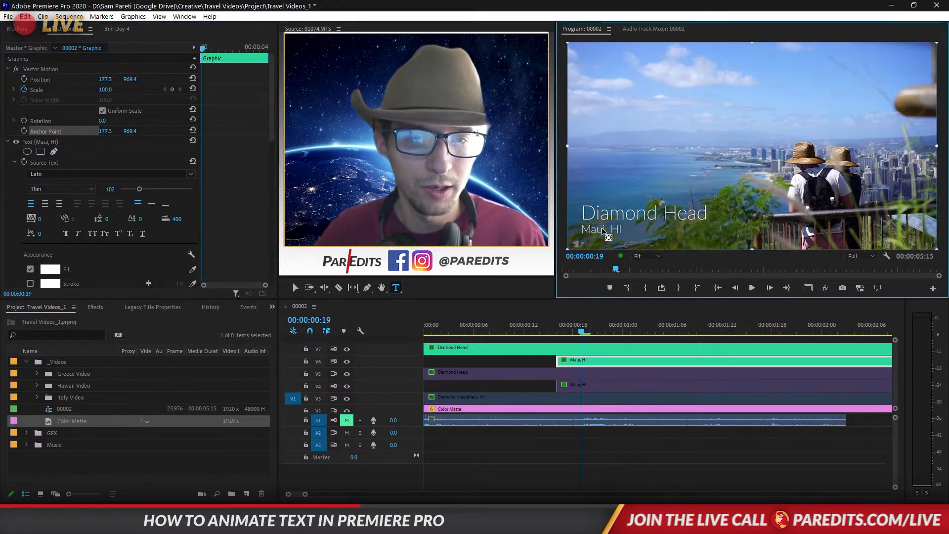
- Keyframe the scale of the "Diamond Head" copy on V7 at 100 on the first frame and 110 one frame after it
{"action": "left_click", "coordinate": [490, 353]}
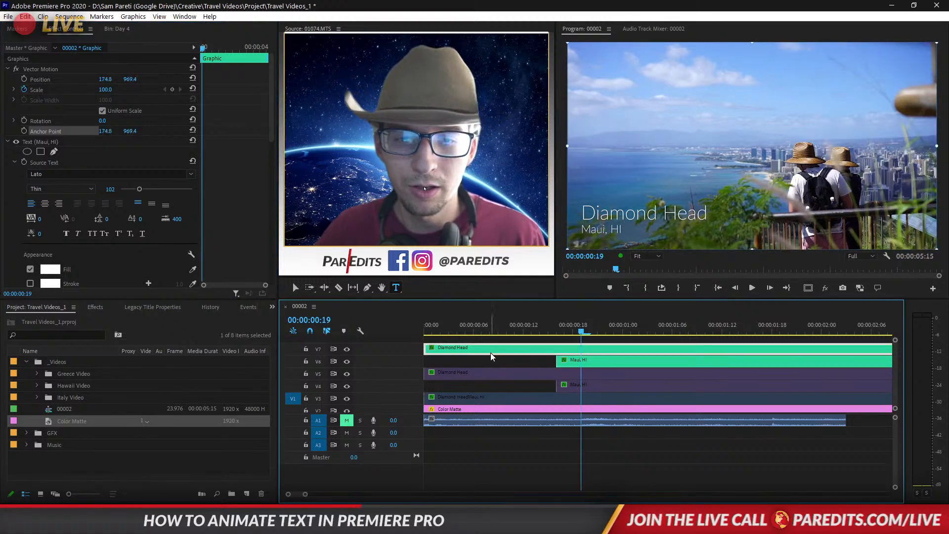
{"action": "left_click_drag", "start_coordinate": [499, 329], "coordinate": [410, 324]}
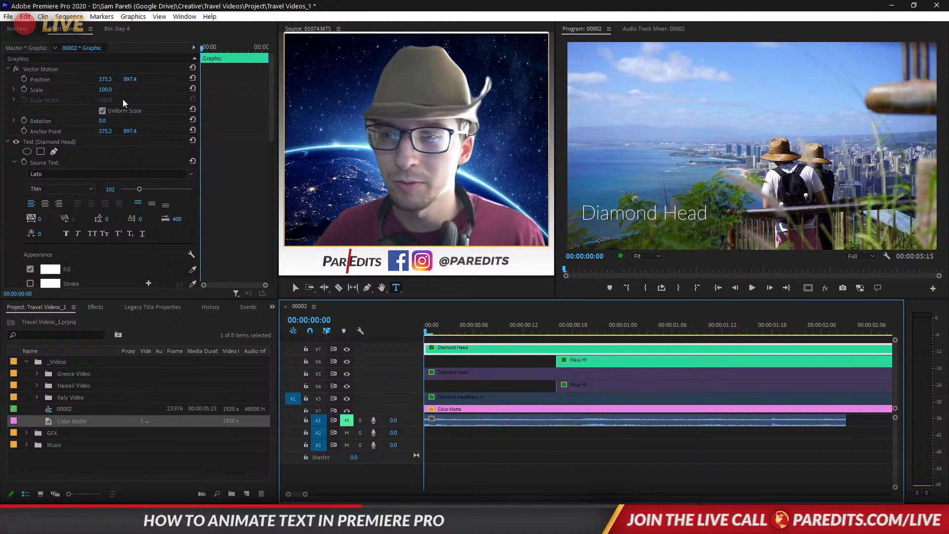
{"action": "left_click", "coordinate": [24, 89]}
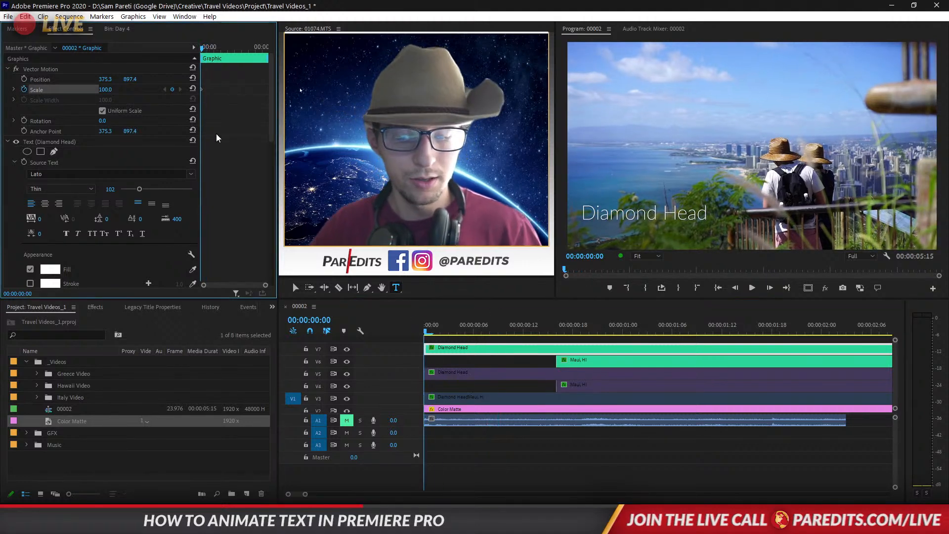
{"action": "key", "text": "Right"}
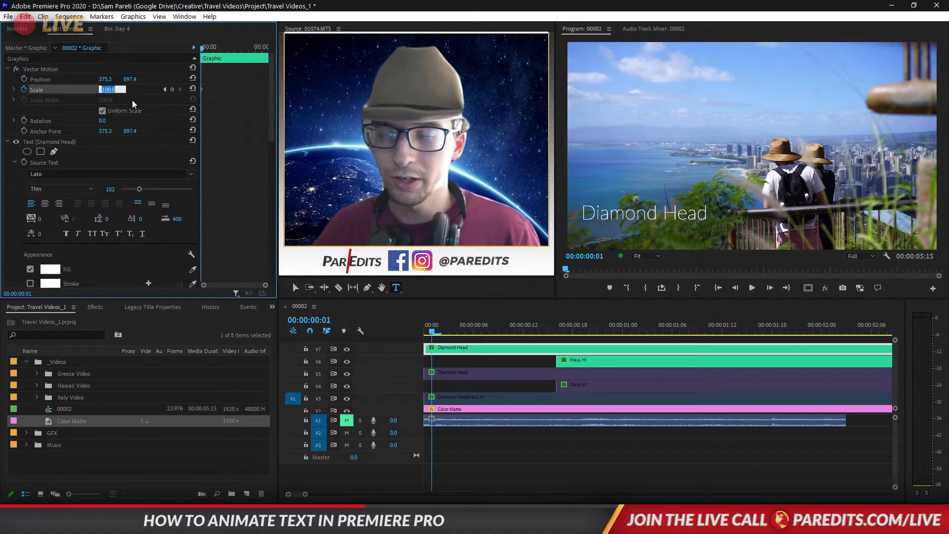
{"action": "type", "text": "11"}
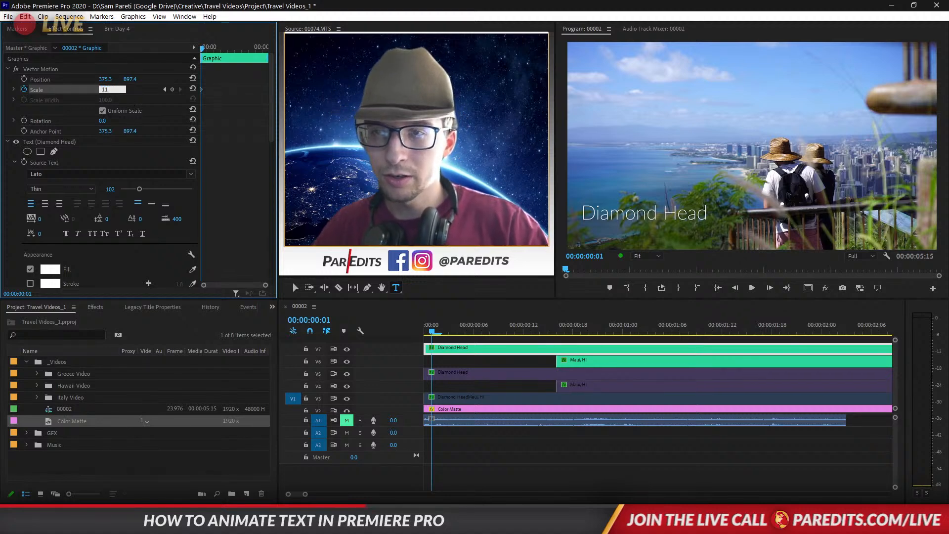
{"action": "type", "text": "5"}
{"action": "key", "text": "Return"}
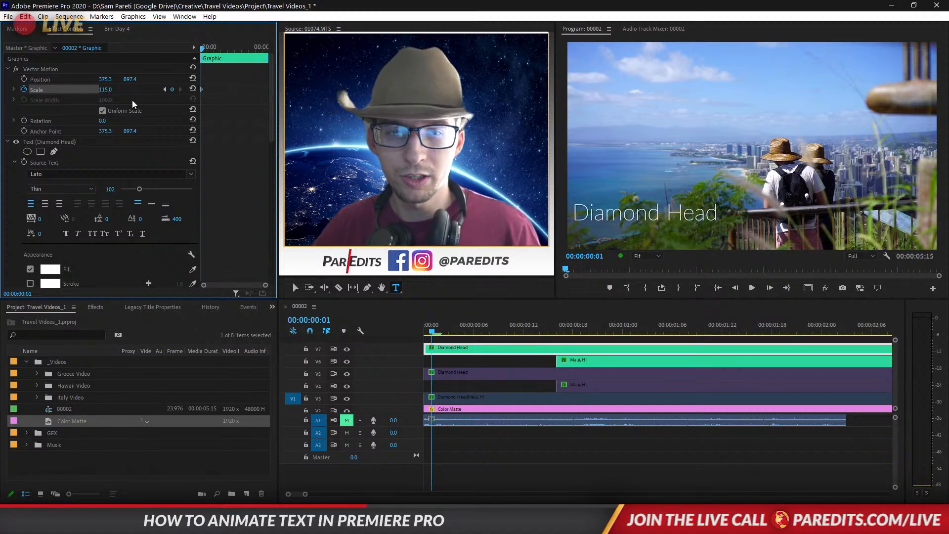
{"action": "left_click", "coordinate": [105, 90]}
{"action": "type", "text": "110"}
{"action": "key", "text": "Return"}
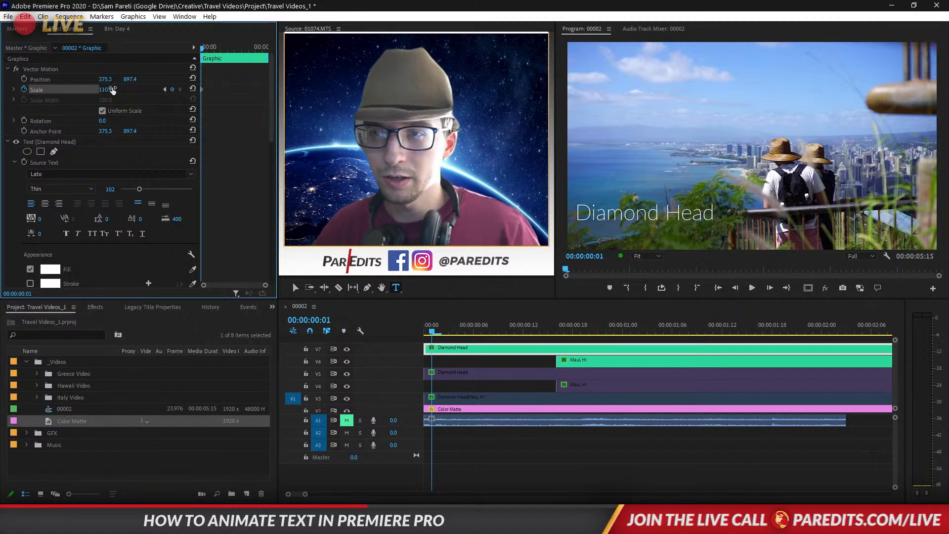
- Add a scale keyframe of 100 at 00:00:00:05 for the "Diamond Head" copy and apply Ease In to it
{"action": "key", "text": "Right"}
{"action": "key", "text": "Right"}
{"action": "key", "text": "Right"}
{"action": "key", "text": "Right"}
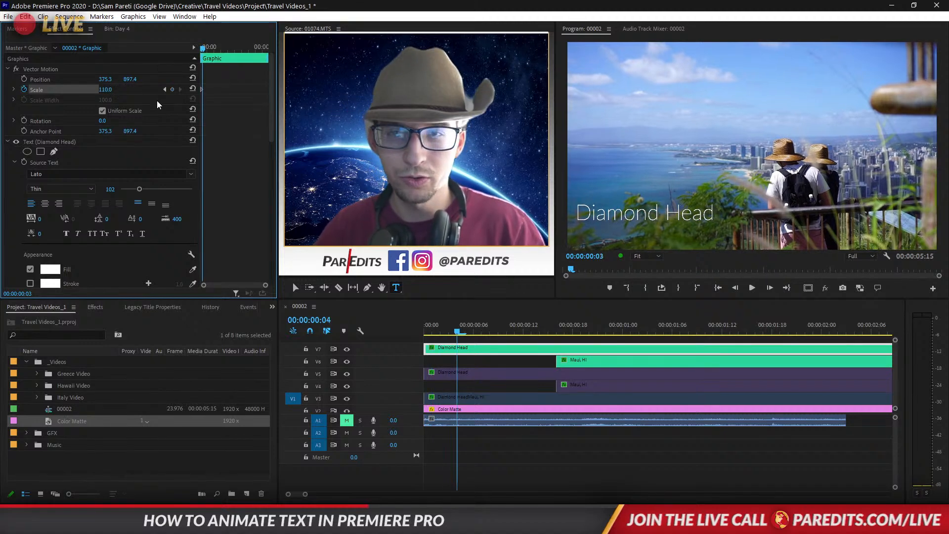
{"action": "left_click", "coordinate": [113, 90]}
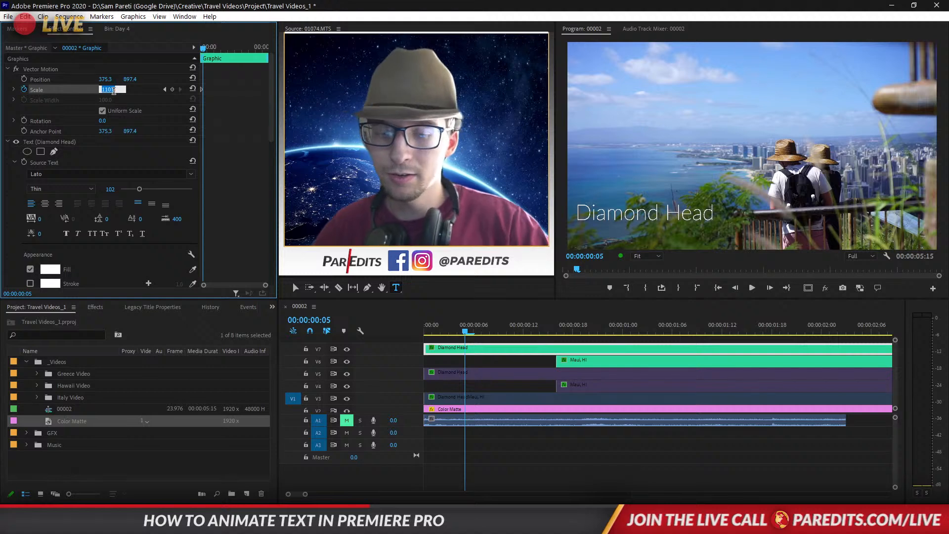
{"action": "type", "text": "0"}
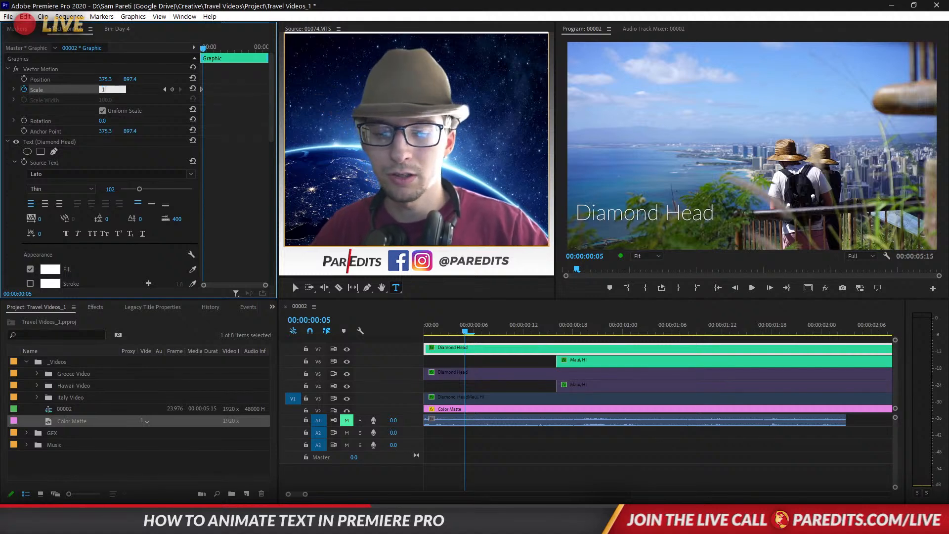
{"action": "type", "text": "0.0"}
{"action": "key", "text": "Return"}
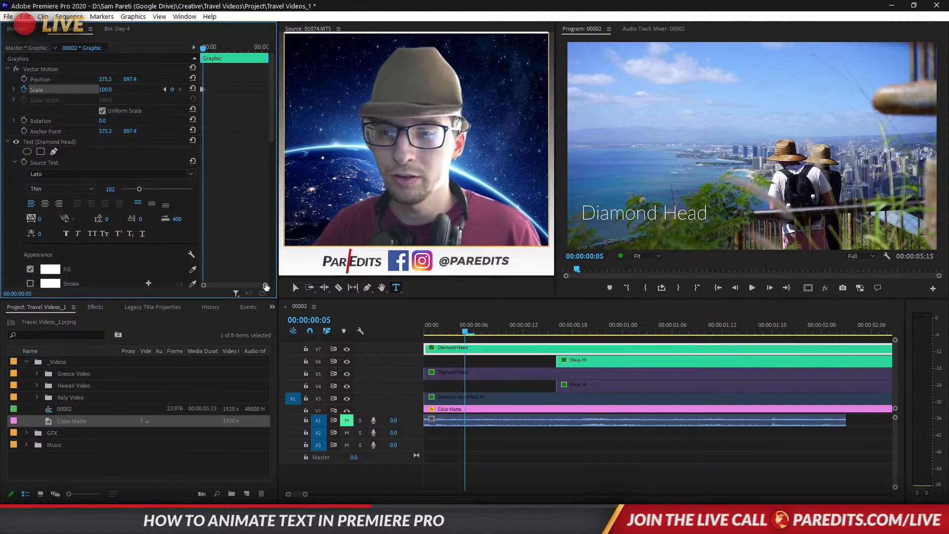
{"action": "left_click_drag", "start_coordinate": [266, 287], "coordinate": [221, 285]}
{"action": "right_click", "coordinate": [232, 90]}
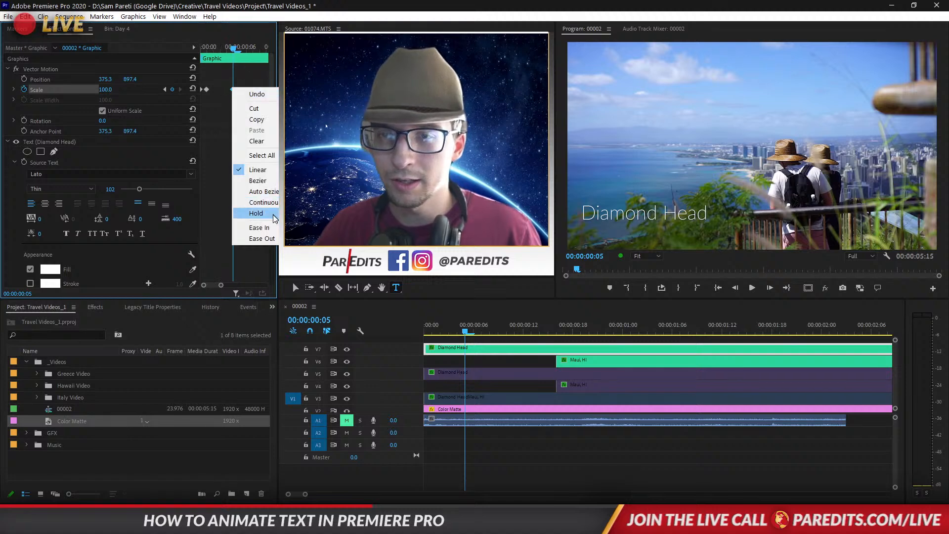
{"action": "left_click", "coordinate": [256, 213]}
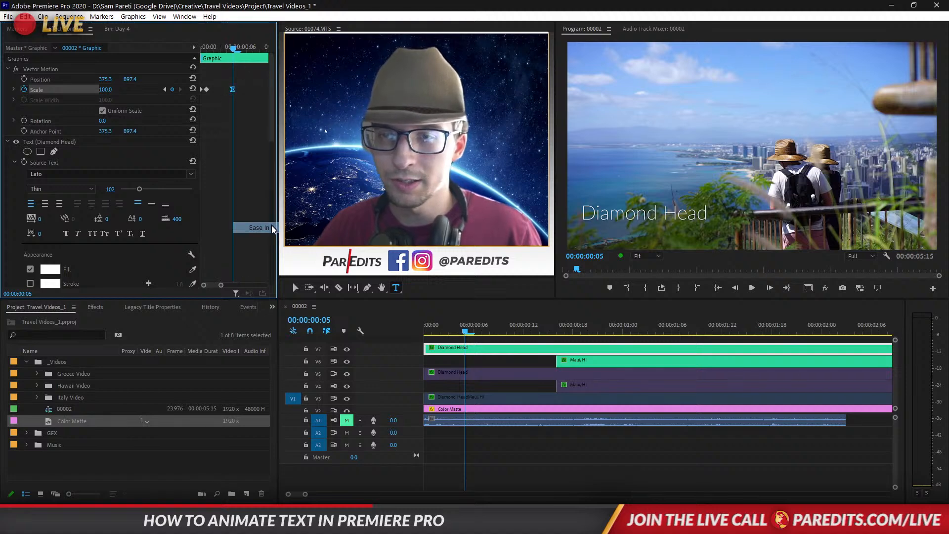
- Keyframe the scale of the "Maui, HI" copy on V6 at 100 on 00:00:00:16 and 110 on 00:00:00:17
{"action": "left_click", "coordinate": [558, 331]}
{"action": "left_click", "coordinate": [576, 360]}
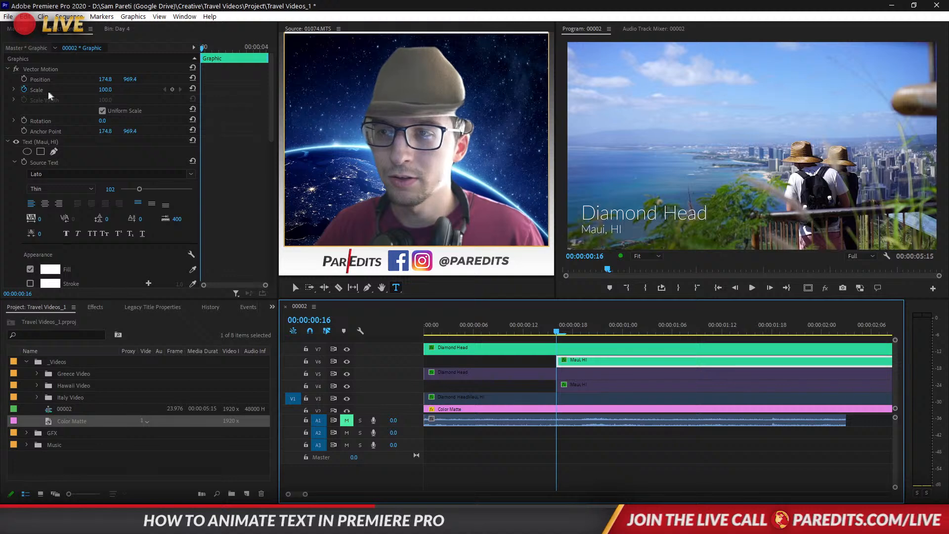
{"action": "left_click", "coordinate": [173, 89]}
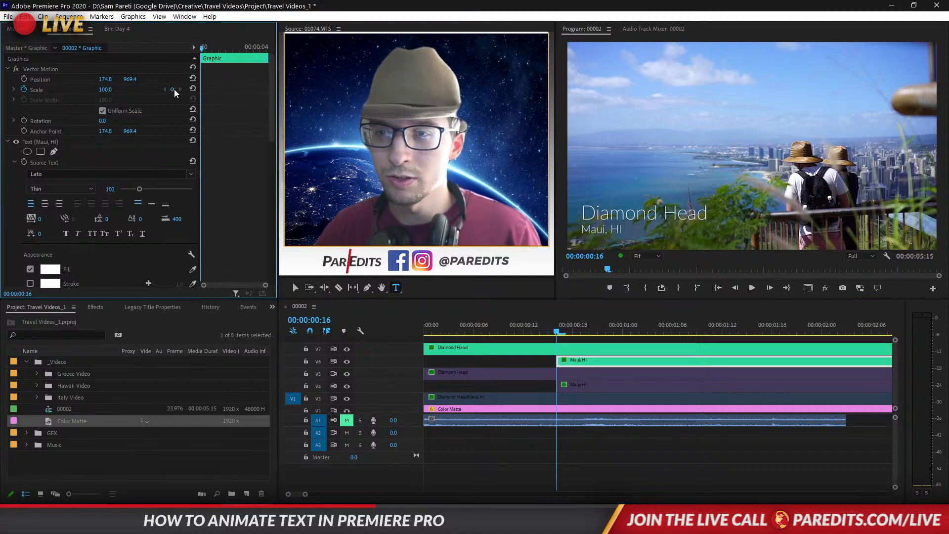
{"action": "left_click", "coordinate": [172, 89]}
{"action": "key", "text": "Right"}
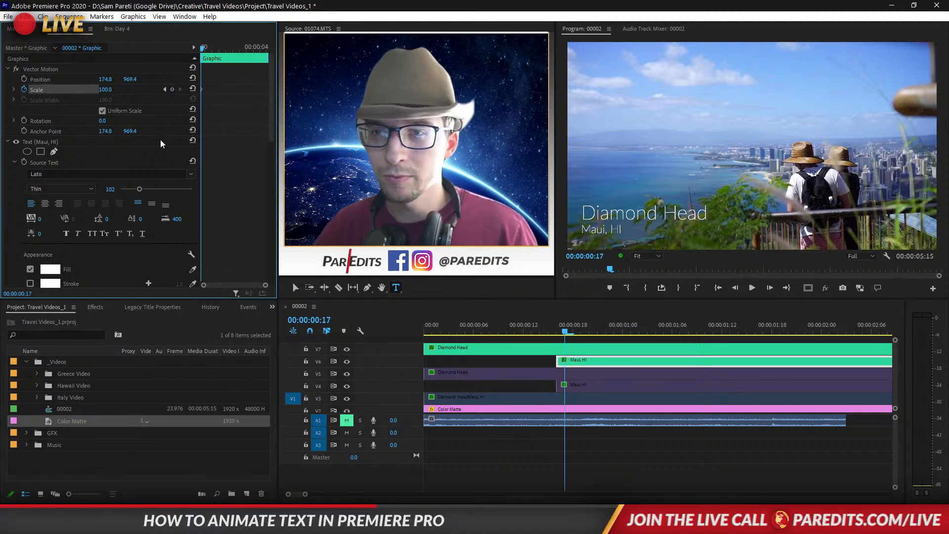
{"action": "left_click", "coordinate": [106, 89]}
{"action": "type", "text": "110"}
{"action": "key", "text": "Return"}
- Add a scale keyframe of 100 at 00:00:00:21 for the "Maui, HI" copy and apply Ease In to it
{"action": "key", "text": "space"}
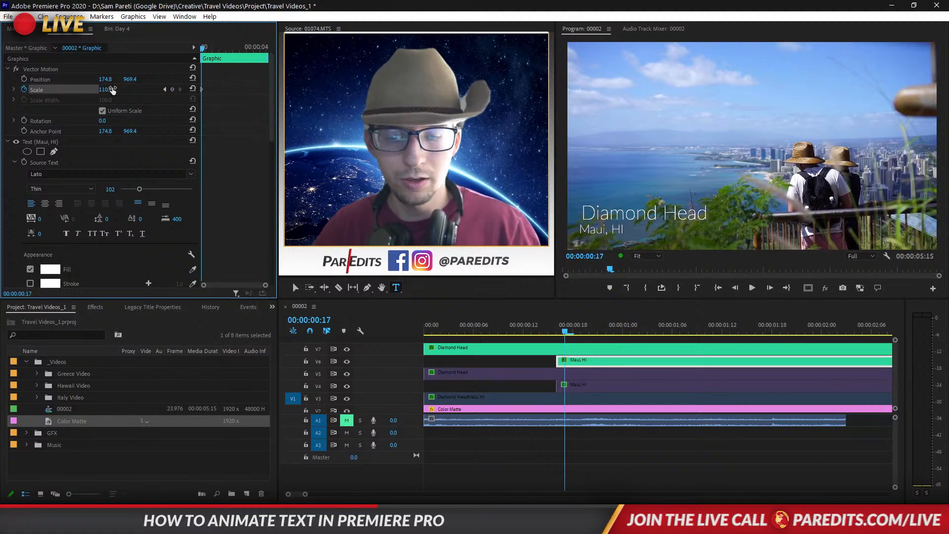
{"action": "left_click", "coordinate": [113, 90]}
{"action": "type", "text": "1"}
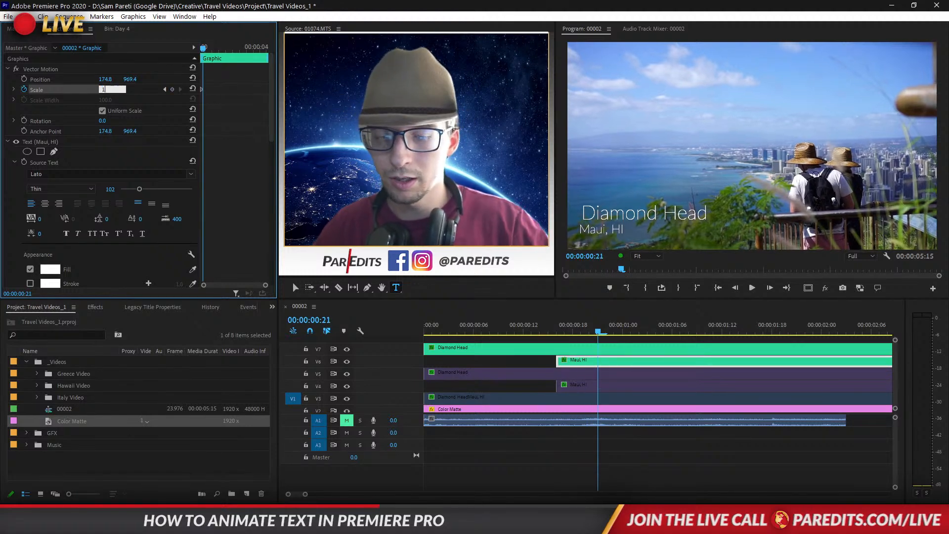
{"action": "type", "text": "00"}
{"action": "key", "text": "Return"}
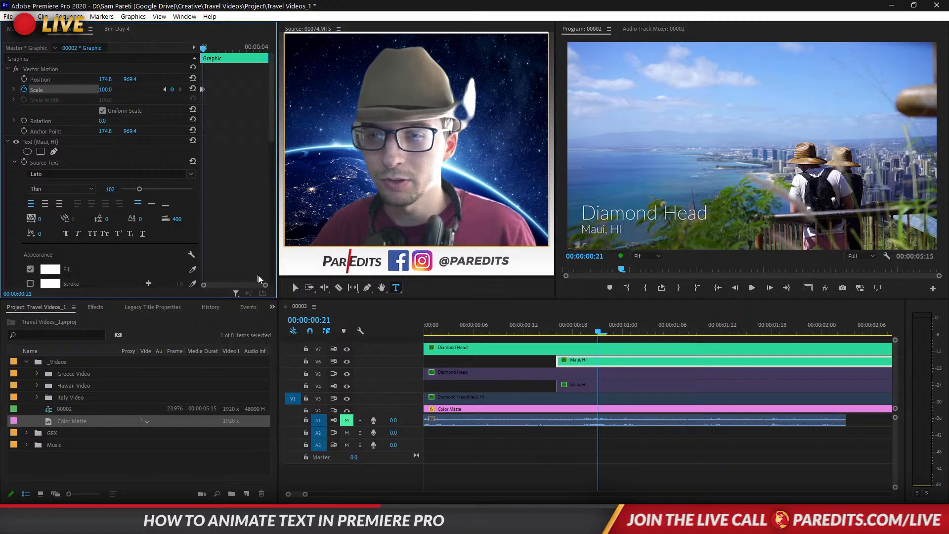
{"action": "left_click_drag", "start_coordinate": [267, 289], "coordinate": [248, 286]}
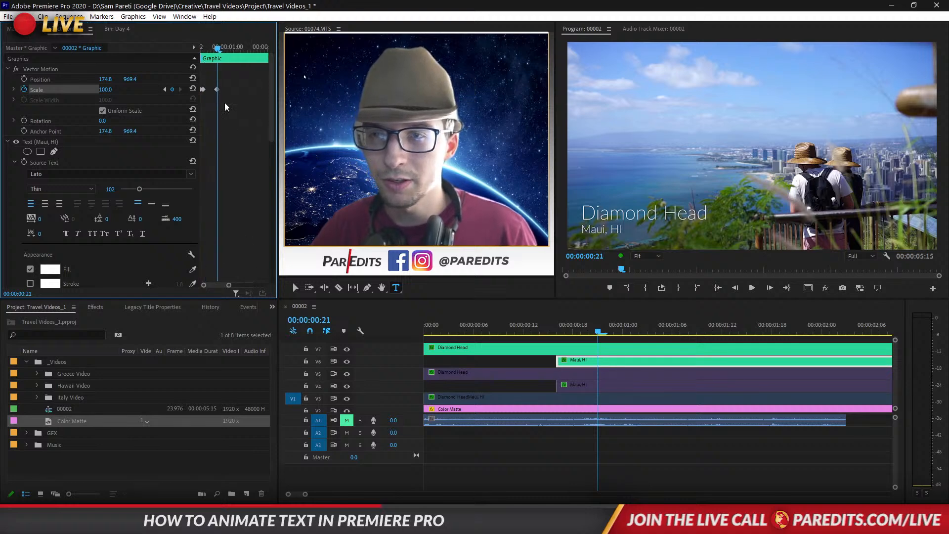
{"action": "right_click", "coordinate": [217, 90]}
{"action": "left_click", "coordinate": [263, 234]}
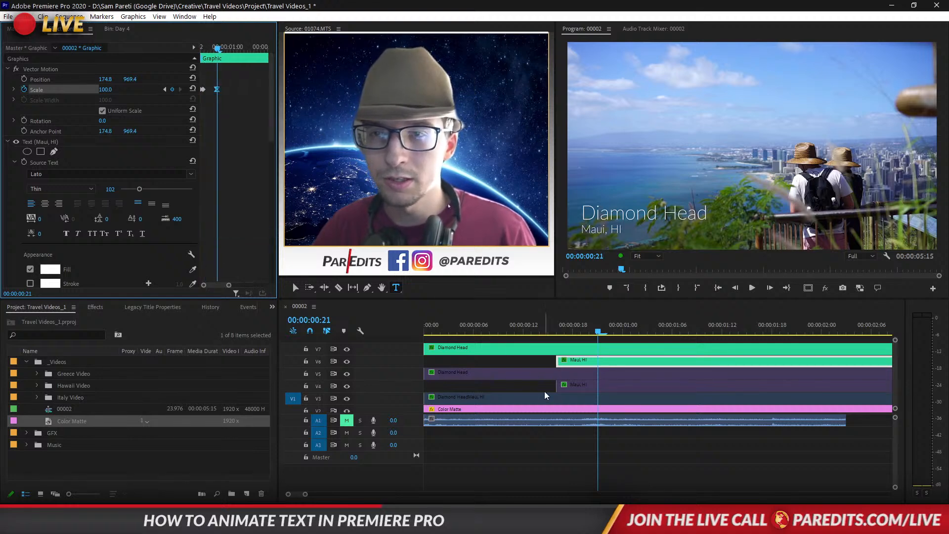
- Play the sequence from the start to review the scale-pop title animation, and return to the first frame
{"action": "left_click", "coordinate": [566, 334]}
{"action": "left_click_drag", "start_coordinate": [560, 327], "coordinate": [399, 322]}
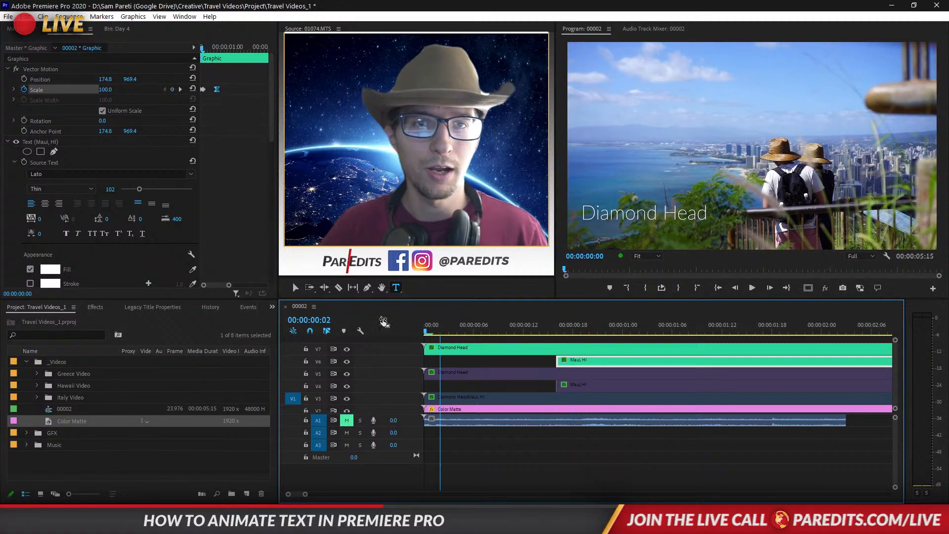
{"action": "left_click", "coordinate": [613, 453]}
{"action": "key", "text": "space"}
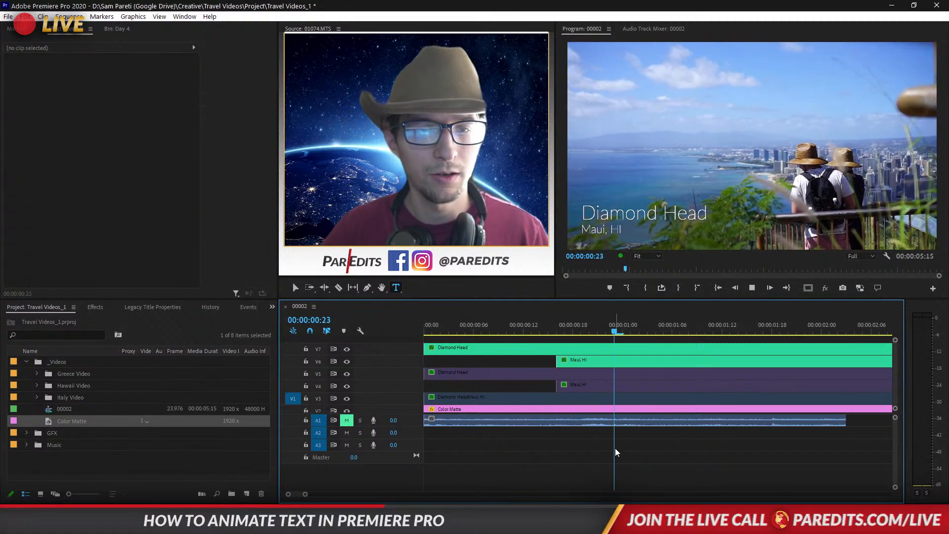
{"action": "left_click", "coordinate": [717, 288]}
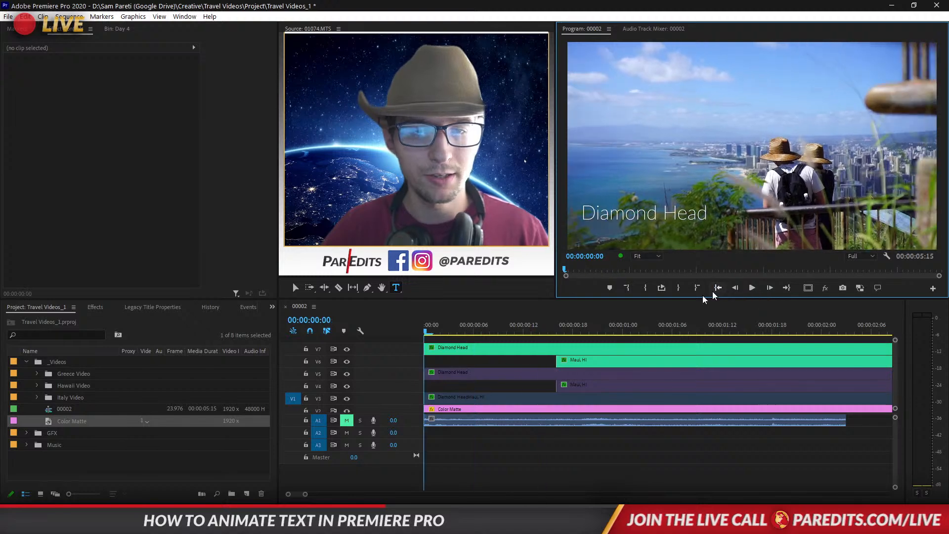
- Move the "Diamond Head" clip on V7 to start at 00:00:00:10 and play the sequence
{"action": "left_click_drag", "start_coordinate": [479, 347], "coordinate": [559, 346]}
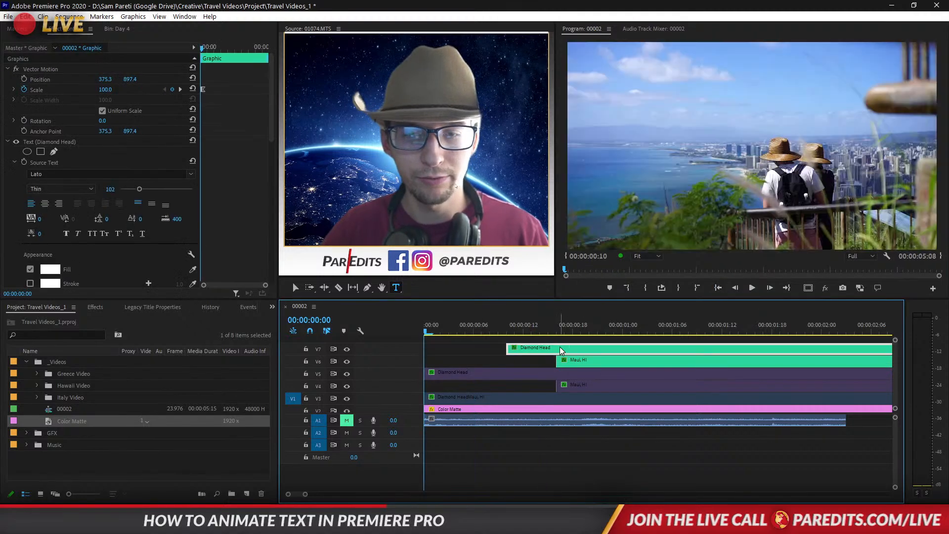
{"action": "key", "text": "space"}
{"action": "key", "text": "space"}
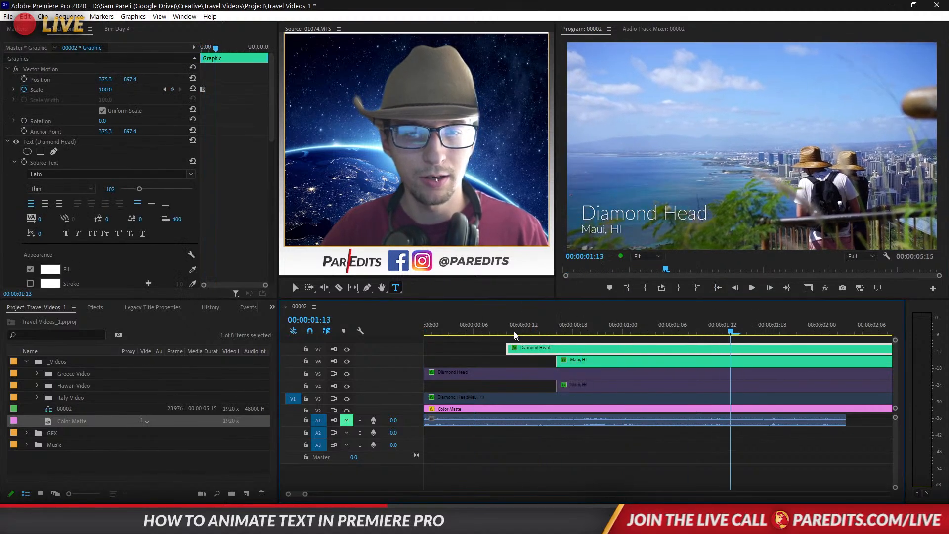
- Shift the "Diamond Head" clip on V7 to start about 7 frames into the sequence and play the title animation from the beginning
{"action": "left_click_drag", "start_coordinate": [523, 349], "coordinate": [500, 350]}
{"action": "left_click_drag", "start_coordinate": [467, 328], "coordinate": [391, 338]}
{"action": "key", "text": "space"}
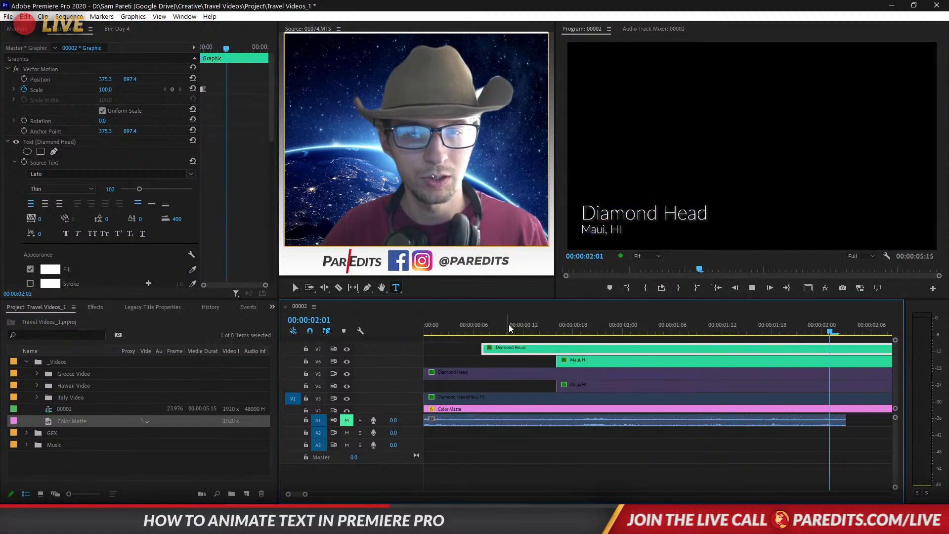
{"action": "left_click_drag", "start_coordinate": [509, 328], "coordinate": [369, 327]}
{"action": "key", "text": "space"}
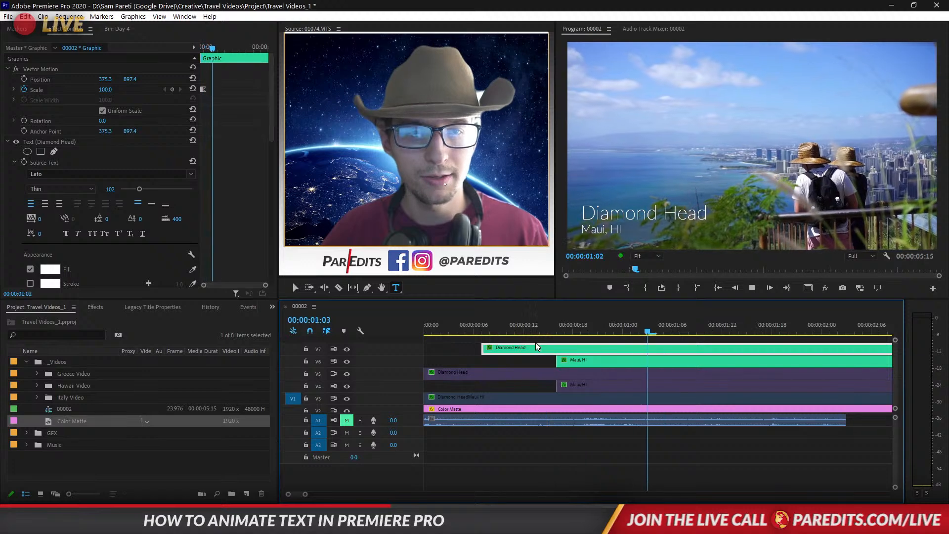
{"action": "key", "text": "space"}
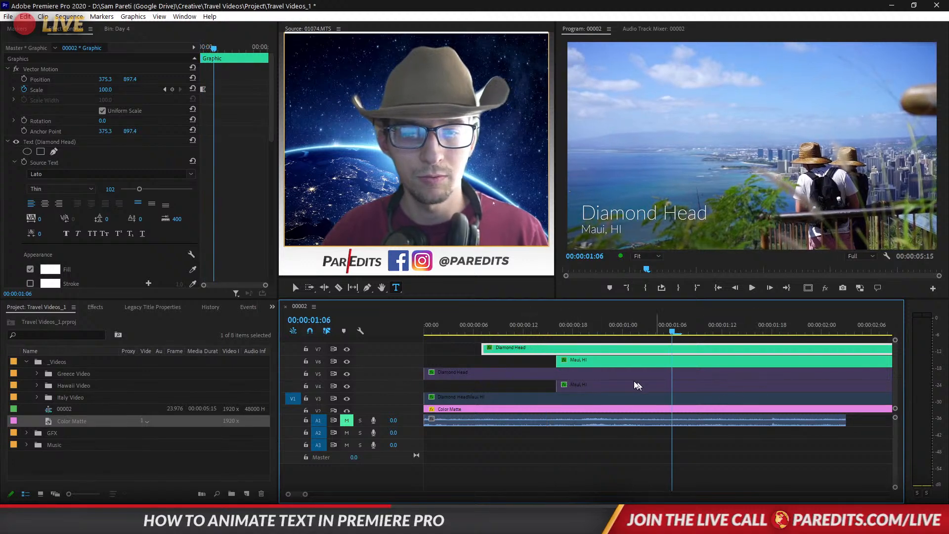
- Duplicate the "Diamond Head" clip from V7 onto a new V8 track, starting at about 00:00:01:03
{"action": "scroll", "coordinate": [601, 381], "scroll_direction": "down", "scroll_amount": 3}
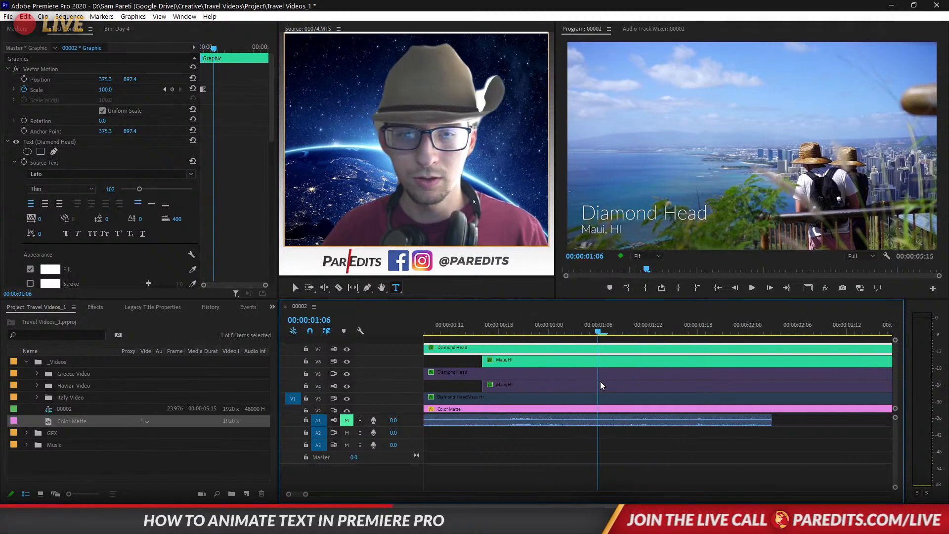
{"action": "left_click_drag", "start_coordinate": [535, 350], "coordinate": [704, 340]}
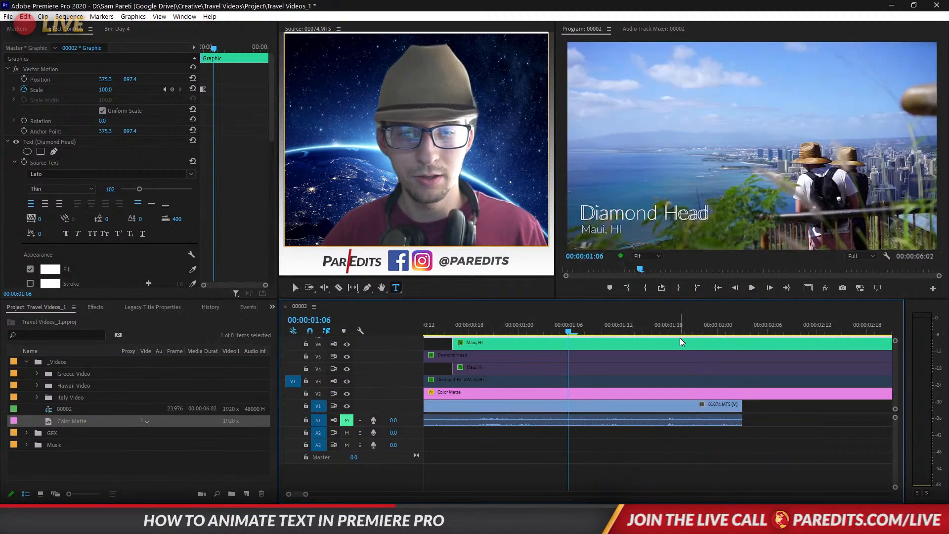
{"action": "scroll", "coordinate": [658, 380], "scroll_direction": "up", "scroll_amount": 1}
{"action": "scroll", "coordinate": [655, 377], "scroll_direction": "left", "scroll_amount": 1}
{"action": "scroll", "coordinate": [658, 376], "scroll_direction": "up", "scroll_amount": 3}
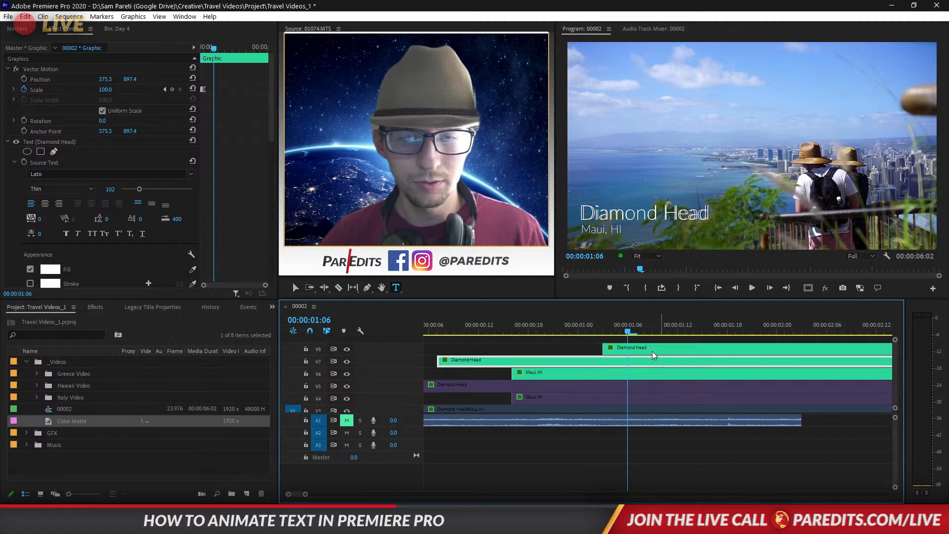
- At 00:00:01:12, move the V8 title copy into the sky above the hikers, at a position of about 1259.4, 357.4
{"action": "left_click", "coordinate": [46, 69]}
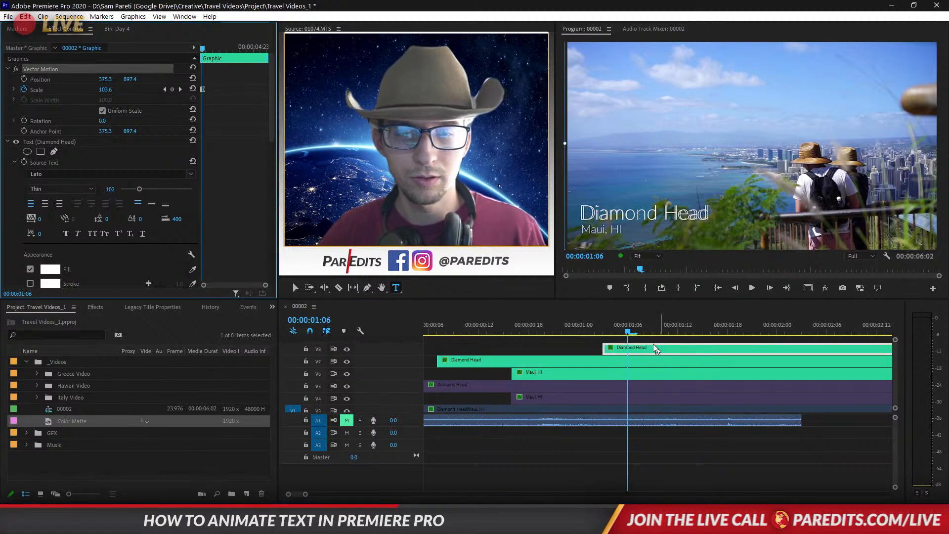
{"action": "left_click_drag", "start_coordinate": [646, 332], "coordinate": [678, 332]}
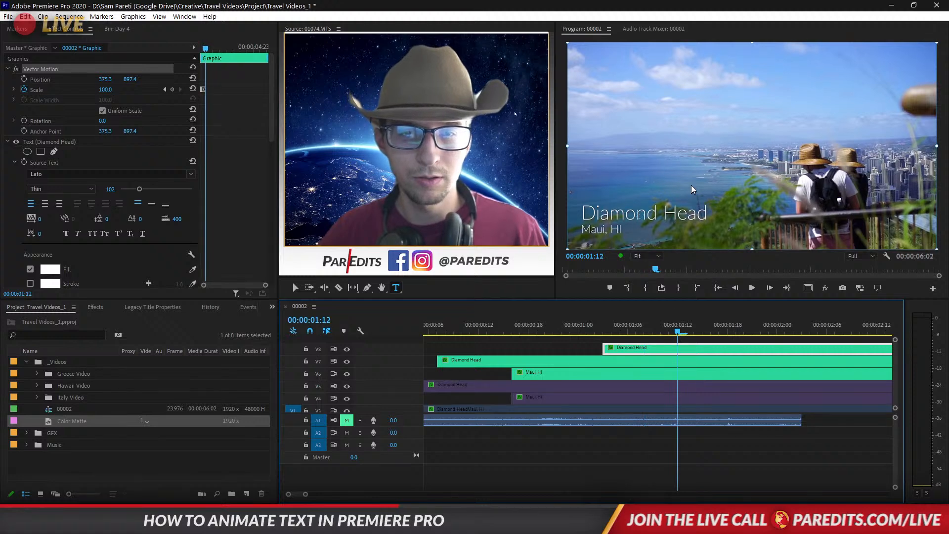
{"action": "left_click_drag", "start_coordinate": [691, 184], "coordinate": [868, 80]}
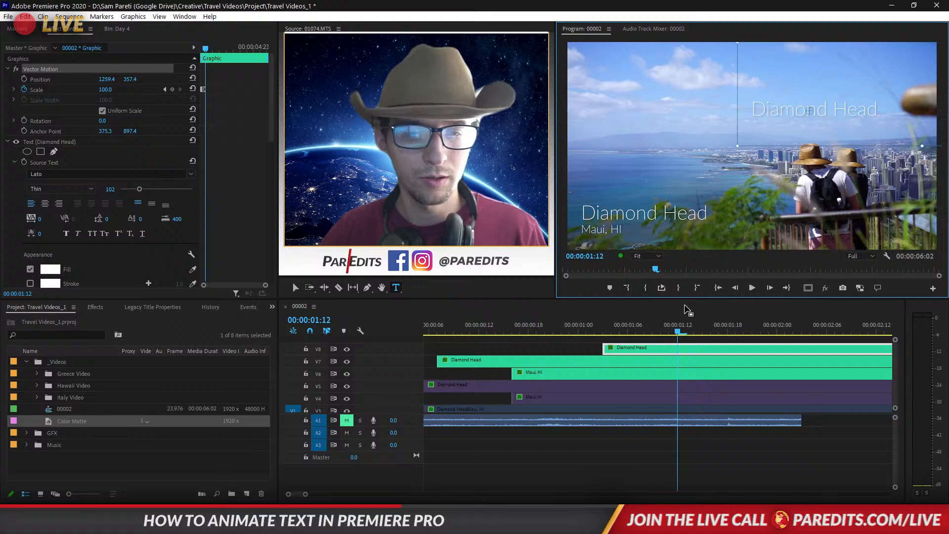
- Replace the V8 title's text with "These Guys have cool hats", split into two lines after "have"
{"action": "left_click", "coordinate": [537, 350]}
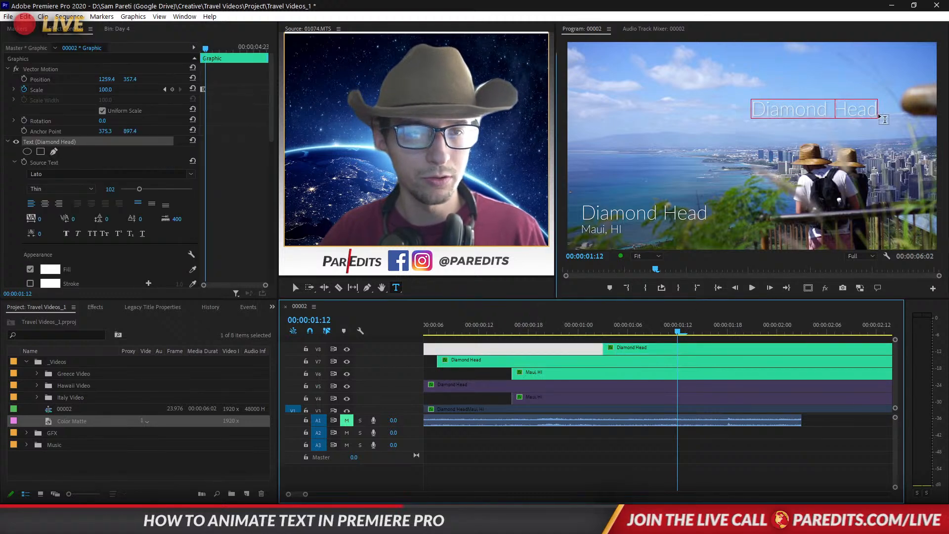
{"action": "left_click_drag", "start_coordinate": [879, 115], "coordinate": [695, 117]}
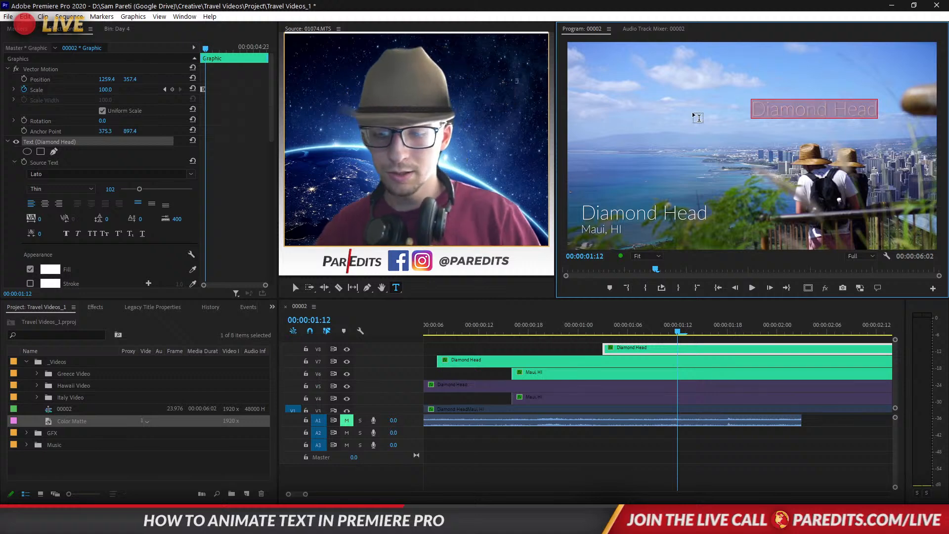
{"action": "type", "text": "The"}
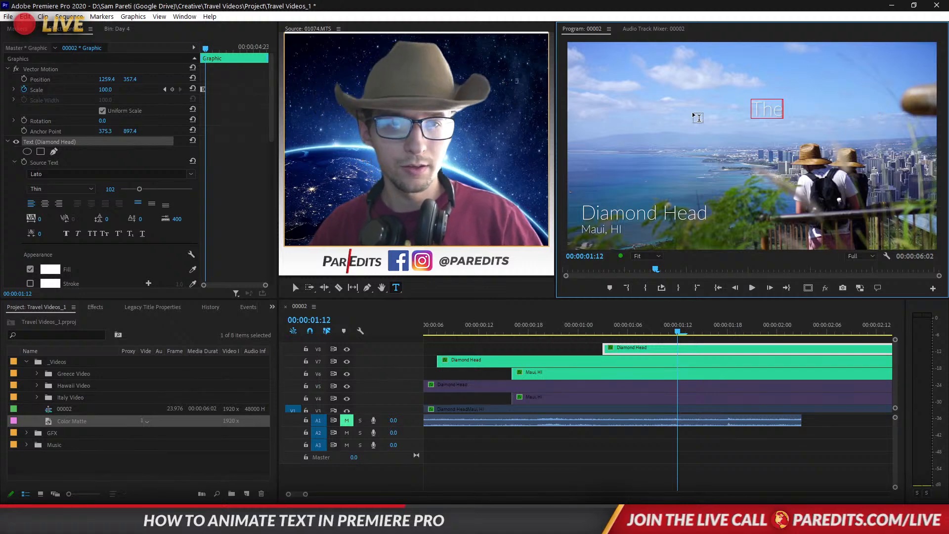
{"action": "type", "text": "se Guys ha"}
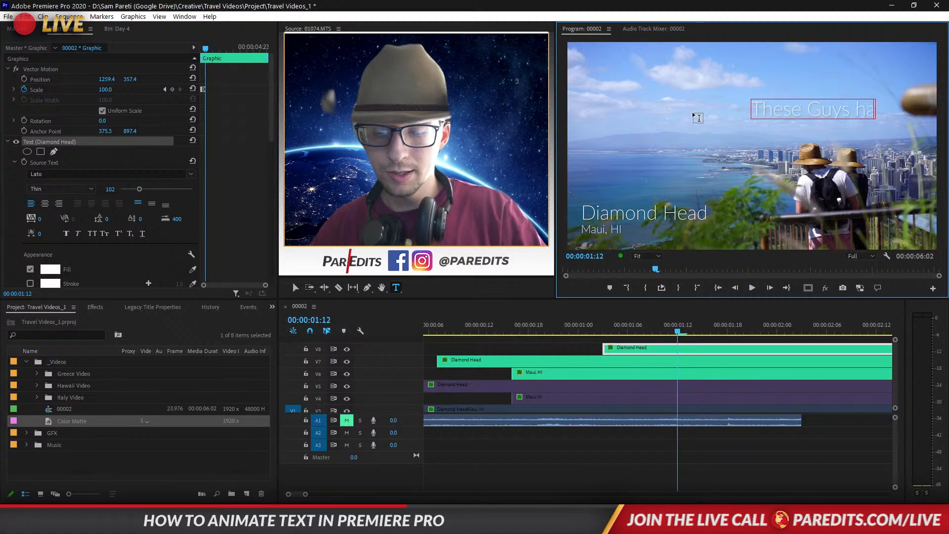
{"action": "type", "text": "ve cool "}
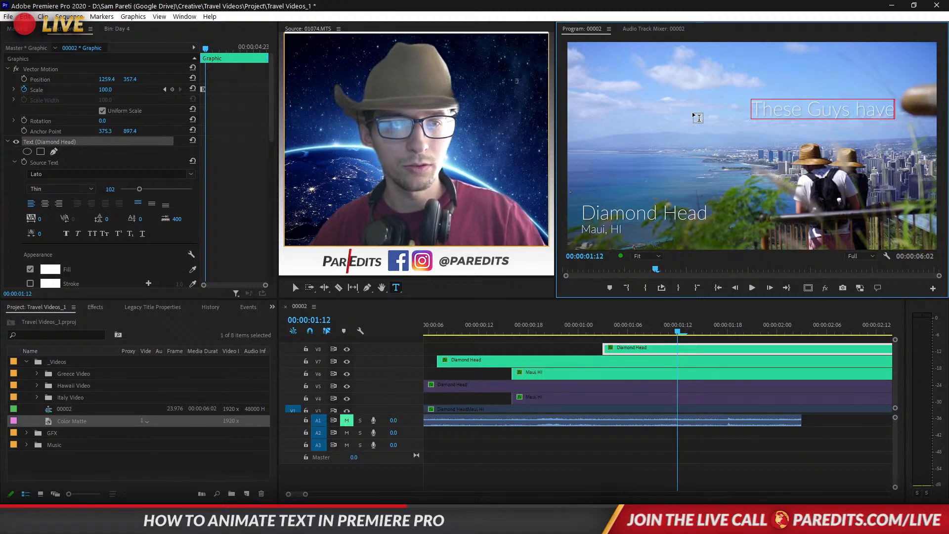
{"action": "type", "text": "hats"}
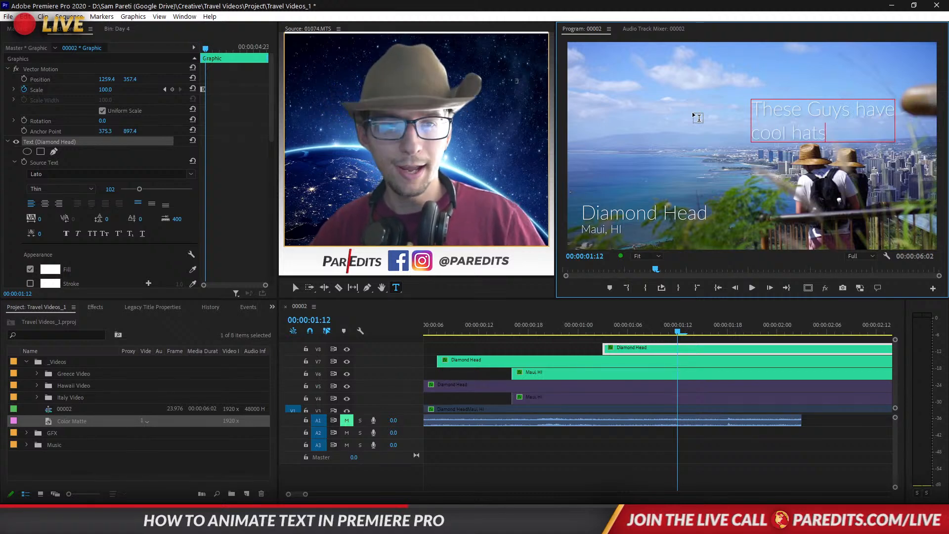
- Change the capital G in "Guys" to lowercase in the V8 title and turn off caps lock
{"action": "left_click", "coordinate": [820, 113]}
{"action": "key", "text": "BackSpace"}
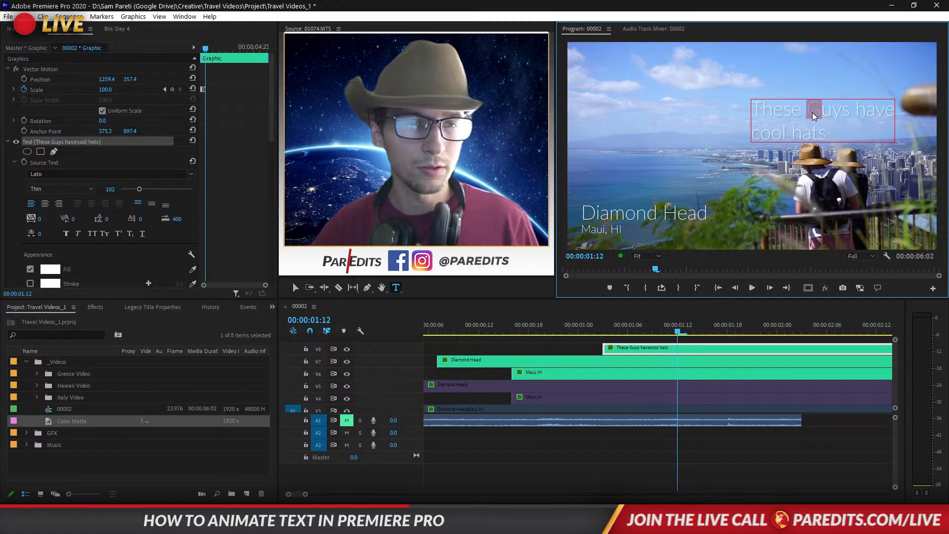
{"action": "type", "text": "g"}
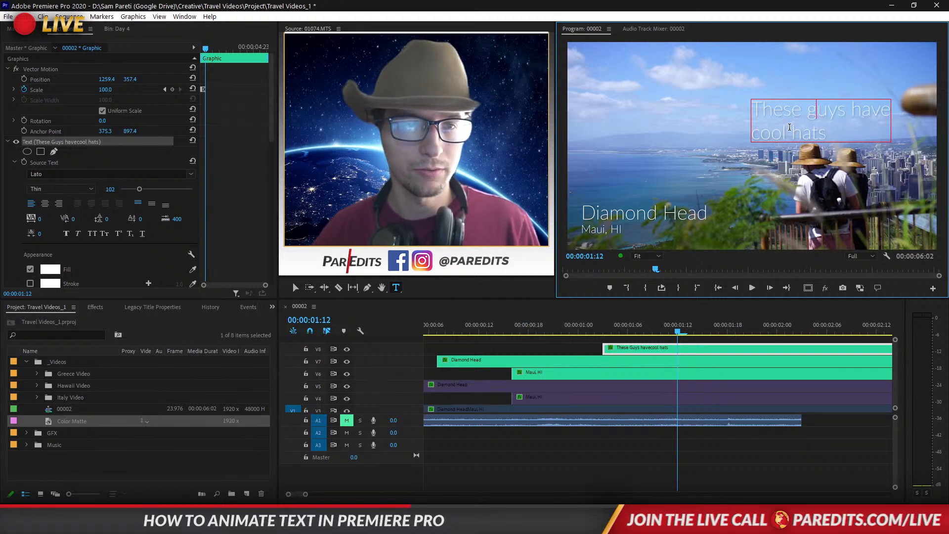
{"action": "key", "text": "Caps_Lock"}
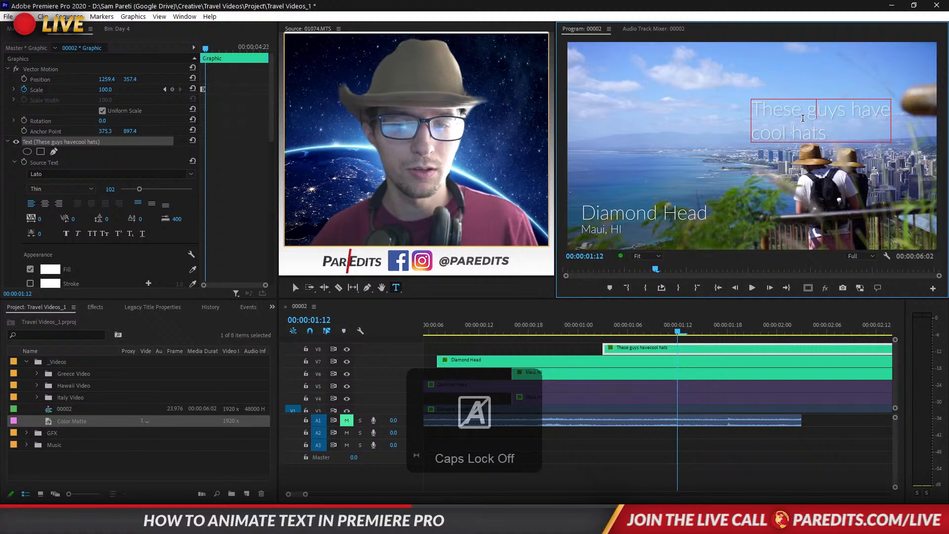
- Center-align all of the "These guys have cool hats" text and set its leading to -11
{"action": "key", "text": "ctrl+a"}
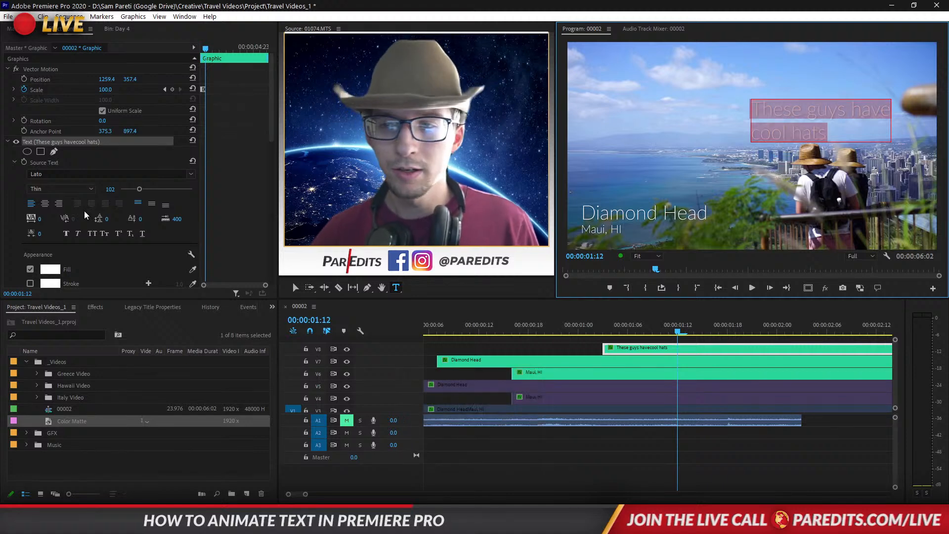
{"action": "left_click", "coordinate": [44, 205]}
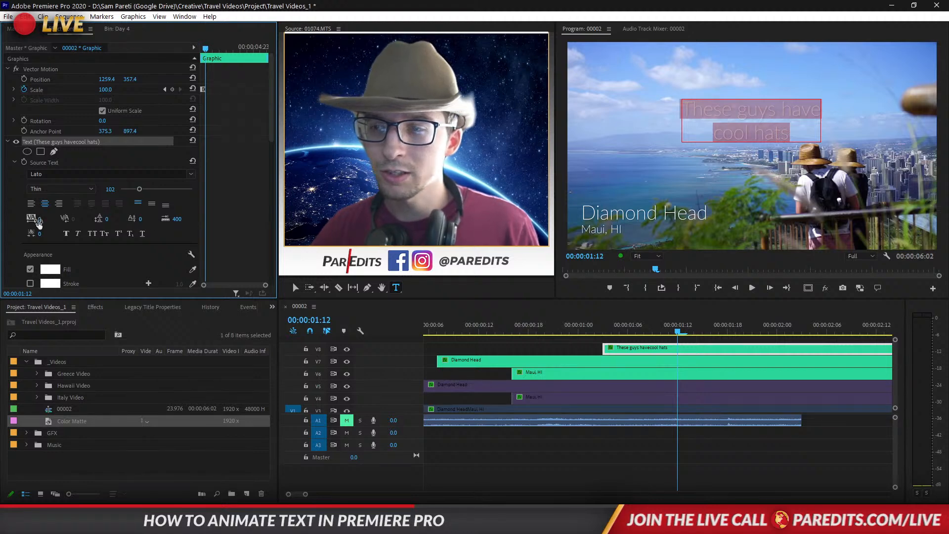
{"action": "left_click_drag", "start_coordinate": [109, 219], "coordinate": [99, 219]}
{"action": "left_click", "coordinate": [802, 113]}
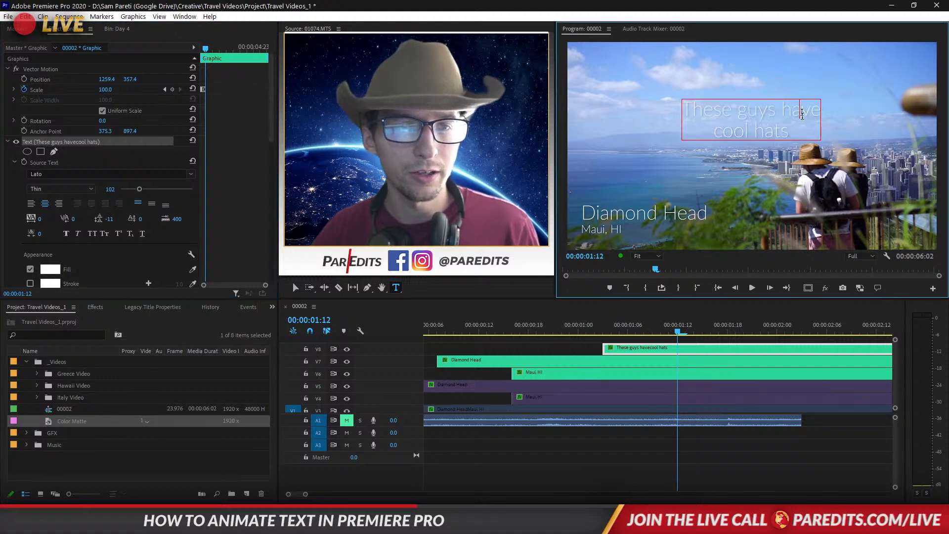
- Shift the hats title to position 1609.4, 323.4, and move its anchor point to the middle of the text at 66.4, 954.6
{"action": "left_click", "coordinate": [625, 346]}
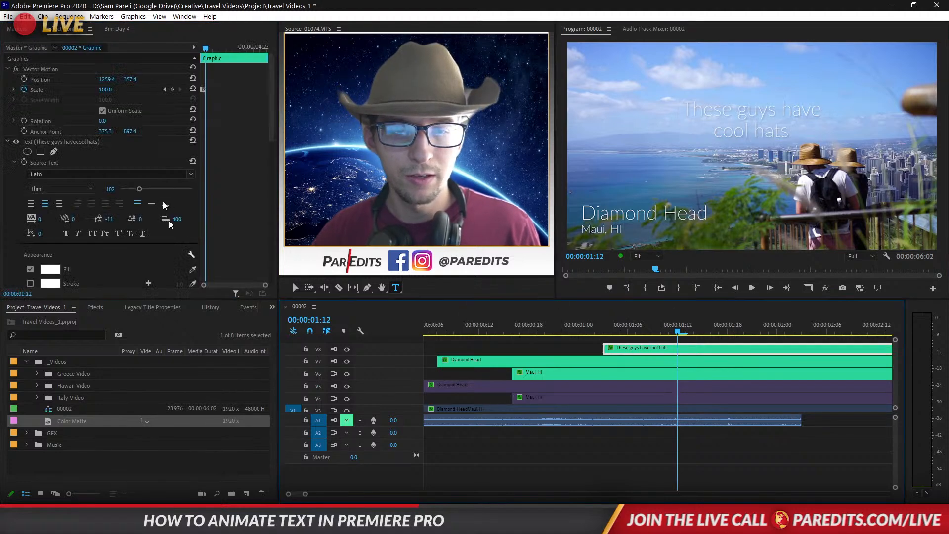
{"action": "left_click_drag", "start_coordinate": [107, 79], "coordinate": [47, 80]}
{"action": "left_click_drag", "start_coordinate": [130, 79], "coordinate": [133, 79]}
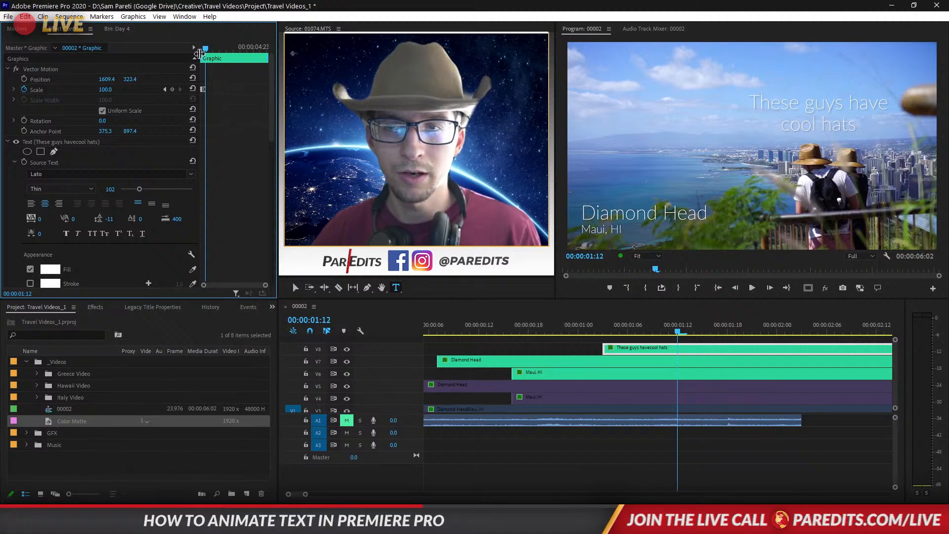
{"action": "left_click", "coordinate": [47, 133]}
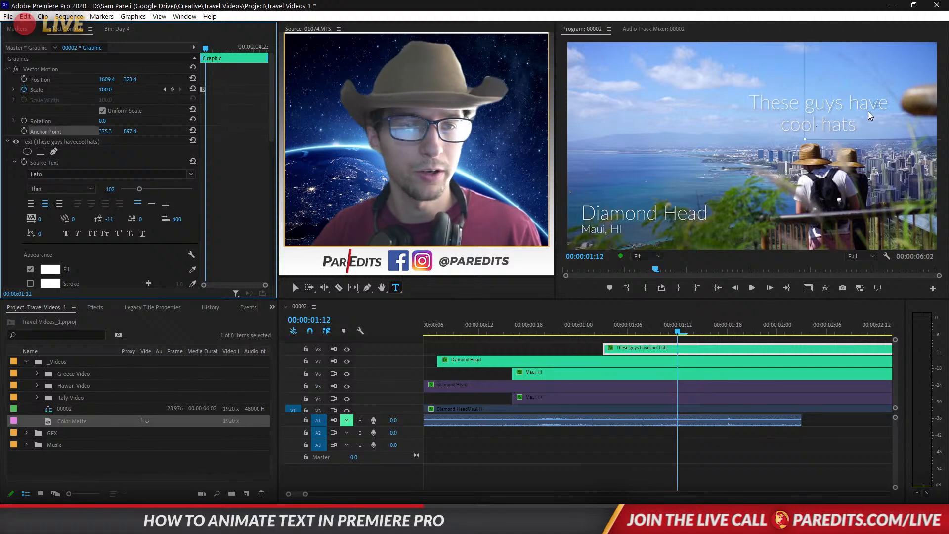
{"action": "left_click_drag", "start_coordinate": [874, 105], "coordinate": [818, 118]}
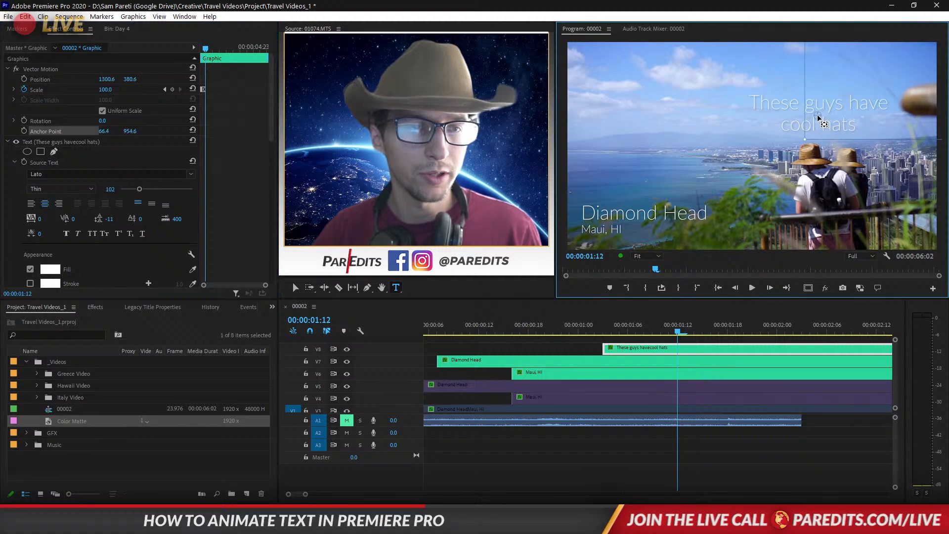
- Play the sequence around the hats title and again from the beginning to review all the title animations
{"action": "left_click", "coordinate": [571, 331]}
{"action": "key", "text": "space"}
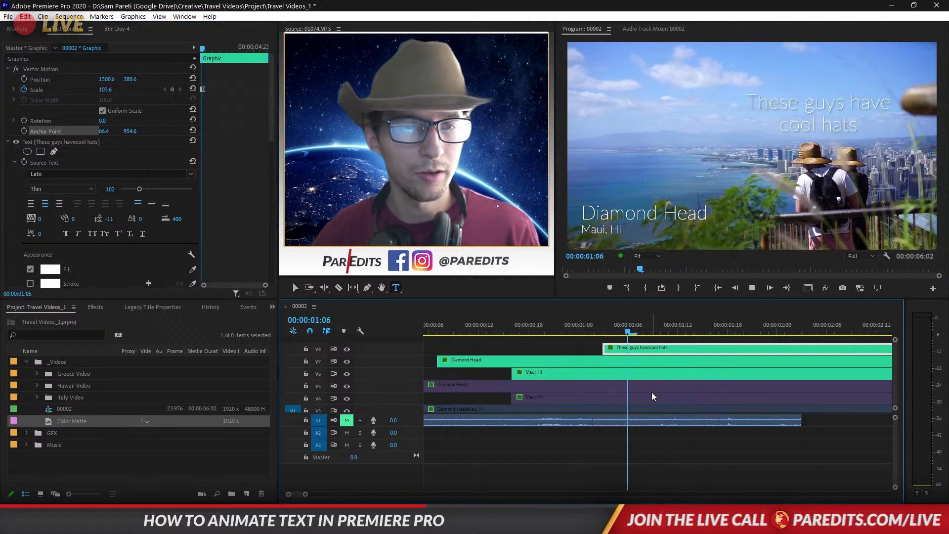
{"action": "left_click", "coordinate": [534, 326]}
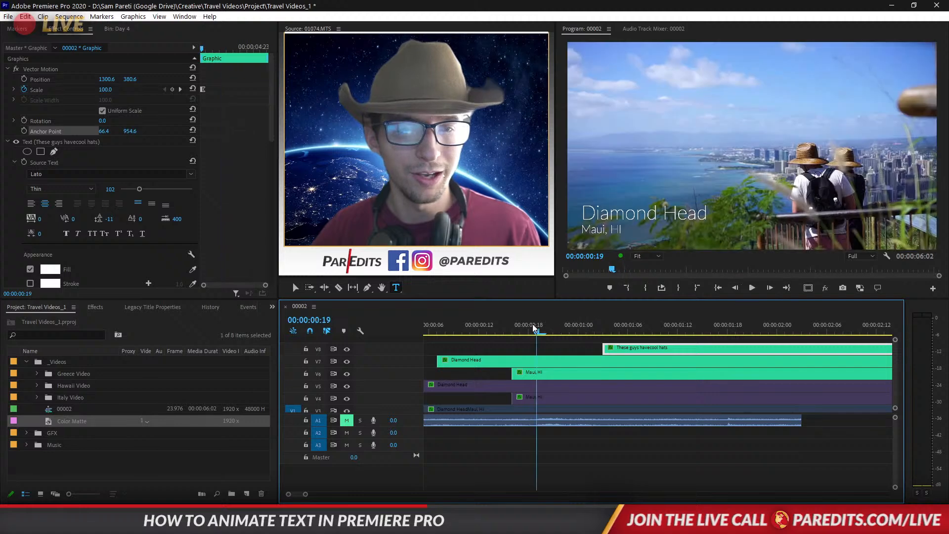
{"action": "key", "text": "space"}
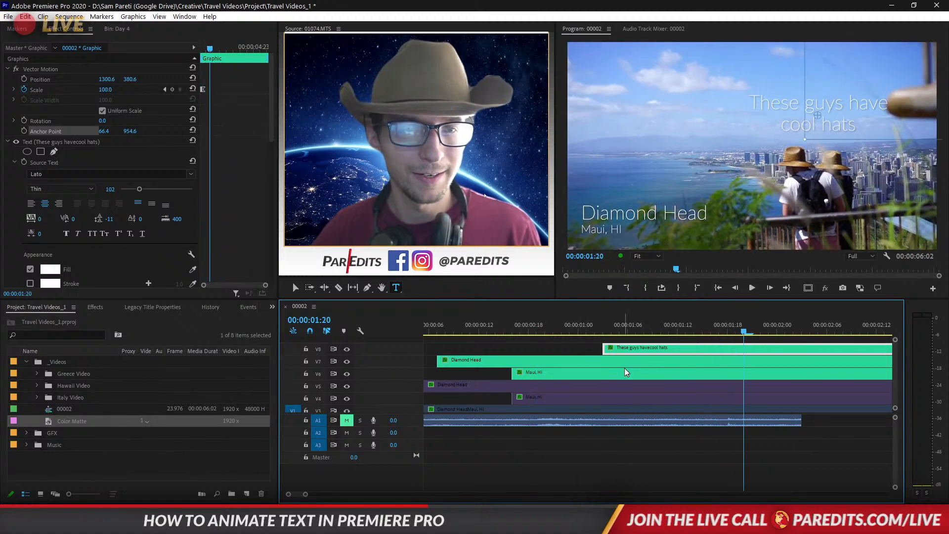
{"action": "left_click_drag", "start_coordinate": [620, 326], "coordinate": [379, 337]}
{"action": "key", "text": "space"}
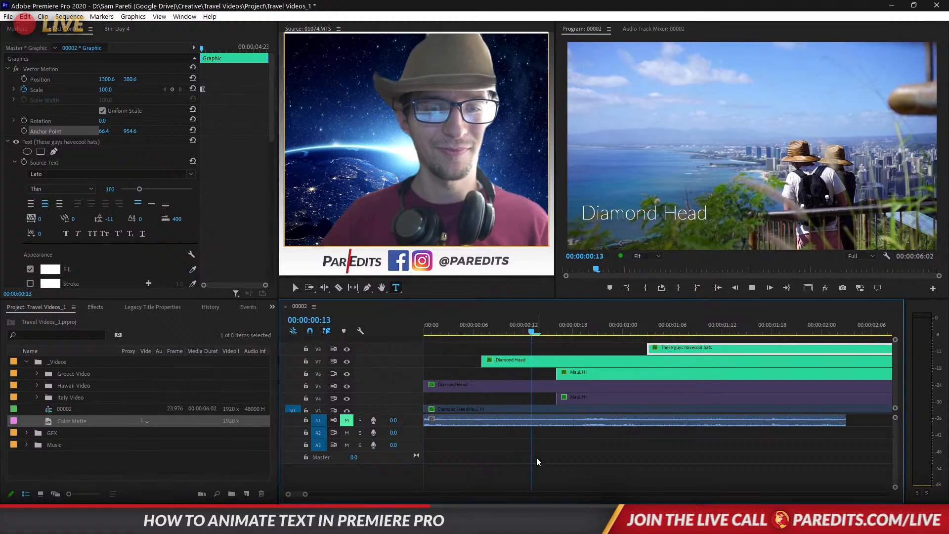
{"action": "key", "text": "space"}
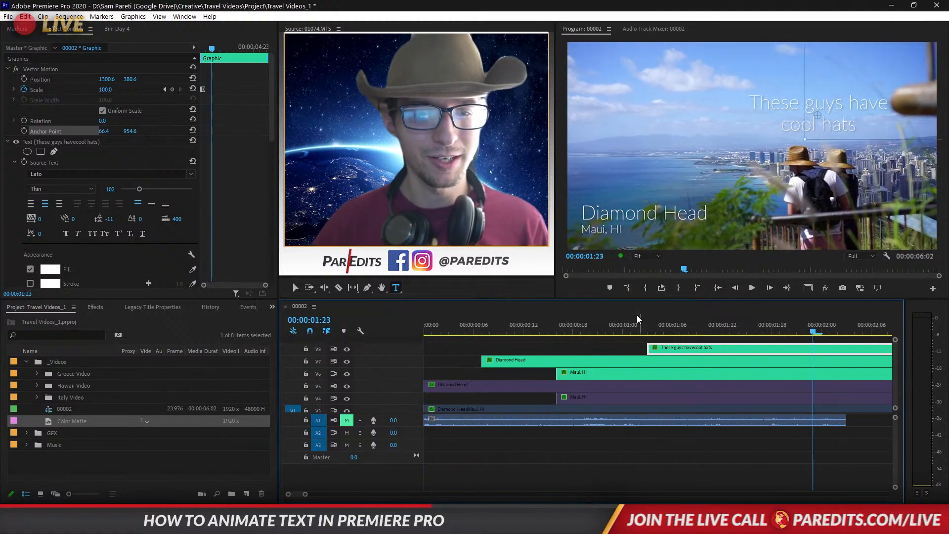
- Apply faux bold to all of the "These guys have cool hats" text and set its font style to Black
{"action": "left_click", "coordinate": [66, 234]}
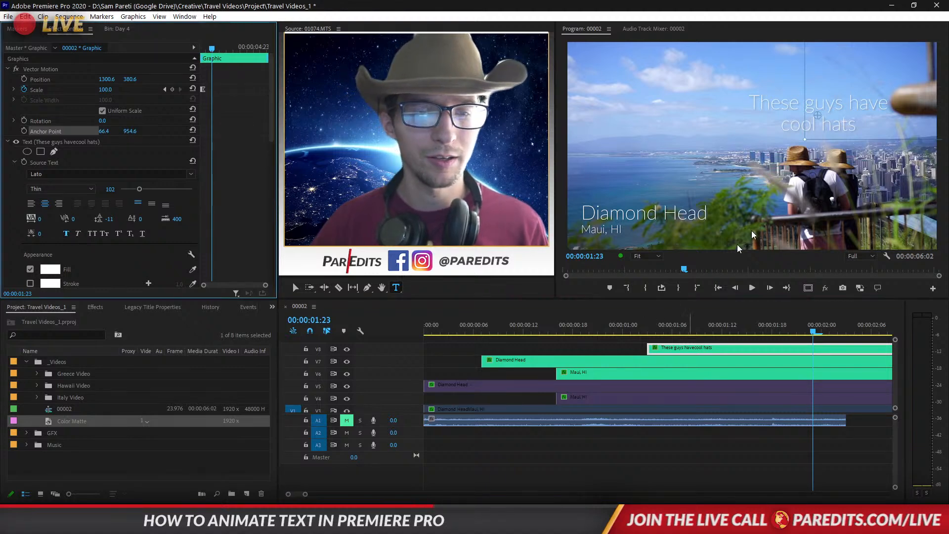
{"action": "left_click", "coordinate": [835, 125]}
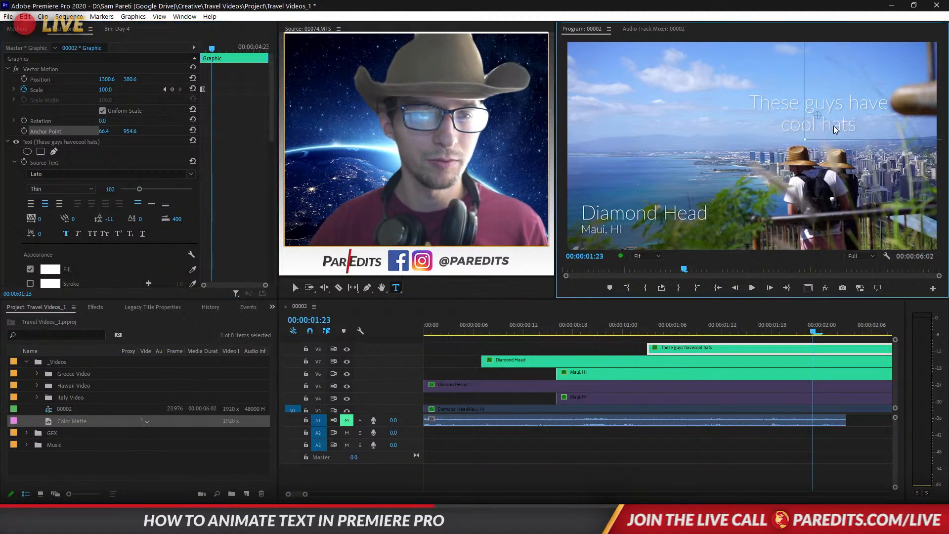
{"action": "left_click", "coordinate": [788, 338]}
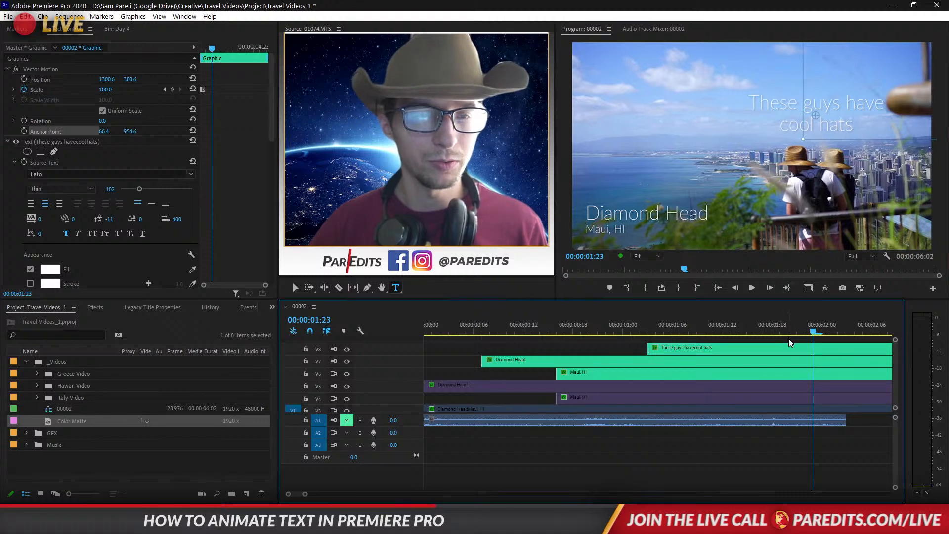
{"action": "left_click", "coordinate": [817, 123]}
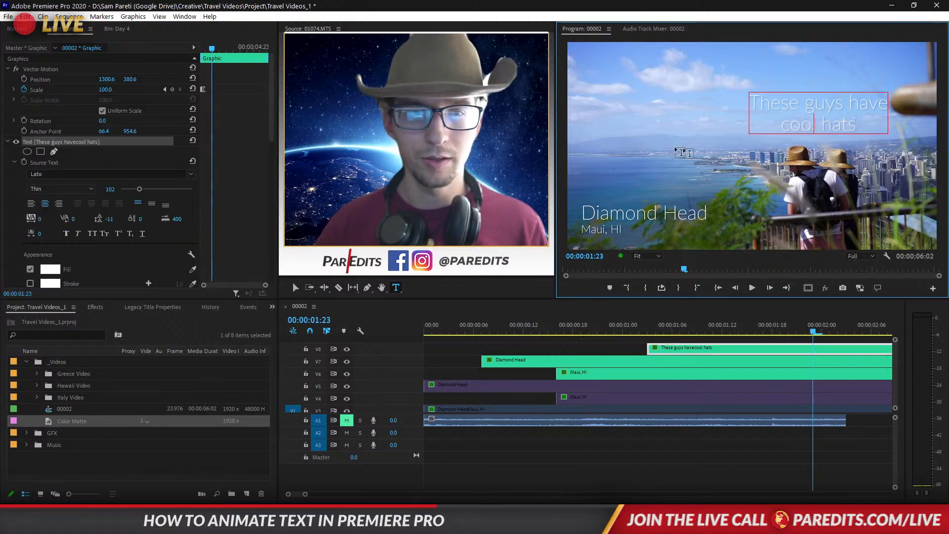
{"action": "key", "text": "ctrl+a"}
{"action": "left_click", "coordinate": [67, 233]}
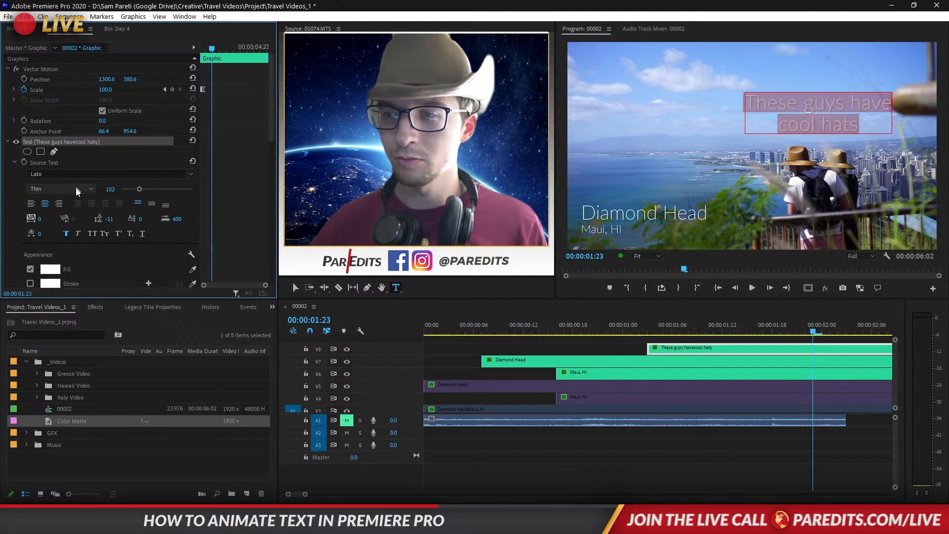
{"action": "left_click", "coordinate": [75, 189]}
{"action": "left_click", "coordinate": [64, 244]}
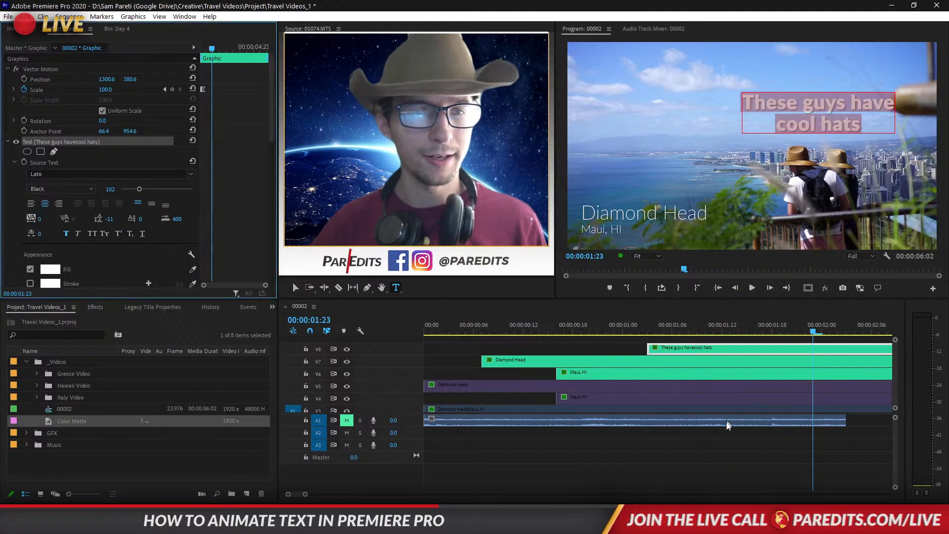
- Deselect the hats title and play the sequence from the start to review the bolder text
{"action": "left_click", "coordinate": [733, 445]}
{"action": "left_click", "coordinate": [719, 290]}
{"action": "key", "text": "space"}
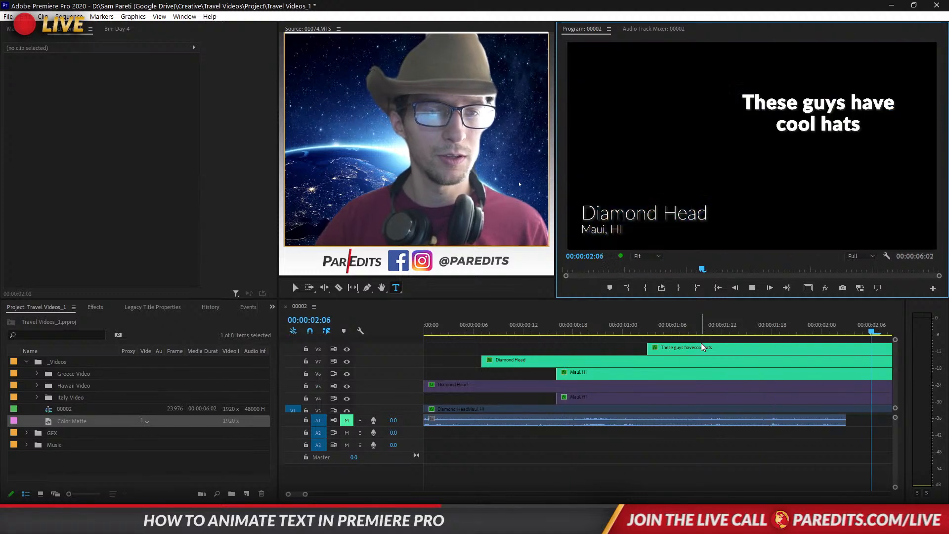
{"action": "key", "text": "space"}
- Split all tracks at the end of the audio clip, 00:00:02:03, and delete everything after the cut
{"action": "key", "text": "c"}
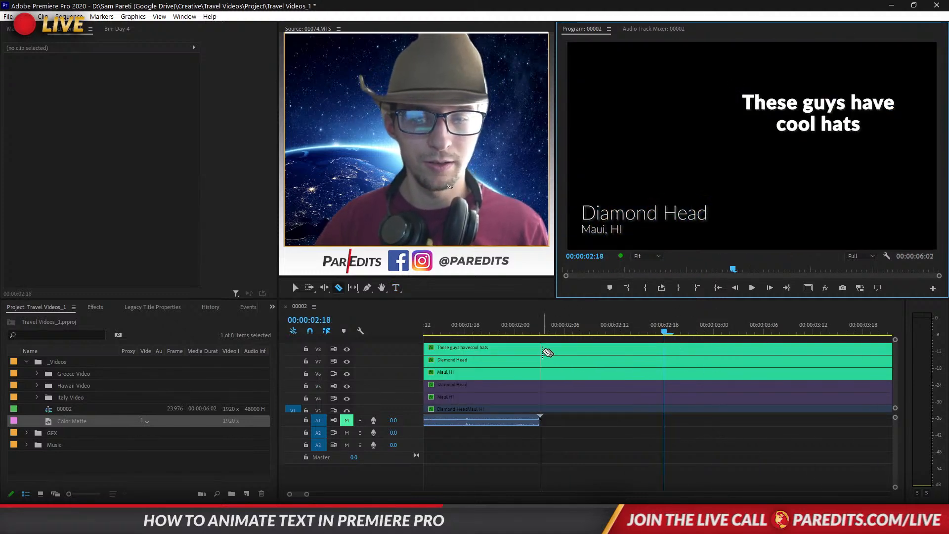
{"action": "left_click", "coordinate": [541, 352], "text": "shift"}
{"action": "key", "text": "v"}
{"action": "left_click_drag", "start_coordinate": [587, 450], "coordinate": [608, 349]}
{"action": "key", "text": "Delete"}
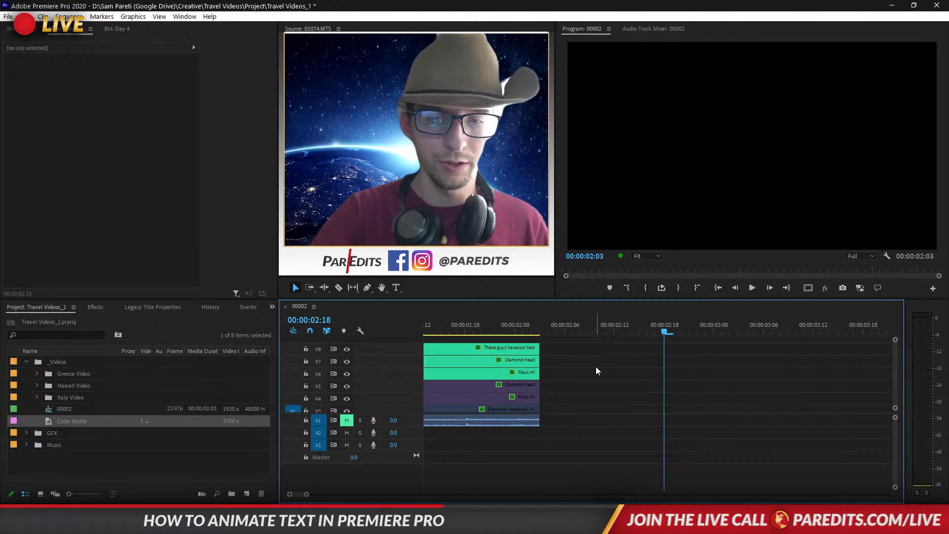
{"action": "key", "text": "backslash"}
{"action": "scroll", "coordinate": [469, 367], "scroll_direction": "down", "scroll_amount": 2}
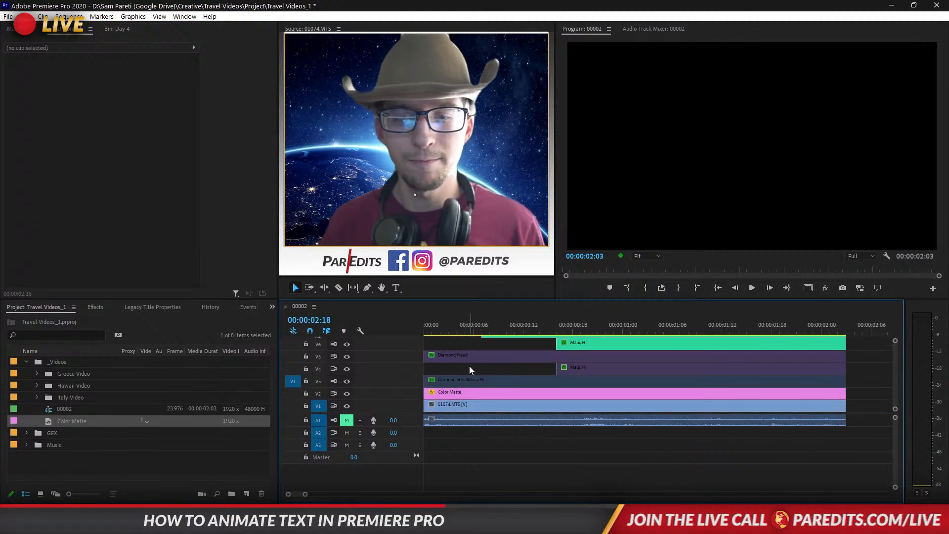
{"action": "scroll", "coordinate": [470, 366], "scroll_direction": "up", "scroll_amount": 2}
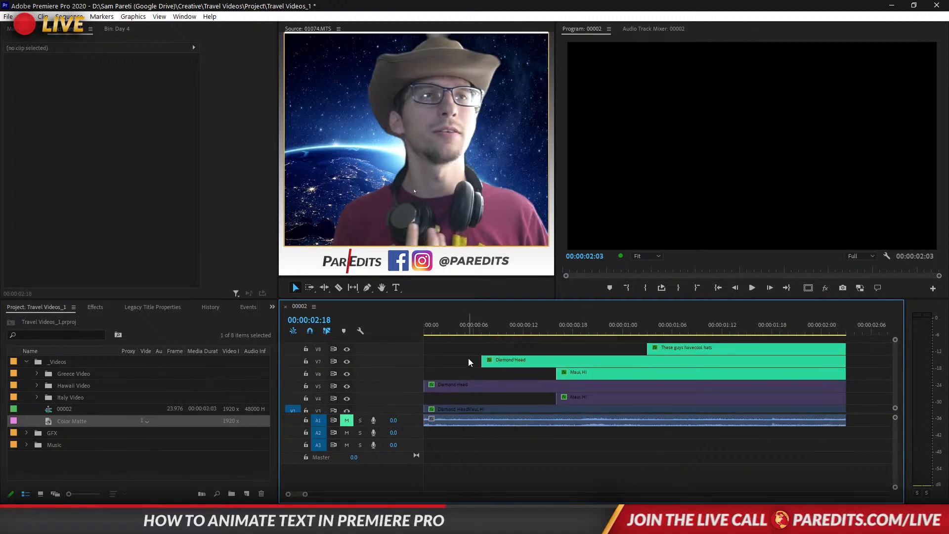
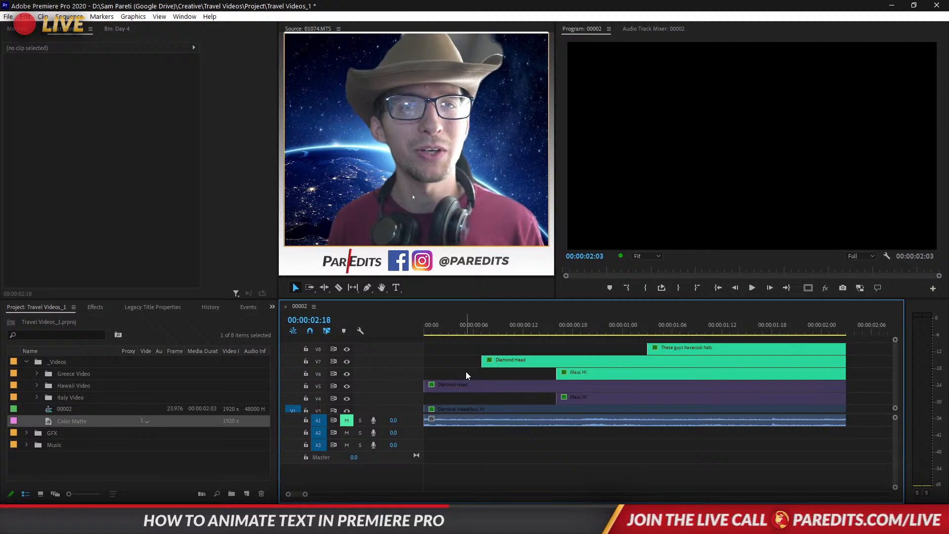
{"action": "left_click", "coordinate": [454, 362]}
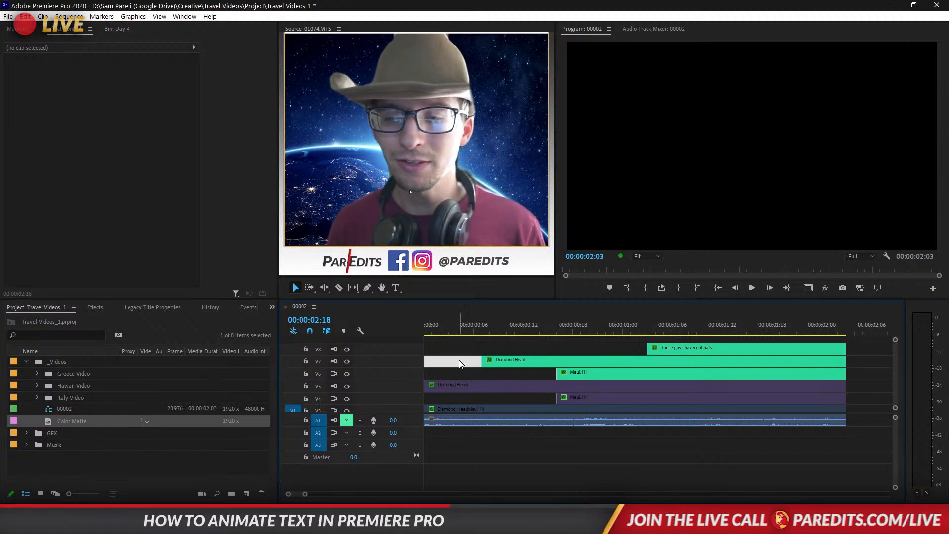
{"action": "left_click", "coordinate": [471, 348]}
{"action": "left_click", "coordinate": [486, 346]}
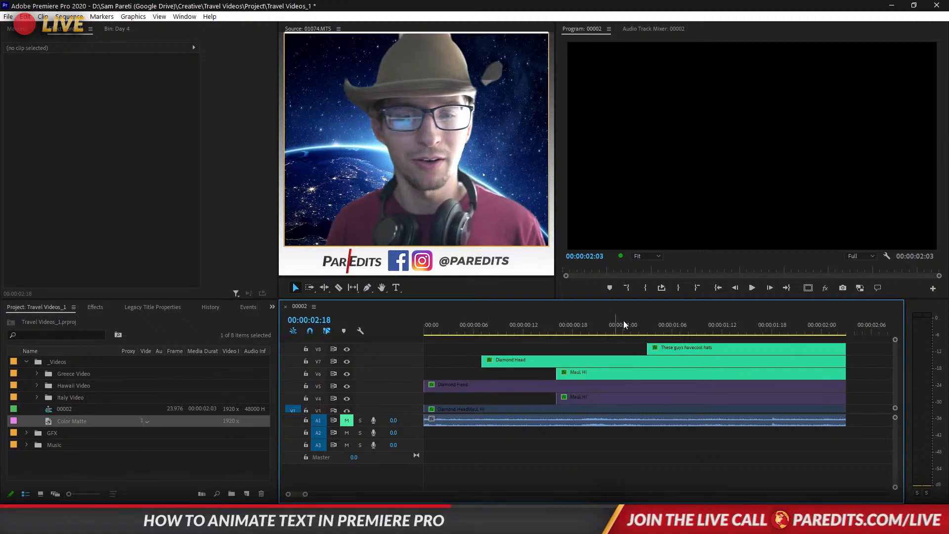
- Return to the sequence start, duplicate the disabled combined "Diamond Head / Maui, HI" title onto a new track above the hats title, and enable the copy
{"action": "left_click_drag", "start_coordinate": [624, 325], "coordinate": [405, 326]}
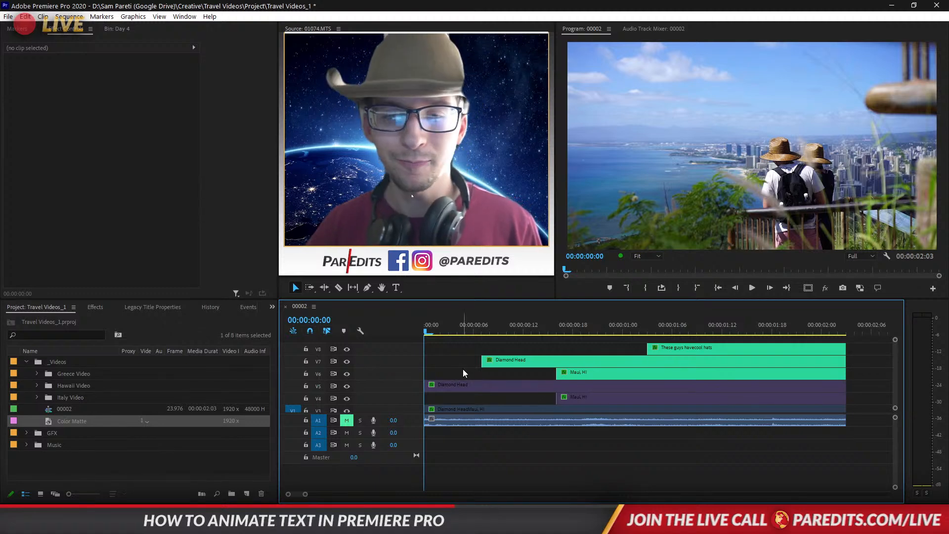
{"action": "left_click", "coordinate": [478, 385]}
{"action": "left_click", "coordinate": [477, 401]}
{"action": "left_click", "coordinate": [477, 409]}
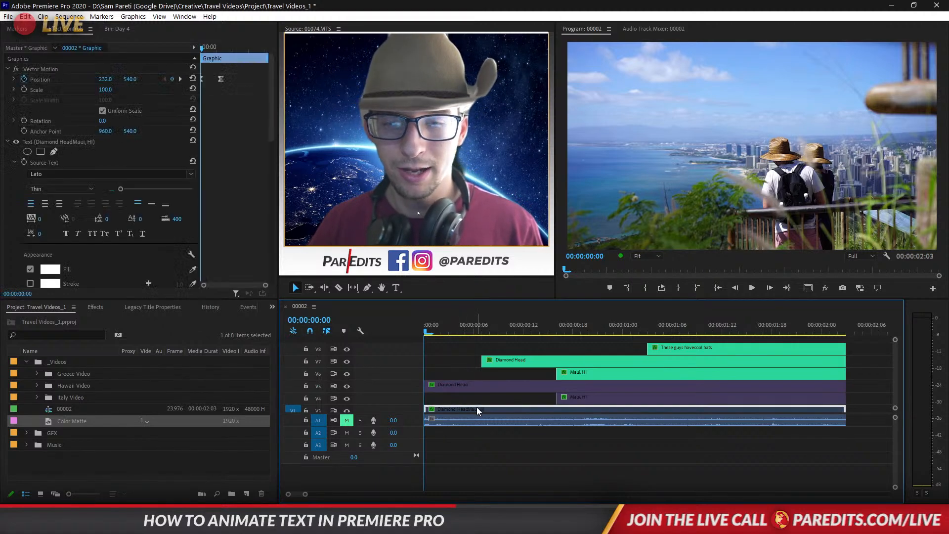
{"action": "scroll", "coordinate": [470, 346], "scroll_direction": "down", "scroll_amount": 2}
{"action": "left_click", "coordinate": [468, 345]}
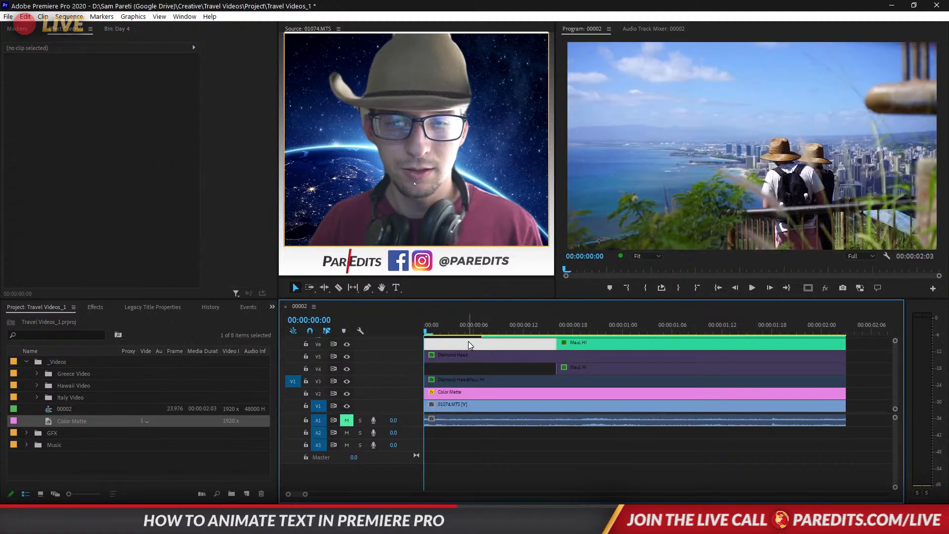
{"action": "scroll", "coordinate": [473, 355], "scroll_direction": "up", "scroll_amount": 2}
{"action": "right_click", "coordinate": [471, 349]}
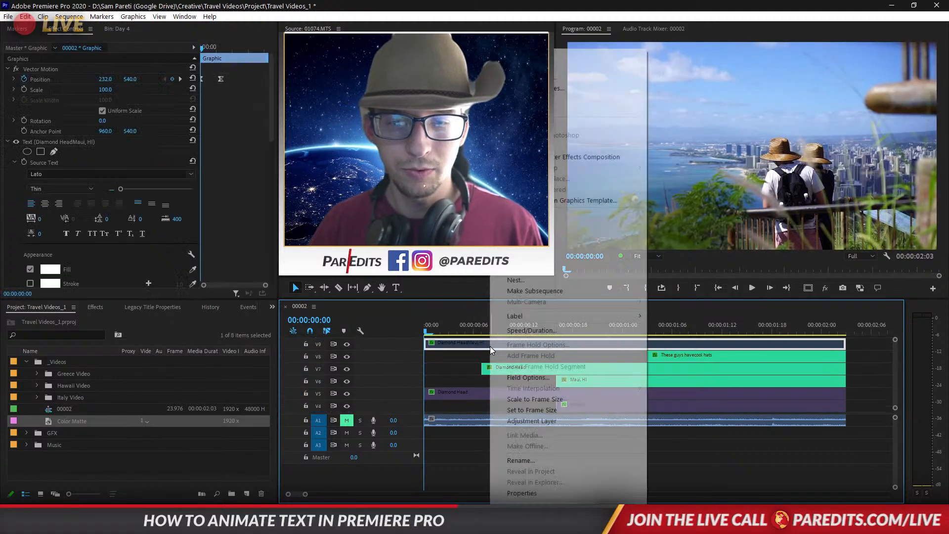
{"action": "key", "text": "Escape"}
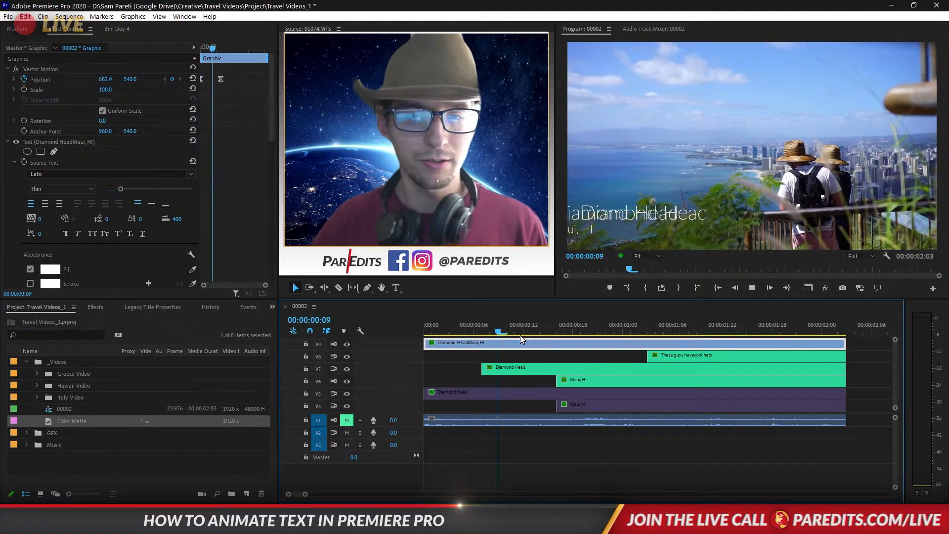
- Disable the "These guys have cool hats" title and the separate green "Diamond Head" and "Maui, HI" titles beneath it
{"action": "key", "text": "space"}
{"action": "scroll", "coordinate": [474, 382], "scroll_direction": "down", "scroll_amount": 2}
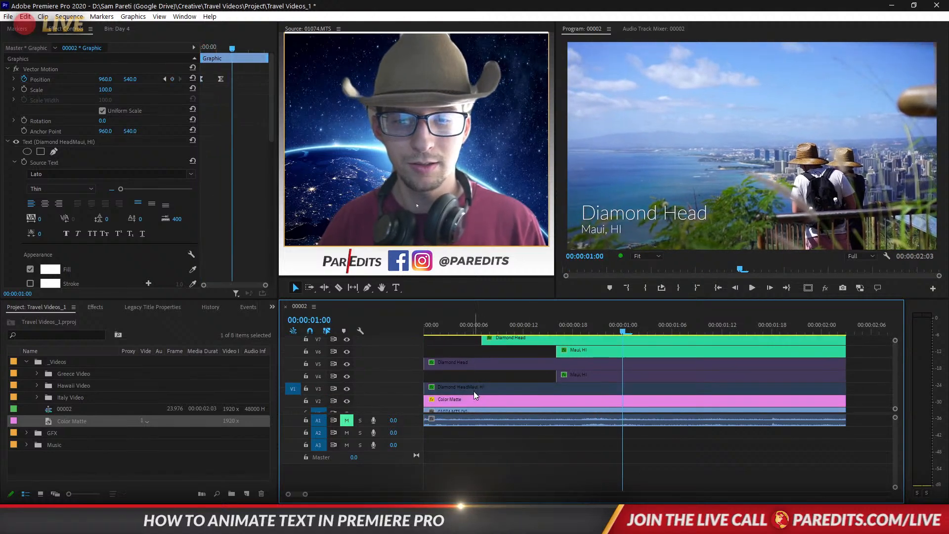
{"action": "left_click", "coordinate": [473, 378]}
{"action": "scroll", "coordinate": [485, 376], "scroll_direction": "up", "scroll_amount": 1}
{"action": "scroll", "coordinate": [484, 375], "scroll_direction": "up", "scroll_amount": 1}
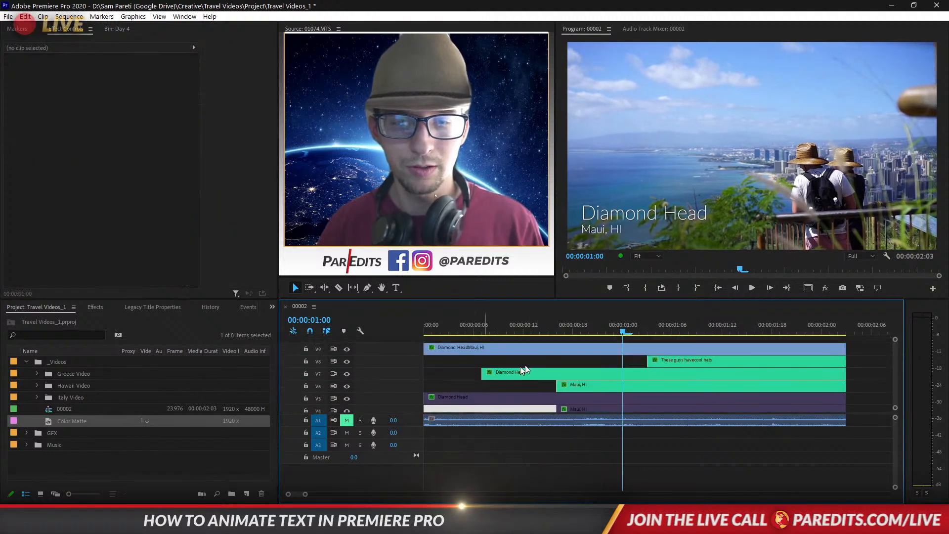
{"action": "left_click_drag", "start_coordinate": [553, 357], "coordinate": [682, 385]}
{"action": "right_click", "coordinate": [681, 385]}
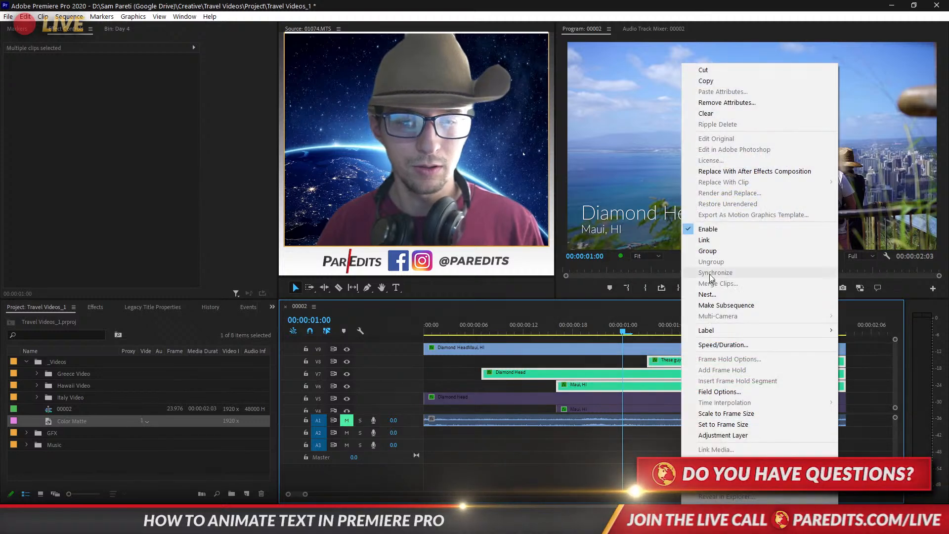
{"action": "left_click", "coordinate": [713, 229]}
- Play the sequence from the start to review the remaining title's slide-in, and return to the beginning
{"action": "left_click", "coordinate": [716, 287]}
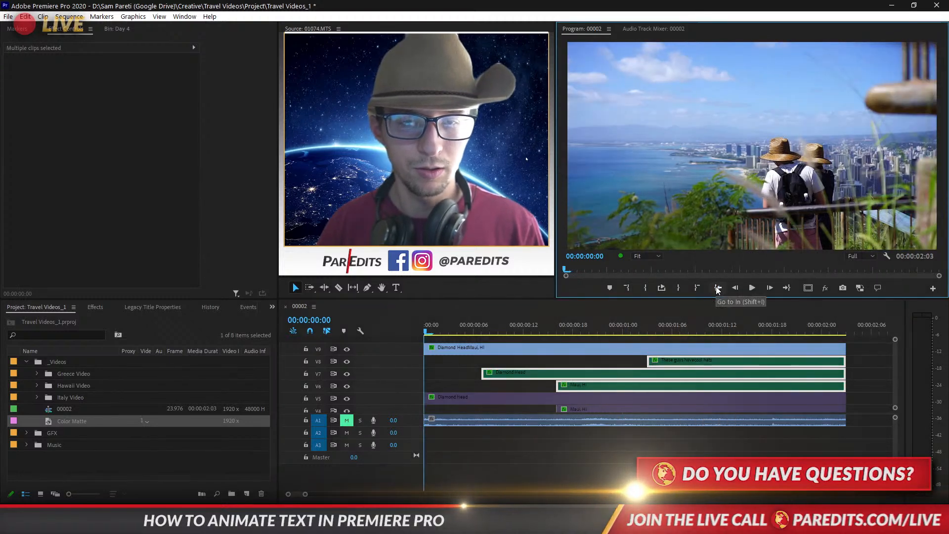
{"action": "key", "text": "space"}
{"action": "left_click", "coordinate": [716, 288]}
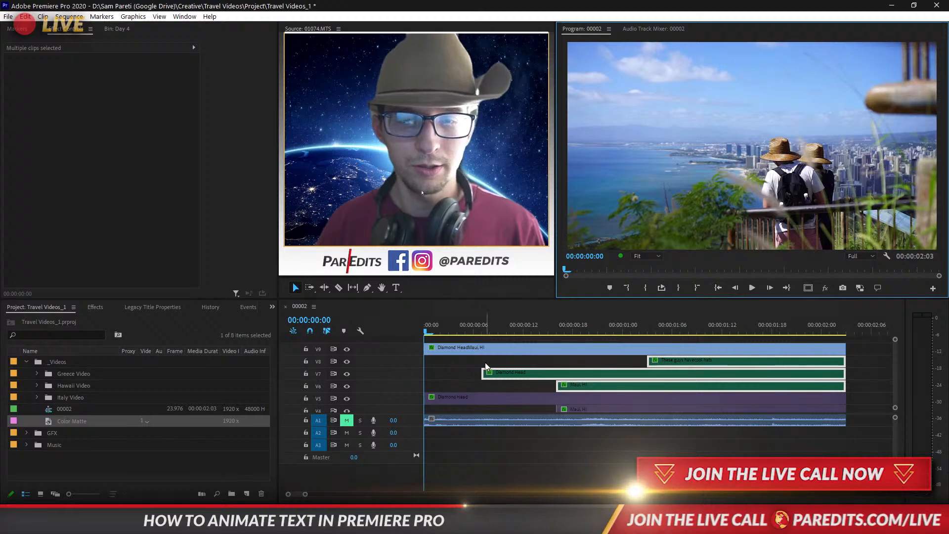
- Search the effects for "gaus" and apply Gaussian Blur to the combined title on the uppermost track
{"action": "left_click", "coordinate": [482, 348]}
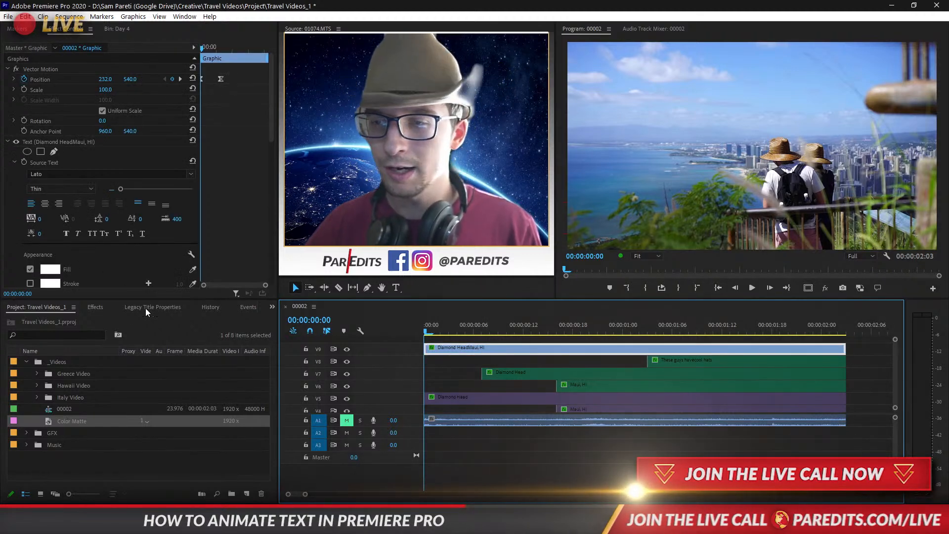
{"action": "left_click", "coordinate": [97, 308]}
{"action": "left_click", "coordinate": [83, 321]}
{"action": "type", "text": "g"}
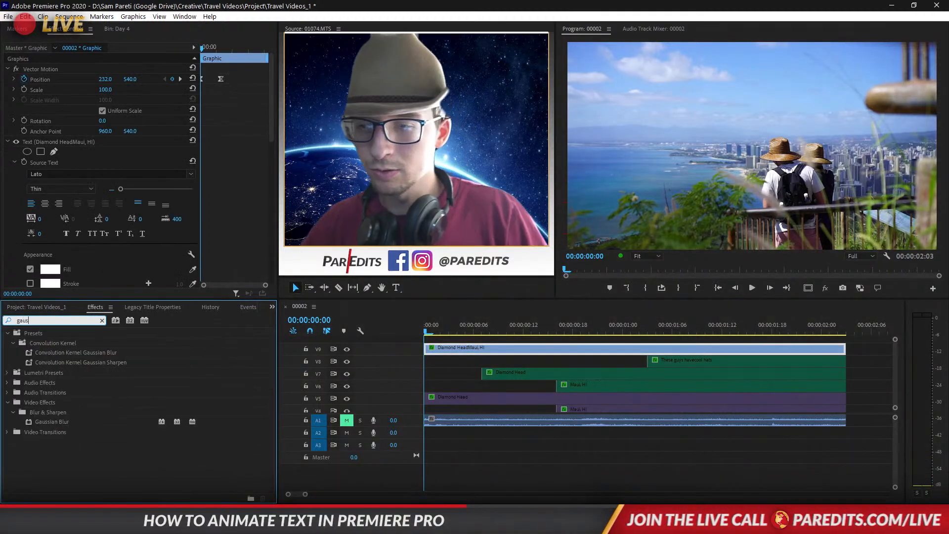
{"action": "type", "text": "aus"}
{"action": "left_click", "coordinate": [49, 423]}
{"action": "left_click_drag", "start_coordinate": [48, 423], "coordinate": [462, 350]}
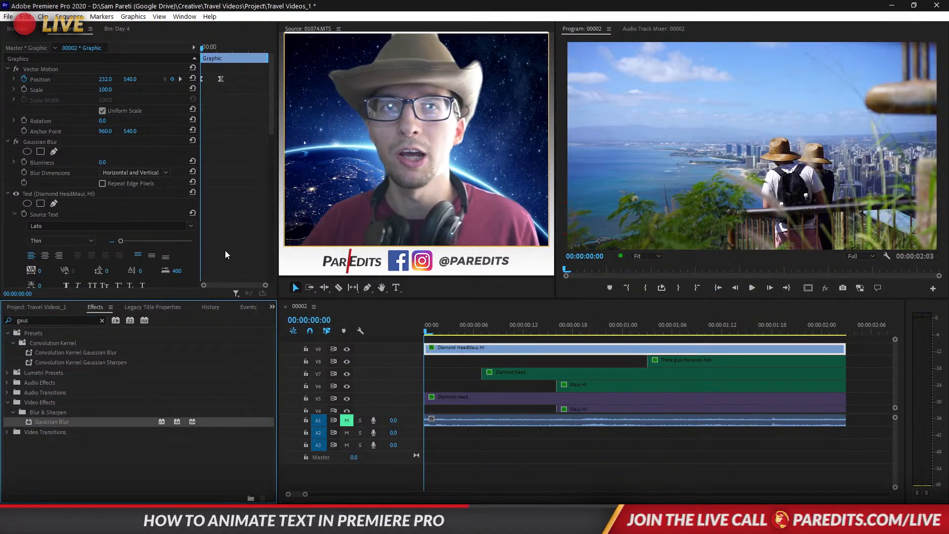
- Turn on Blurriness keyframing for the title's Gaussian Blur, with a value of 439 keyframed at the clip's start
{"action": "scroll", "coordinate": [213, 228], "scroll_direction": "down", "scroll_amount": 10}
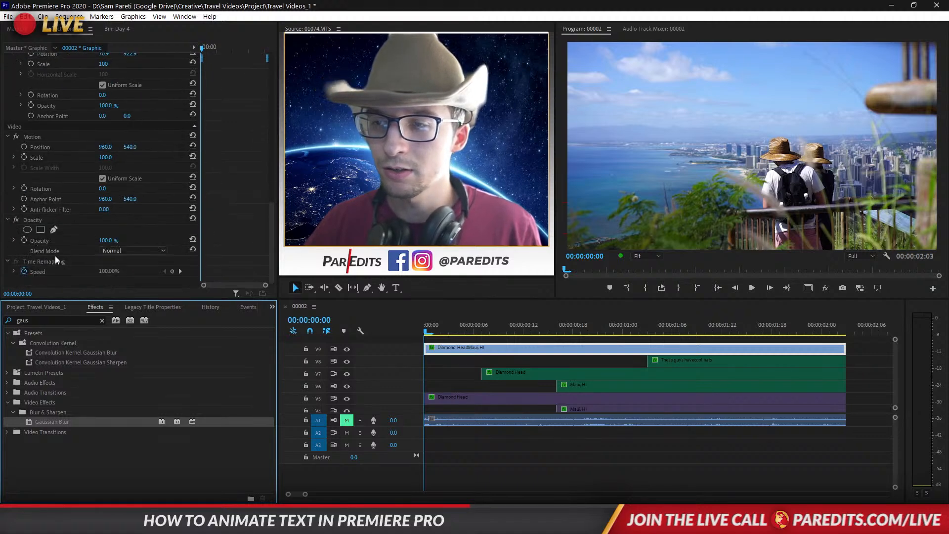
{"action": "scroll", "coordinate": [77, 200], "scroll_direction": "up", "scroll_amount": 5}
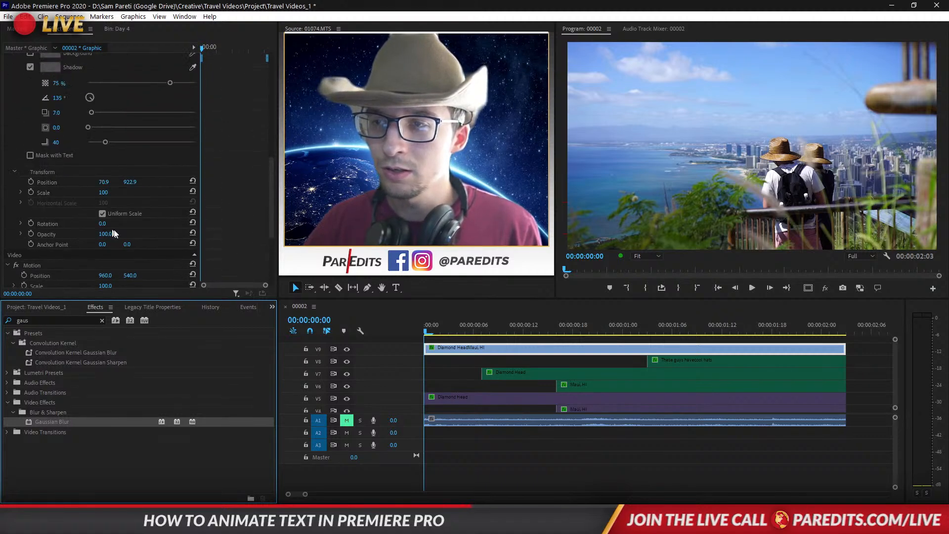
{"action": "scroll", "coordinate": [55, 280], "scroll_direction": "up", "scroll_amount": 8}
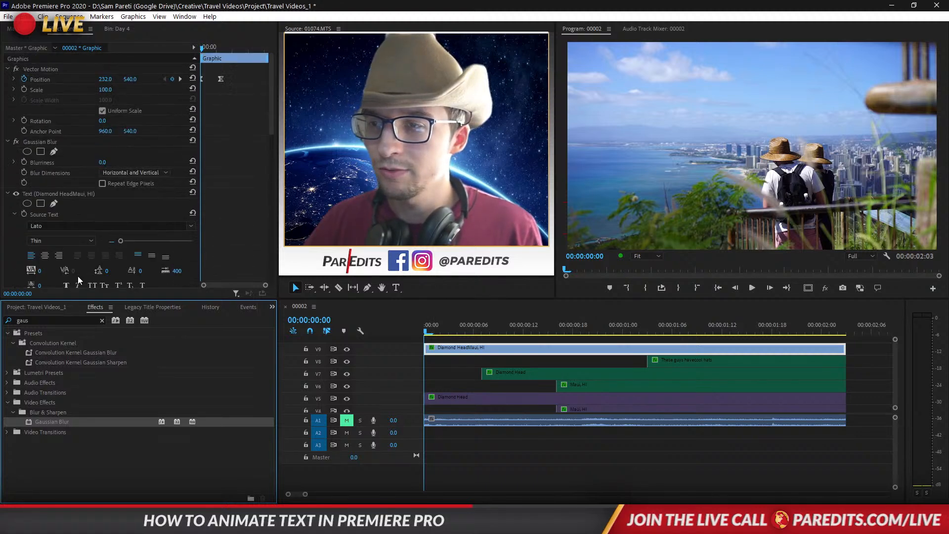
{"action": "left_click", "coordinate": [23, 161]}
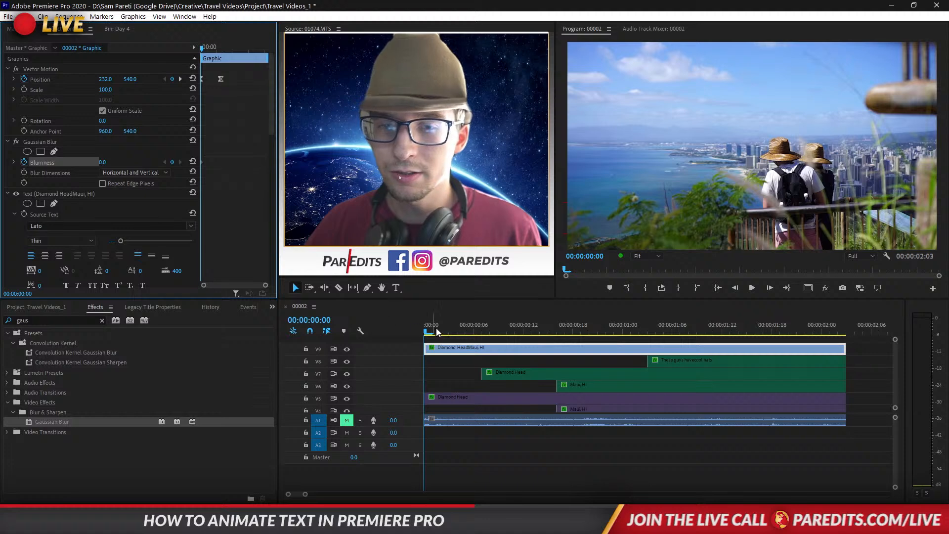
{"action": "left_click_drag", "start_coordinate": [438, 334], "coordinate": [482, 330]}
{"action": "left_click_drag", "start_coordinate": [202, 162], "coordinate": [212, 165]}
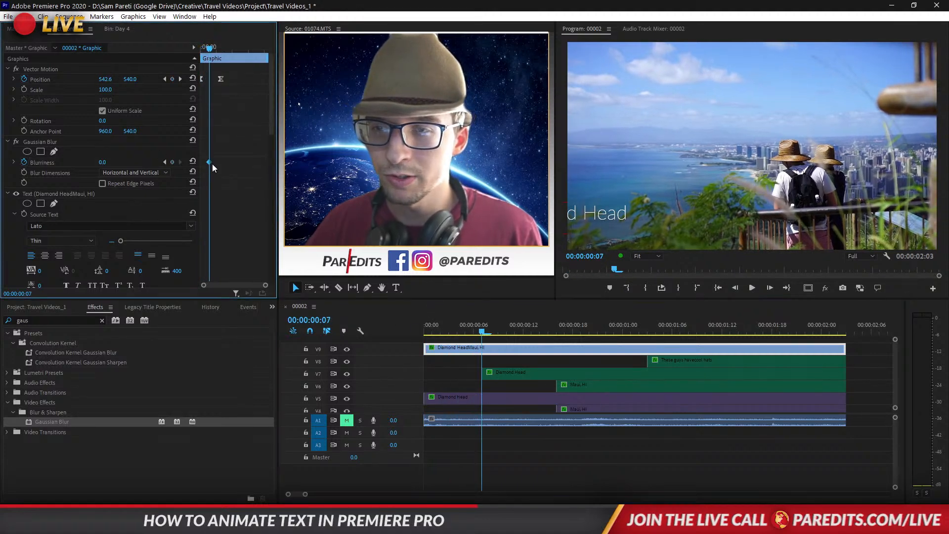
{"action": "left_click_drag", "start_coordinate": [103, 162], "coordinate": [155, 162]}
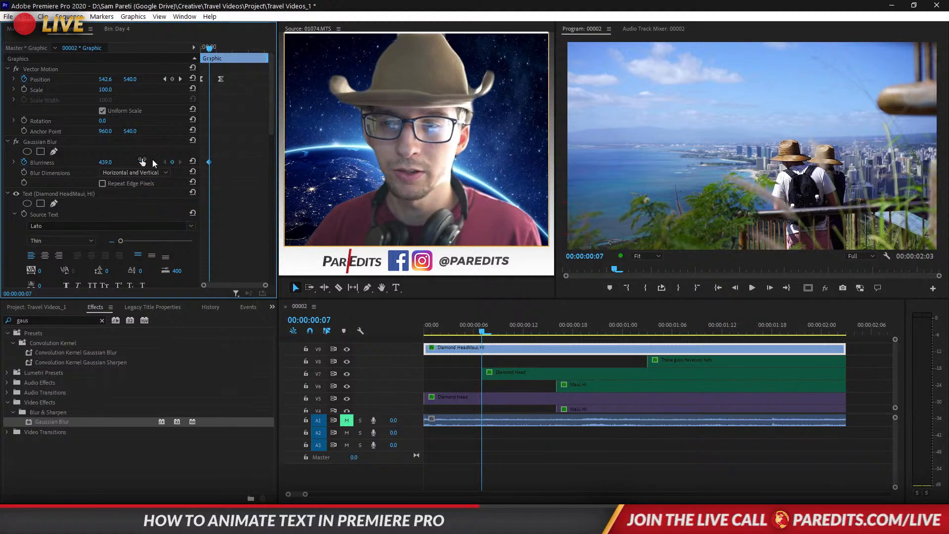
{"action": "left_click_drag", "start_coordinate": [208, 162], "coordinate": [165, 168]}
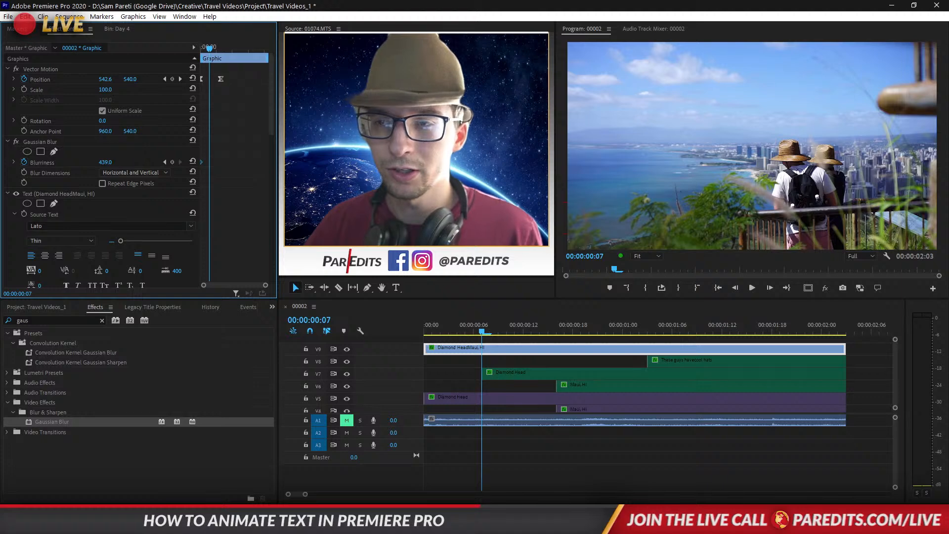
- Add a Blurriness keyframe of 0, ease its interpolation, and align it with the title's final position keyframe
{"action": "left_click", "coordinate": [107, 162]}
{"action": "type", "text": "0"}
{"action": "key", "text": "Return"}
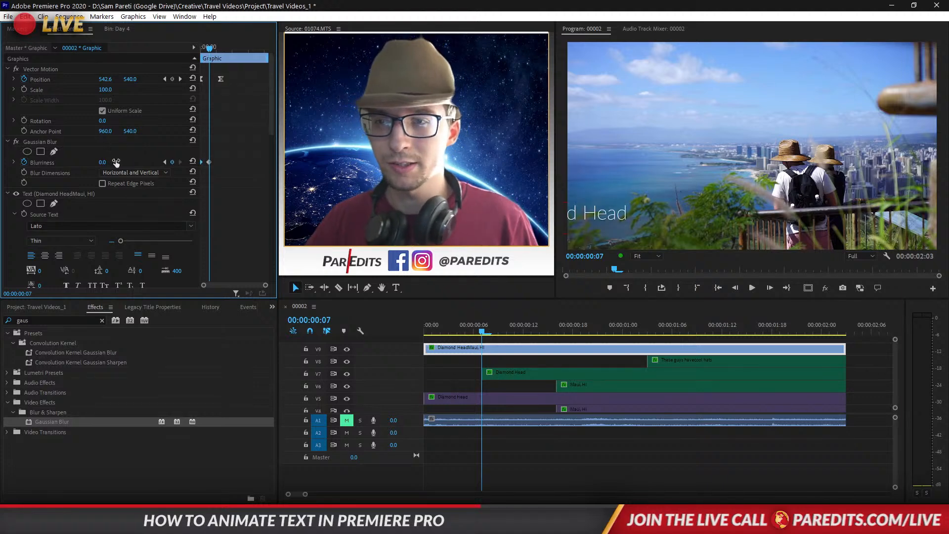
{"action": "right_click", "coordinate": [209, 162]}
{"action": "left_click", "coordinate": [232, 287]}
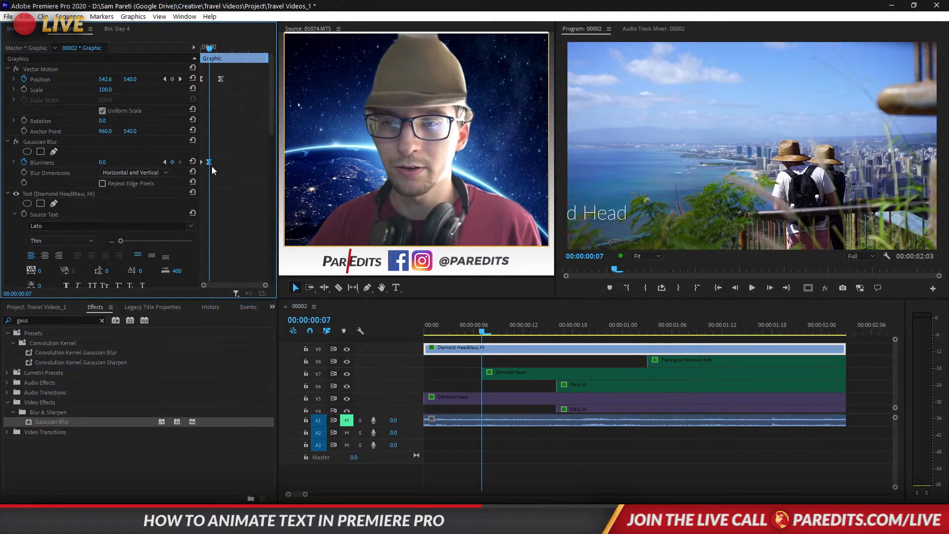
{"action": "mouse_move", "coordinate": [209, 163]}
{"action": "left_mouse_down"}
{"action": "mouse_move", "coordinate": [236, 167]}
{"action": "mouse_move", "coordinate": [224, 166]}
{"action": "left_mouse_up"}
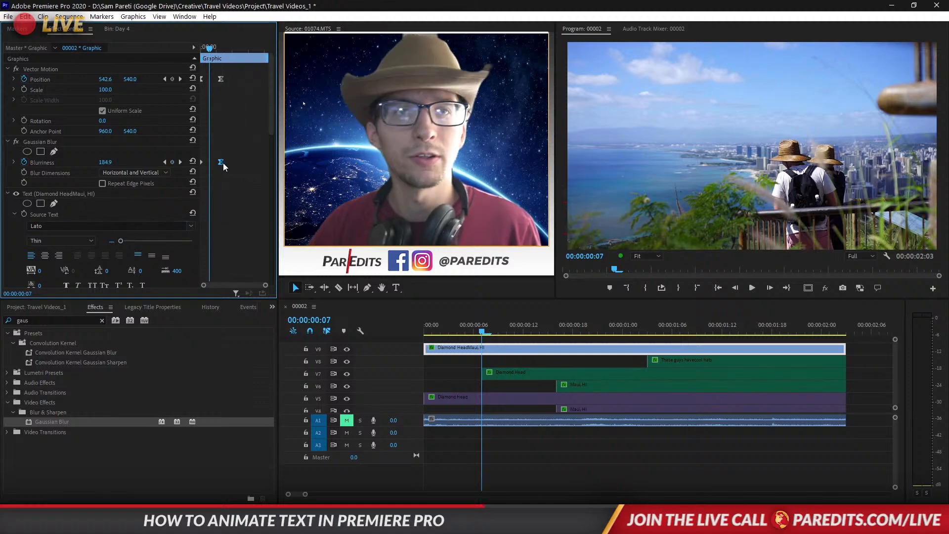
- Play the blurred title from the start and scrub through its slide-in to check the blur
{"action": "left_click", "coordinate": [752, 288]}
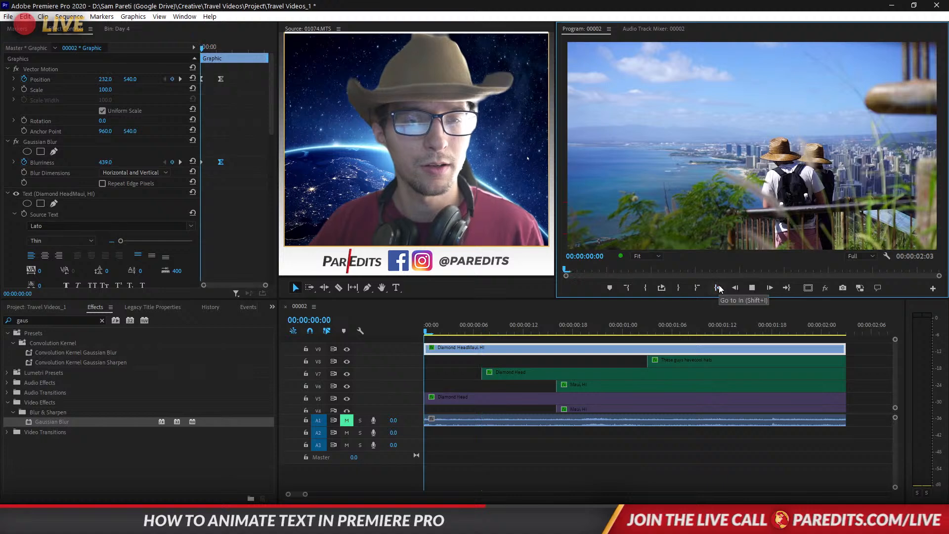
{"action": "left_click", "coordinate": [718, 288]}
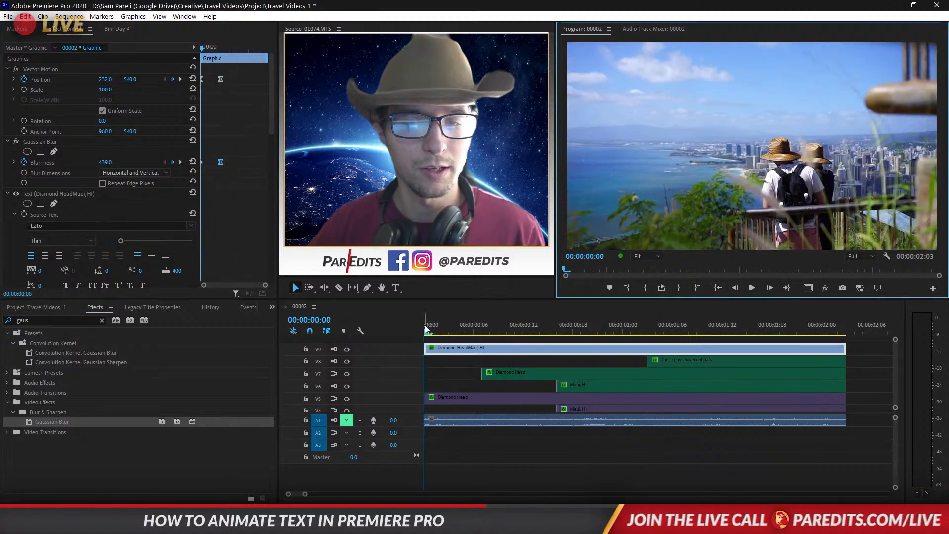
{"action": "left_click_drag", "start_coordinate": [426, 328], "coordinate": [529, 341]}
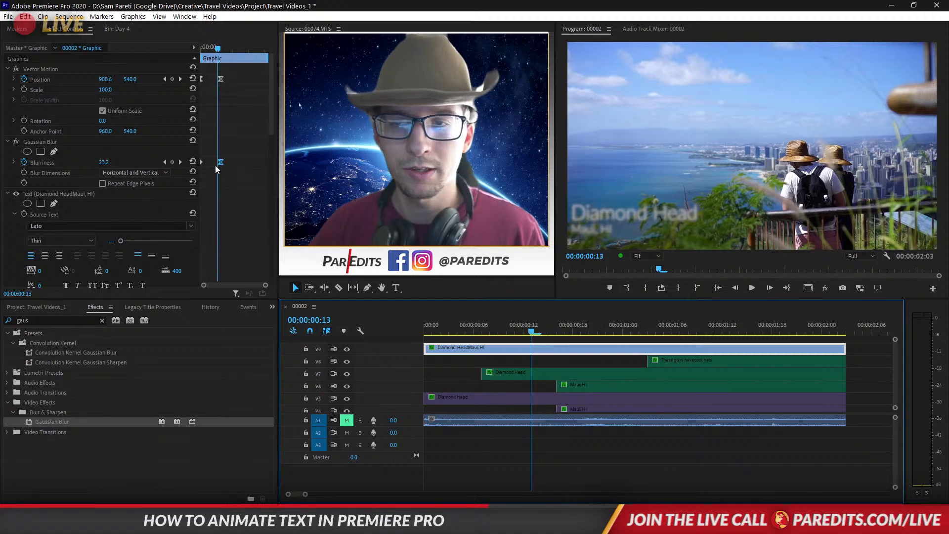
- Try ending the blur later than the position animation, check it along the timeline, and move the end keyframe back into line with the position keyframe
{"action": "left_click_drag", "start_coordinate": [221, 162], "coordinate": [240, 162]}
{"action": "left_click_drag", "start_coordinate": [538, 332], "coordinate": [565, 331]}
{"action": "left_click", "coordinate": [631, 331]}
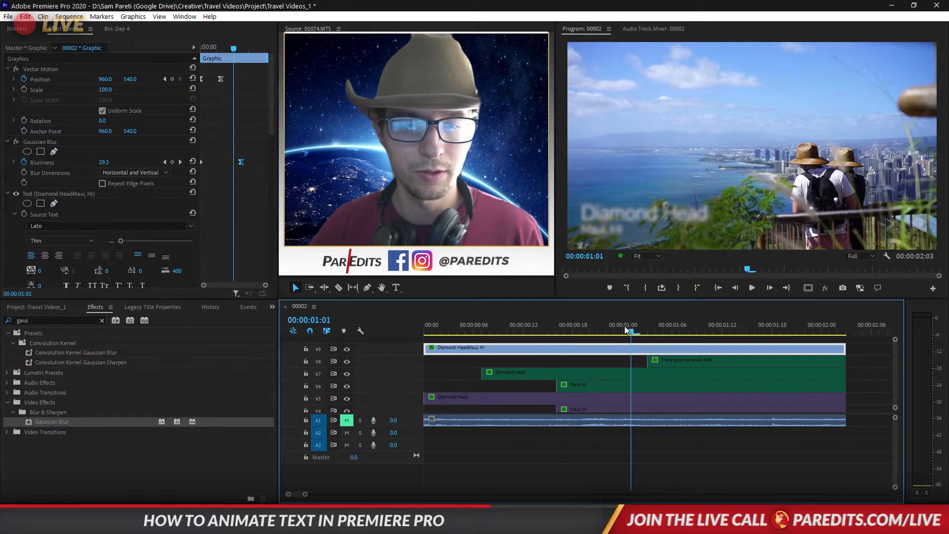
{"action": "left_click_drag", "start_coordinate": [241, 162], "coordinate": [224, 165]}
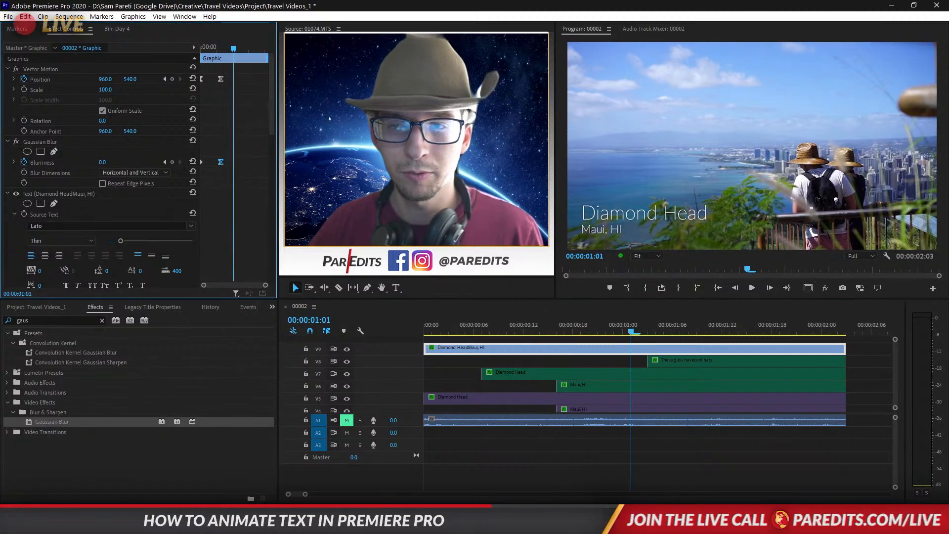
- Replay the blurred title's slide-in from the sequence start several times to check the animation
{"action": "left_click", "coordinate": [716, 289]}
{"action": "key", "text": "space"}
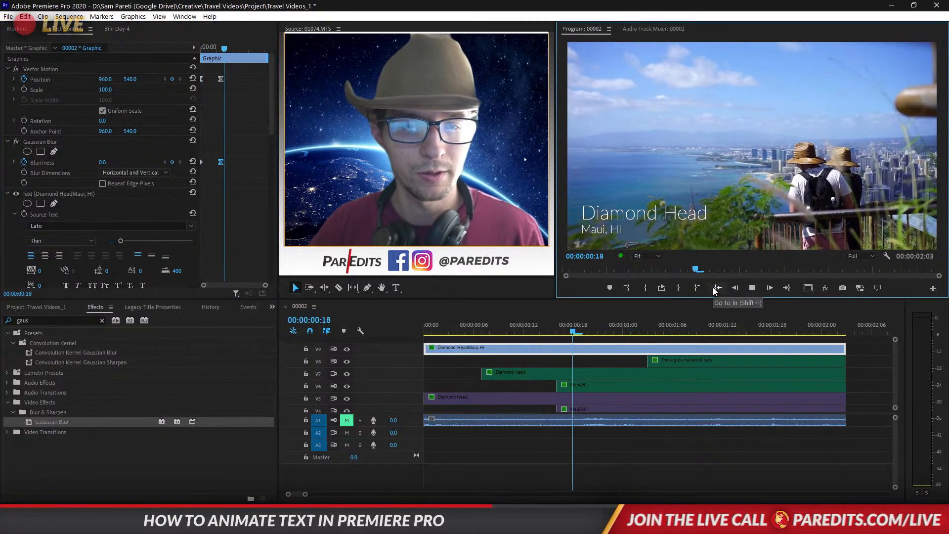
{"action": "left_click", "coordinate": [716, 290]}
{"action": "left_click", "coordinate": [715, 290]}
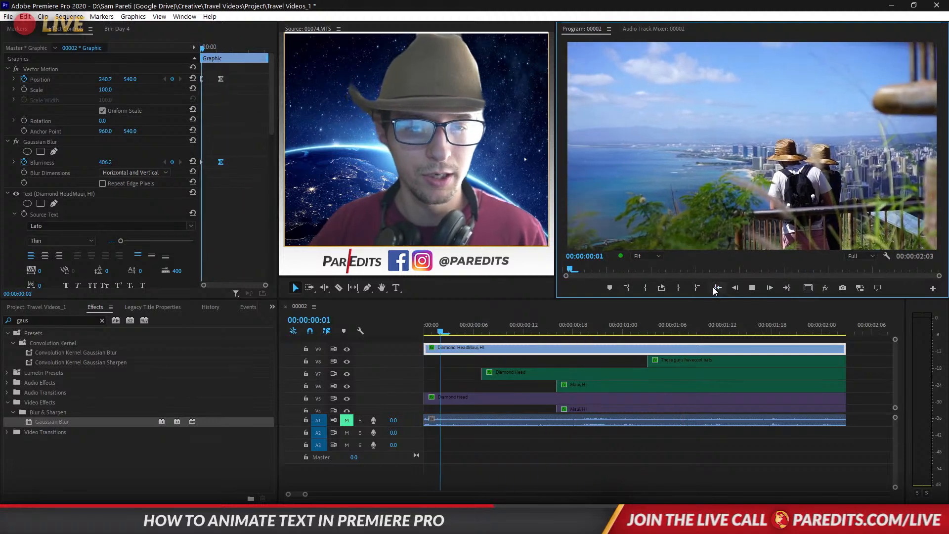
{"action": "left_click", "coordinate": [716, 290]}
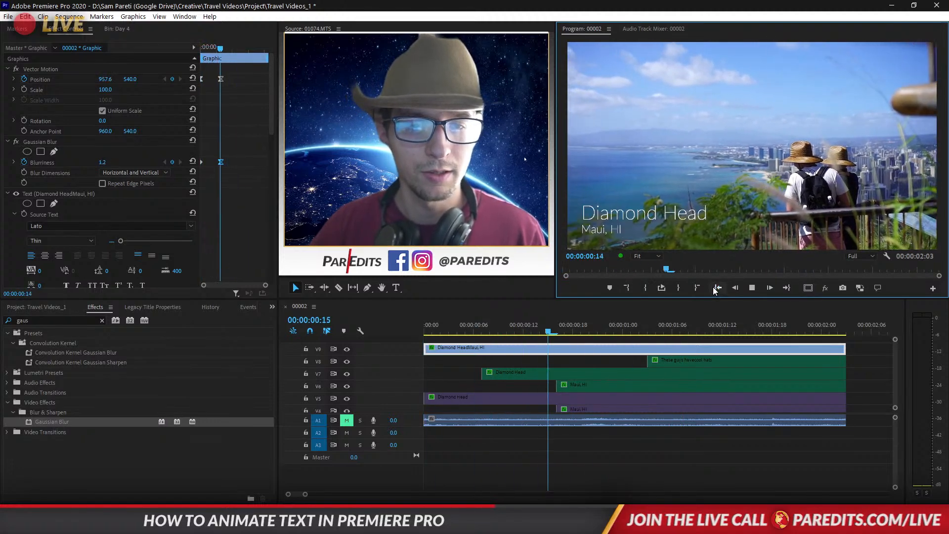
{"action": "left_click", "coordinate": [716, 290]}
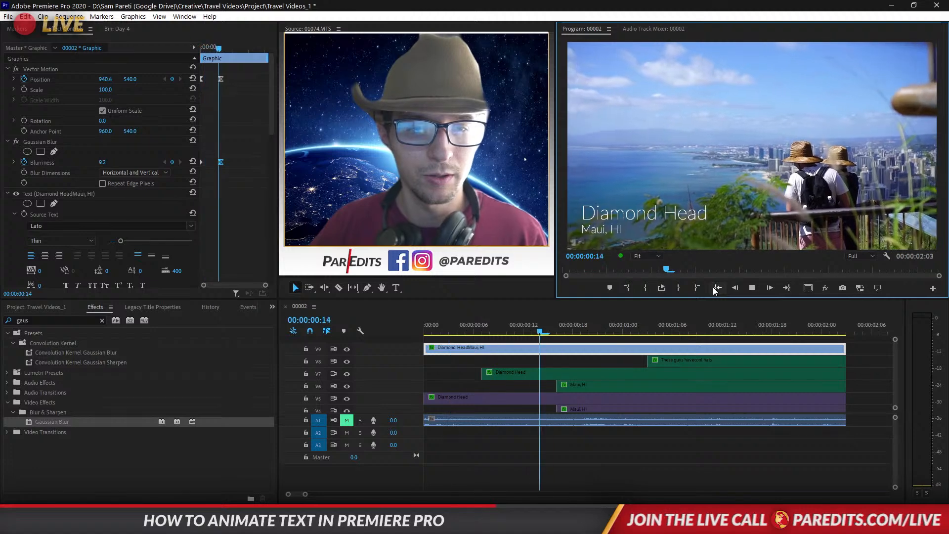
{"action": "key", "text": "space"}
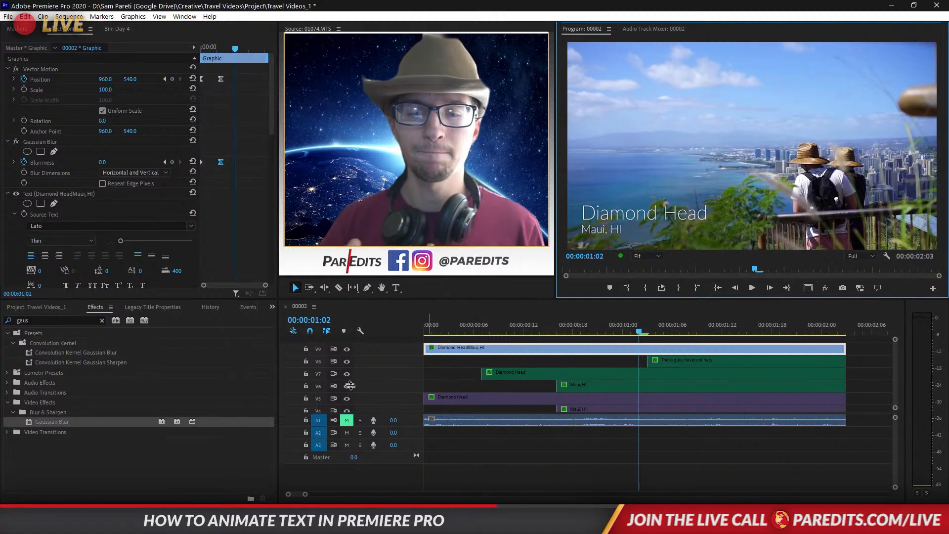
{"action": "left_click", "coordinate": [237, 207]}
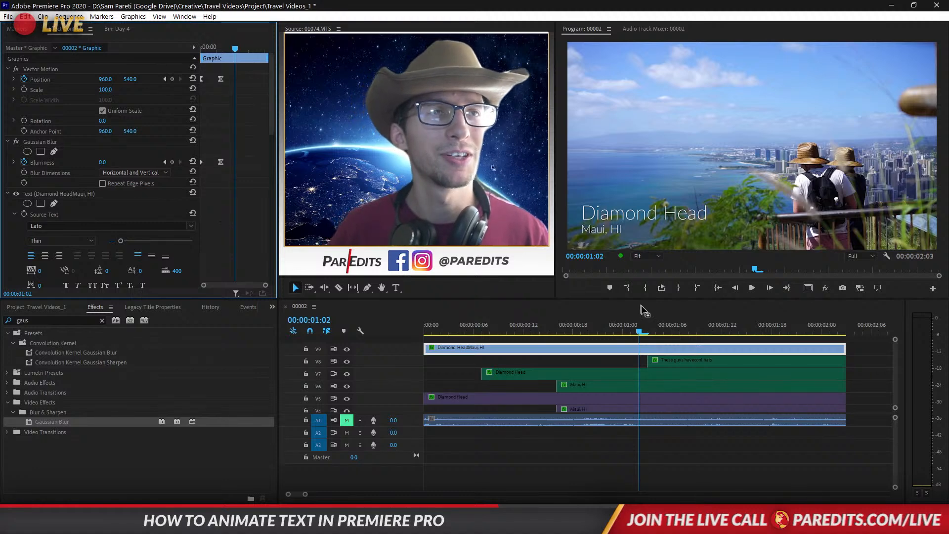
- Duplicate the blurred Diamond Head title onto a new track above, labelling the original Forest and the duplicate Rose
{"action": "left_click", "coordinate": [509, 360]}
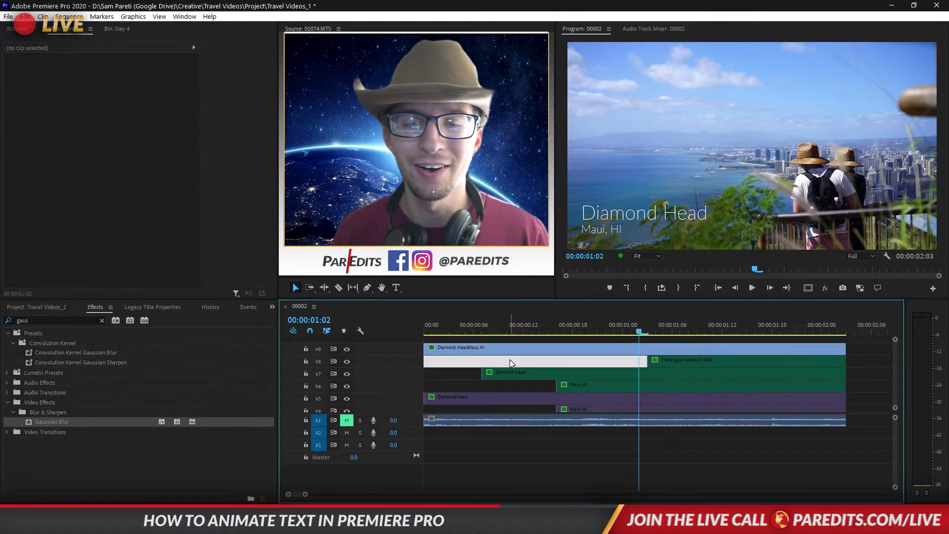
{"action": "left_click_drag", "start_coordinate": [509, 349], "coordinate": [503, 341]}
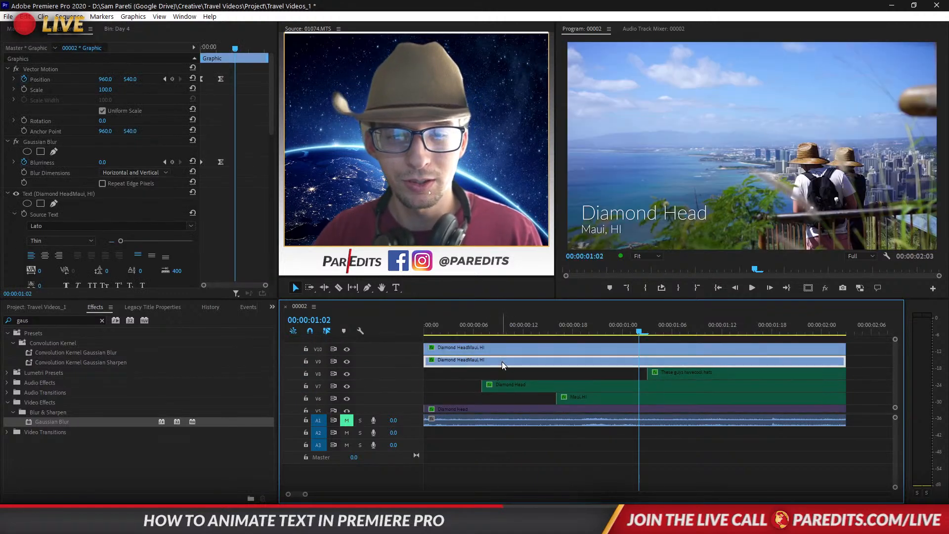
{"action": "right_click", "coordinate": [503, 348]}
{"action": "mouse_move", "coordinate": [543, 316]}
{"action": "left_click", "coordinate": [694, 377]}
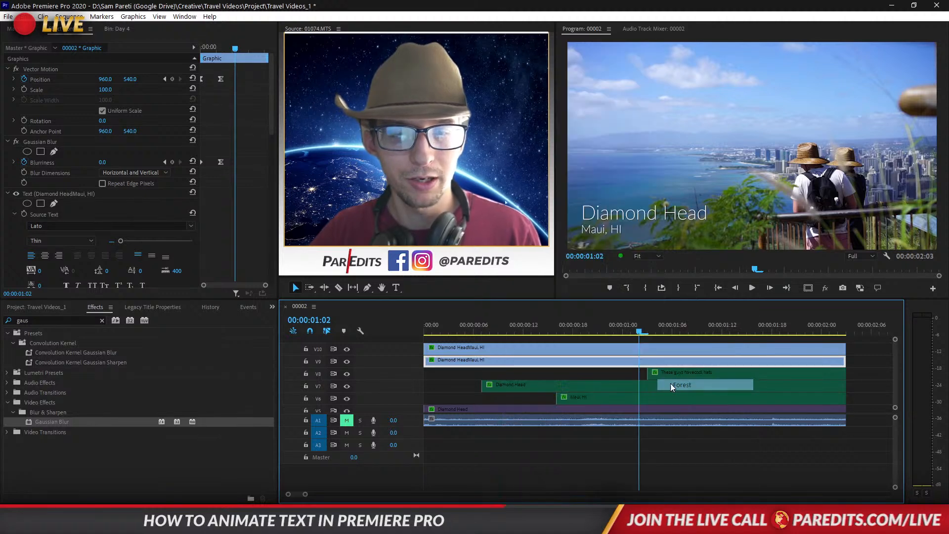
{"action": "right_click", "coordinate": [506, 349]}
{"action": "mouse_move", "coordinate": [578, 322]}
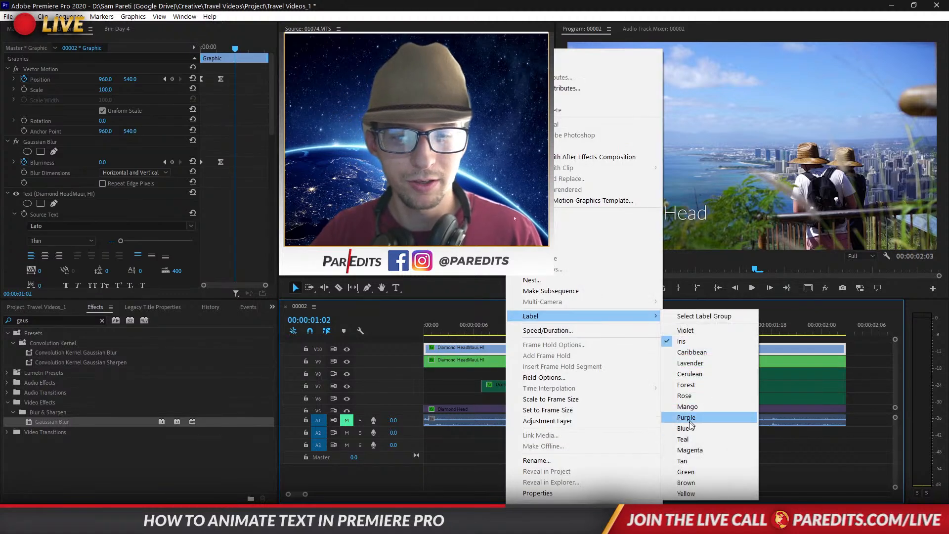
{"action": "left_click", "coordinate": [687, 395]}
- Scrub and play the duplicated title's slide-in from its first frame to check where the movement stops
{"action": "left_click_drag", "start_coordinate": [496, 325], "coordinate": [537, 330]}
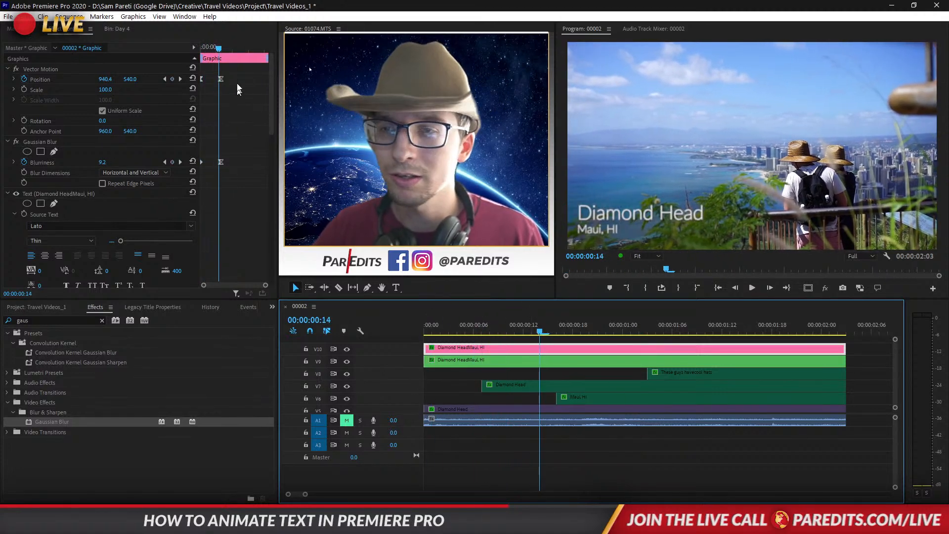
{"action": "left_click_drag", "start_coordinate": [218, 51], "coordinate": [201, 51]}
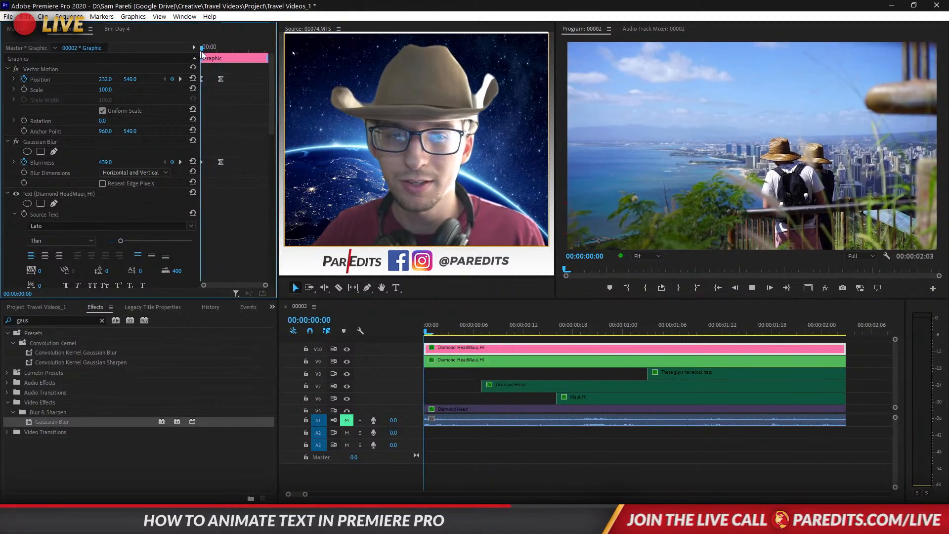
{"action": "key", "text": "space"}
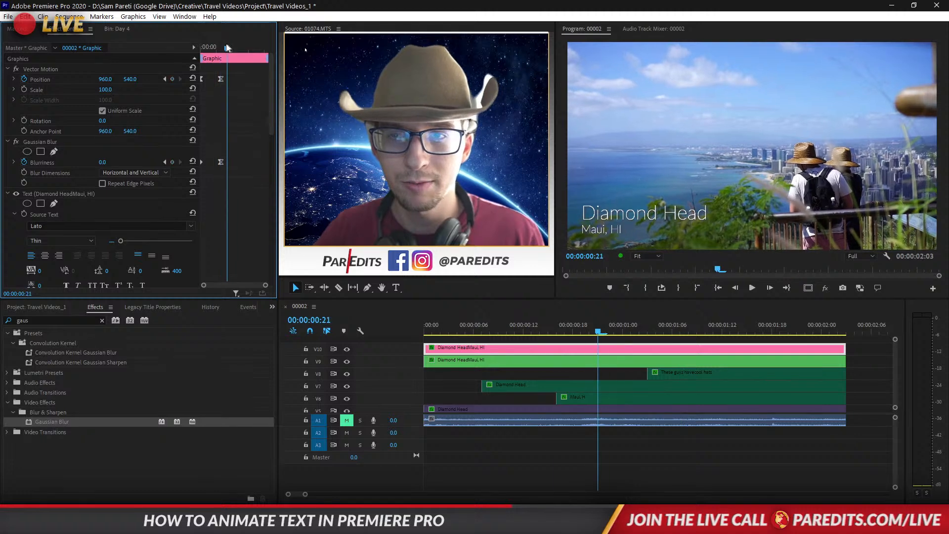
{"action": "left_click", "coordinate": [222, 47]}
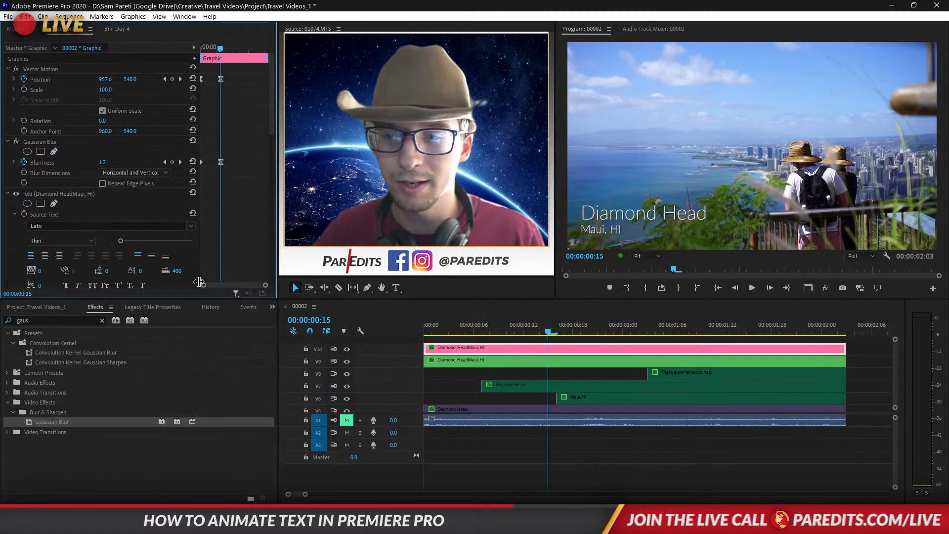
- Try shifting the duplicate's final Position keyframe to 00:17 and adding another Position keyframe just before it
{"action": "left_click", "coordinate": [179, 78]}
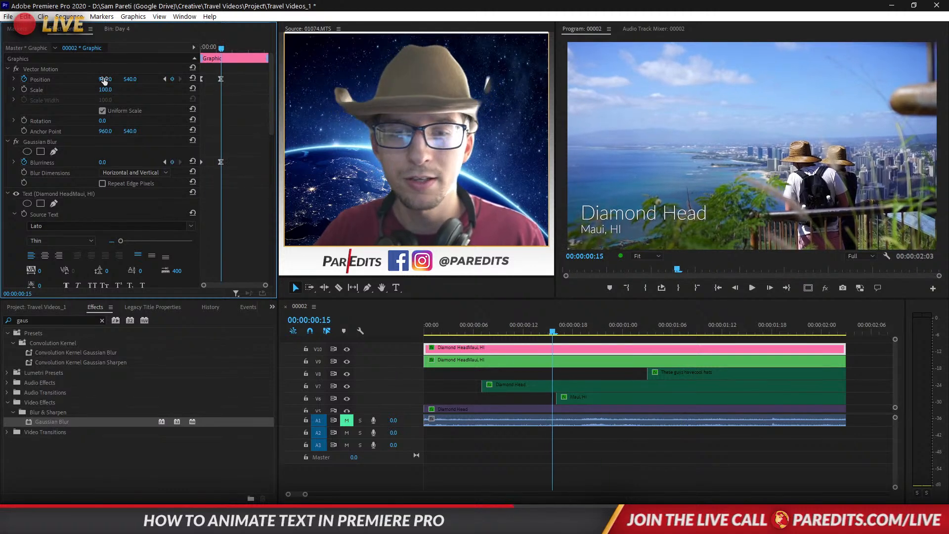
{"action": "key", "text": "ctrl+s"}
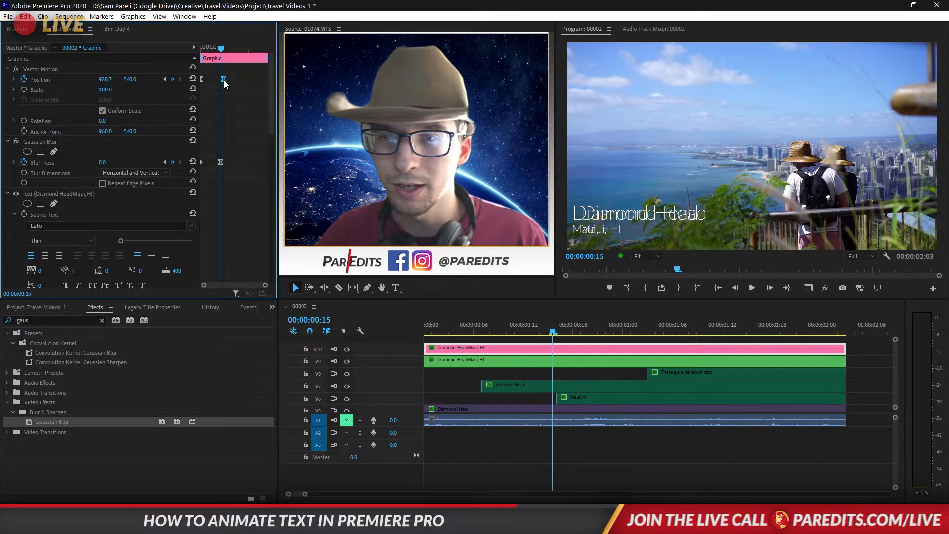
{"action": "left_click_drag", "start_coordinate": [225, 81], "coordinate": [225, 80]}
{"action": "left_click_drag", "start_coordinate": [105, 79], "coordinate": [118, 79]}
{"action": "left_click_drag", "start_coordinate": [215, 43], "coordinate": [221, 46]}
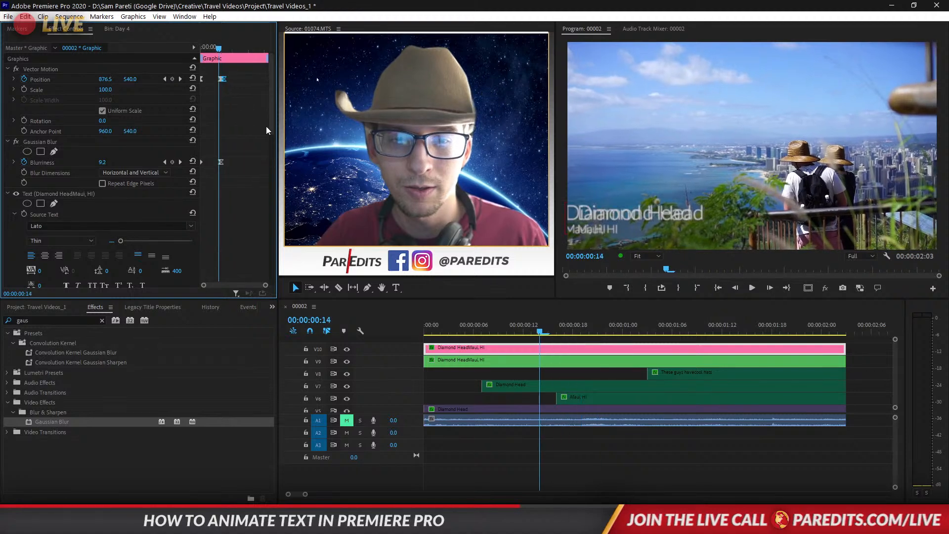
- Disable the original blurred title on V9 and play the duplicate's slide-in from the start
{"action": "right_click", "coordinate": [437, 364]}
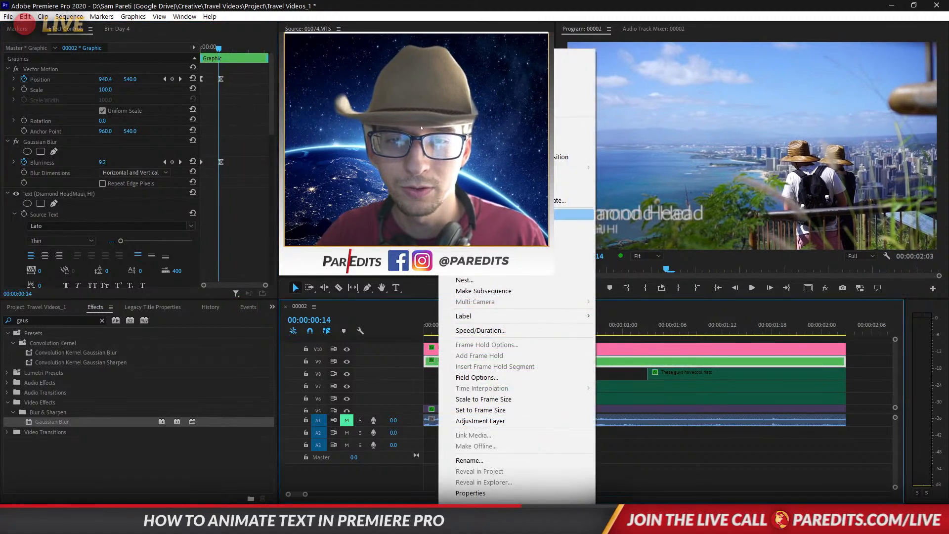
{"action": "left_click", "coordinate": [504, 215]}
{"action": "left_click", "coordinate": [720, 290]}
{"action": "key", "text": "space"}
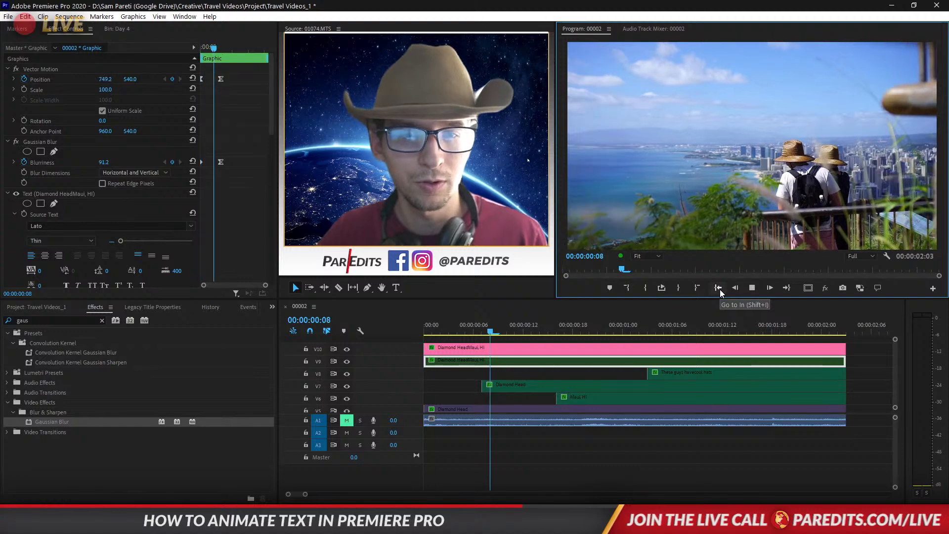
{"action": "key", "text": "space"}
{"action": "left_click_drag", "start_coordinate": [442, 326], "coordinate": [424, 327]}
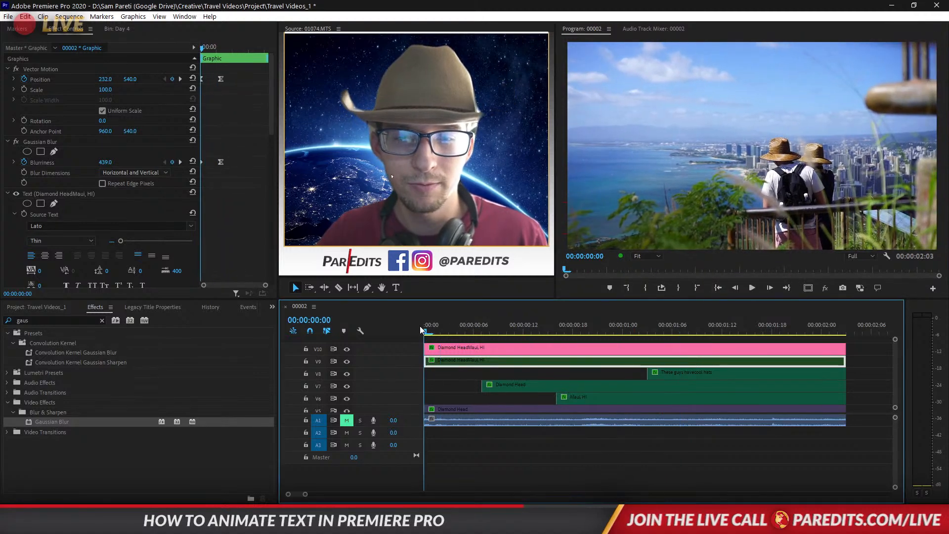
{"action": "key", "text": "space"}
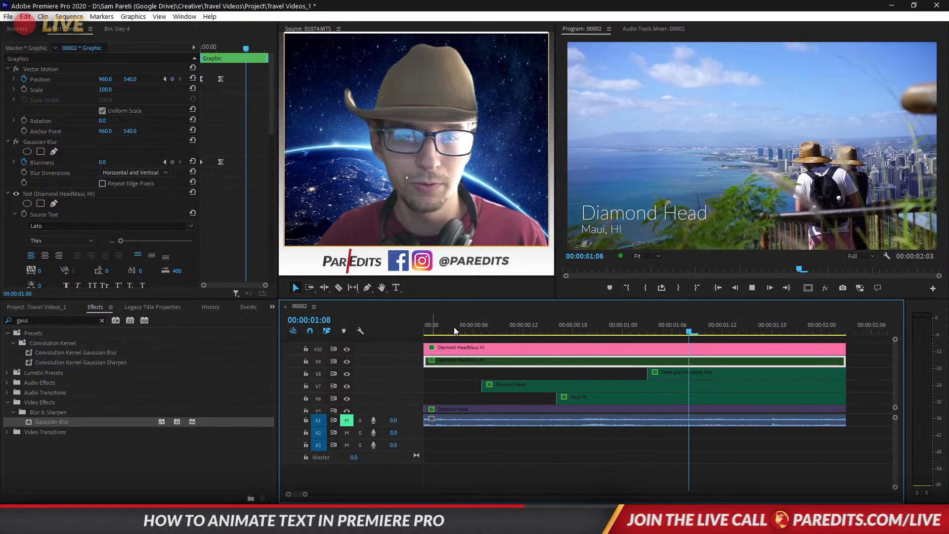
- Inspect the duplicate's Position animation around 00:15 and 00:16, and remove the two end Position keyframes
{"action": "left_click", "coordinate": [452, 330]}
{"action": "left_click", "coordinate": [460, 348]}
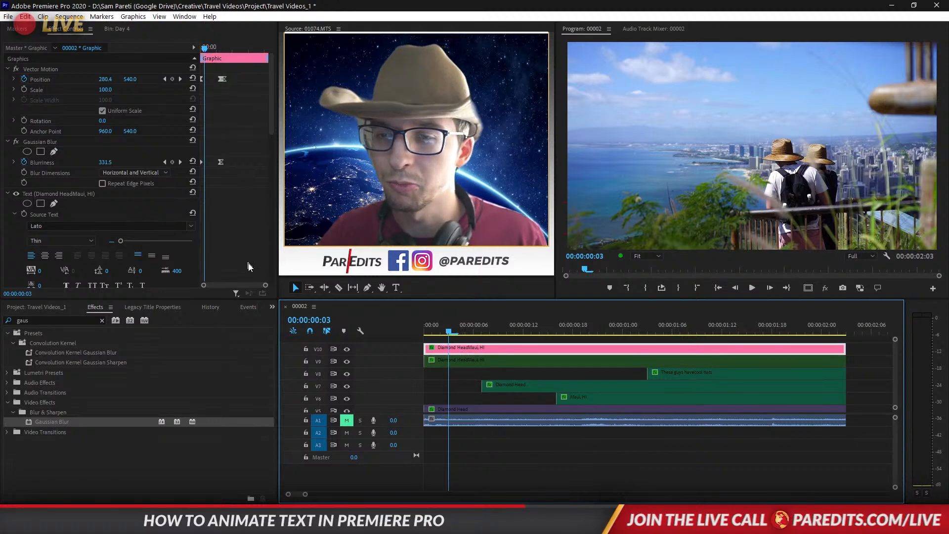
{"action": "left_click_drag", "start_coordinate": [264, 288], "coordinate": [230, 286]}
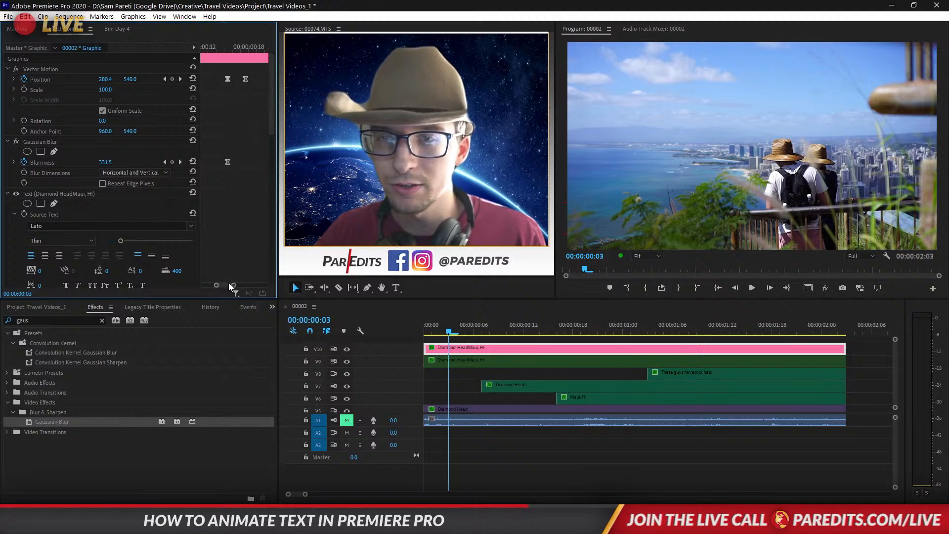
{"action": "mouse_move", "coordinate": [223, 46]}
{"action": "left_mouse_down"}
{"action": "mouse_move", "coordinate": [252, 48]}
{"action": "mouse_move", "coordinate": [226, 49]}
{"action": "left_mouse_up"}
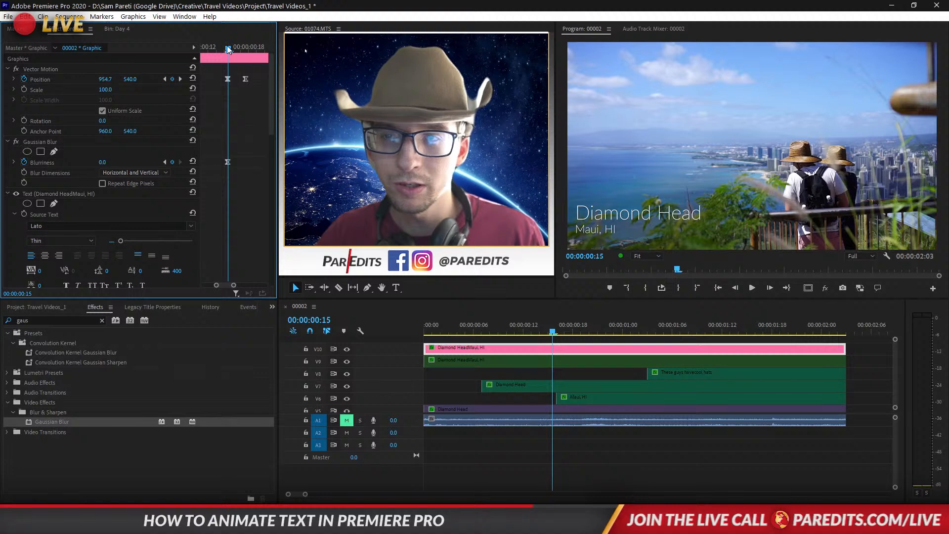
{"action": "mouse_move", "coordinate": [227, 46]}
{"action": "left_mouse_down"}
{"action": "mouse_move", "coordinate": [256, 49]}
{"action": "mouse_move", "coordinate": [228, 49]}
{"action": "left_mouse_up"}
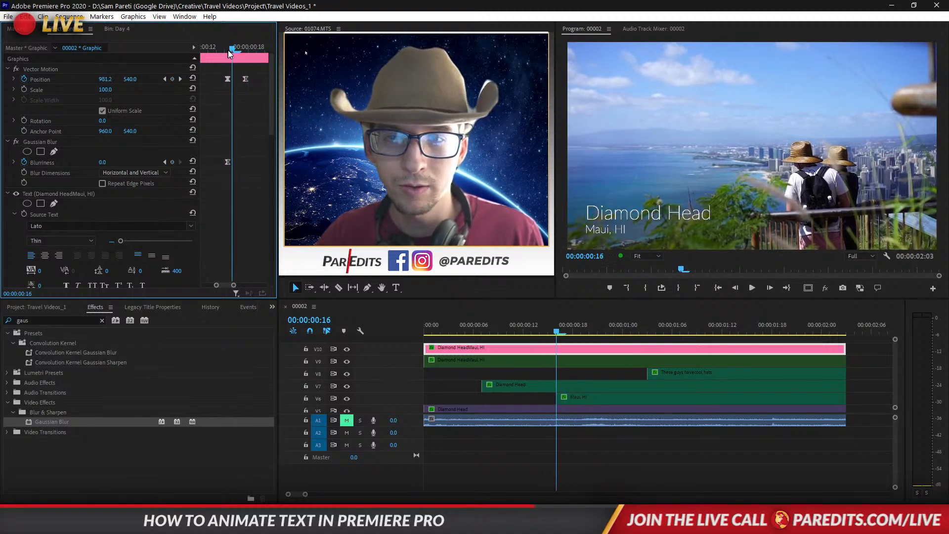
{"action": "key", "text": "ctrl+z"}
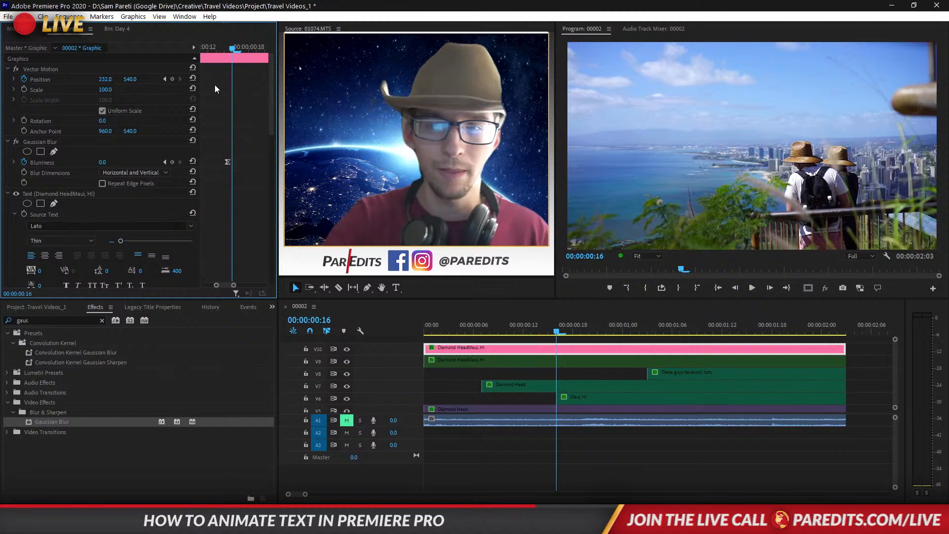
- Add an overshoot Position keyframe at 00:15 on the duplicate with a horizontal value of 1004
{"action": "left_click", "coordinate": [227, 46]}
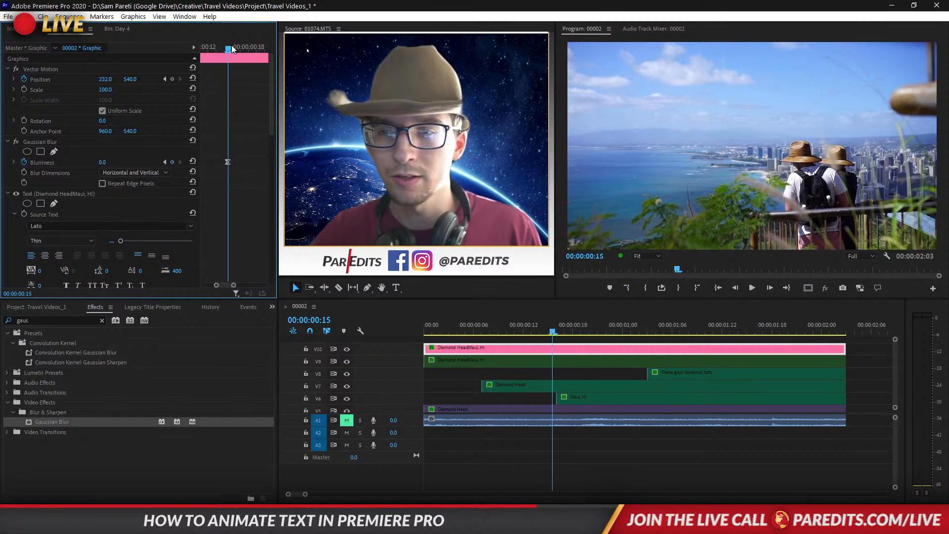
{"action": "left_click_drag", "start_coordinate": [105, 79], "coordinate": [383, 79]}
{"action": "key", "text": "space"}
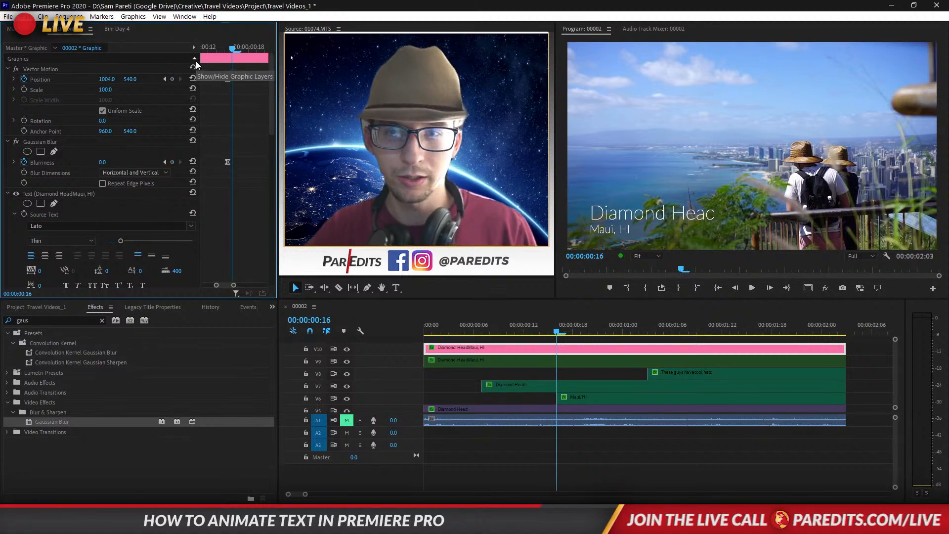
{"action": "key", "text": "Left"}
{"action": "key", "text": "Left"}
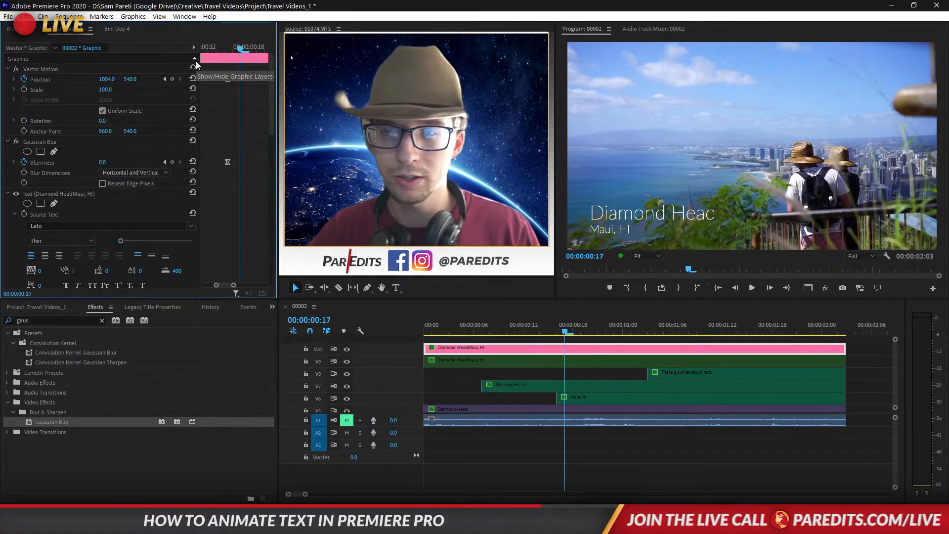
- Add a Position keyframe at 00:17 by resetting Position to 960, 540, and ease its temporal interpolation
{"action": "left_click", "coordinate": [192, 78]}
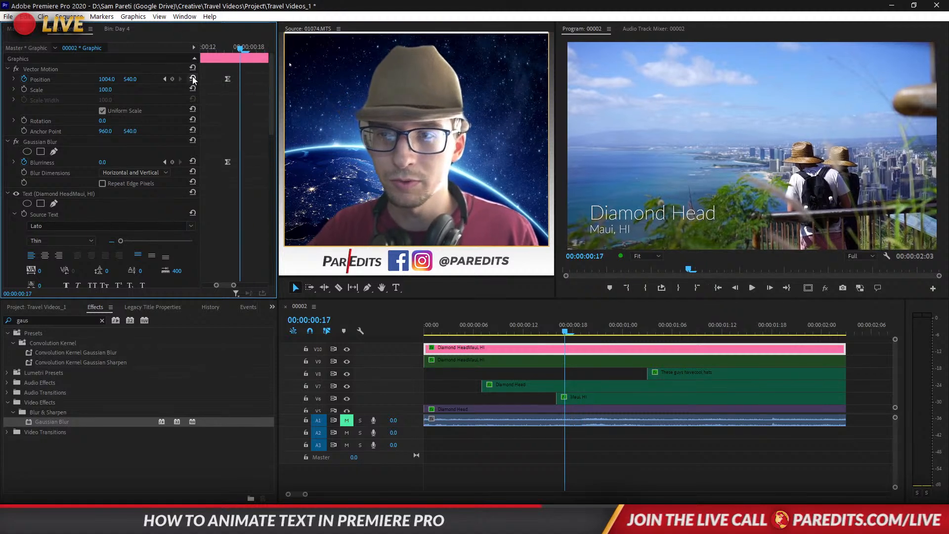
{"action": "right_click", "coordinate": [240, 80]}
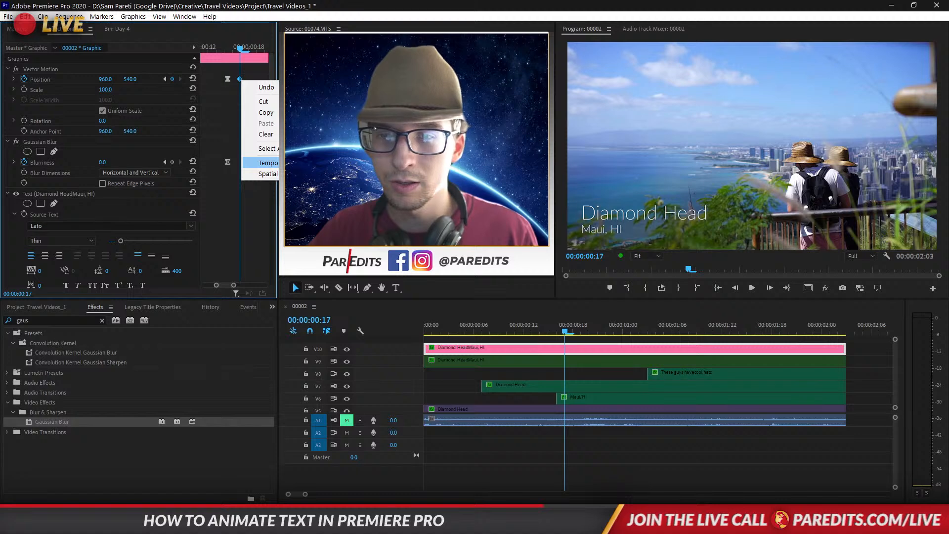
{"action": "left_click", "coordinate": [369, 221]}
- Reduce the overshoot keyframe's horizontal Position at 00:15 to 974 and scrub the movement around it
{"action": "mouse_move", "coordinate": [228, 51]}
{"action": "left_mouse_down"}
{"action": "mouse_move", "coordinate": [208, 50]}
{"action": "mouse_move", "coordinate": [232, 55]}
{"action": "left_mouse_up"}
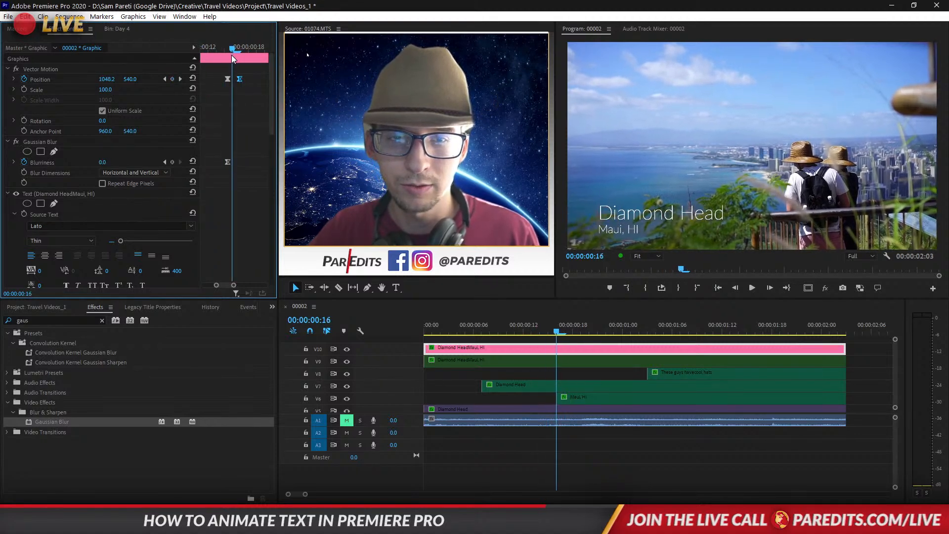
{"action": "left_click", "coordinate": [165, 79]}
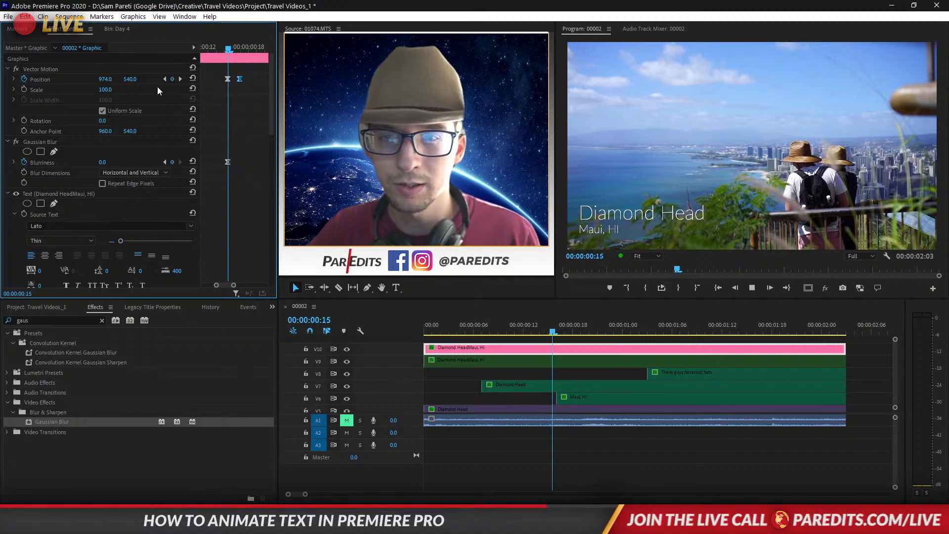
{"action": "left_click_drag", "start_coordinate": [224, 44], "coordinate": [215, 45]}
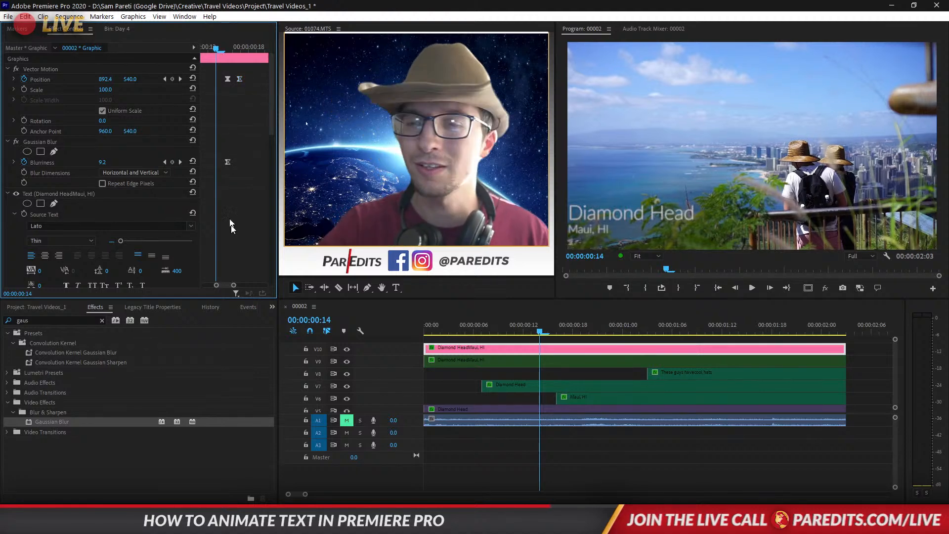
{"action": "left_click_drag", "start_coordinate": [234, 286], "coordinate": [282, 281]}
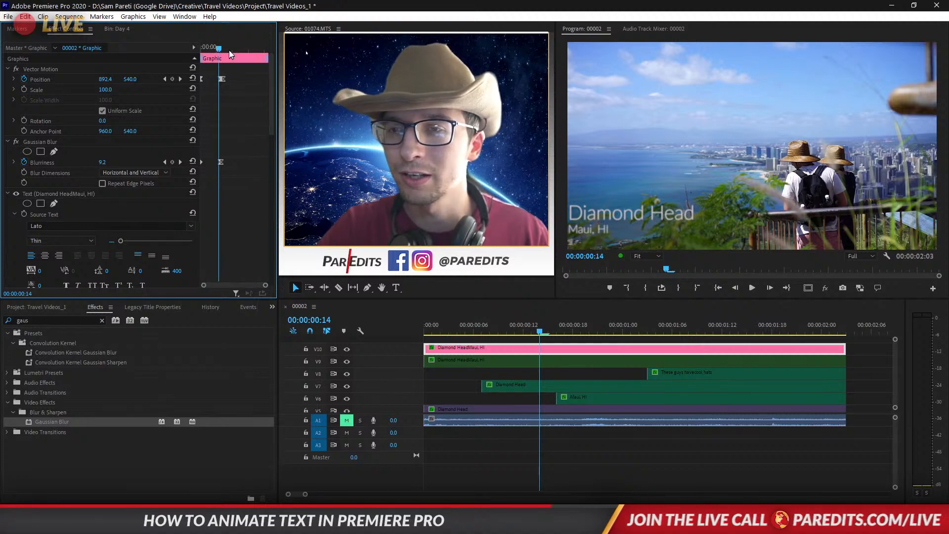
- Remove the easing from the Position keyframes around 00:15, then play the title slide and compare the frames at 00:15 and 00:17
{"action": "right_click", "coordinate": [222, 80]}
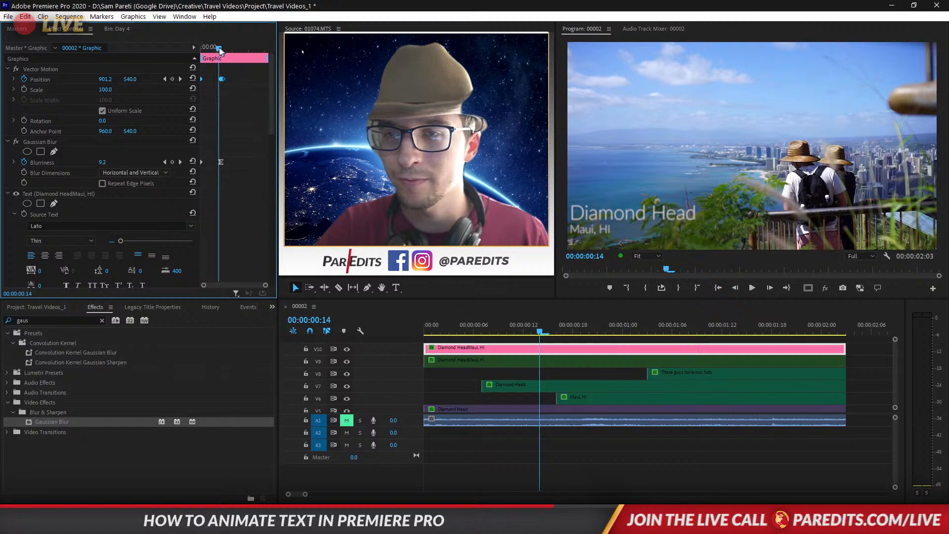
{"action": "key", "text": "space"}
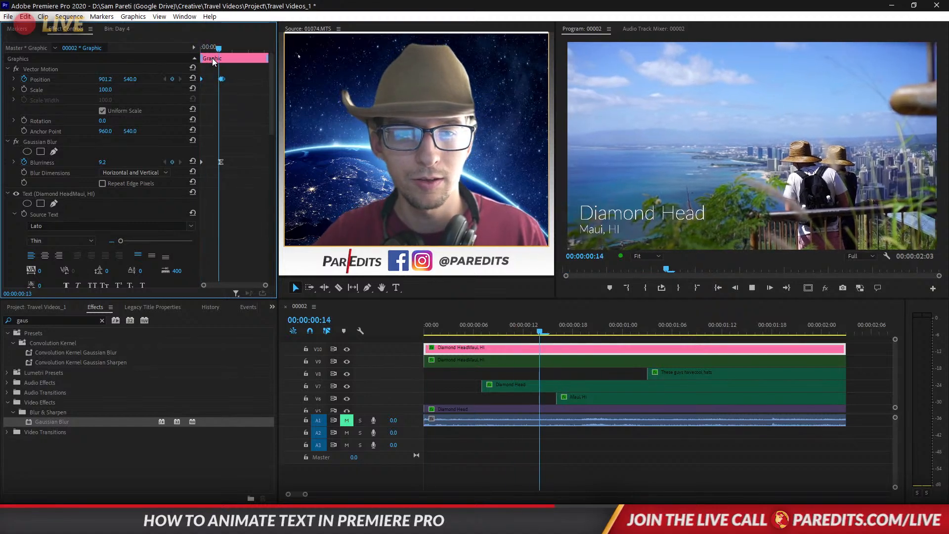
{"action": "key", "text": "space"}
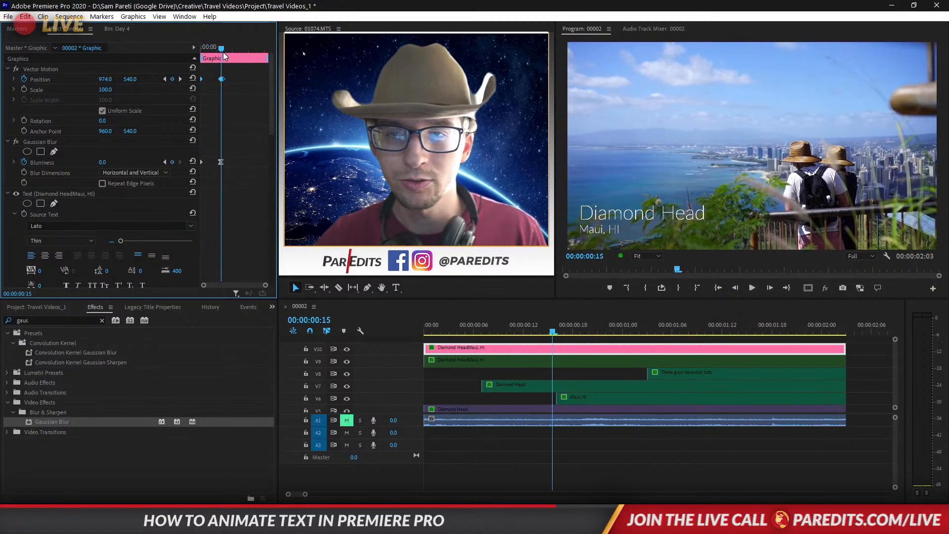
{"action": "key", "text": "Right"}
{"action": "key", "text": "Right"}
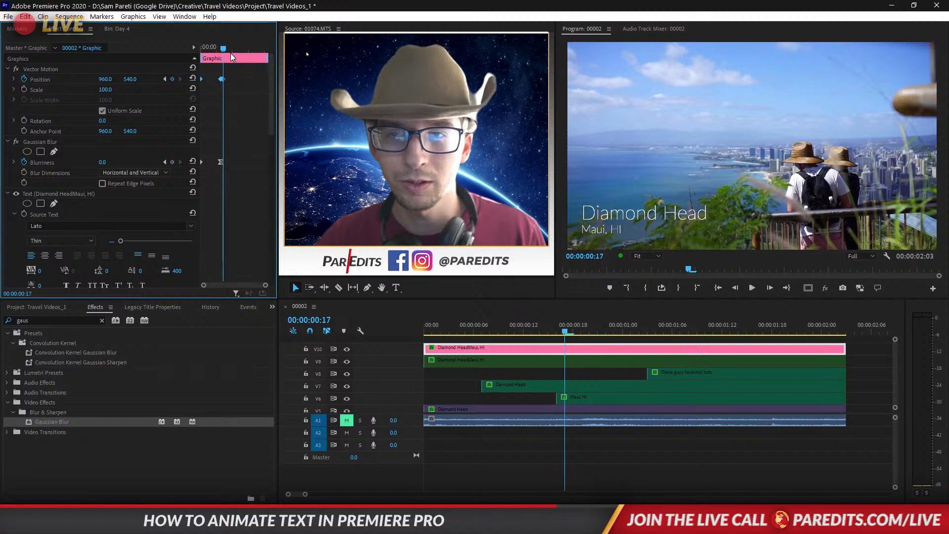
{"action": "key", "text": "Left"}
{"action": "key", "text": "Left"}
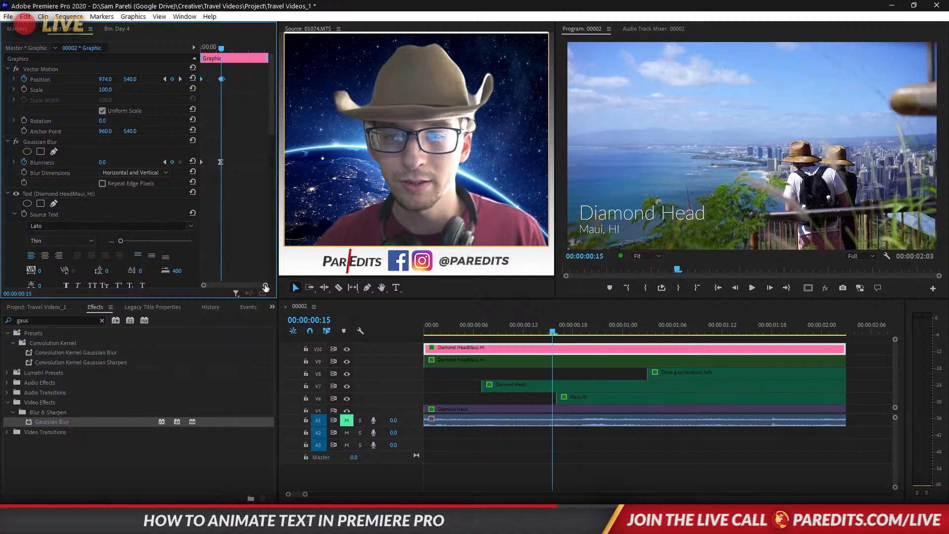
- Delete the overshoot Position keyframe at 00:15 and move the ending Blurriness keyframe slightly earlier
{"action": "left_click_drag", "start_coordinate": [266, 288], "coordinate": [229, 285]}
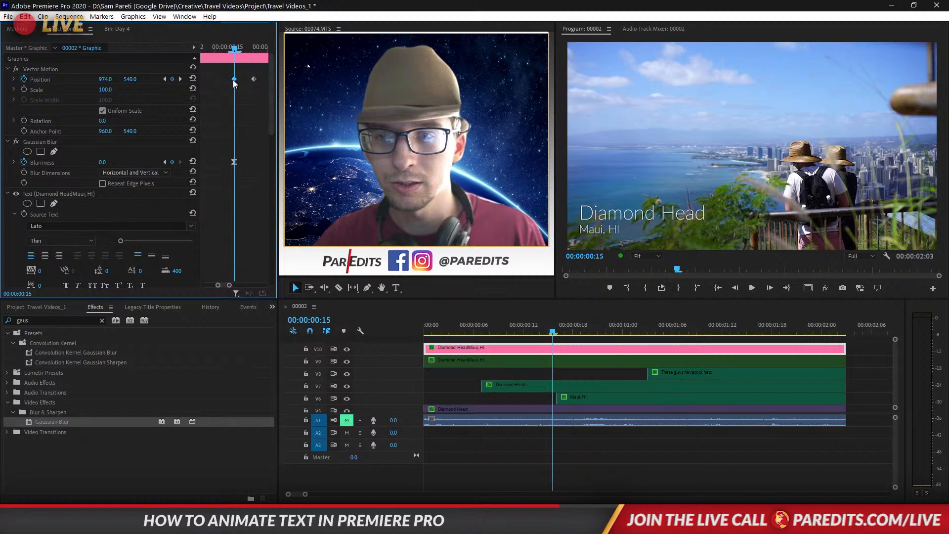
{"action": "key", "text": "Delete"}
{"action": "mouse_move", "coordinate": [227, 47]}
{"action": "left_mouse_down"}
{"action": "mouse_move", "coordinate": [214, 52]}
{"action": "mouse_move", "coordinate": [273, 49]}
{"action": "mouse_move", "coordinate": [218, 55]}
{"action": "left_mouse_up"}
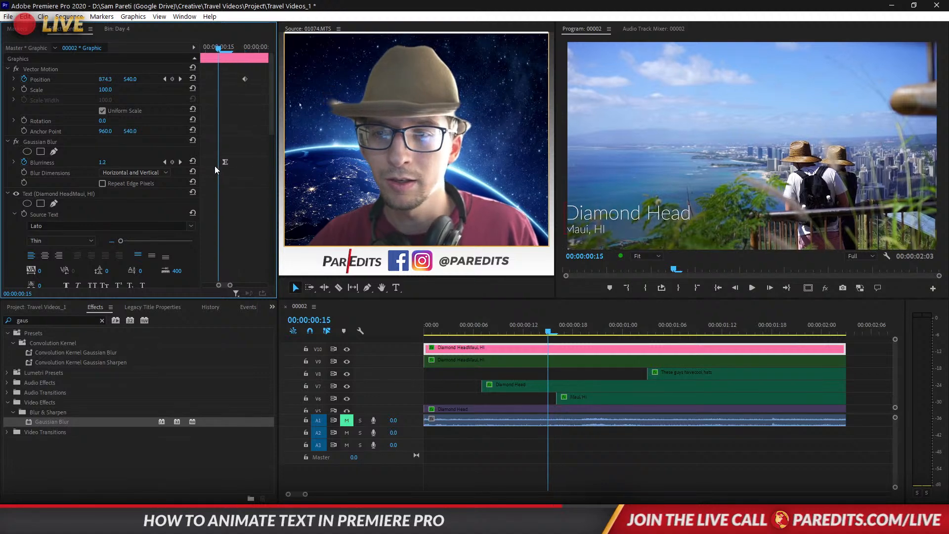
{"action": "left_click_drag", "start_coordinate": [224, 163], "coordinate": [218, 163]}
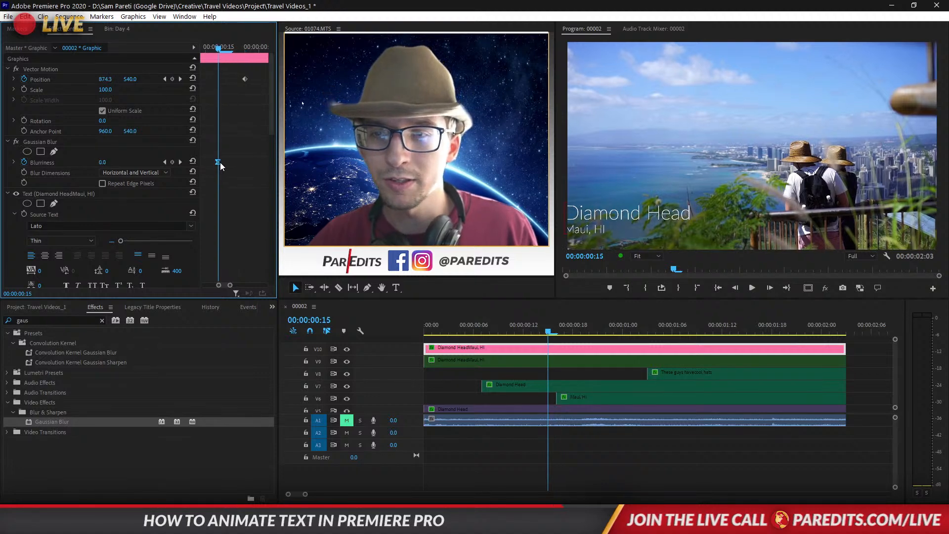
- Add a Position keyframe aligned with the ending Blurriness keyframe at 00:15, with a horizontal value of 967
{"action": "left_click", "coordinate": [172, 80]}
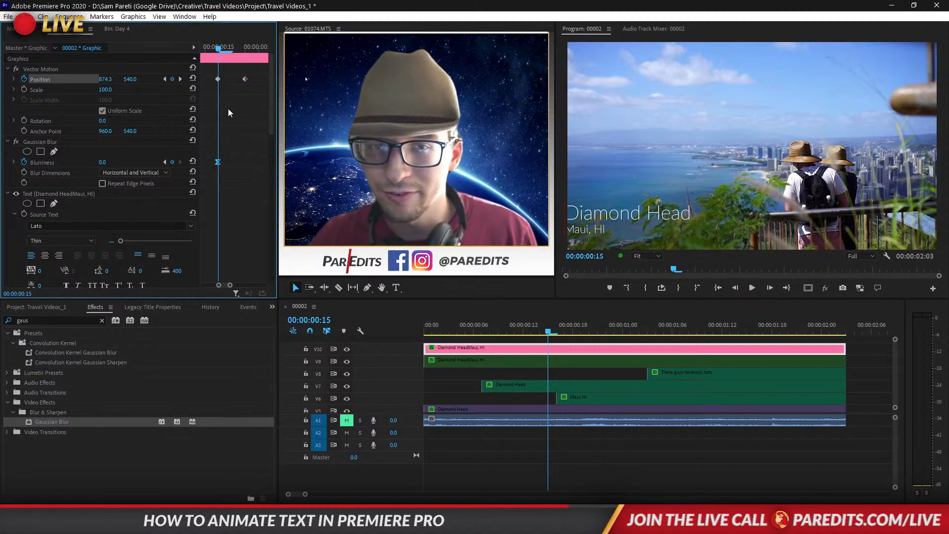
{"action": "mouse_move", "coordinate": [222, 49]}
{"action": "left_mouse_down"}
{"action": "mouse_move", "coordinate": [250, 54]}
{"action": "mouse_move", "coordinate": [218, 51]}
{"action": "left_mouse_up"}
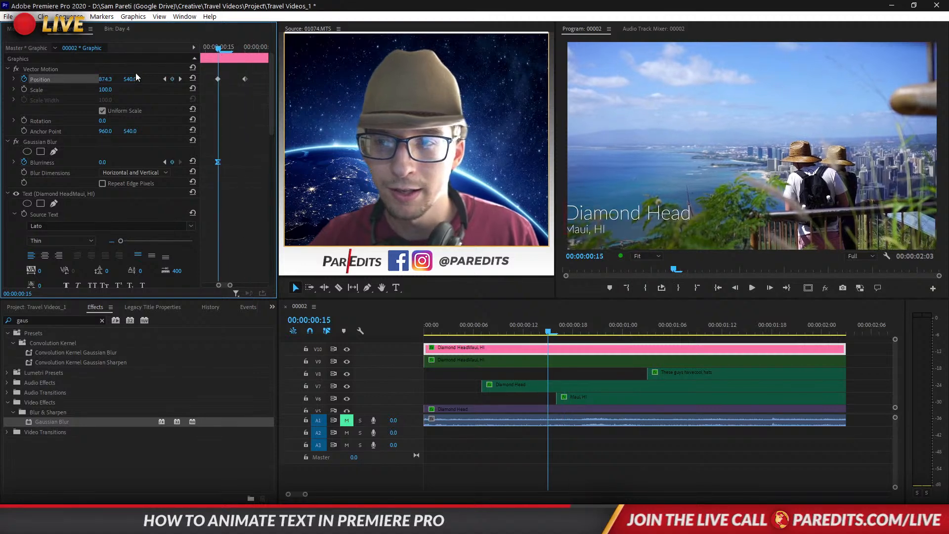
{"action": "left_click", "coordinate": [191, 81]}
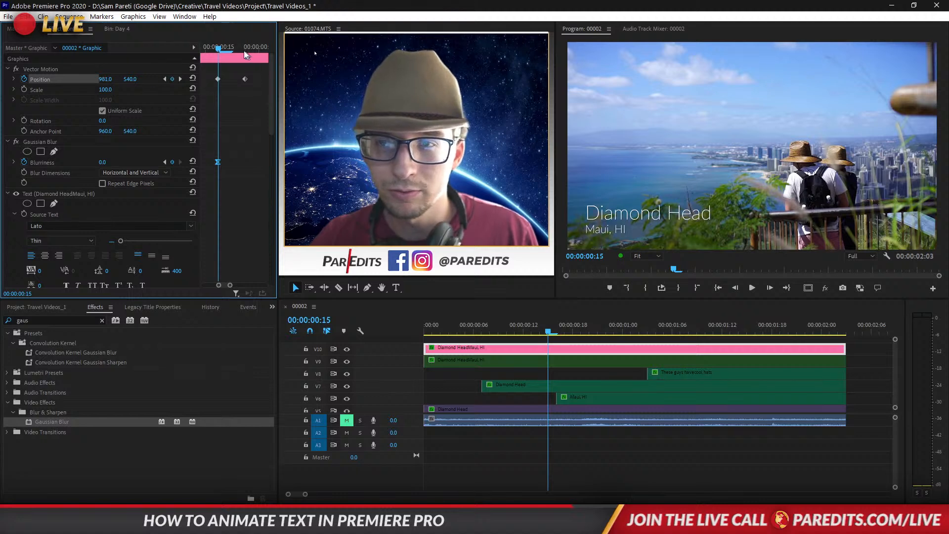
{"action": "mouse_move", "coordinate": [218, 50]}
{"action": "left_mouse_down"}
{"action": "mouse_move", "coordinate": [207, 48]}
{"action": "mouse_move", "coordinate": [247, 53]}
{"action": "mouse_move", "coordinate": [219, 54]}
{"action": "left_mouse_up"}
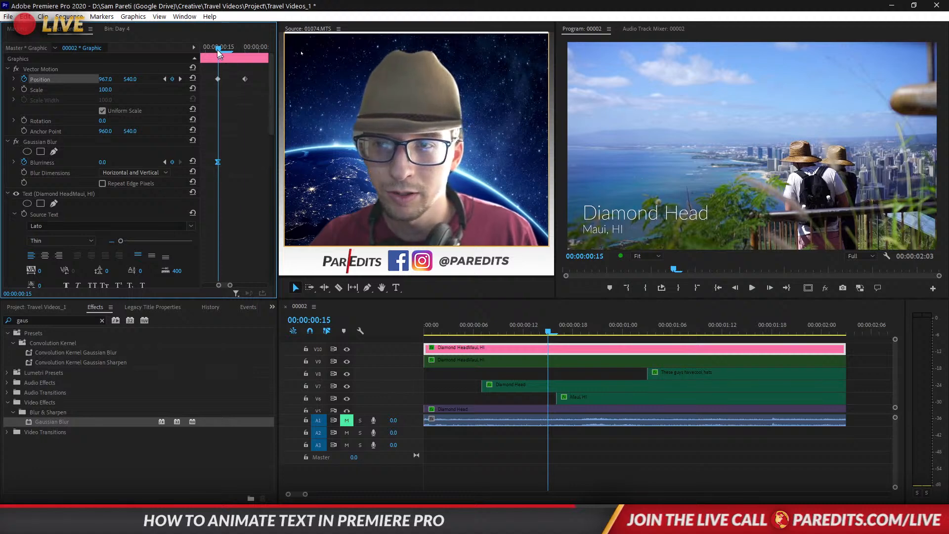
- Move the final Position keyframe later, ease it and the 00:15 keyframe, and scrub the movement between them
{"action": "left_click_drag", "start_coordinate": [217, 50], "coordinate": [268, 79]}
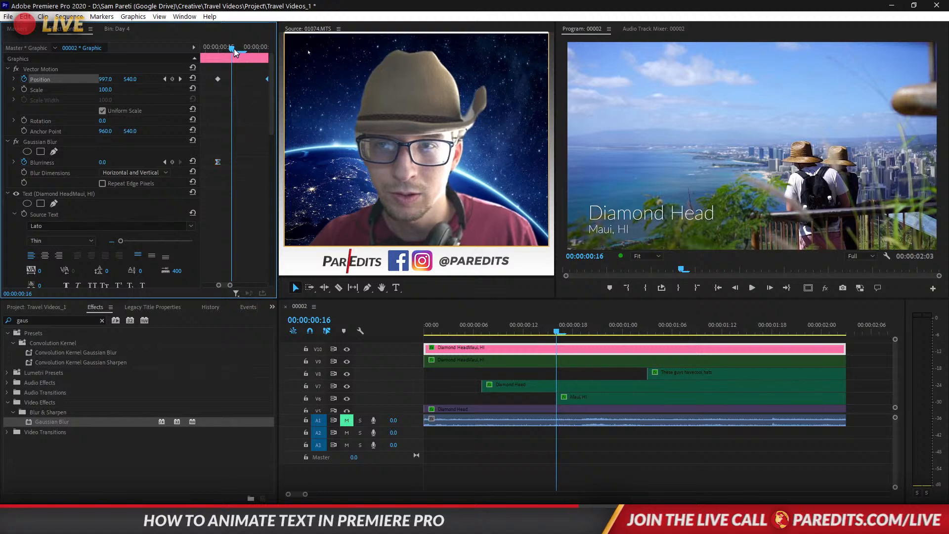
{"action": "mouse_move", "coordinate": [235, 51]}
{"action": "left_mouse_down"}
{"action": "mouse_move", "coordinate": [215, 48]}
{"action": "mouse_move", "coordinate": [253, 49]}
{"action": "mouse_move", "coordinate": [242, 64]}
{"action": "left_mouse_up"}
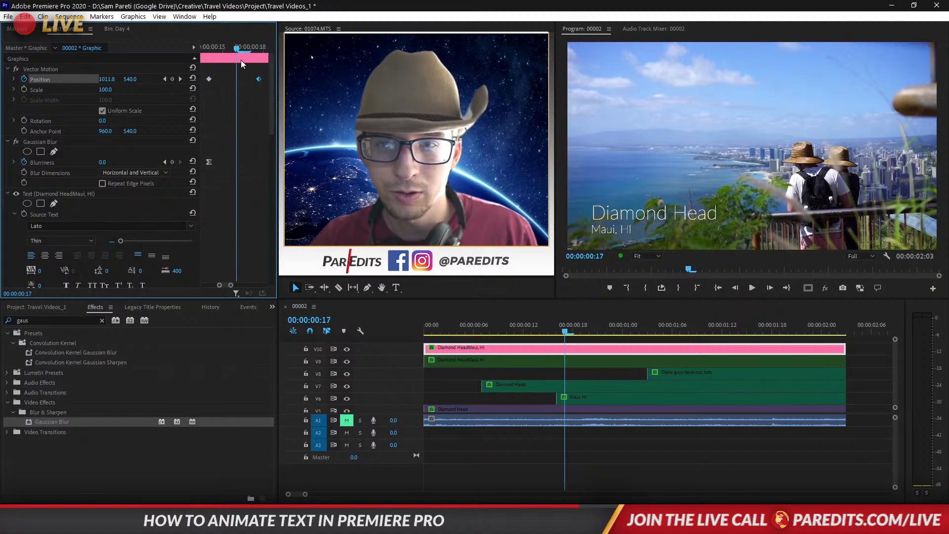
{"action": "right_click", "coordinate": [259, 79]}
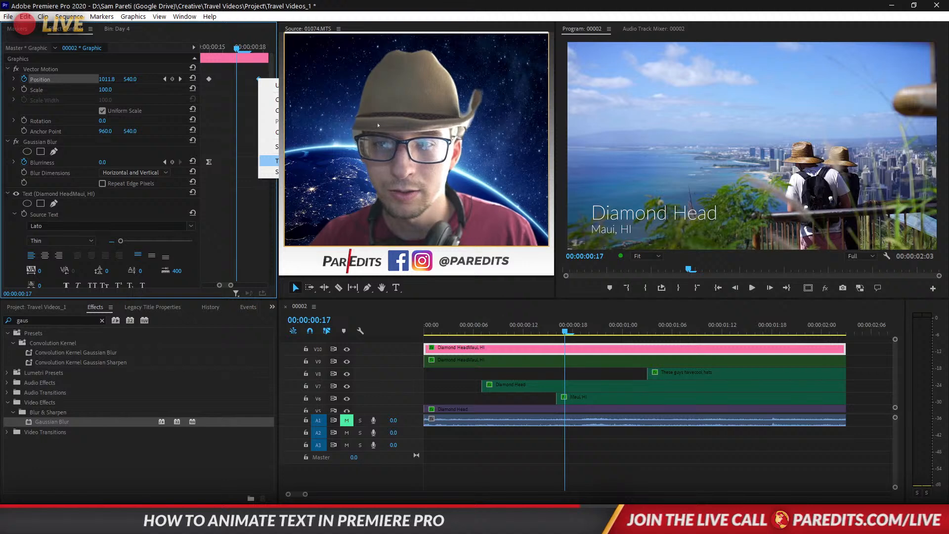
{"action": "left_click", "coordinate": [306, 161]}
{"action": "right_click", "coordinate": [210, 78]}
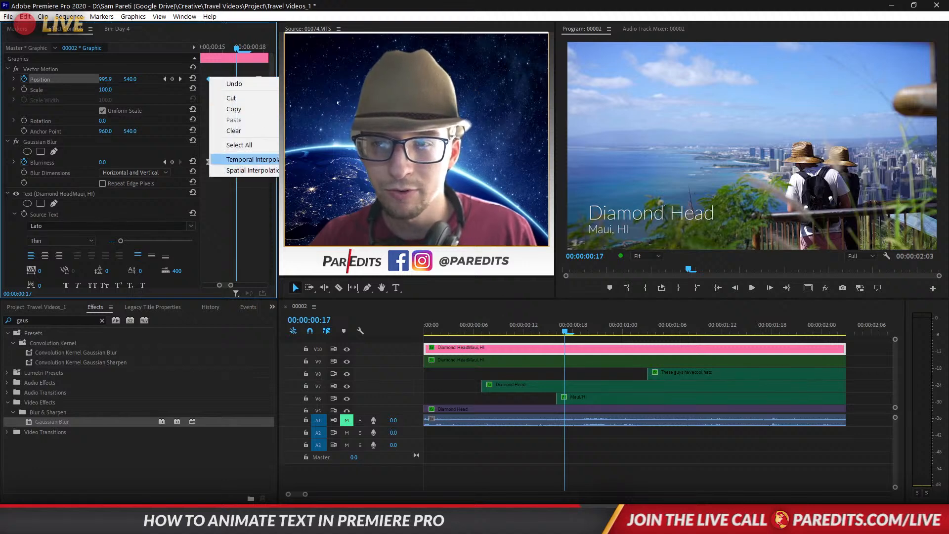
{"action": "left_click", "coordinate": [336, 224]}
{"action": "left_click", "coordinate": [211, 49]}
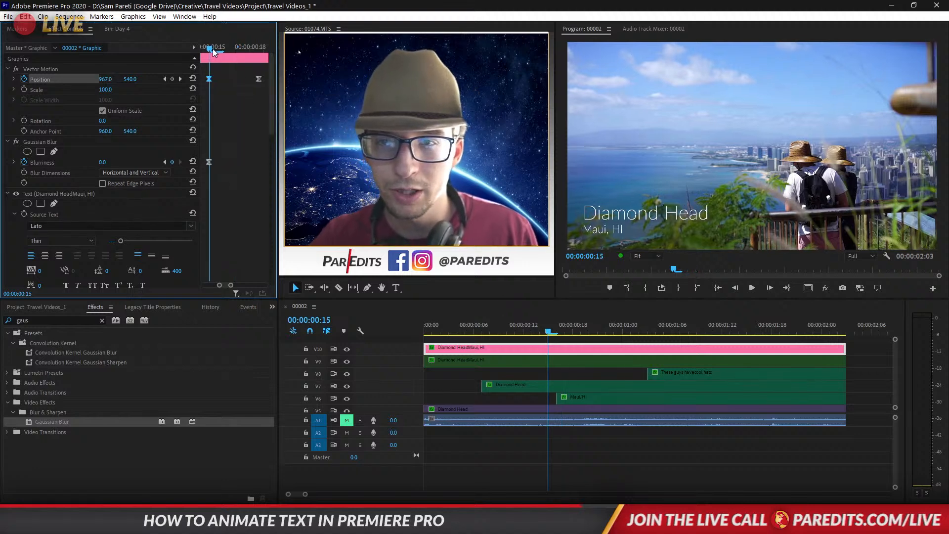
{"action": "left_click_drag", "start_coordinate": [215, 52], "coordinate": [257, 61]}
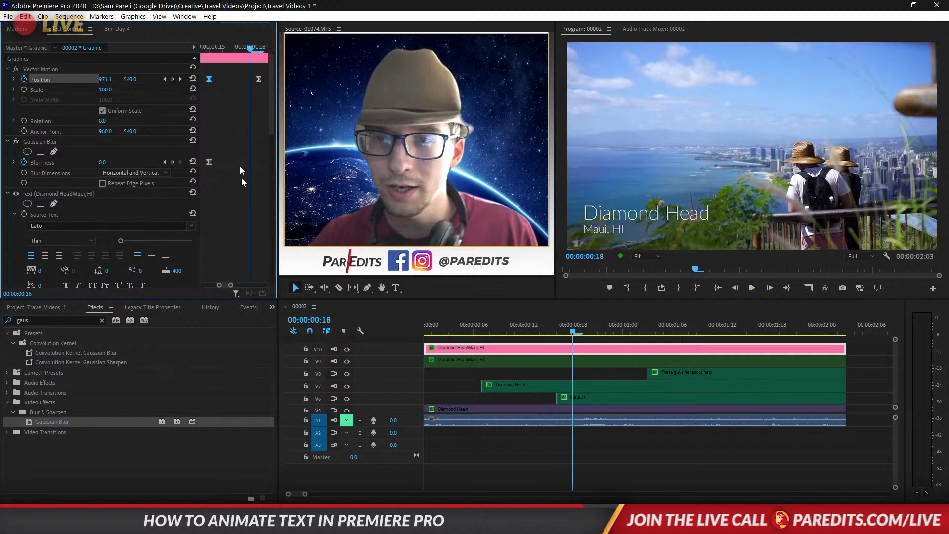
- Delete all Position keyframes from the duplicate title
{"action": "left_click_drag", "start_coordinate": [231, 286], "coordinate": [268, 287]}
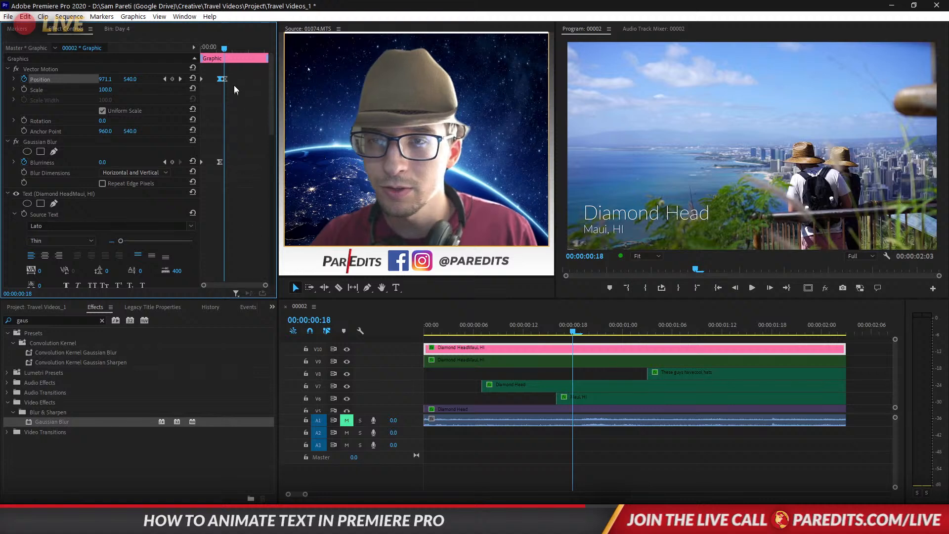
{"action": "left_click_drag", "start_coordinate": [231, 75], "coordinate": [168, 88]}
{"action": "key", "text": "Delete"}
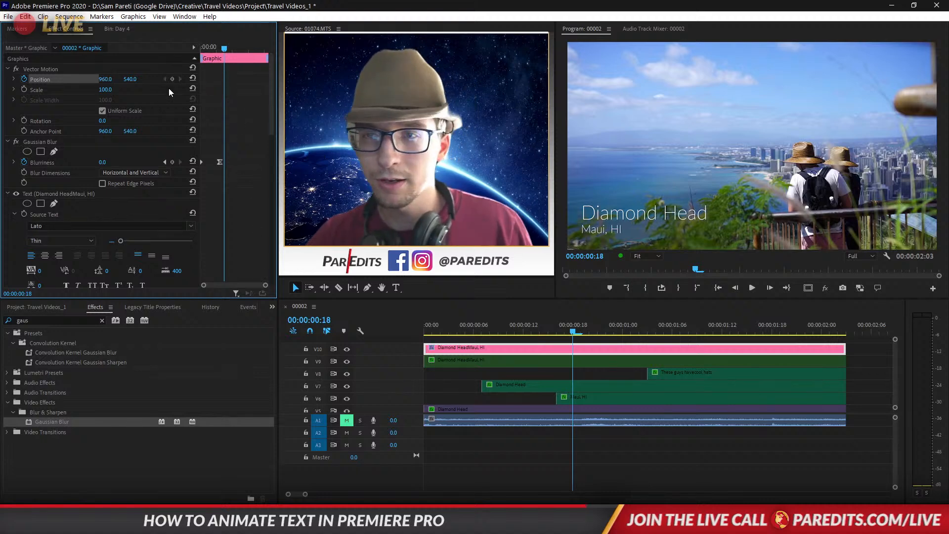
- Keyframe a new Position slide from 215, 540 at the clip's start to the default 960, 540 near the ending Blurriness keyframe
{"action": "left_click_drag", "start_coordinate": [211, 47], "coordinate": [115, 81]}
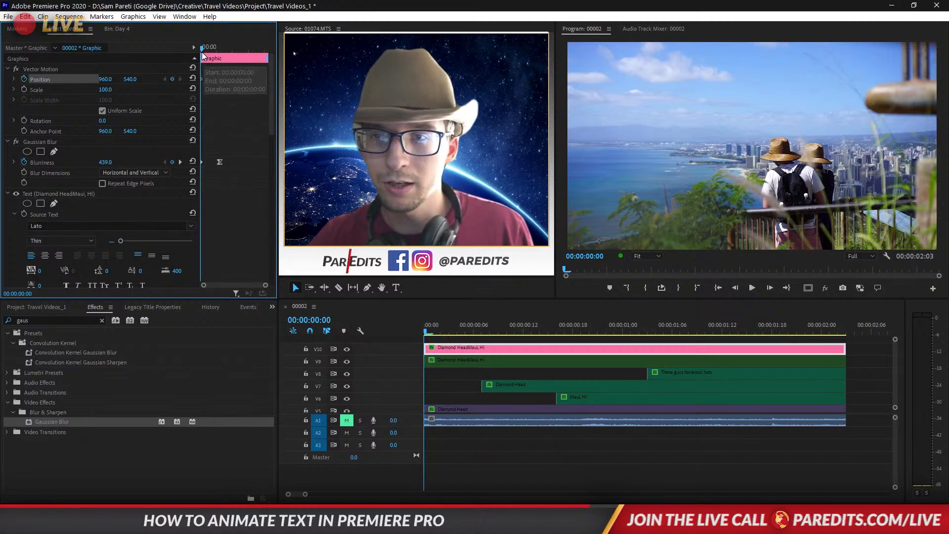
{"action": "left_click_drag", "start_coordinate": [202, 48], "coordinate": [207, 79]}
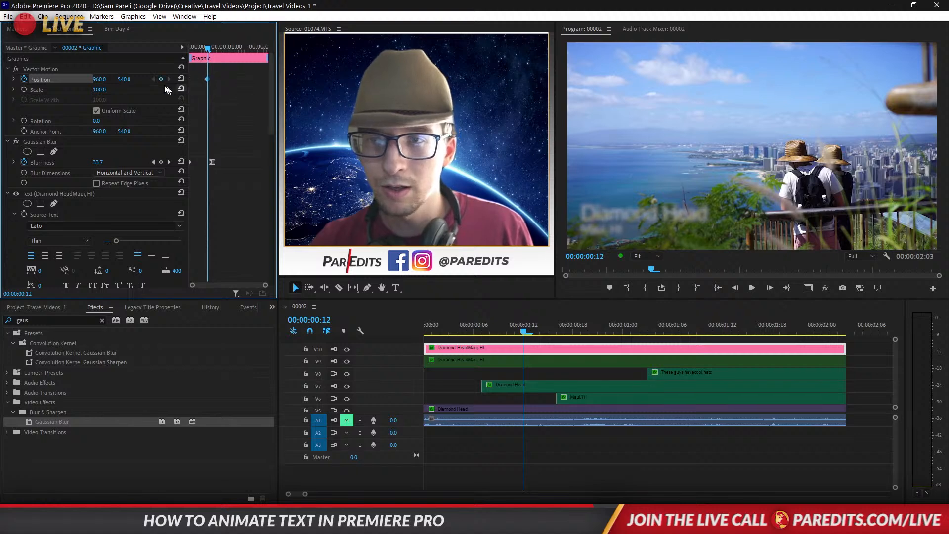
{"action": "left_click_drag", "start_coordinate": [99, 79], "coordinate": [55, 80]}
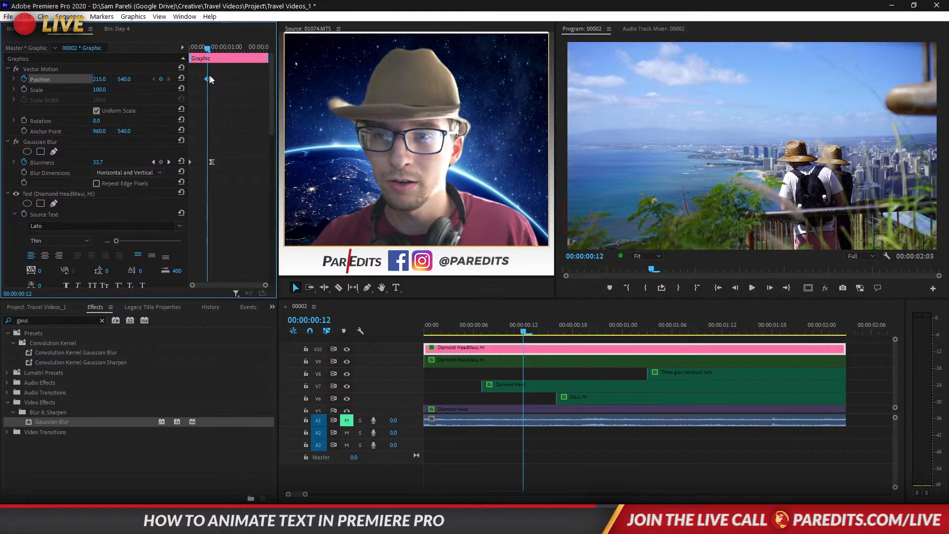
{"action": "left_click_drag", "start_coordinate": [206, 80], "coordinate": [210, 47]}
{"action": "left_click", "coordinate": [182, 79]}
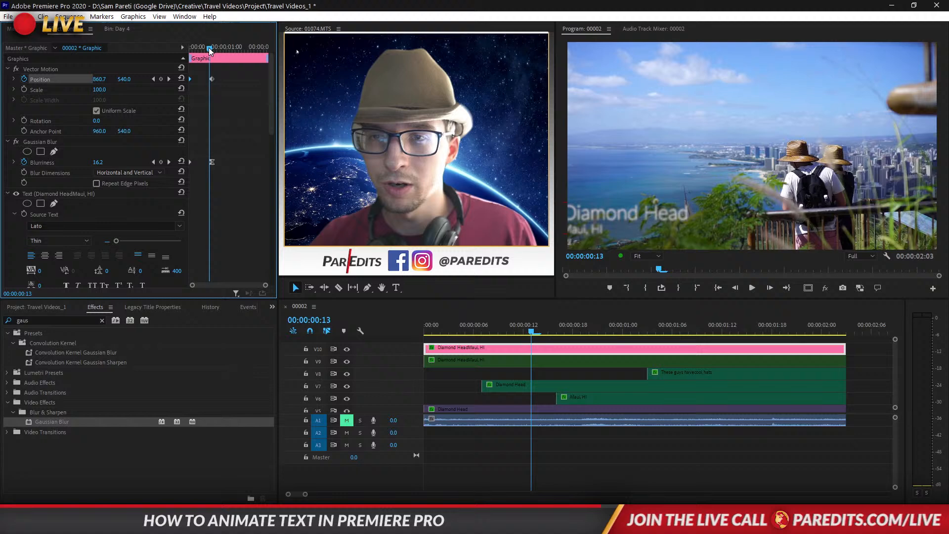
- Add an overshoot Position keyframe at 00:13 with a horizontal value of 970, and shift it and the end keyframe slightly later
{"action": "left_click", "coordinate": [112, 78]}
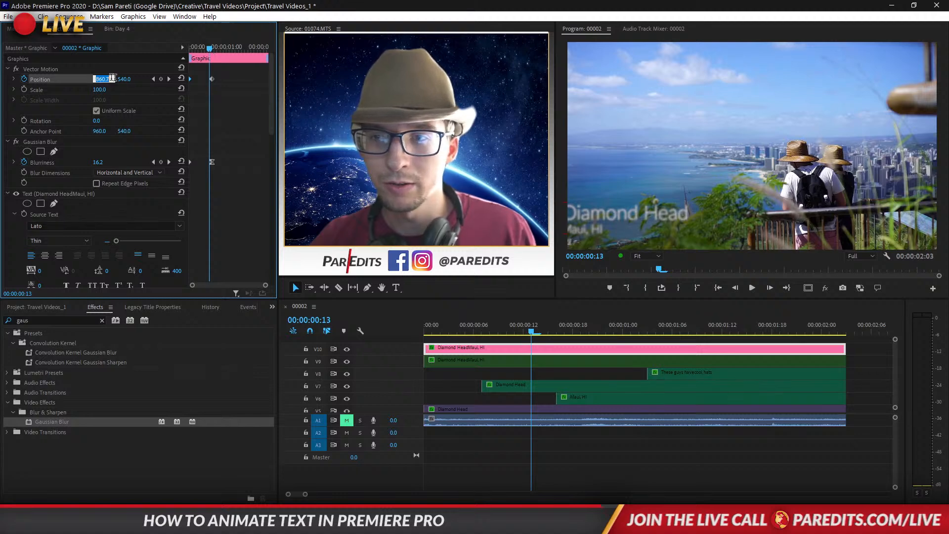
{"action": "left_click", "coordinate": [181, 79]}
{"action": "left_click", "coordinate": [103, 77]}
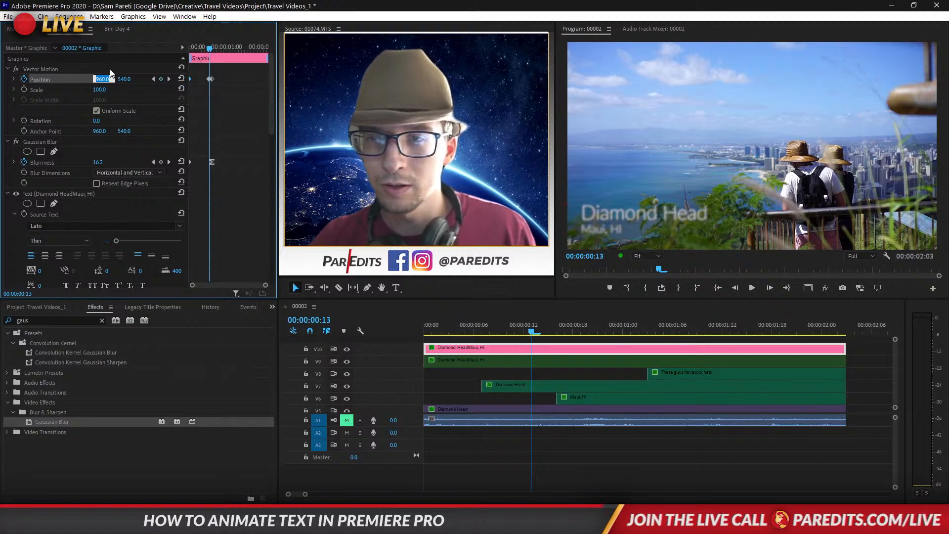
{"action": "type", "text": "970"}
{"action": "key", "text": "Return"}
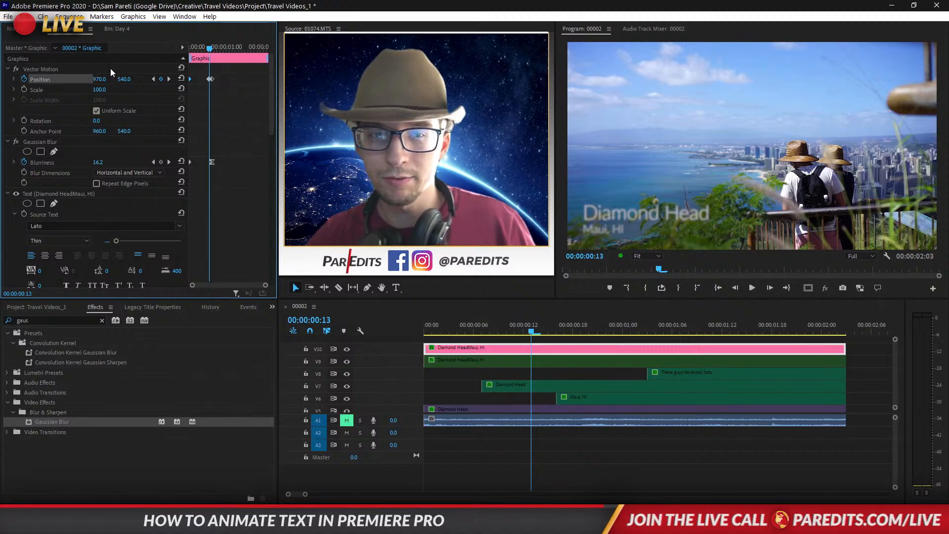
{"action": "left_click_drag", "start_coordinate": [214, 83], "coordinate": [219, 80]}
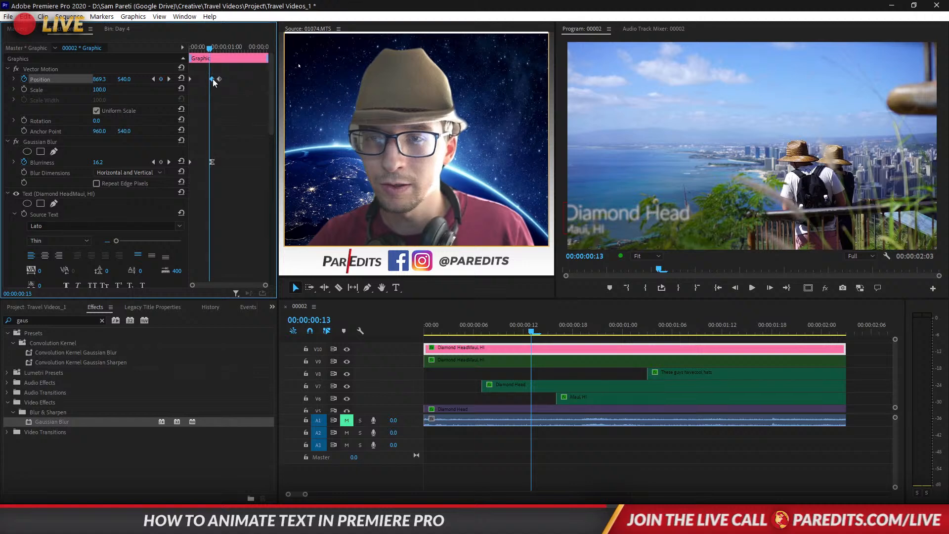
- Ease the interpolation of the overshoot, starting and ending Position keyframes
{"action": "right_click", "coordinate": [212, 79]}
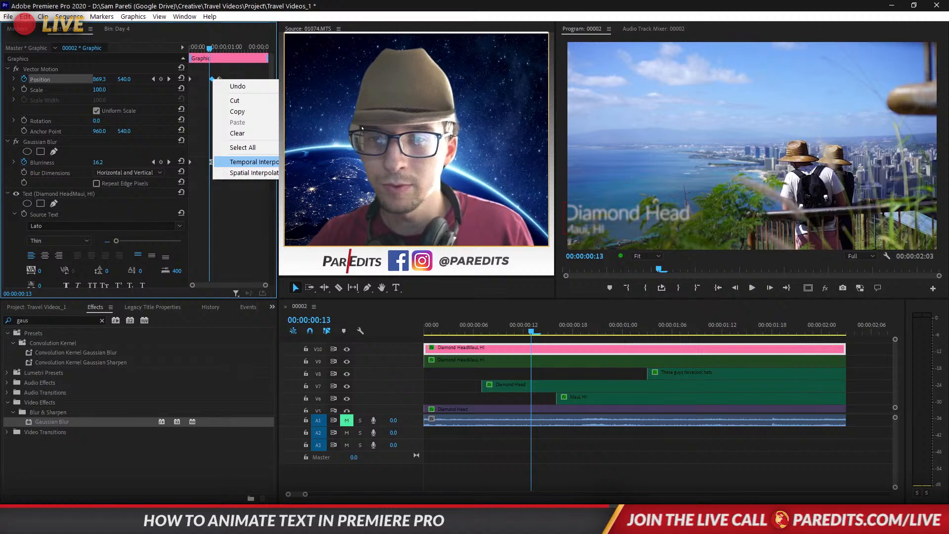
{"action": "left_click", "coordinate": [352, 218]}
{"action": "right_click", "coordinate": [191, 80]}
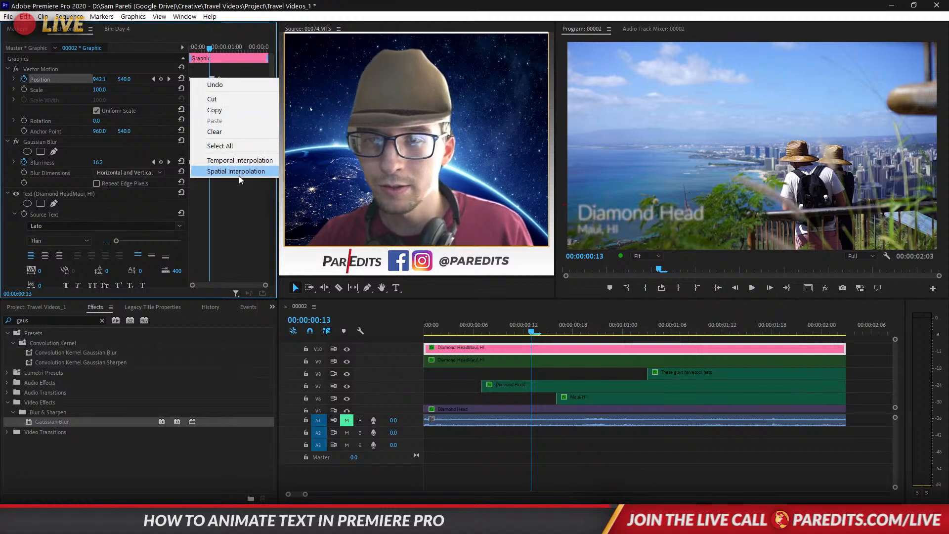
{"action": "left_click", "coordinate": [321, 229]}
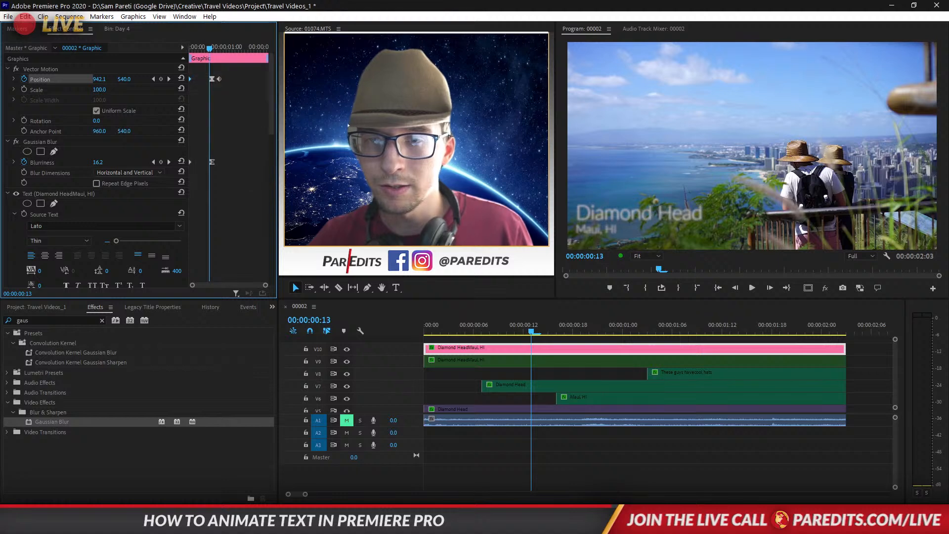
{"action": "right_click", "coordinate": [219, 78]}
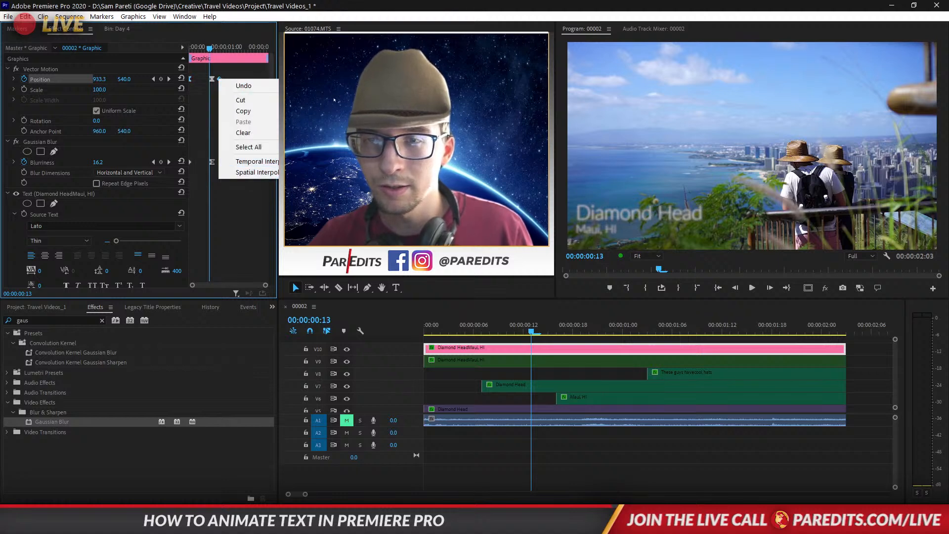
{"action": "left_click", "coordinate": [340, 216]}
- Play the eased slide-in from the start, undo the last shift of the ending Position keyframe, and check the frame at 00:16
{"action": "left_click_drag", "start_coordinate": [211, 52], "coordinate": [190, 48]}
{"action": "key", "text": "space"}
{"action": "key", "text": "space"}
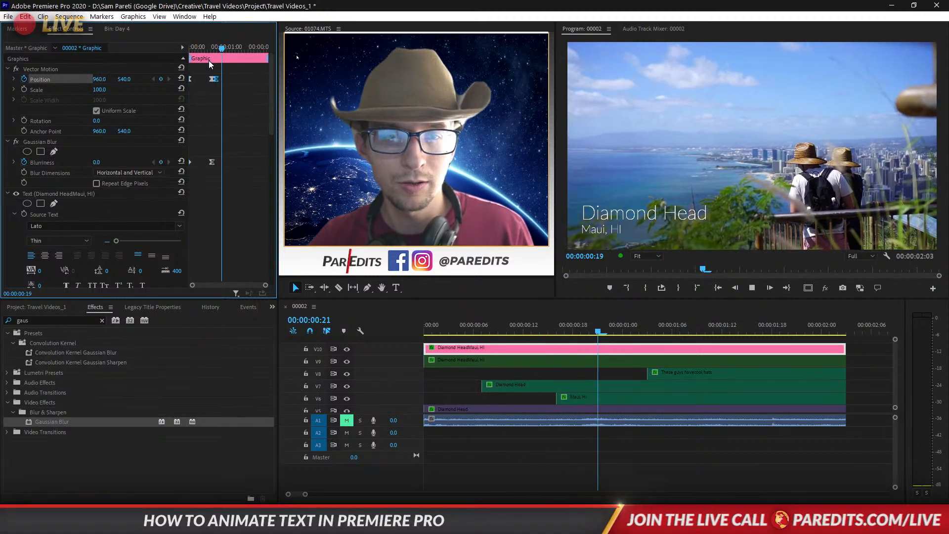
{"action": "key", "text": "space"}
{"action": "key", "text": "ctrl+z"}
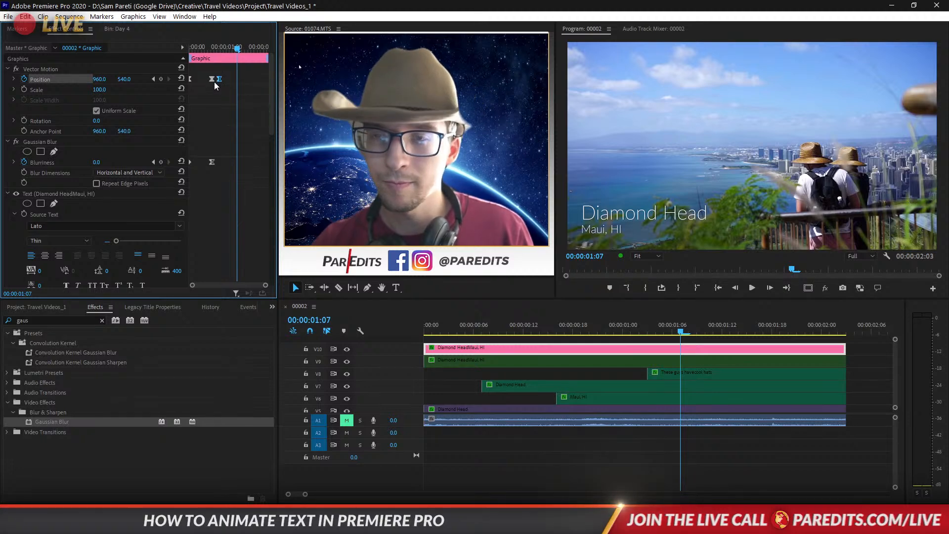
{"action": "left_click", "coordinate": [215, 46]}
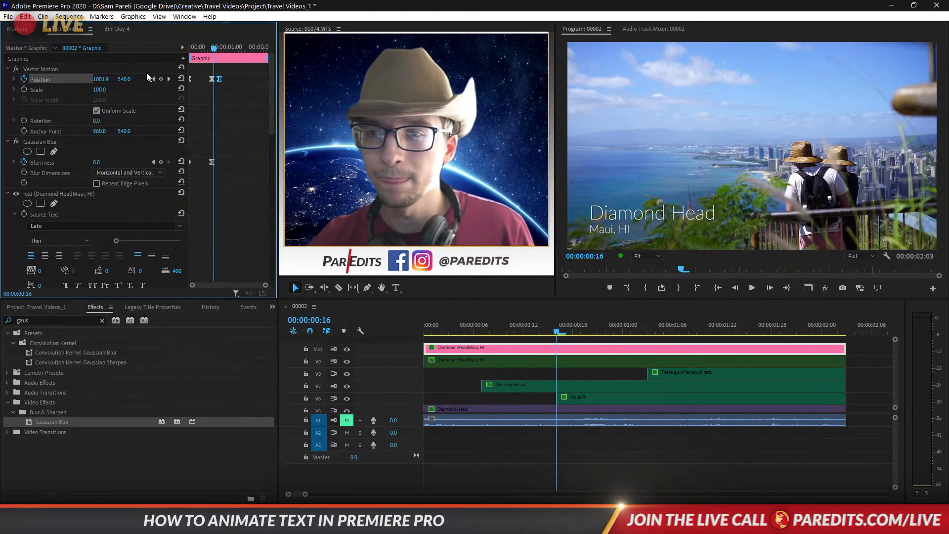
- Show the Position velocity graph and reshape the curve between the overshoot and ending keyframes so the return starts fast and slows down gradually
{"action": "left_click", "coordinate": [14, 79]}
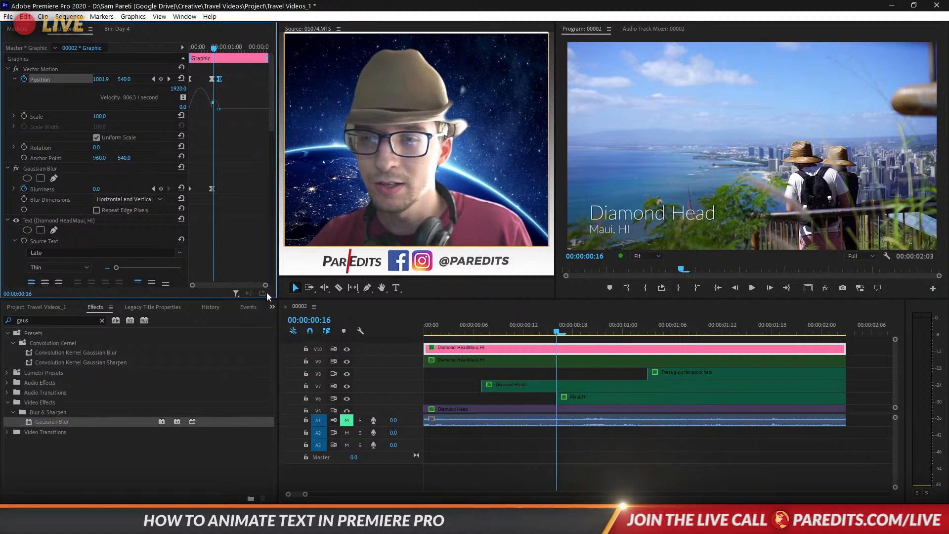
{"action": "left_click_drag", "start_coordinate": [266, 285], "coordinate": [229, 286]}
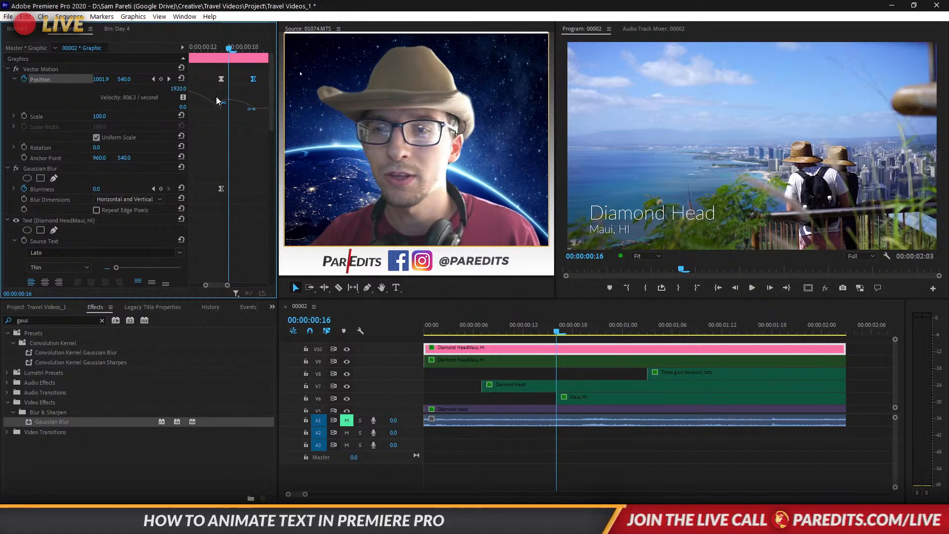
{"action": "mouse_move", "coordinate": [225, 102]}
{"action": "left_mouse_down"}
{"action": "mouse_move", "coordinate": [235, 106]}
{"action": "mouse_move", "coordinate": [222, 106]}
{"action": "mouse_move", "coordinate": [227, 112]}
{"action": "left_mouse_up"}
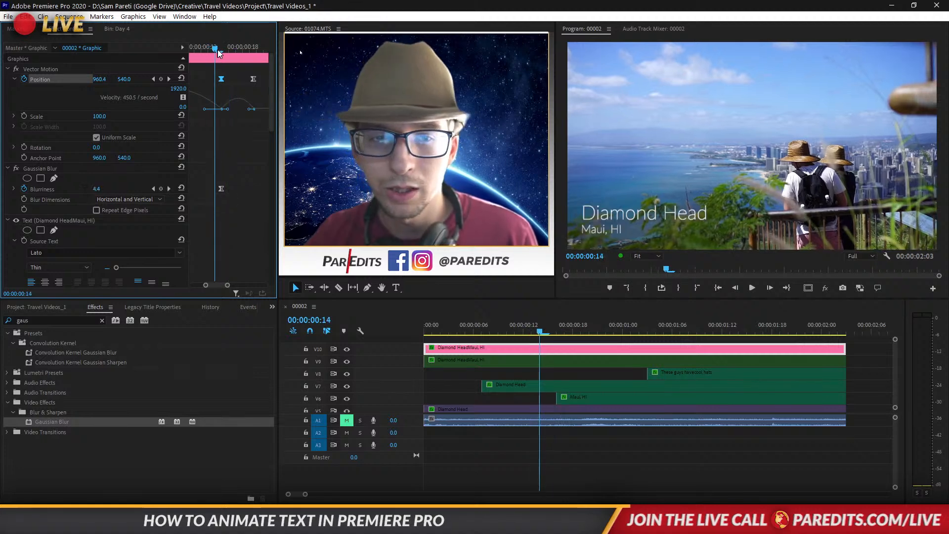
{"action": "left_click_drag", "start_coordinate": [226, 51], "coordinate": [246, 57]}
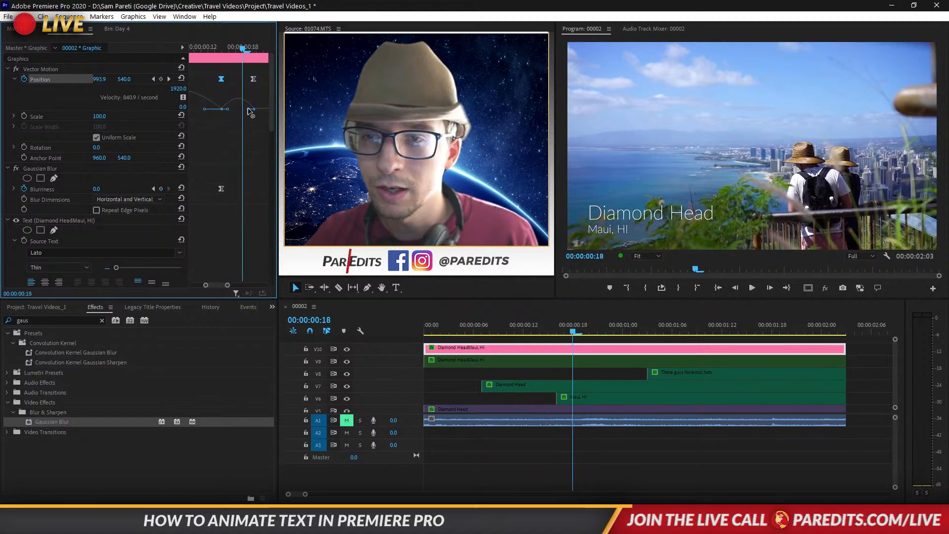
{"action": "left_click_drag", "start_coordinate": [250, 113], "coordinate": [252, 113]}
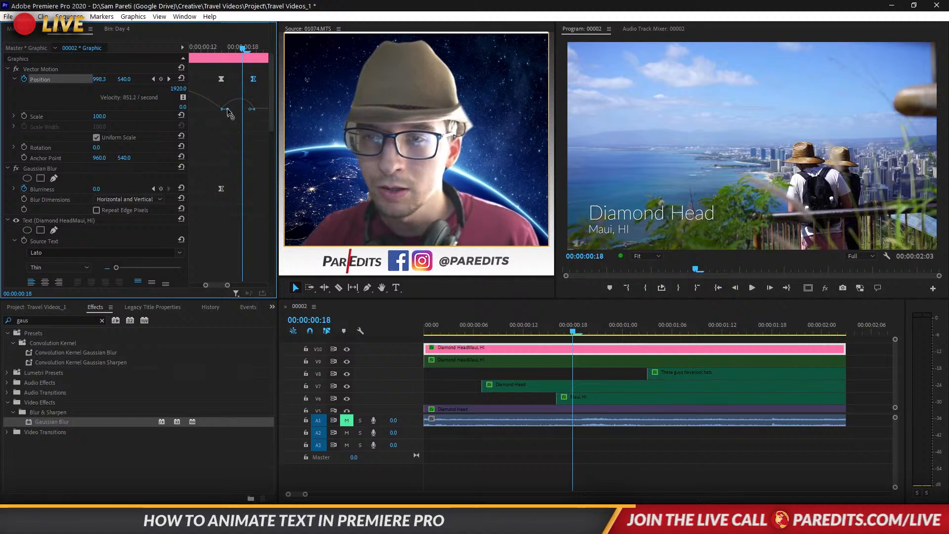
{"action": "mouse_move", "coordinate": [227, 109]}
{"action": "left_mouse_down"}
{"action": "mouse_move", "coordinate": [247, 110]}
{"action": "mouse_move", "coordinate": [240, 113]}
{"action": "left_mouse_up"}
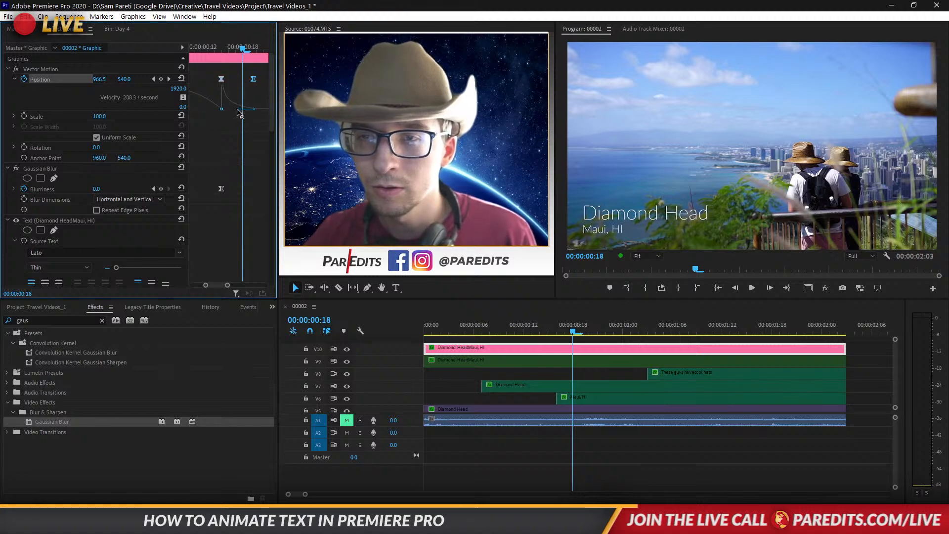
- Play the title's return from the overshoot, starting just before the overshoot keyframe at about 00:13
{"action": "left_click", "coordinate": [214, 49]}
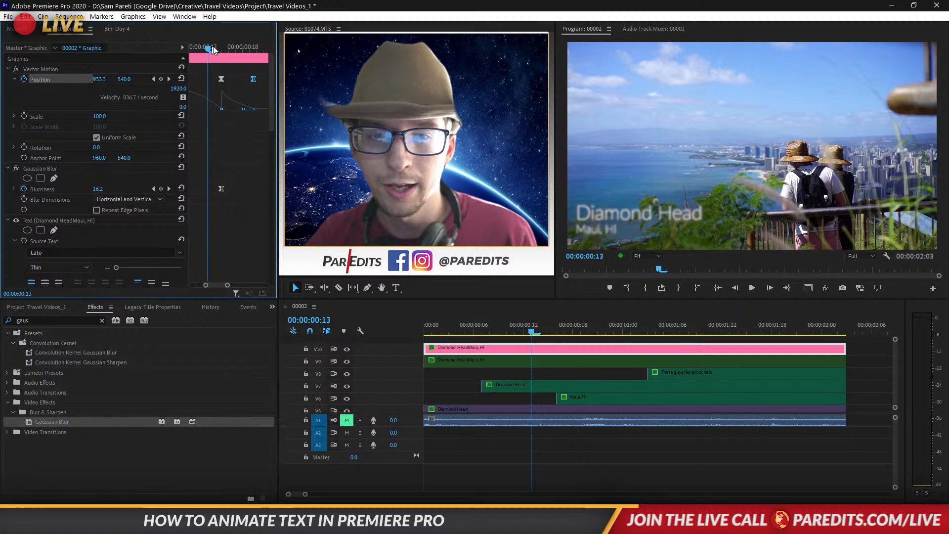
{"action": "mouse_move", "coordinate": [214, 49]}
{"action": "left_mouse_down"}
{"action": "mouse_move", "coordinate": [257, 56]}
{"action": "mouse_move", "coordinate": [206, 57]}
{"action": "left_mouse_up"}
{"action": "key", "text": "space"}
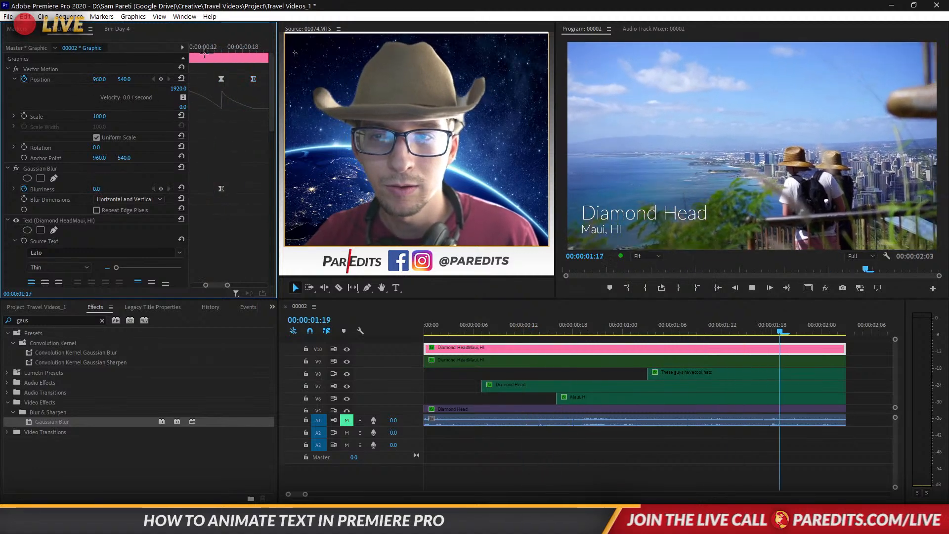
{"action": "left_click", "coordinate": [204, 52]}
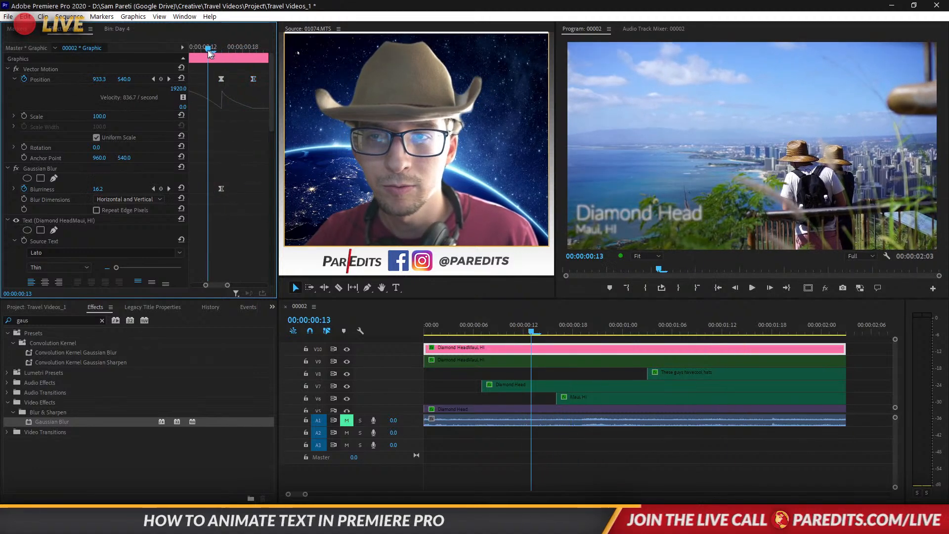
- Try a longer incoming velocity handle on the overshoot Position keyframe and preview the slide's slowdown
{"action": "left_click", "coordinate": [221, 79]}
{"action": "left_click_drag", "start_coordinate": [203, 110], "coordinate": [185, 110]}
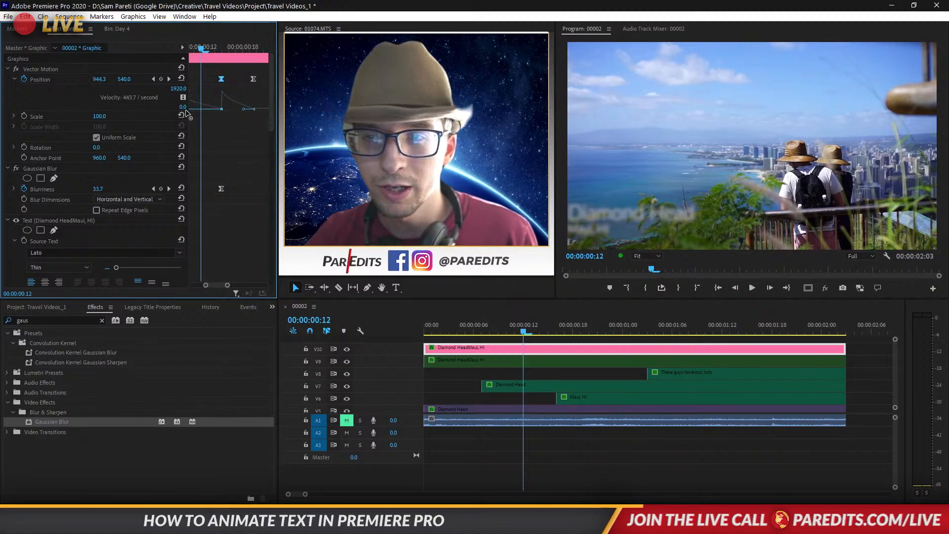
{"action": "key", "text": "space"}
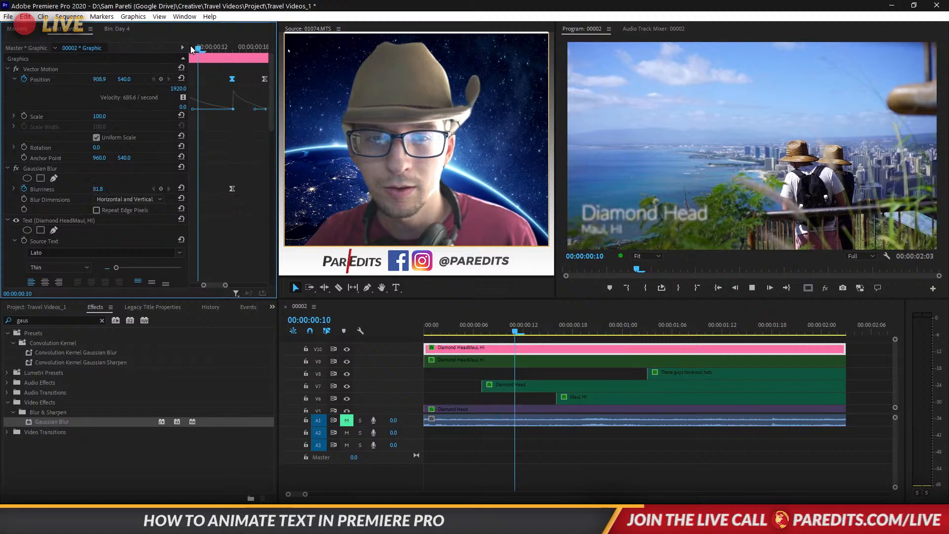
{"action": "left_click", "coordinate": [211, 50]}
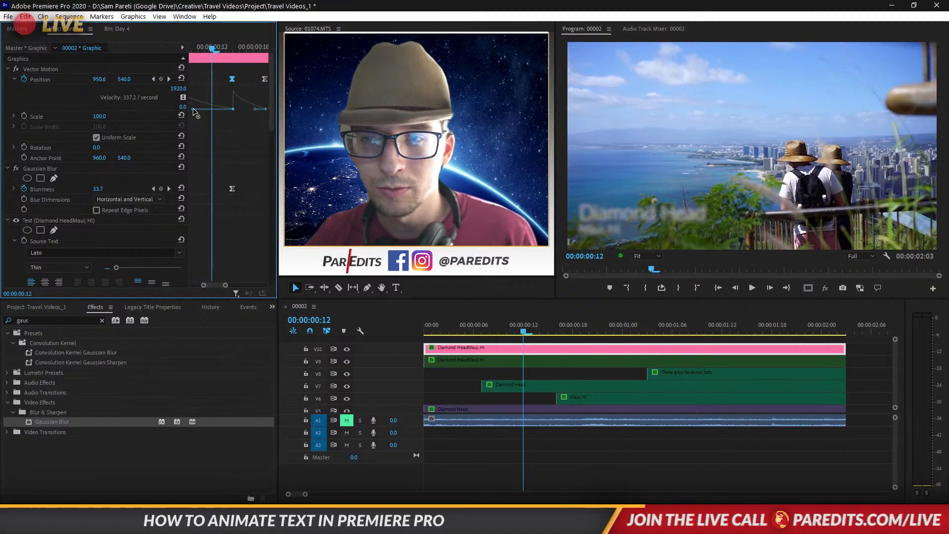
- Collapse the incoming velocity handle of the overshoot Position keyframe so the title arrives at high speed, and preview the motion
{"action": "left_click_drag", "start_coordinate": [194, 111], "coordinate": [235, 113]}
{"action": "left_click", "coordinate": [190, 44]}
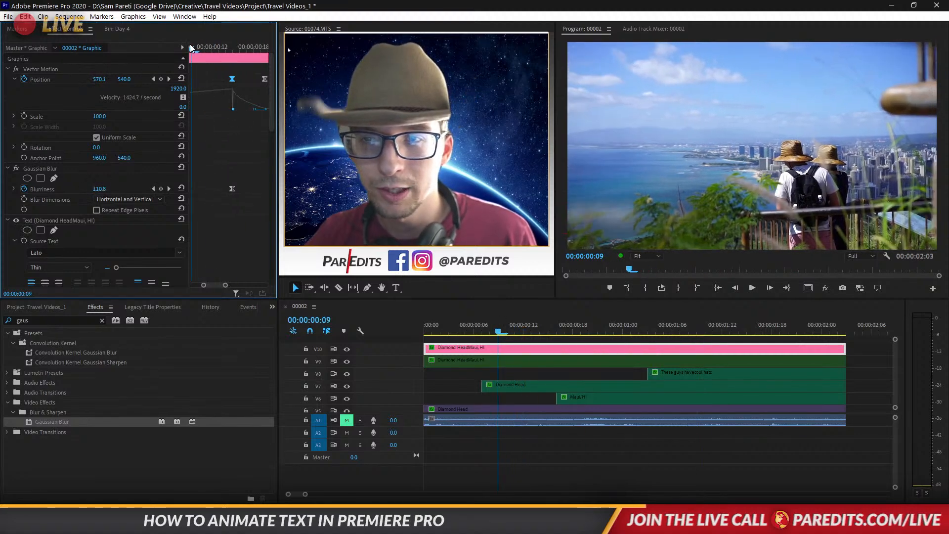
{"action": "key", "text": "space"}
{"action": "left_click", "coordinate": [205, 49]}
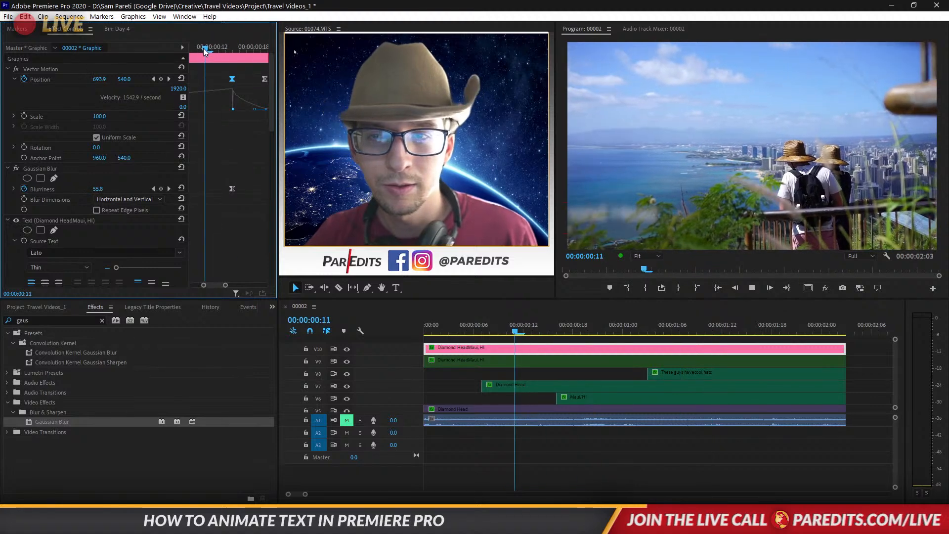
{"action": "left_click", "coordinate": [209, 49]}
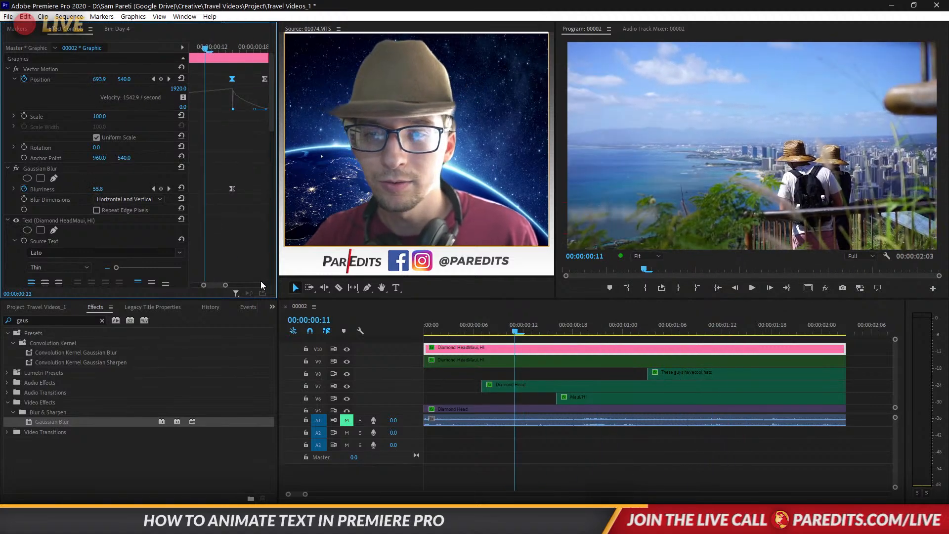
{"action": "left_click_drag", "start_coordinate": [227, 286], "coordinate": [266, 285]}
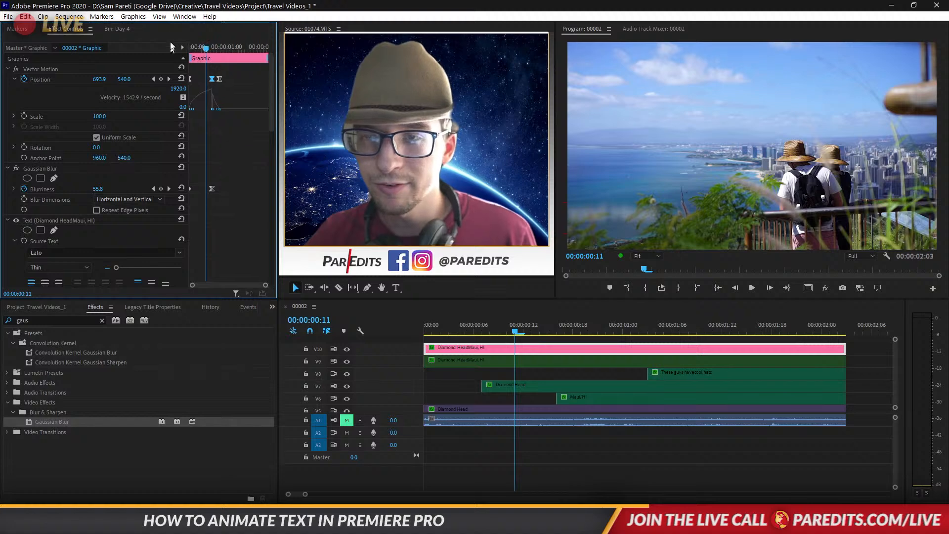
{"action": "left_click", "coordinate": [200, 50]}
{"action": "key", "text": "space"}
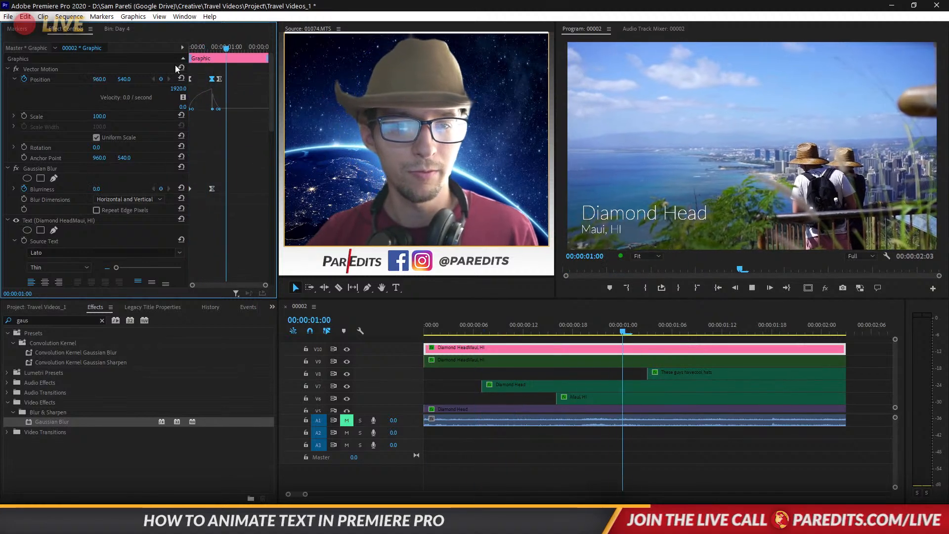
{"action": "key", "text": "space"}
- Deselect the title and replay the blurred slide-in with overshoot repeatedly from the start of the sequence
{"action": "left_click", "coordinate": [406, 322]}
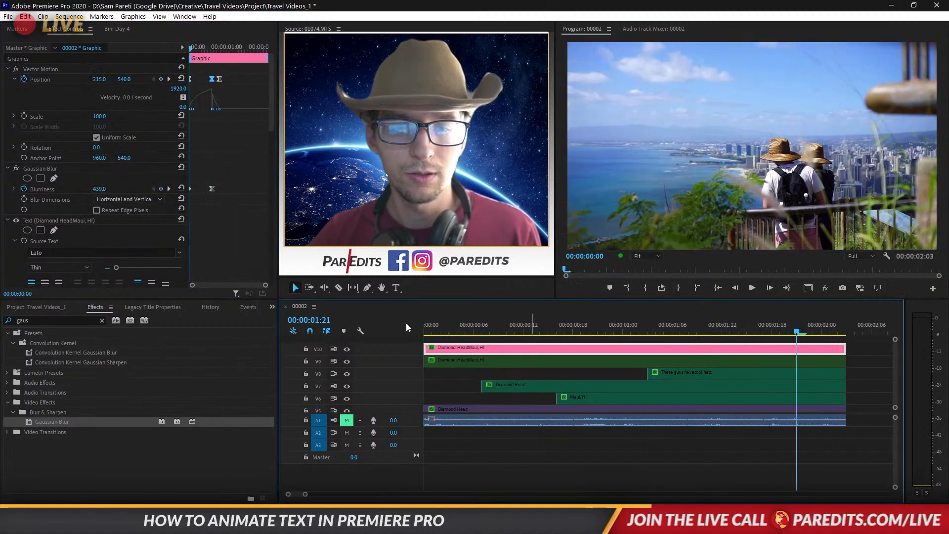
{"action": "key", "text": "Home"}
{"action": "left_click", "coordinate": [465, 384]}
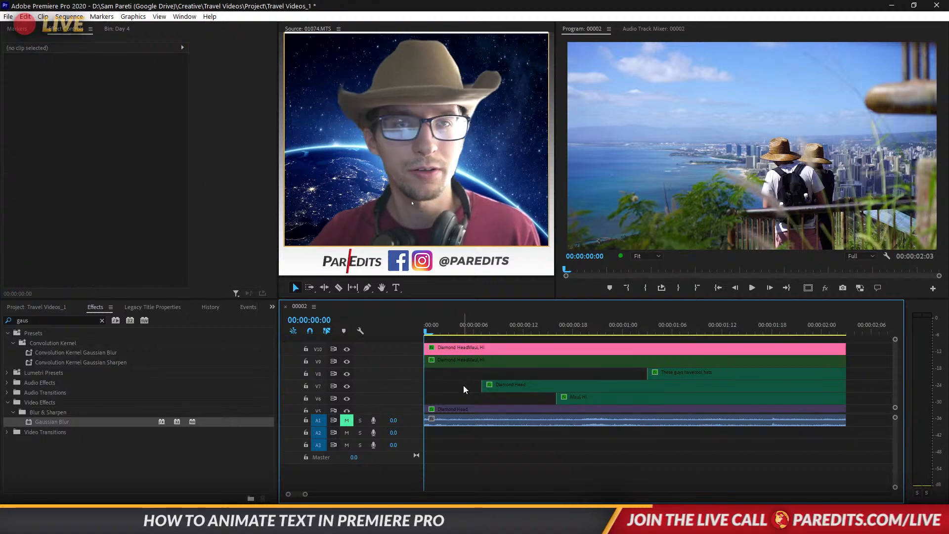
{"action": "key", "text": "space"}
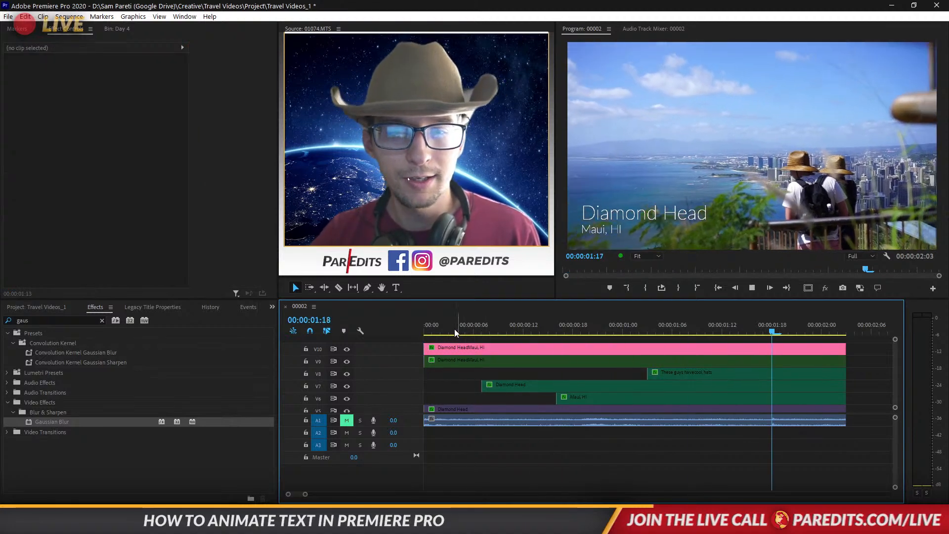
{"action": "key", "text": "Home"}
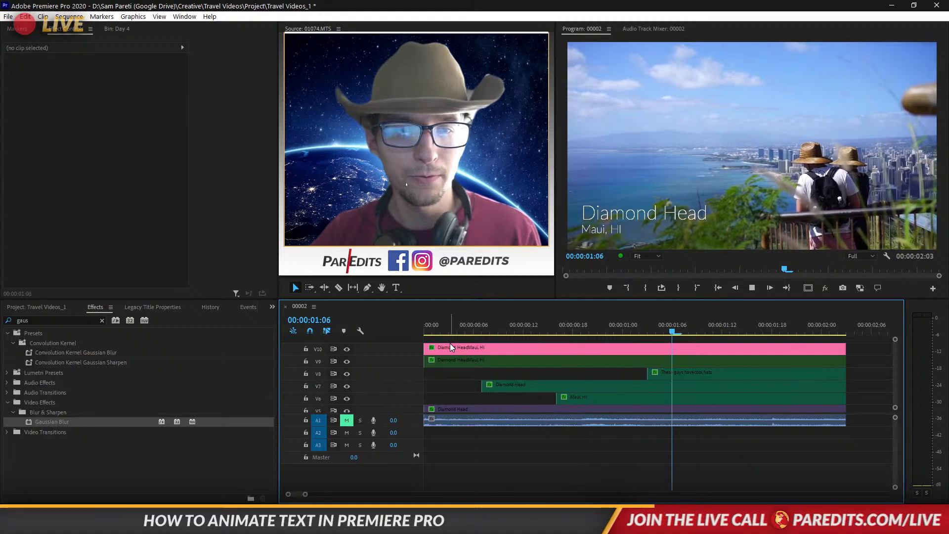
{"action": "key", "text": "Home"}
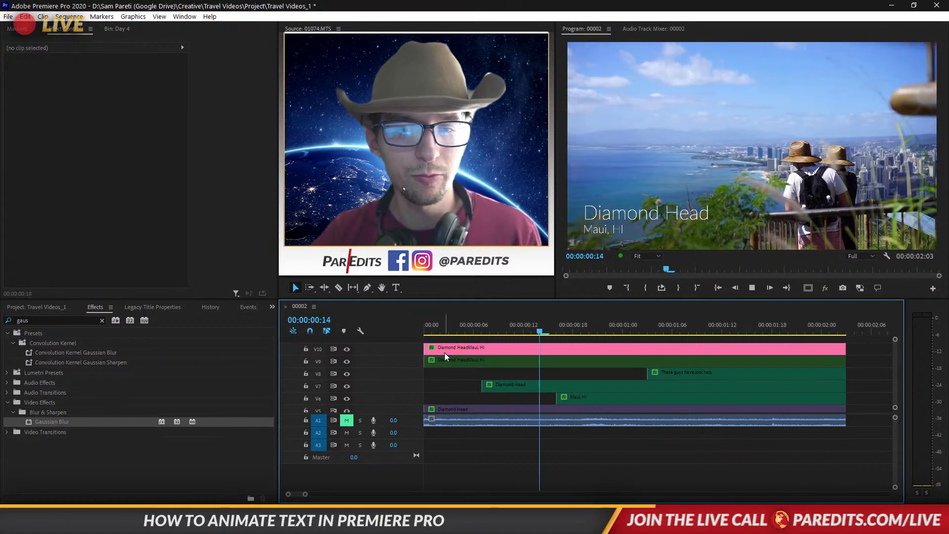
{"action": "key", "text": "Home"}
{"action": "key", "text": "space"}
{"action": "key", "text": "Home"}
{"action": "key", "text": "space"}
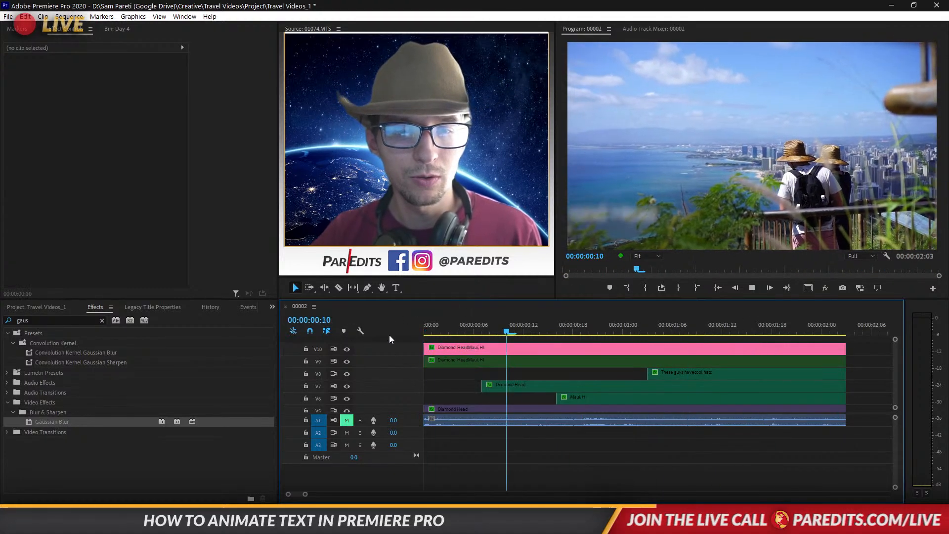